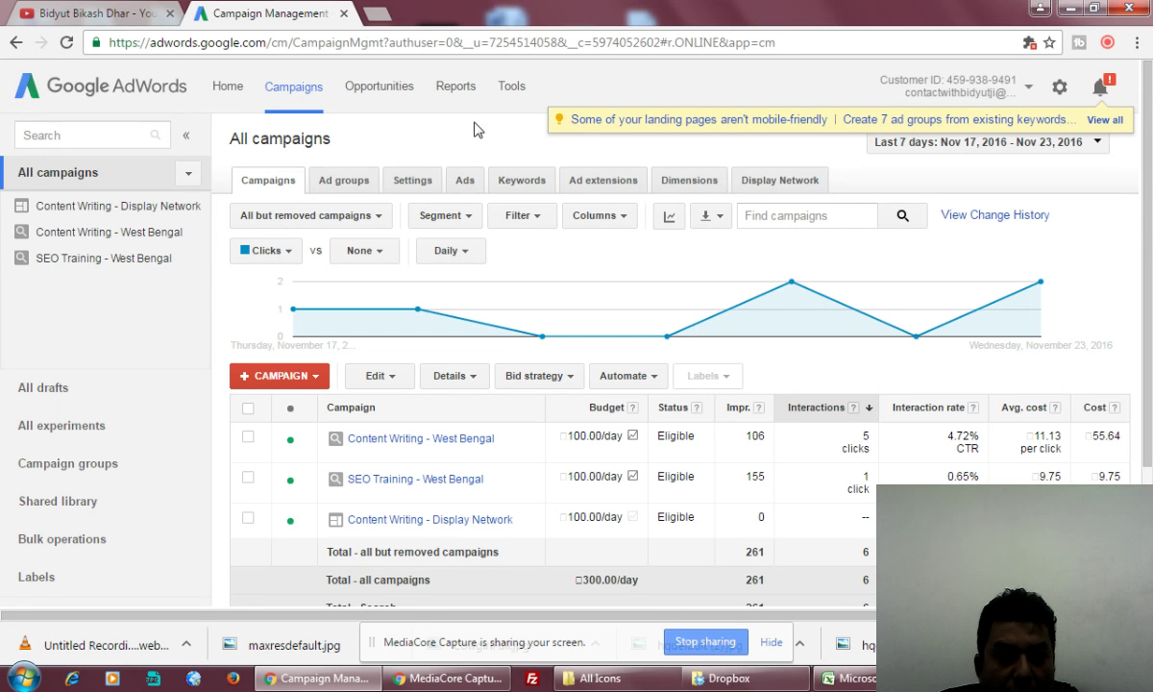
# View the account's conversion actions and return to the overview of all campaigns
pyautogui.click(513, 88)
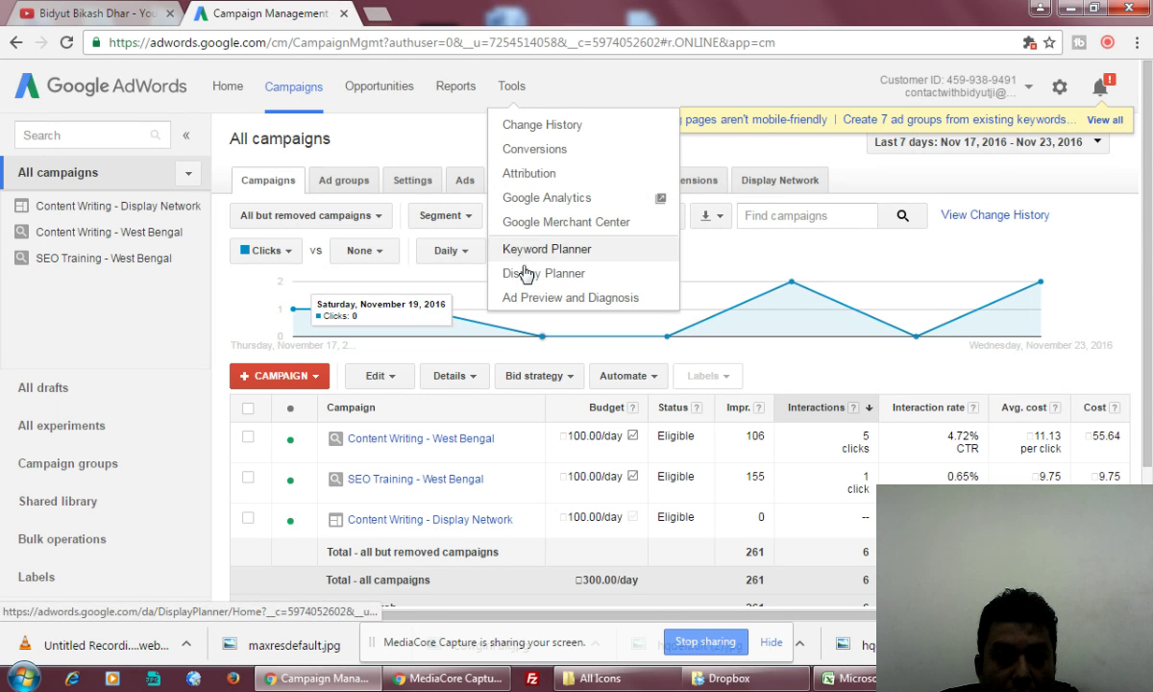
pyautogui.click(534, 152)
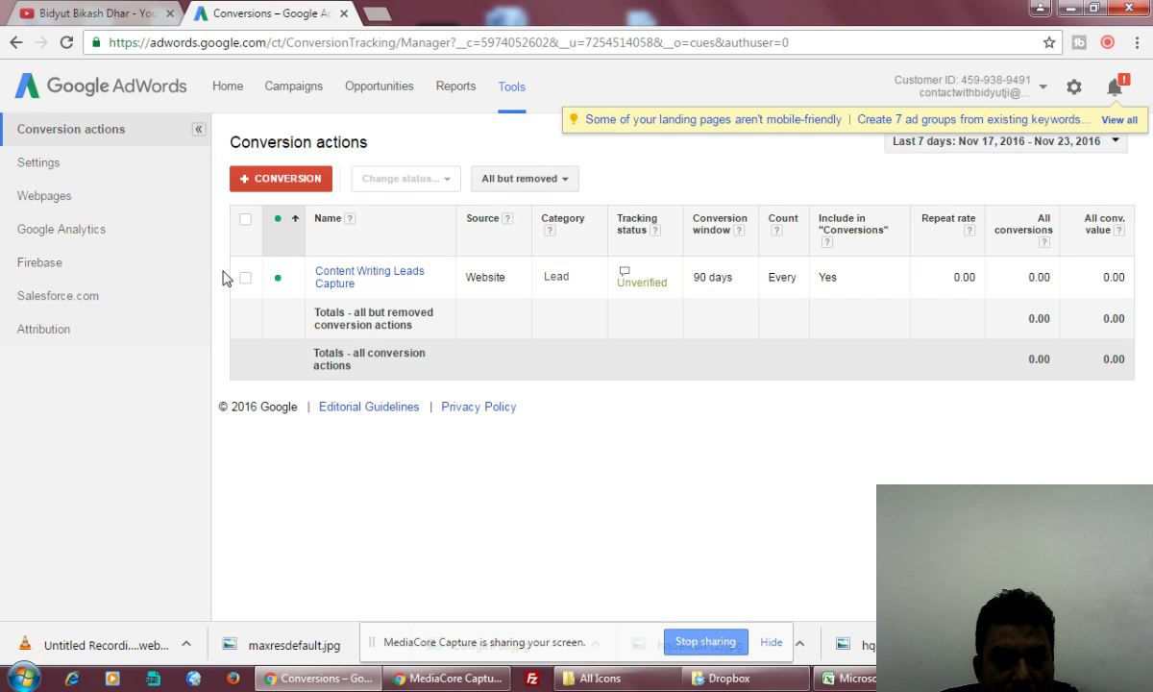
pyautogui.click(299, 97)
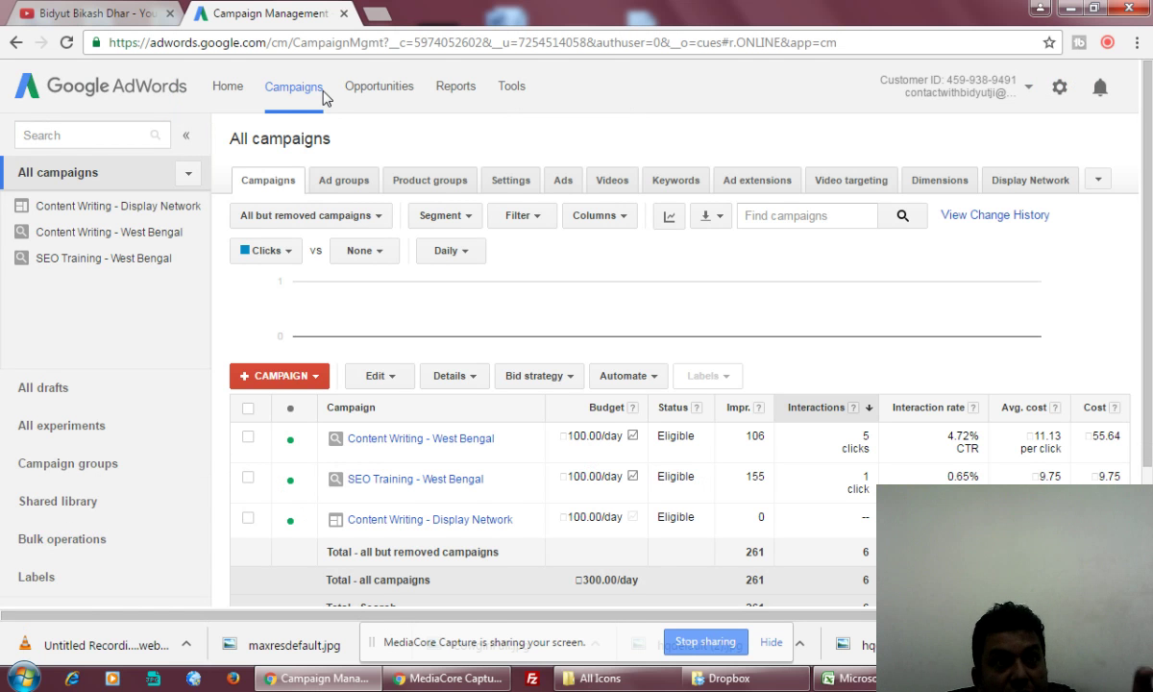
# Open Gmail in a new browser tab and view the Promotions category of the inbox
pyautogui.click(384, 14)
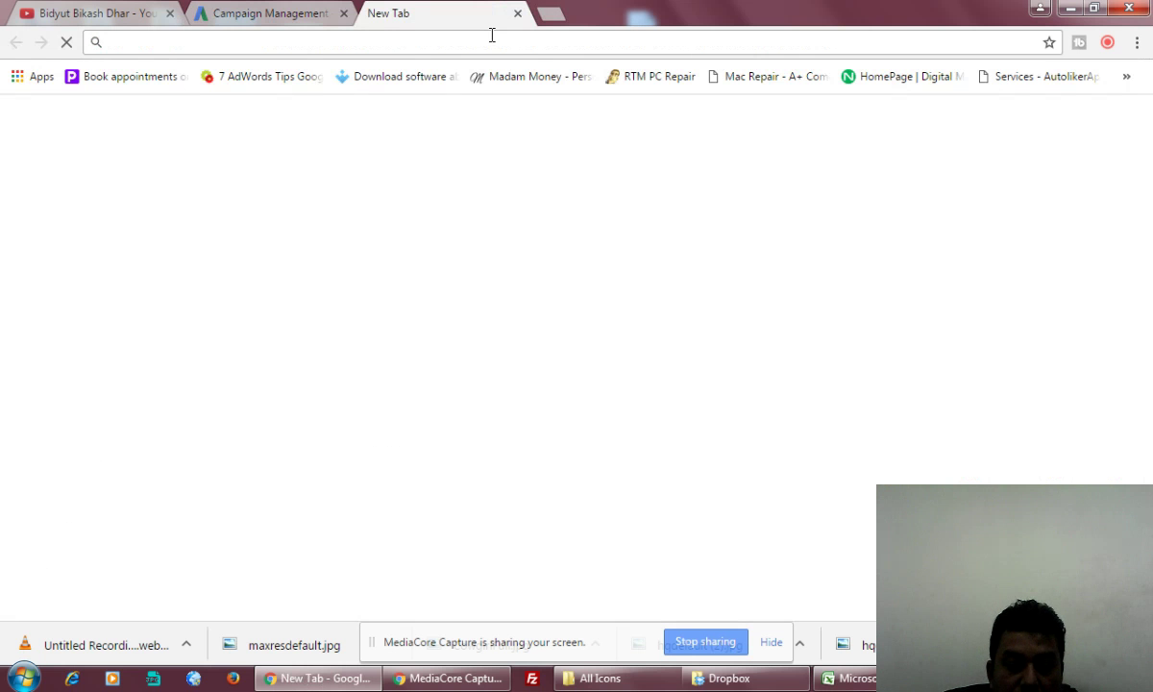
pyautogui.write('g')
pyautogui.press('Return')
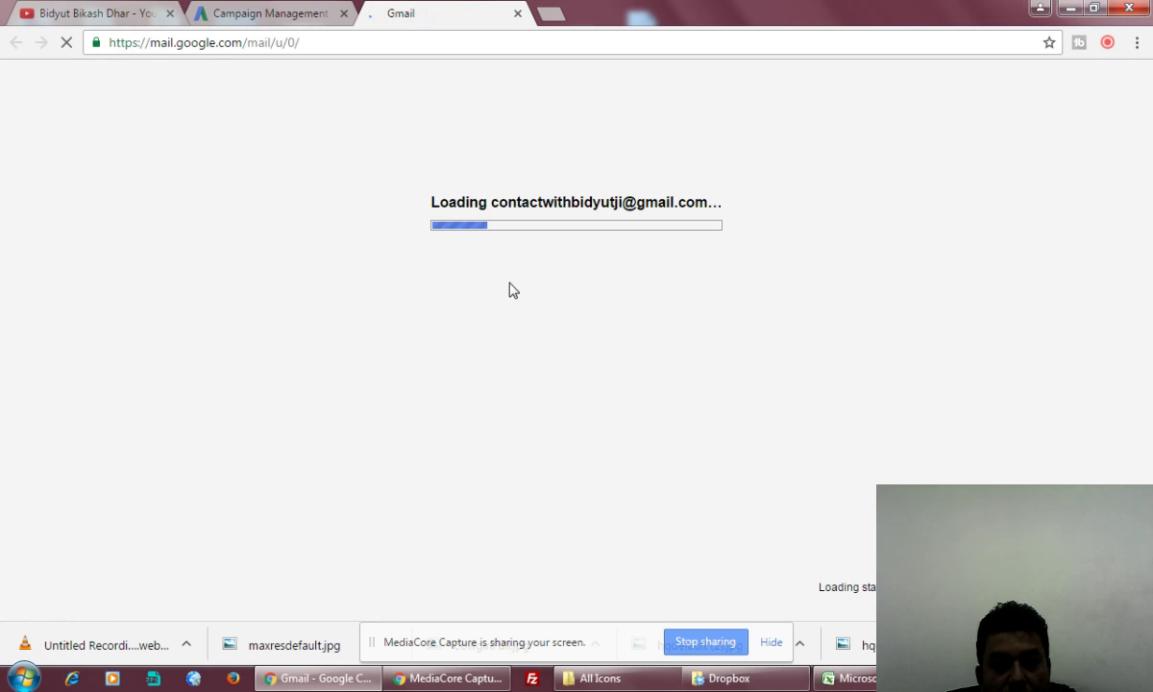
pyautogui.click(255, 14)
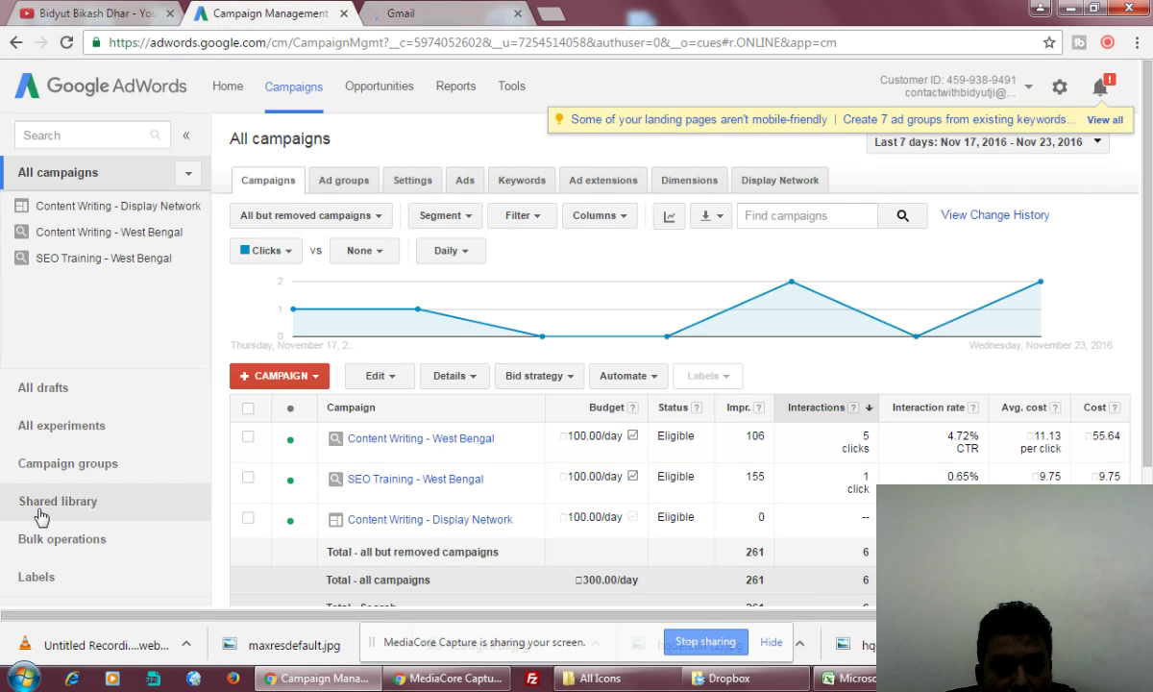
pyautogui.click(457, 15)
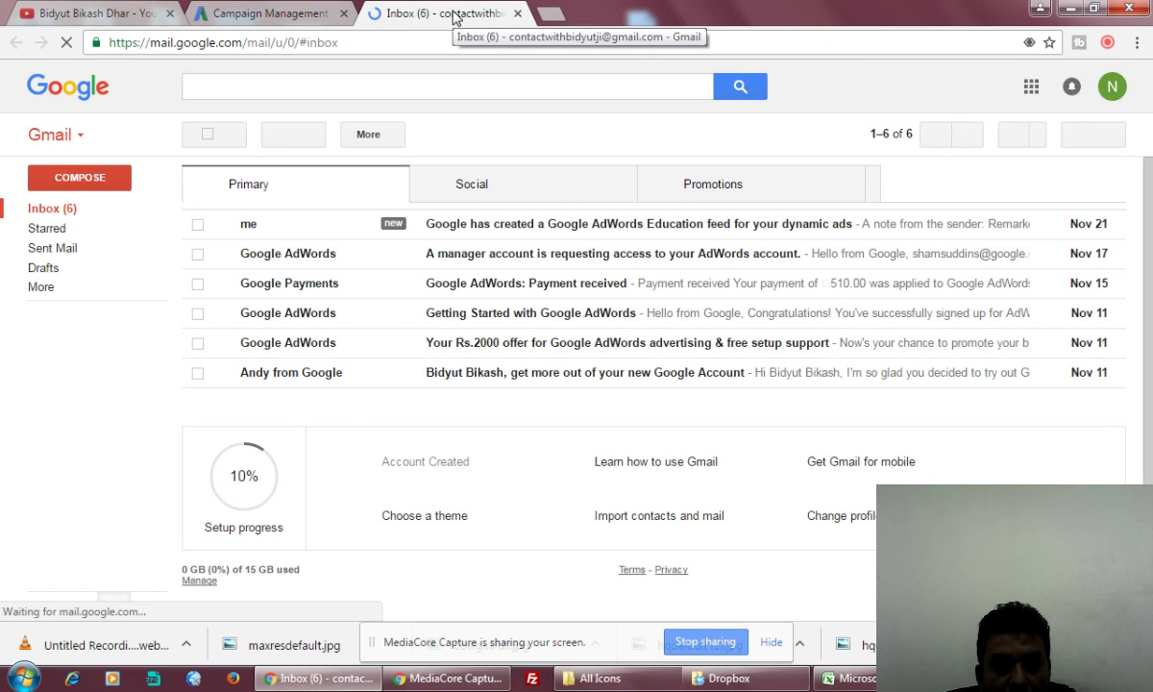
pyautogui.click(715, 188)
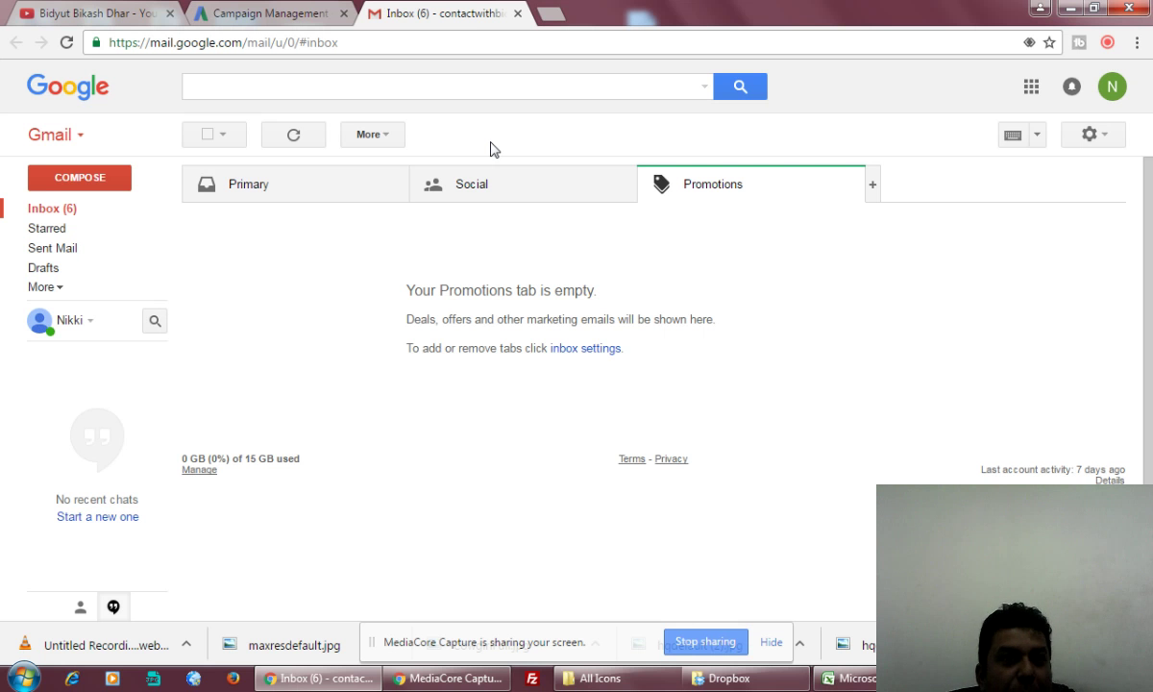
# Switch back to AdWords and review the remarketing lists and their sizes under Audiences in the shared library
pyautogui.click(251, 11)
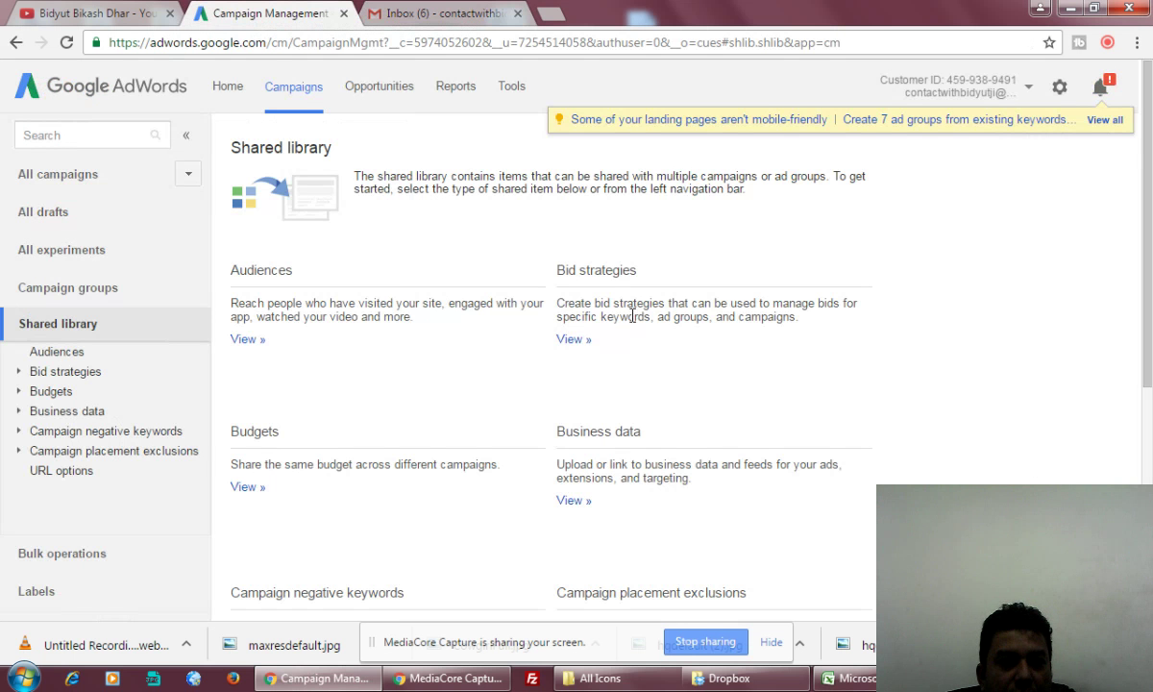
pyautogui.click(247, 339)
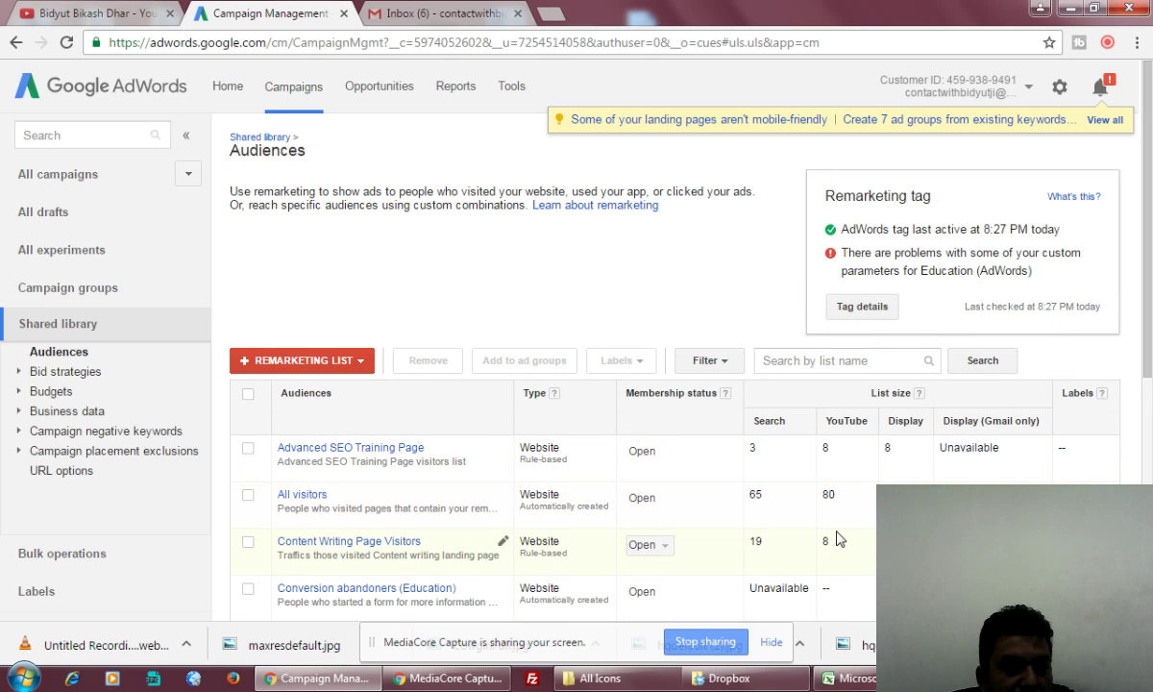
pyautogui.scroll(-1, 769, 567)
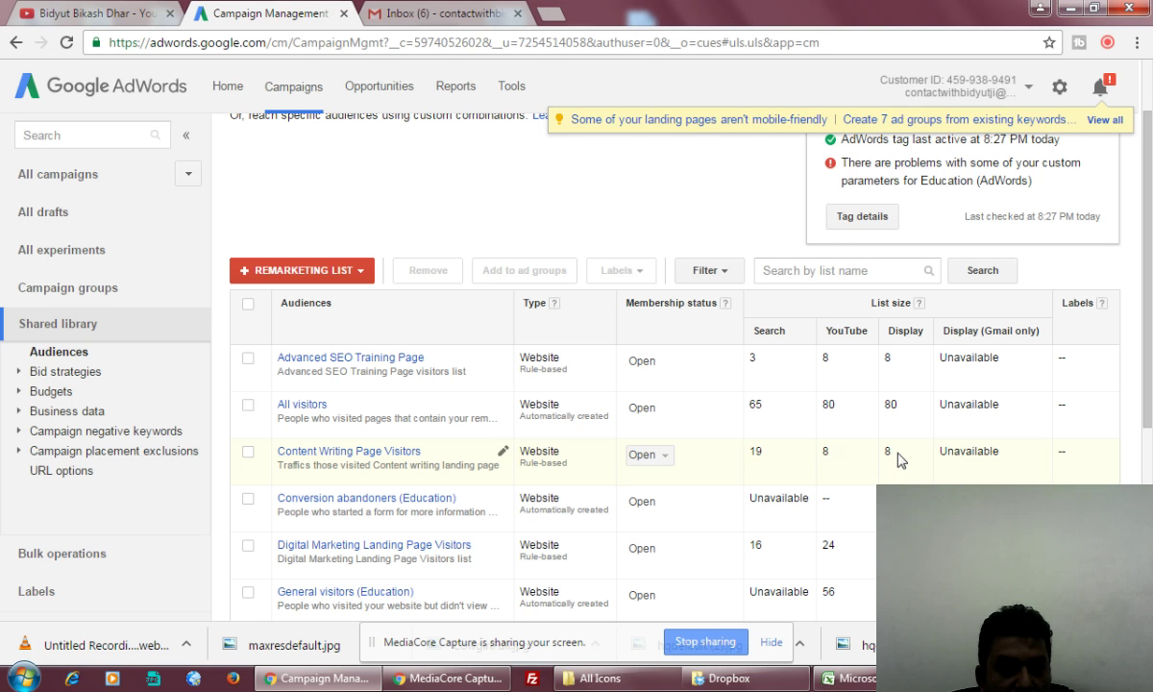
pyautogui.scroll(-1, 899, 460)
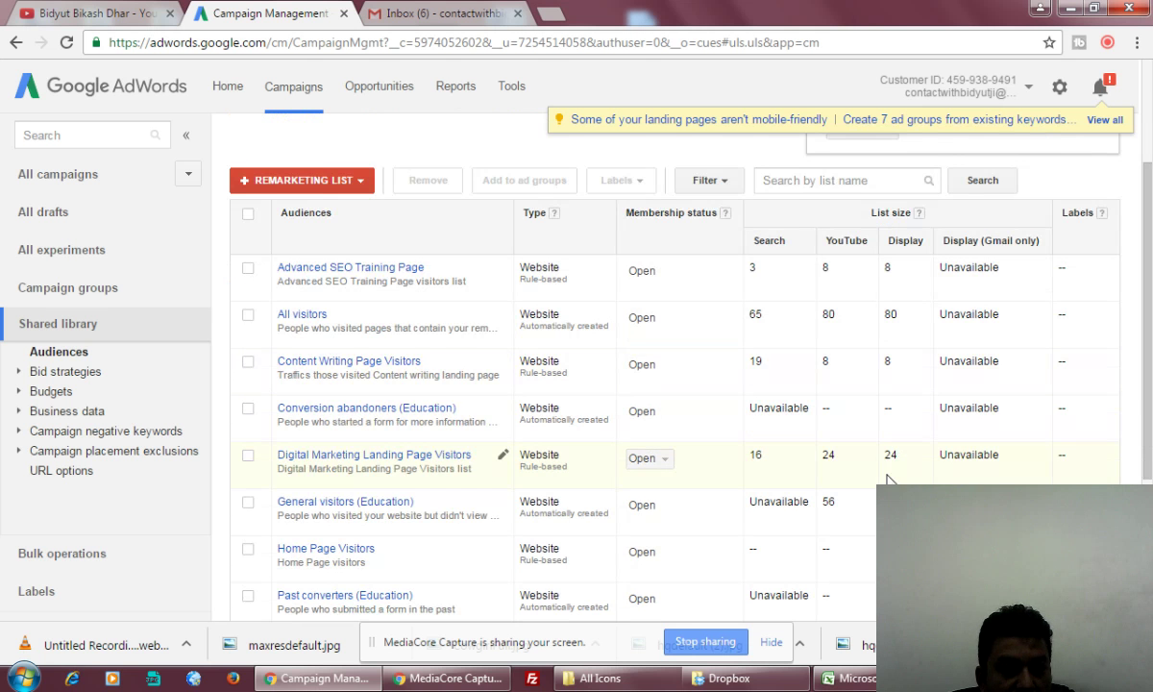
pyautogui.scroll(-2, 900, 460)
pyautogui.scroll(-1, 899, 460)
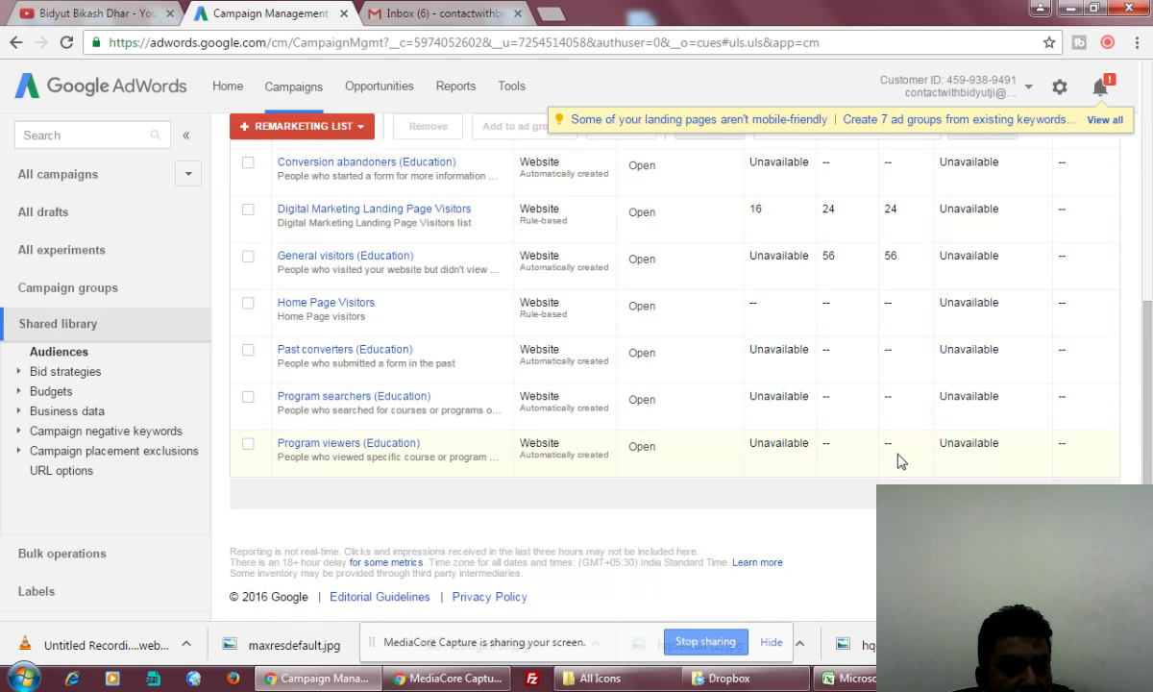
pyautogui.scroll(4, 897, 459)
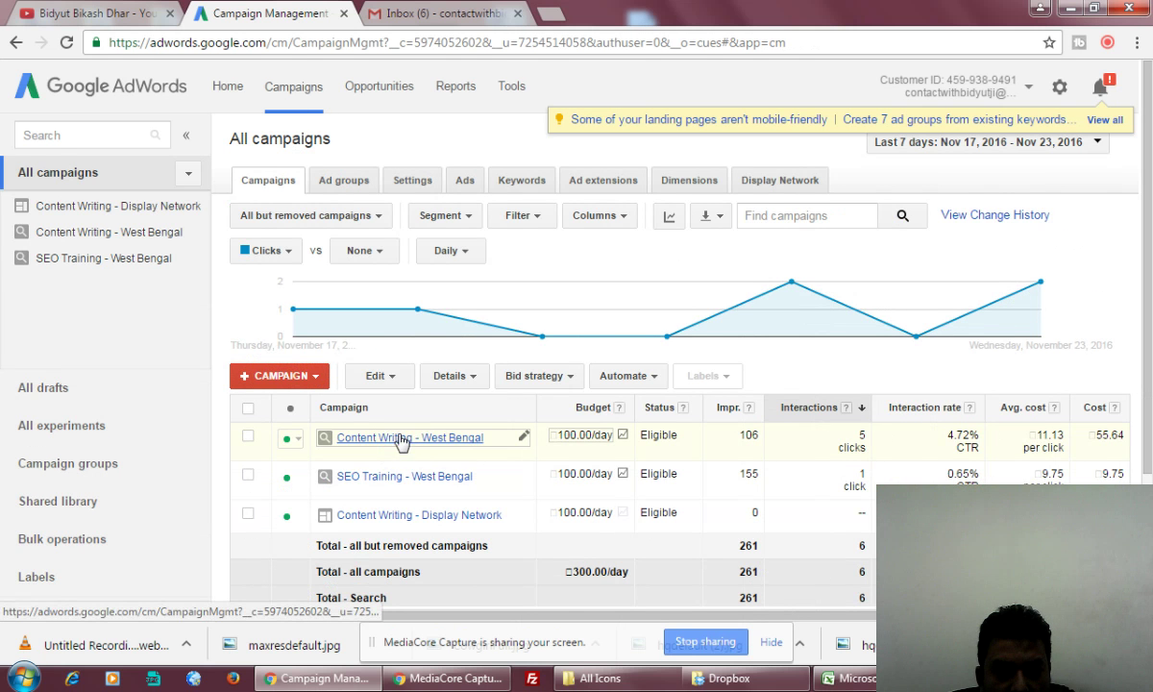
# Open the Content Writing - West Bengal campaign and review its ads
pyautogui.click(517, 437)
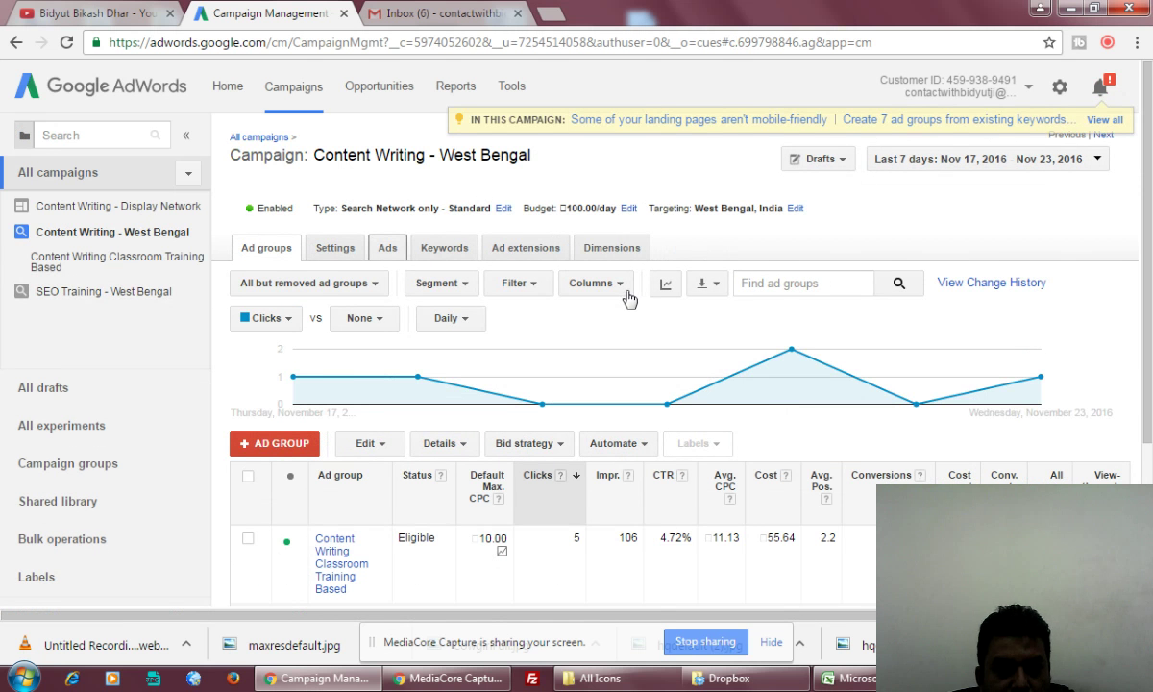
pyautogui.press('Return')
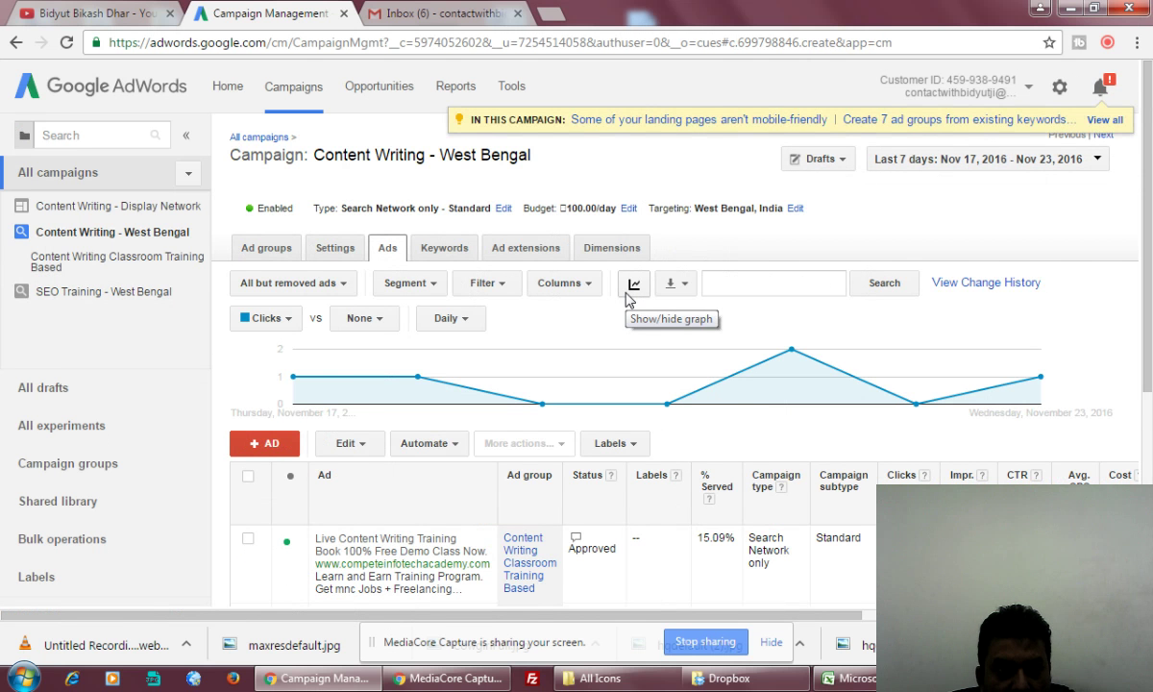
pyautogui.scroll(-3, 626, 299)
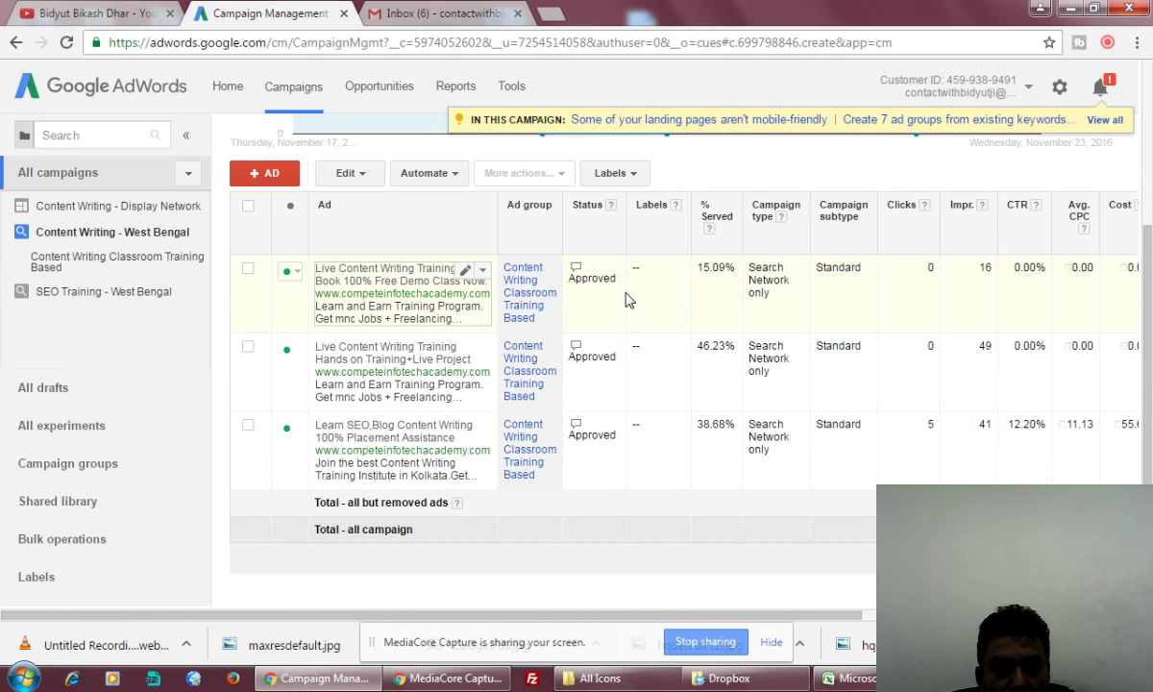
pyautogui.scroll(3, 626, 299)
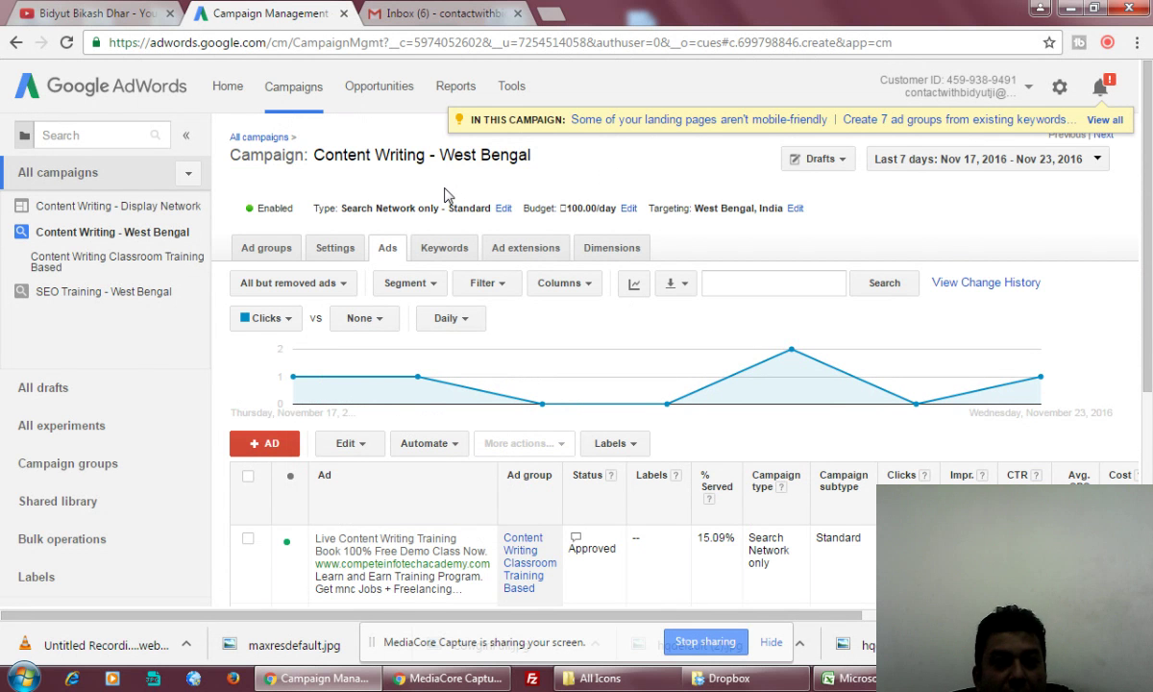
# Return to the list of all campaigns and start creating a Display Network only campaign
pyautogui.click(248, 137)
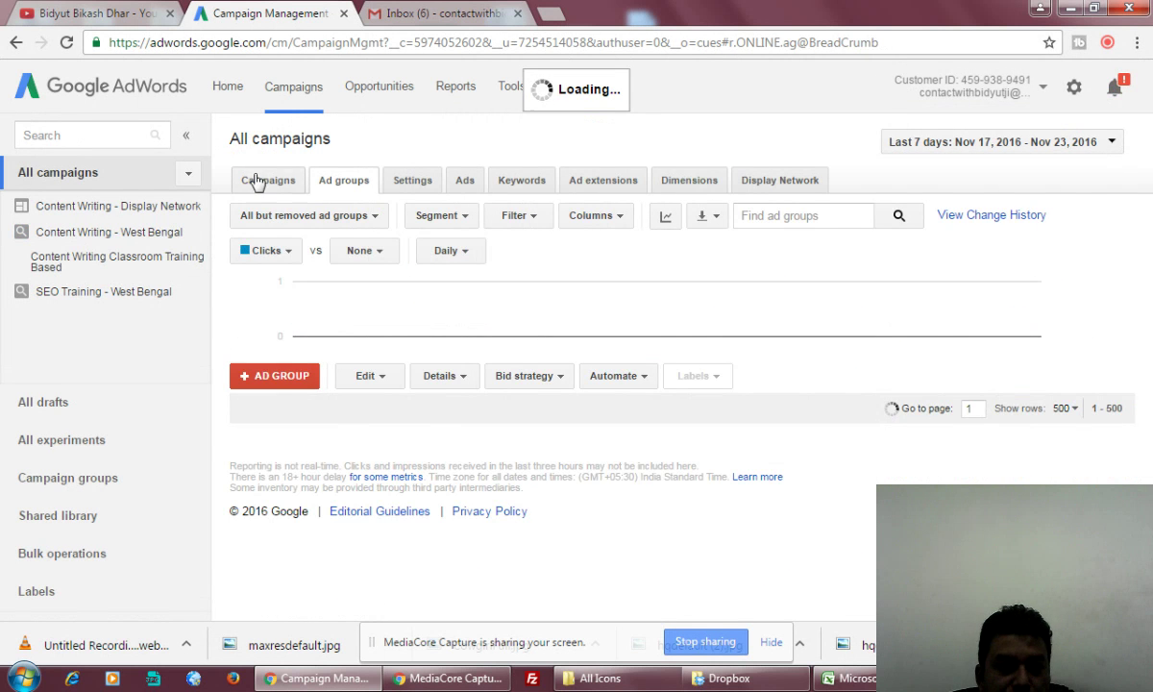
pyautogui.click(265, 186)
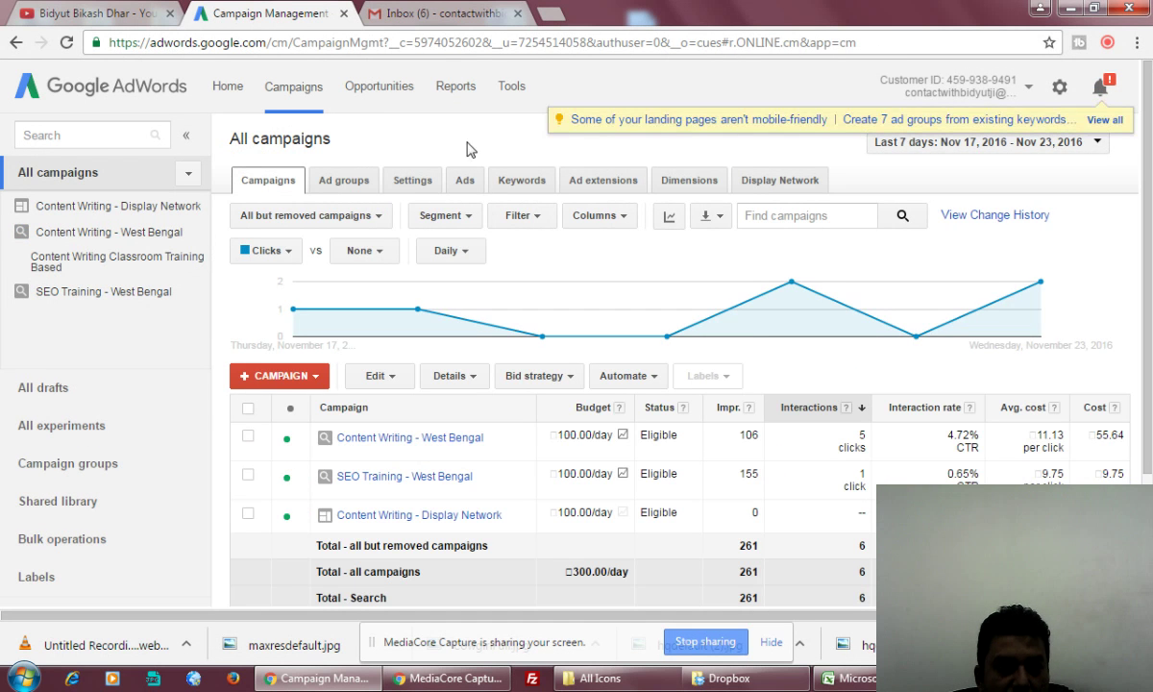
pyautogui.click(298, 376)
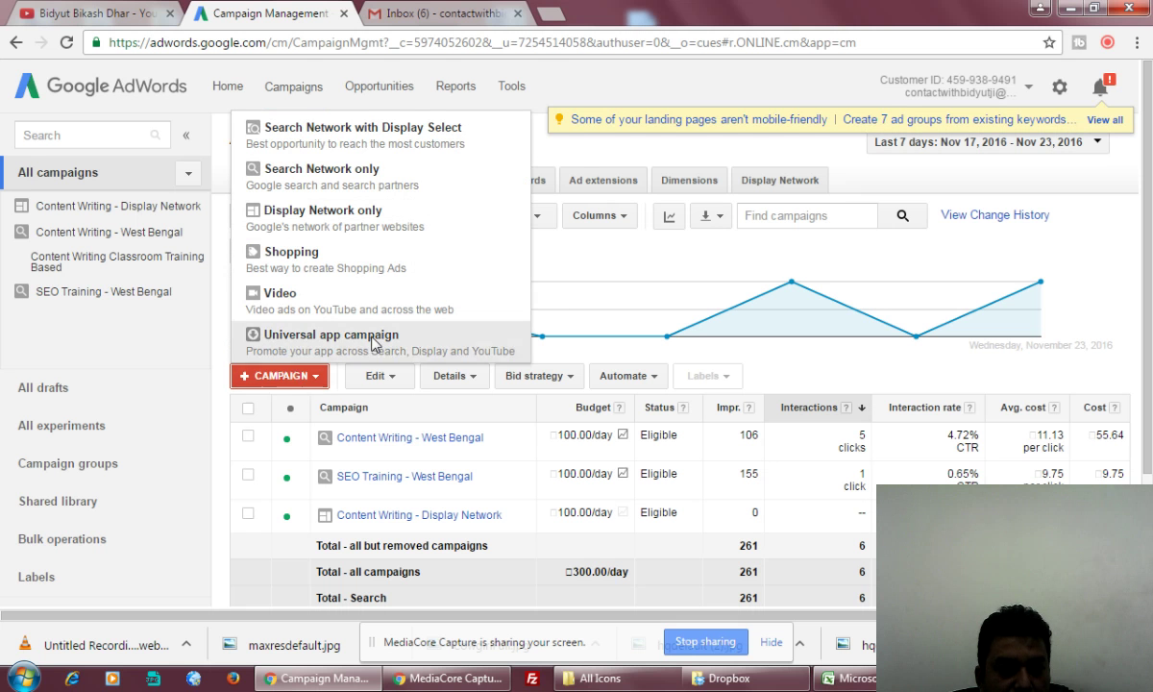
pyautogui.click(289, 228)
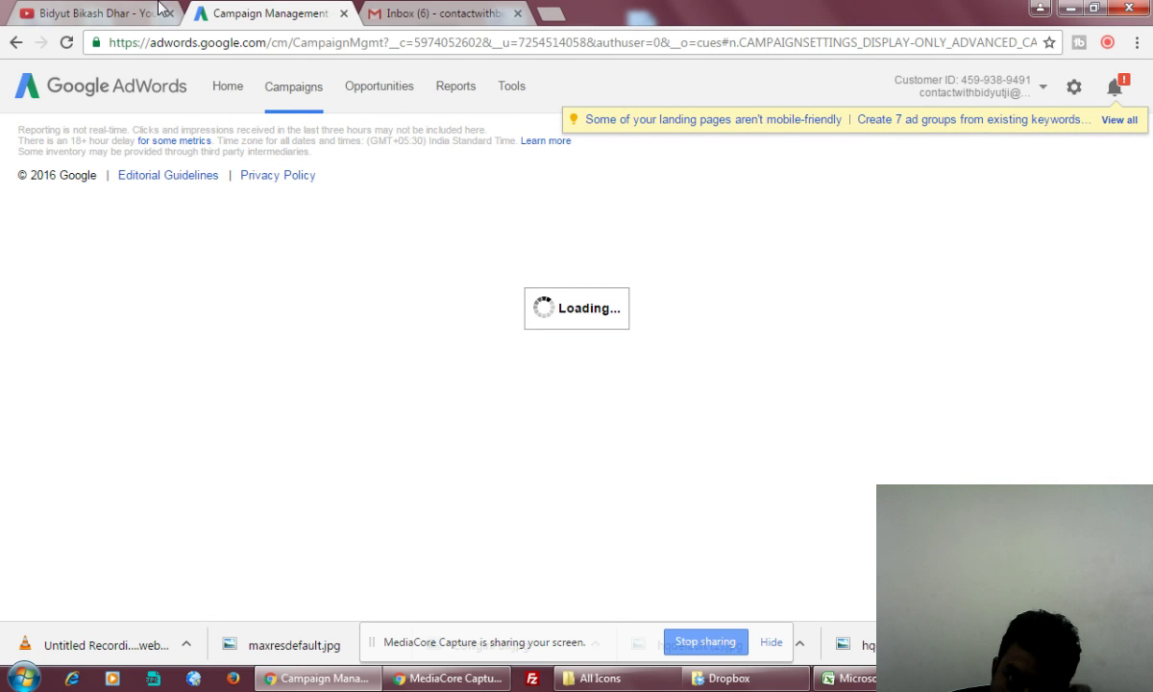
# Check the YouTube channel page, then search Google in a new browser tab for "youtube channel subscription link"
pyautogui.click(106, 14)
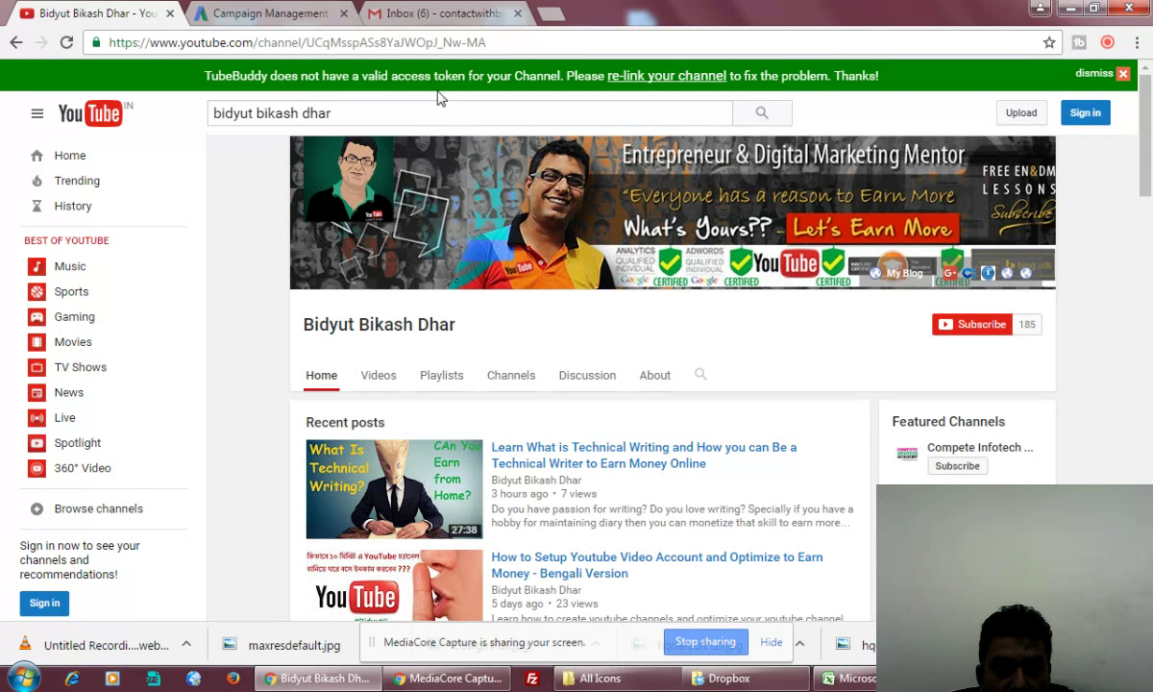
pyautogui.click(550, 14)
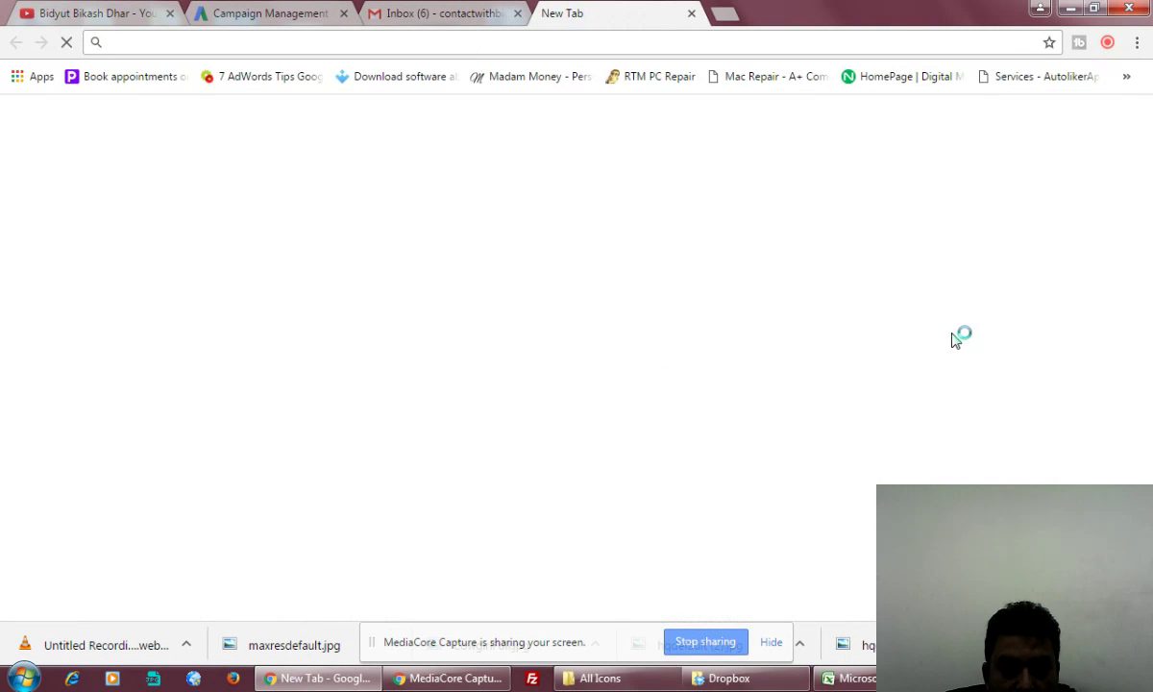
pyautogui.write('yo')
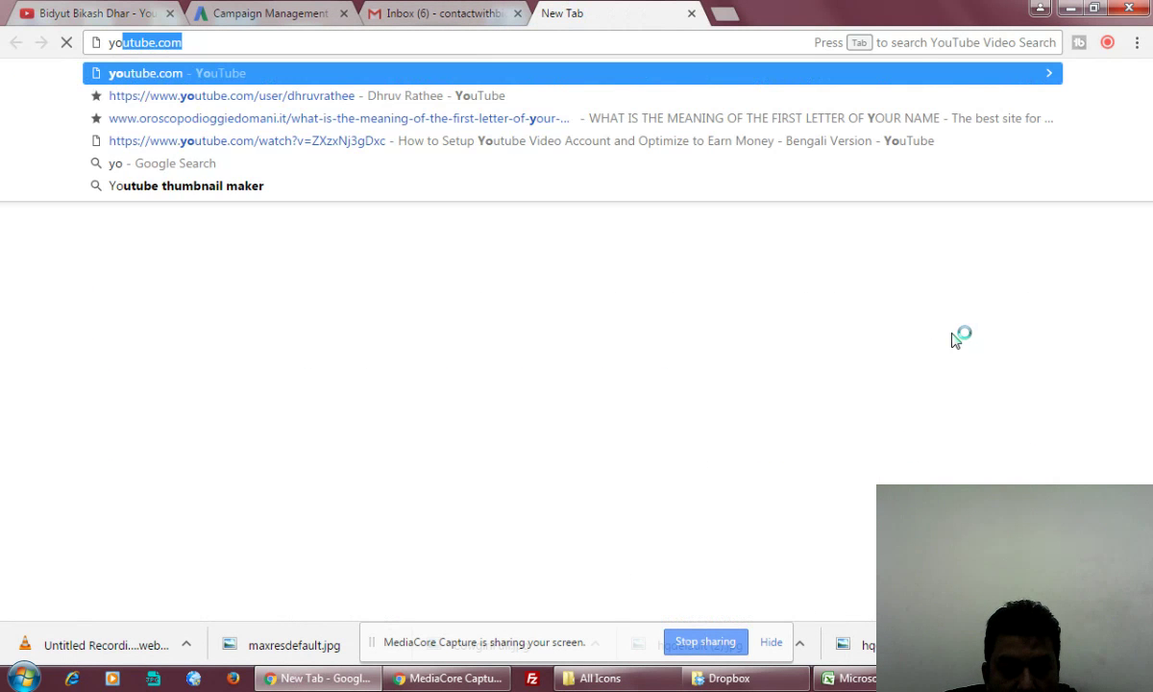
pyautogui.write('utube channel su')
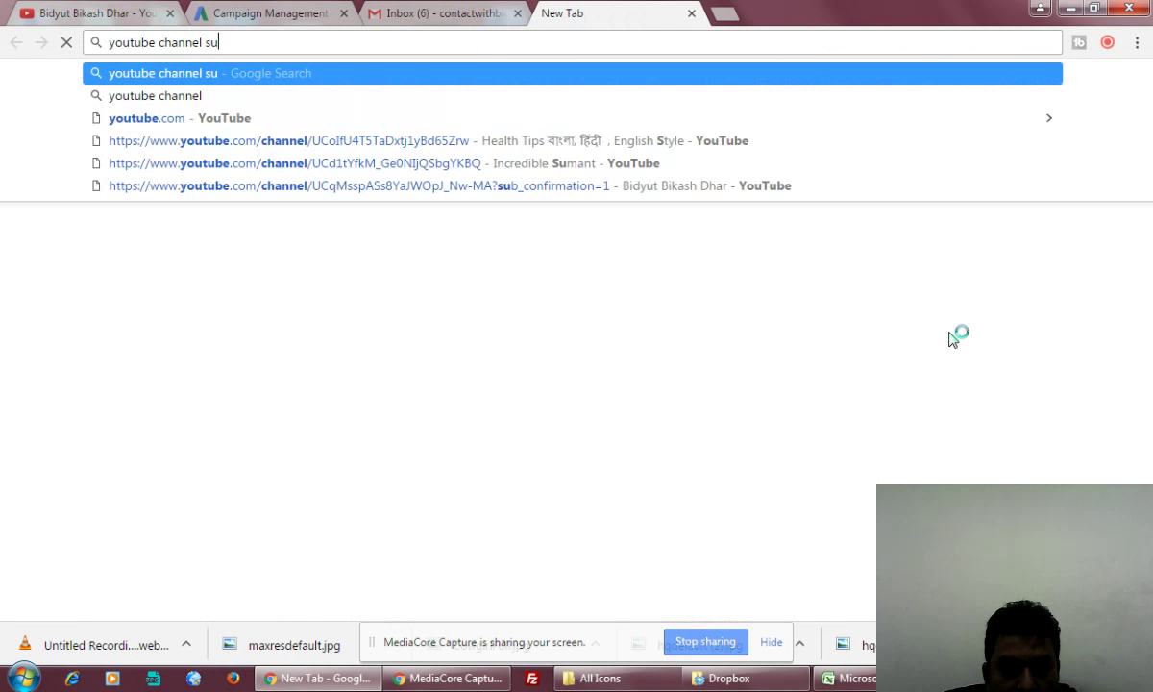
pyautogui.write('bscript')
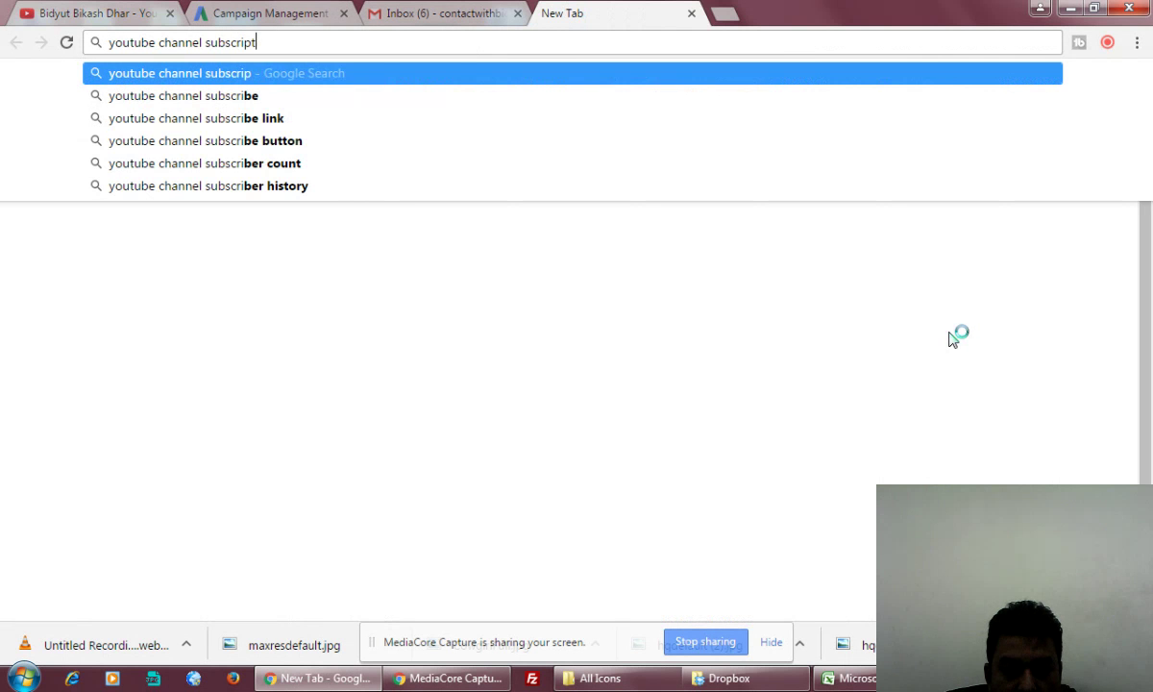
pyautogui.write('ion link')
pyautogui.press('Return')
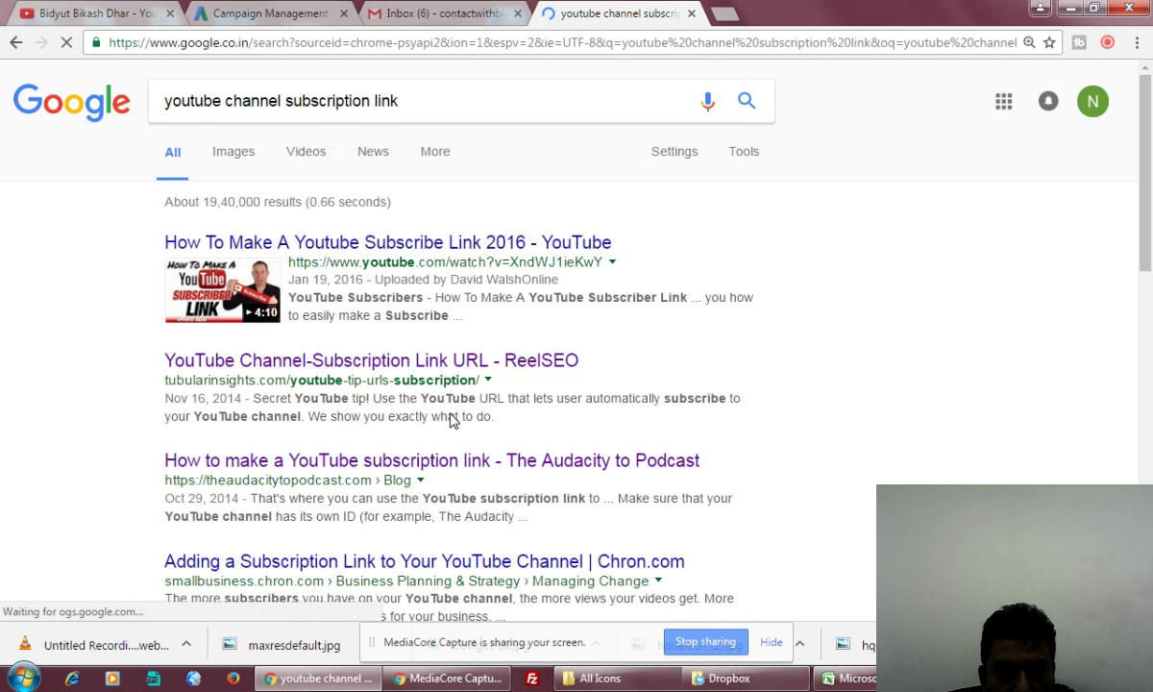
# Open the ReelSEO and The Audacity to Podcast search results on YouTube subscription links in separate new tabs
pyautogui.scroll(-2, 445, 391)
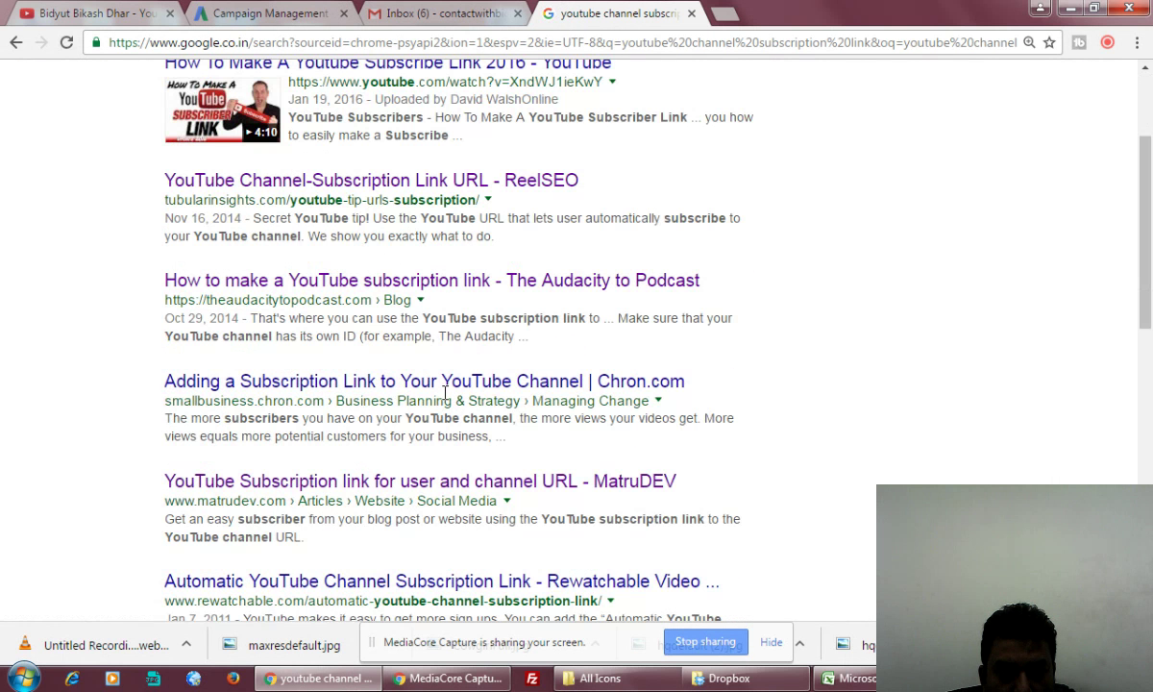
pyautogui.rightClick(349, 178)
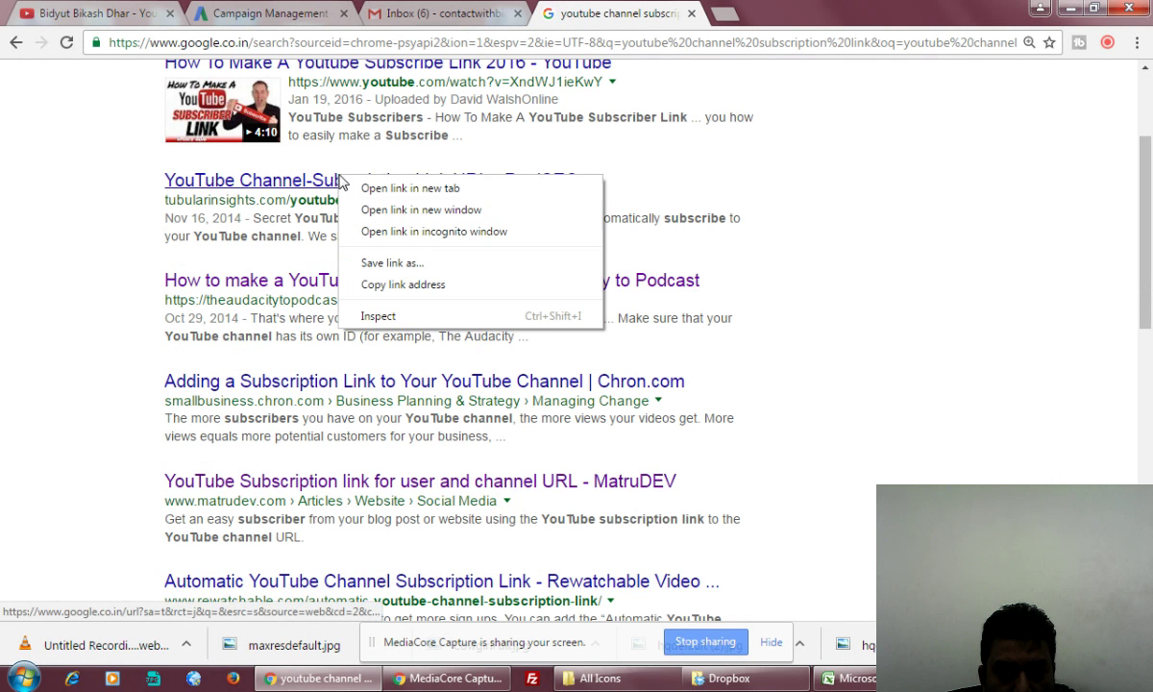
pyautogui.click(404, 192)
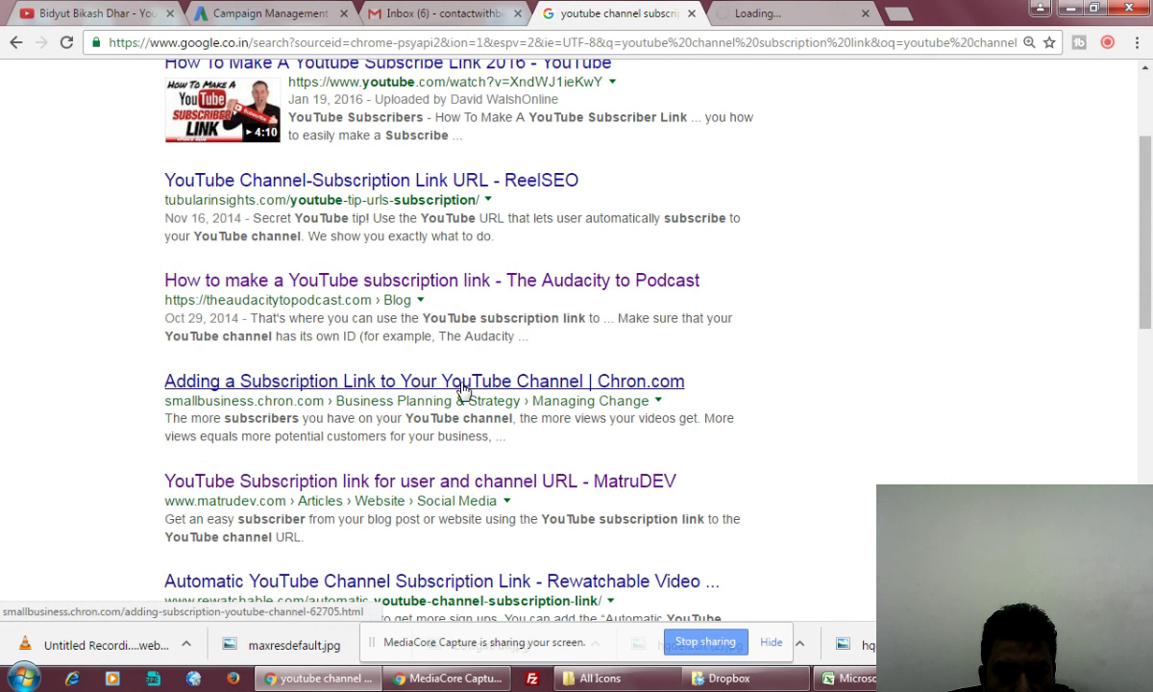
pyautogui.rightClick(495, 288)
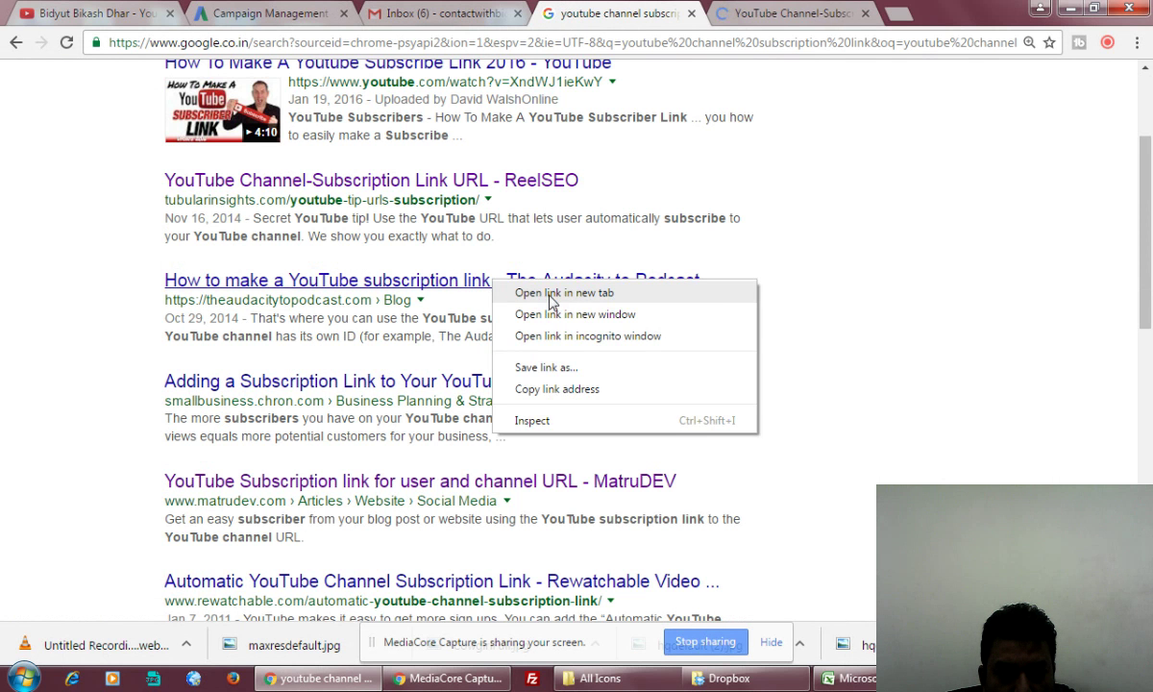
pyautogui.click(549, 298)
# Search Google for "youtube channel subscription link generator" and look through the results
pyautogui.scroll(1, 545, 311)
pyautogui.scroll(1, 543, 315)
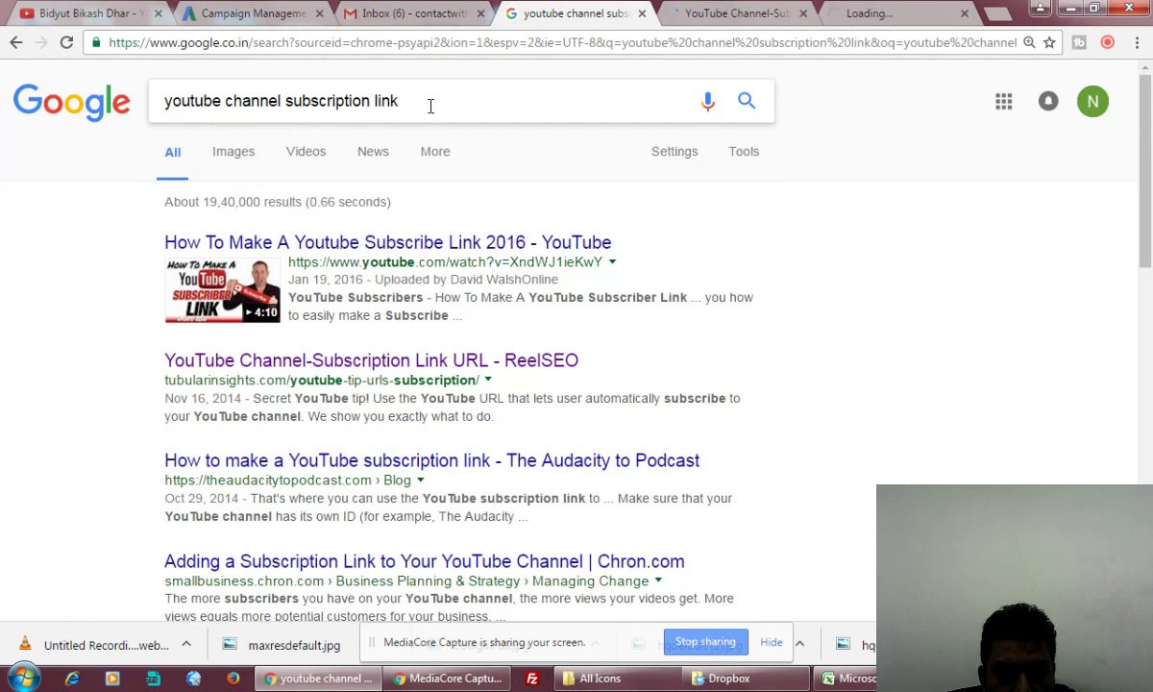
pyautogui.click(429, 105)
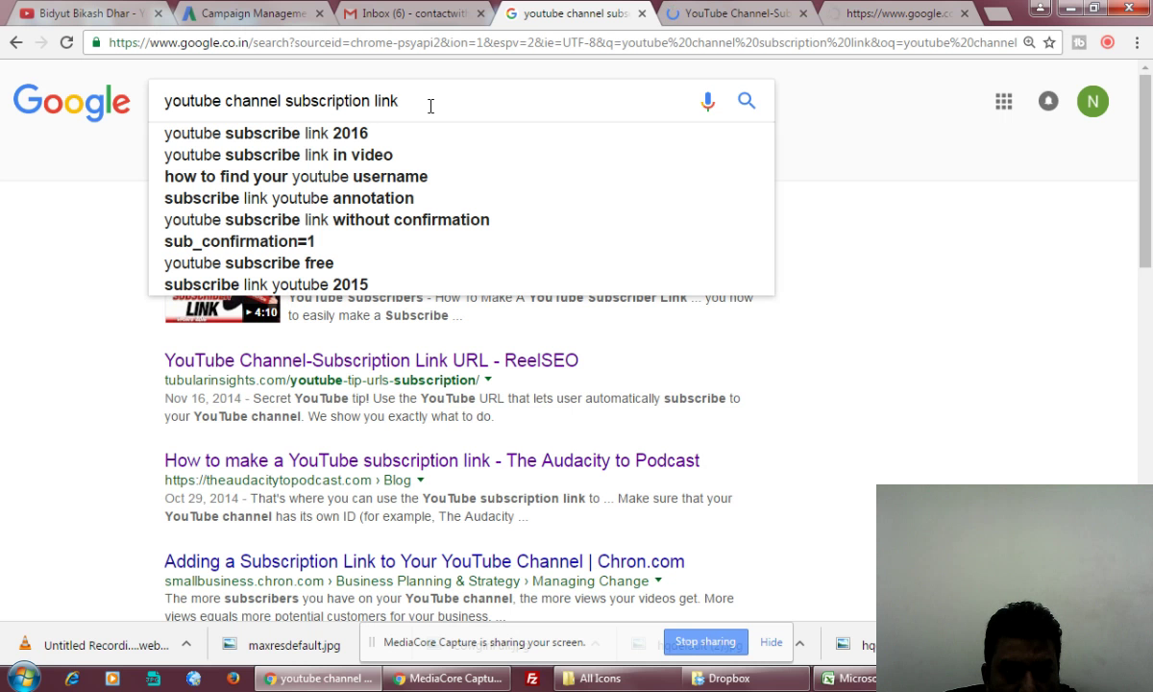
pyautogui.write('geen')
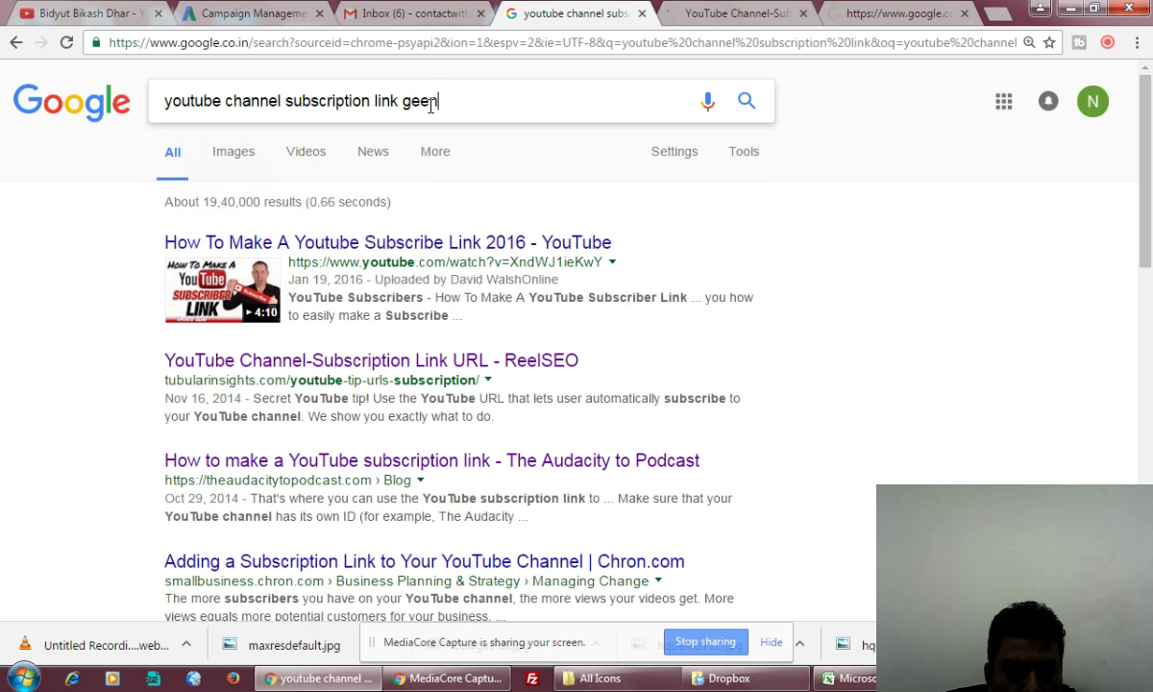
pyautogui.write('rator')
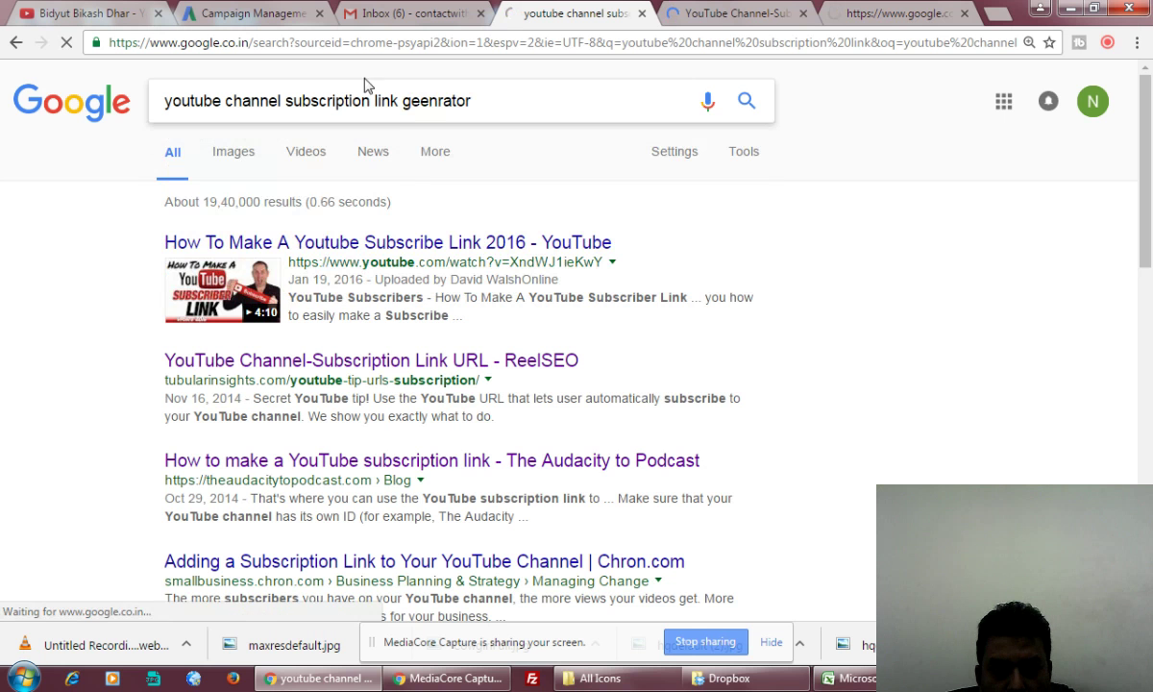
pyautogui.press('Return')
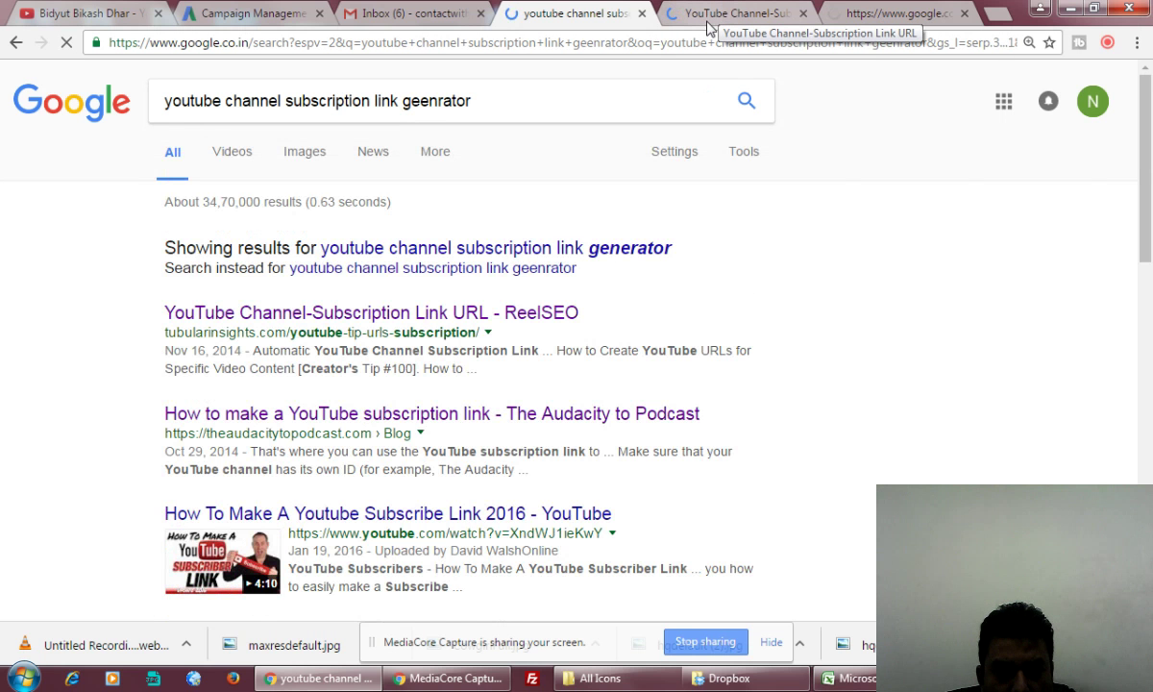
pyautogui.click(560, 249)
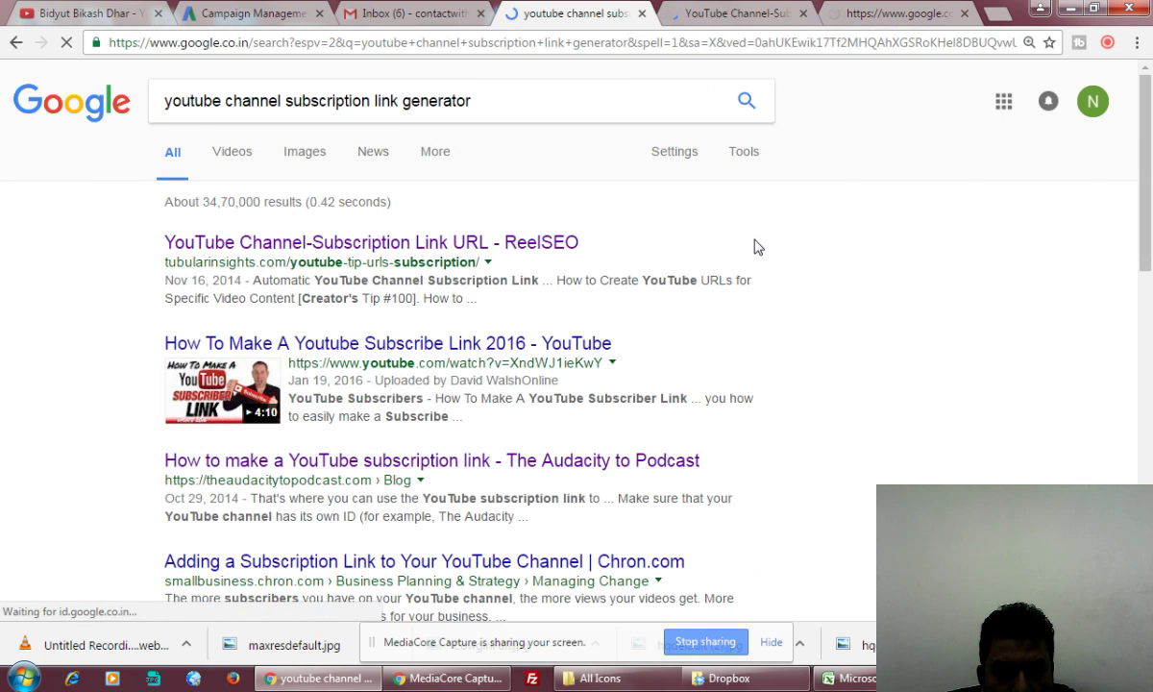
pyautogui.scroll(-3, 754, 247)
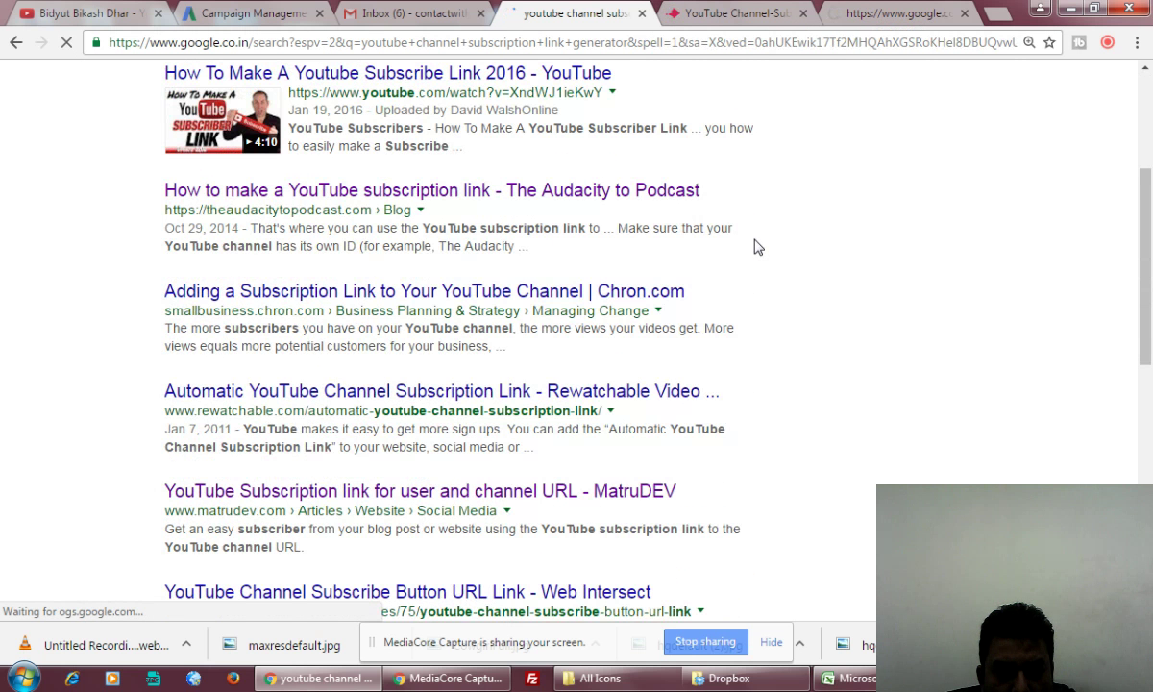
# Read the Tubular Insights article on automatic channel subscription and highlight the sample username "nalts" in its link format
pyautogui.click(723, 16)
pyautogui.scroll(-4, 420, 466)
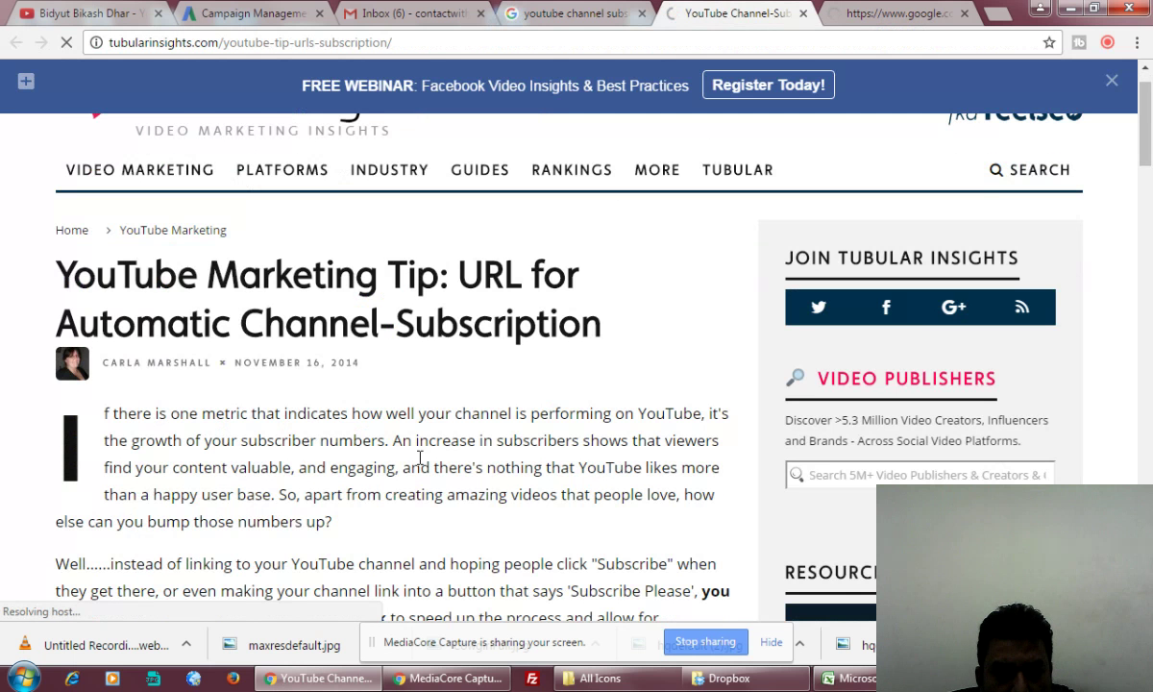
pyautogui.scroll(-1, 420, 466)
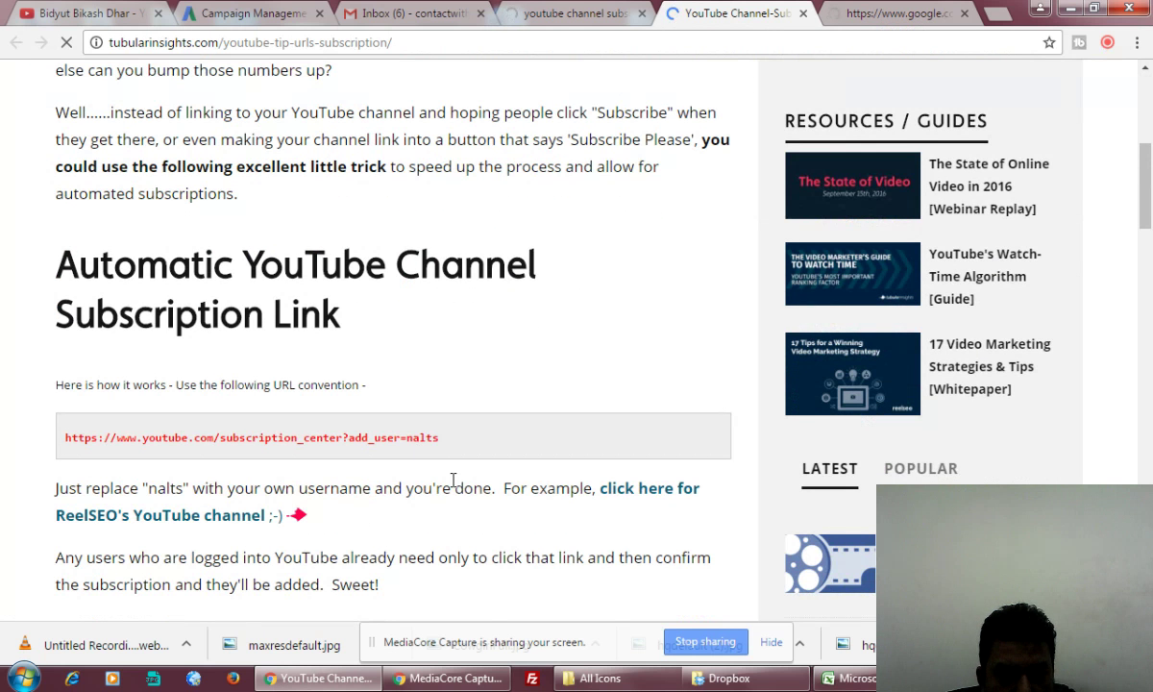
pyautogui.scroll(-2, 453, 481)
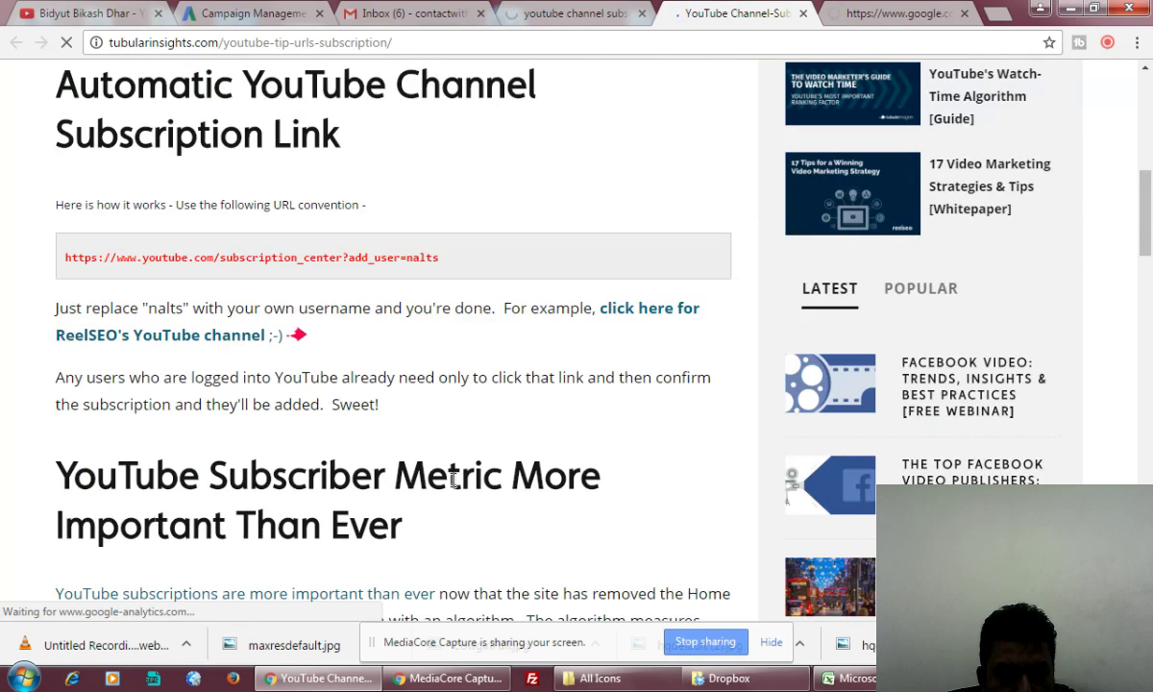
pyautogui.scroll(-7, 453, 480)
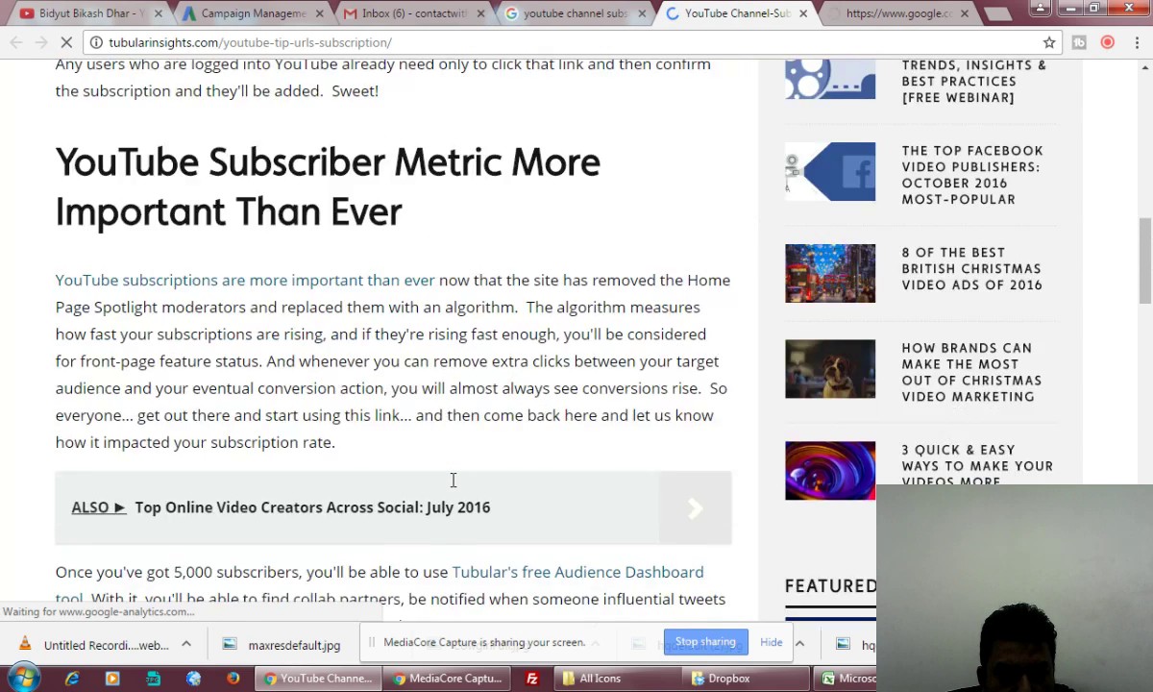
pyautogui.scroll(-6, 453, 480)
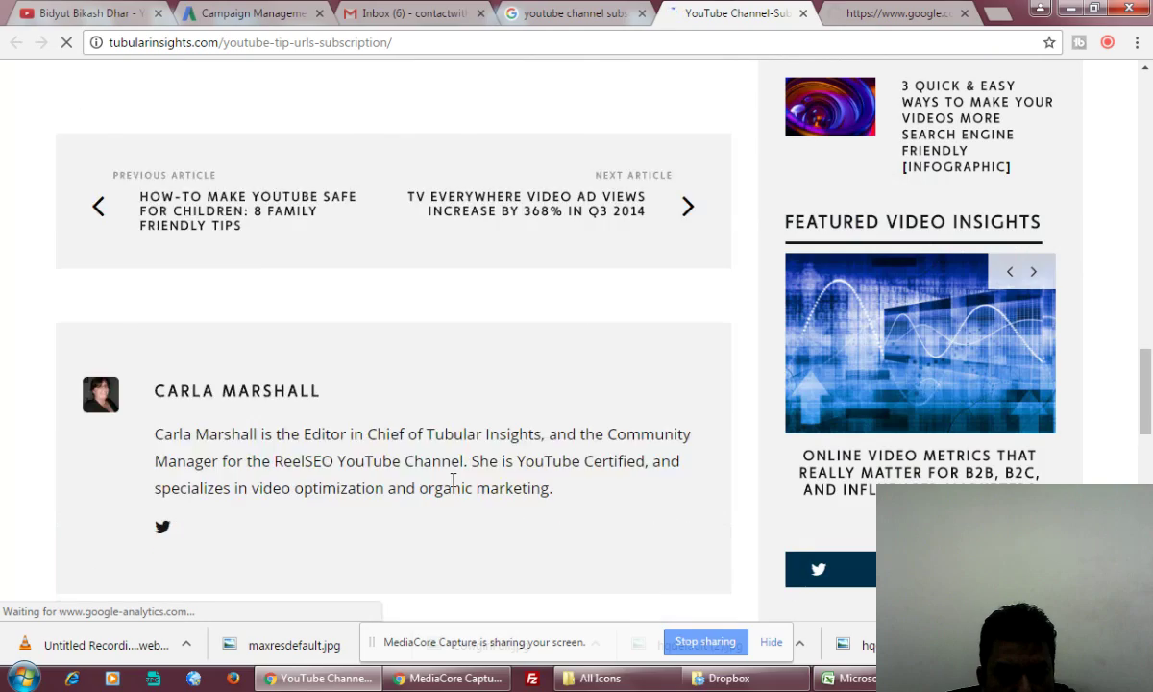
pyautogui.scroll(11, 453, 480)
pyautogui.scroll(4, 452, 481)
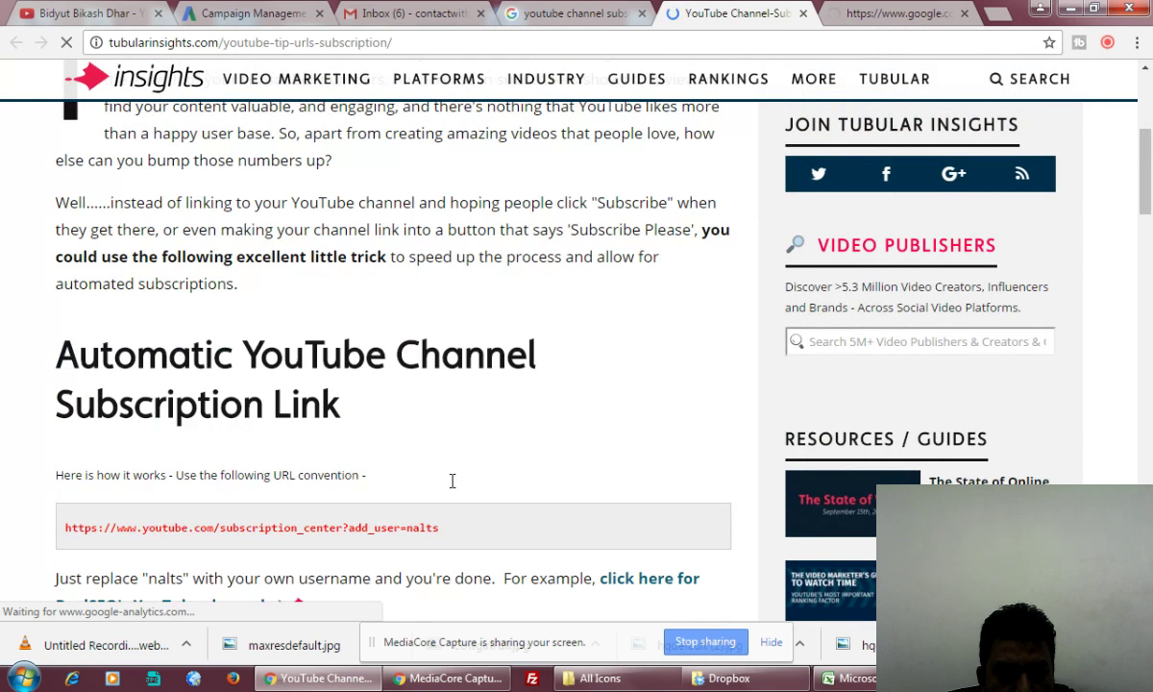
pyautogui.scroll(-2, 452, 480)
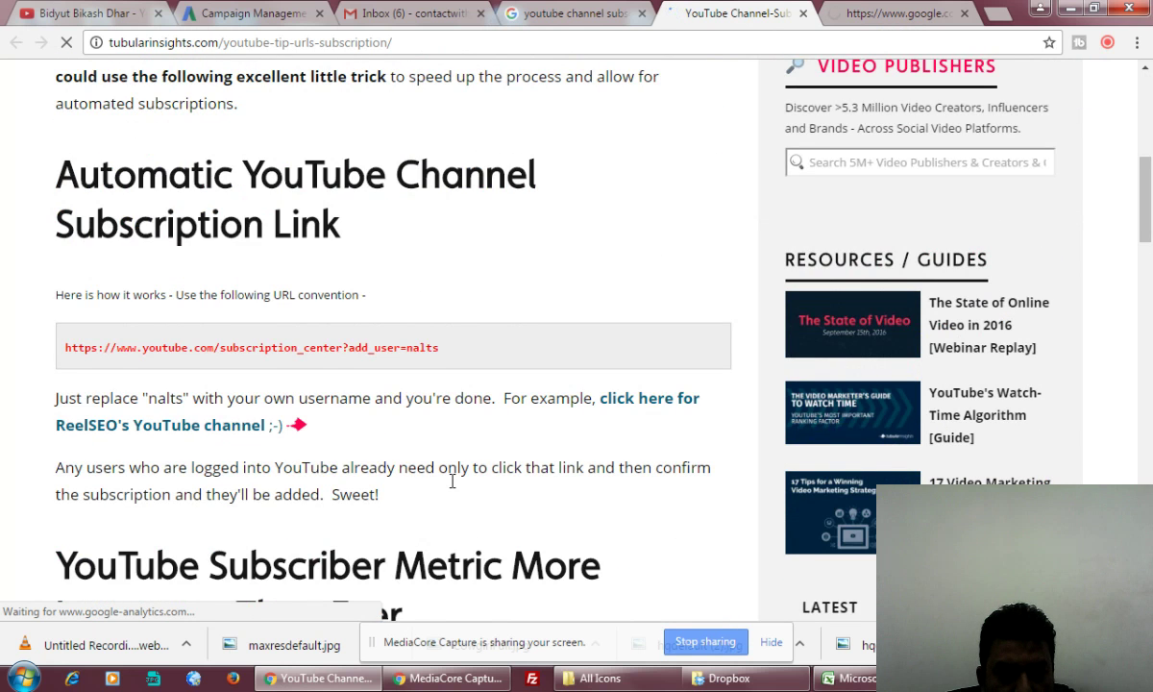
pyautogui.scroll(1, 453, 480)
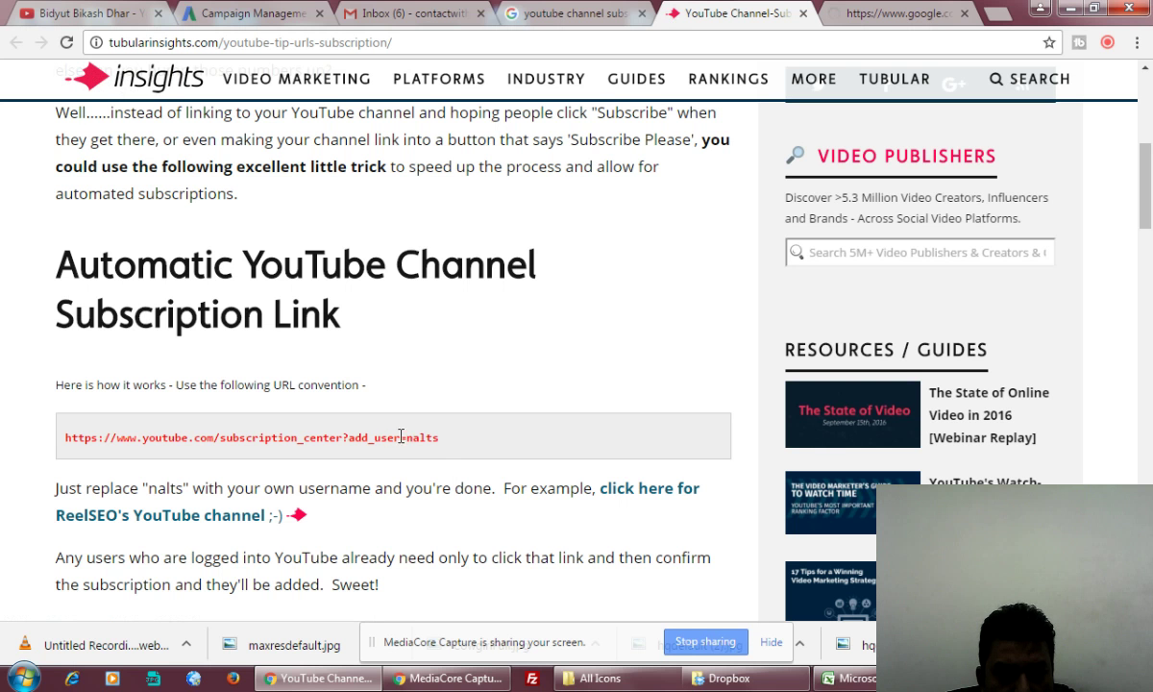
pyautogui.moveTo(447, 440); pyautogui.dragTo(447, 440)
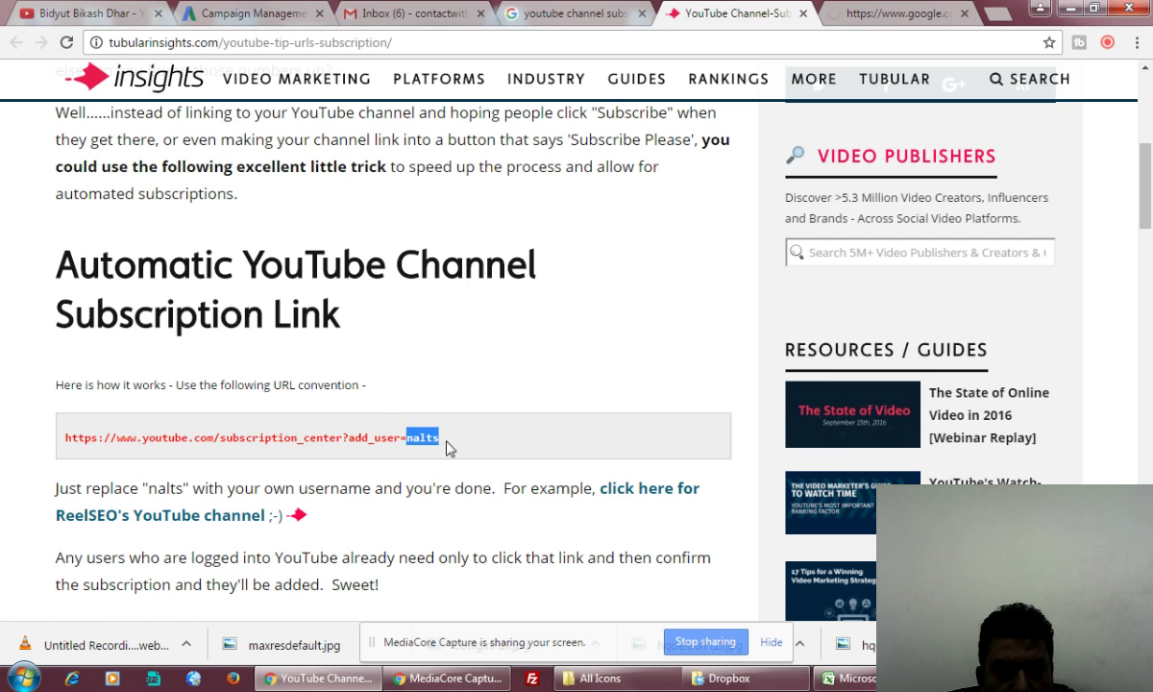
pyautogui.scroll(3, 447, 440)
pyautogui.scroll(3, 589, 270)
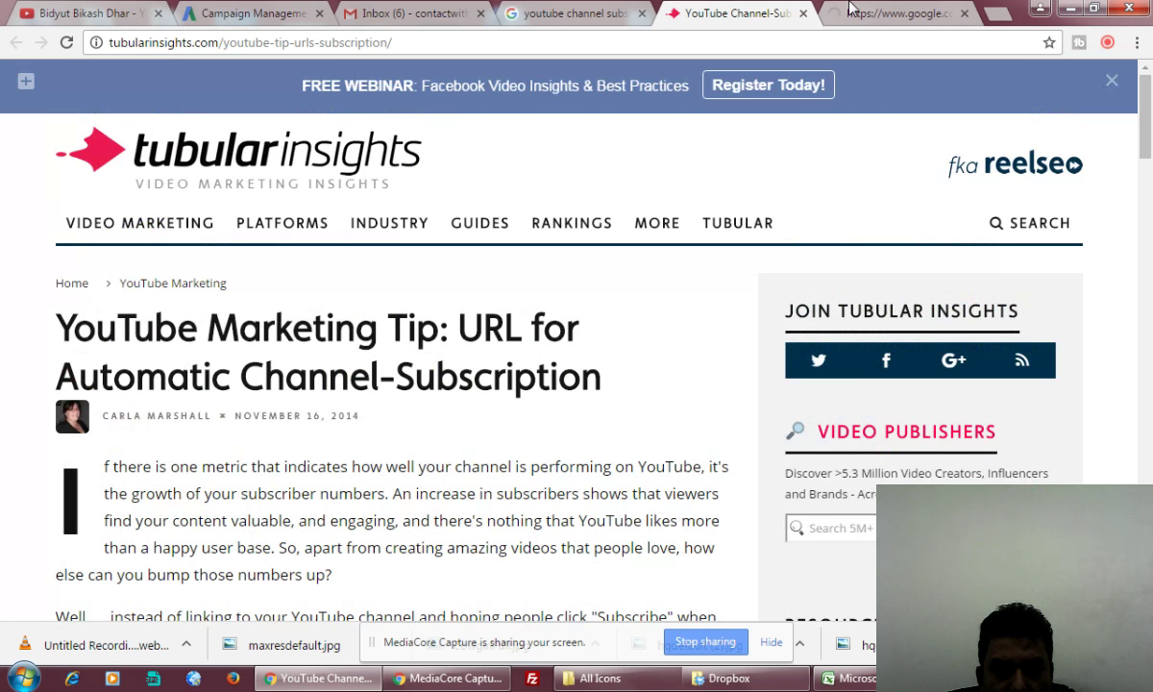
# Return to the Google results and open the Chron.com and The Audacity to Podcast results in separate new tabs
pyautogui.click(899, 13)
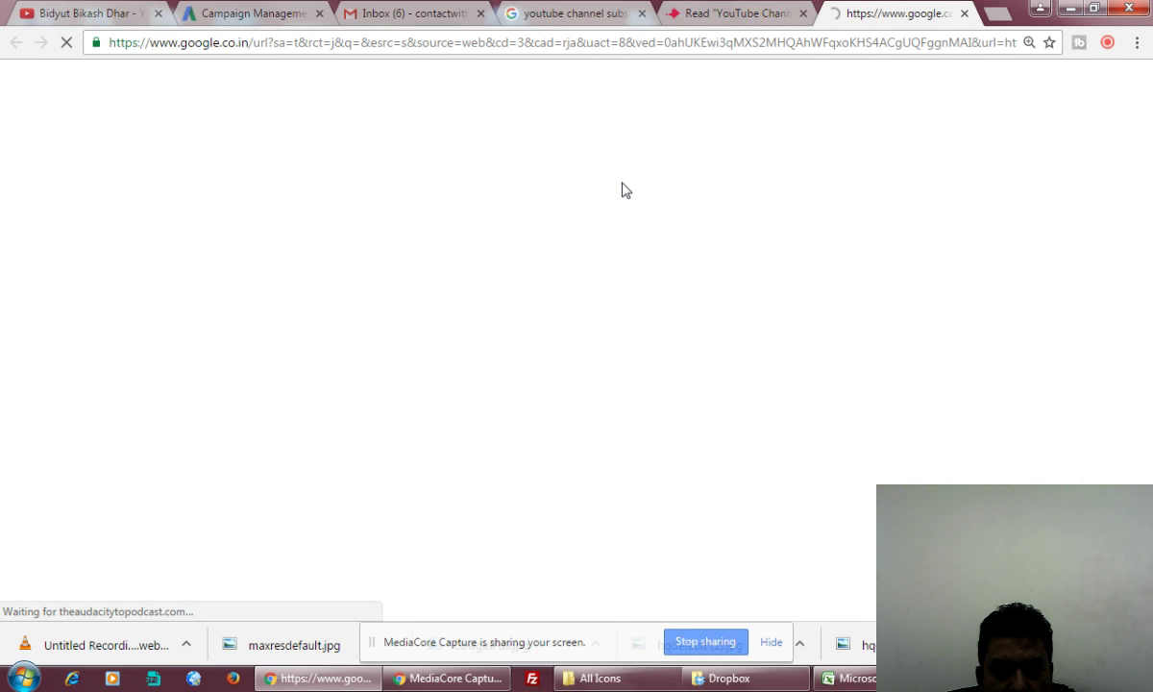
pyautogui.click(504, 12)
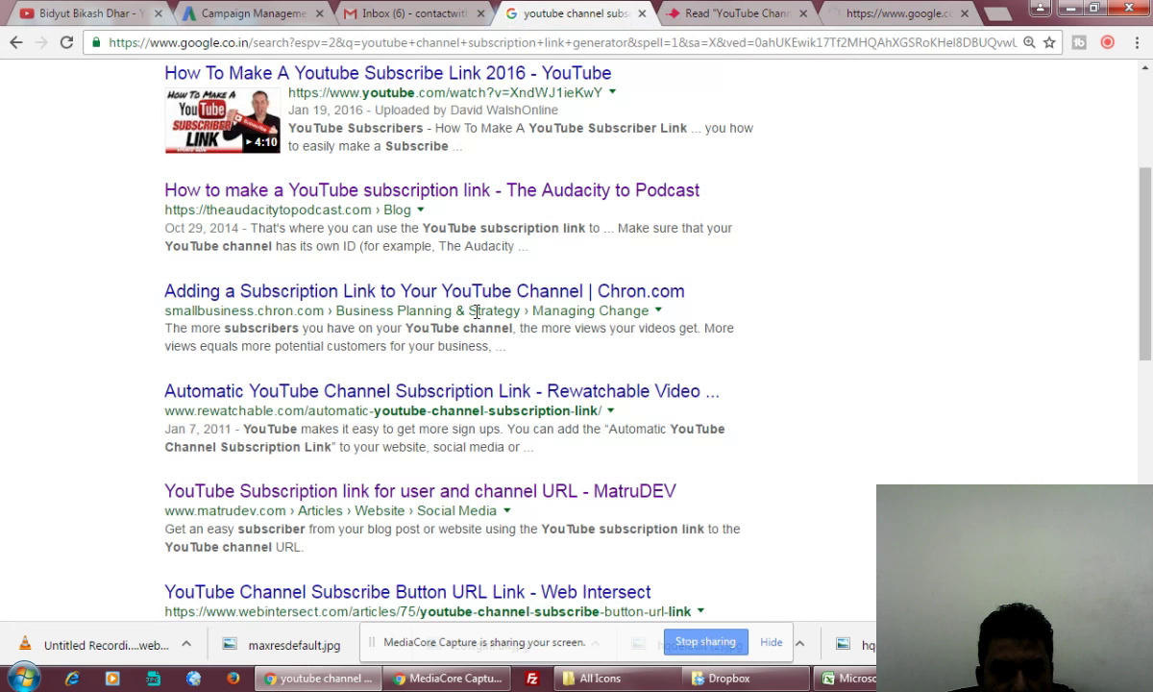
pyautogui.rightClick(389, 294)
pyautogui.click(423, 301)
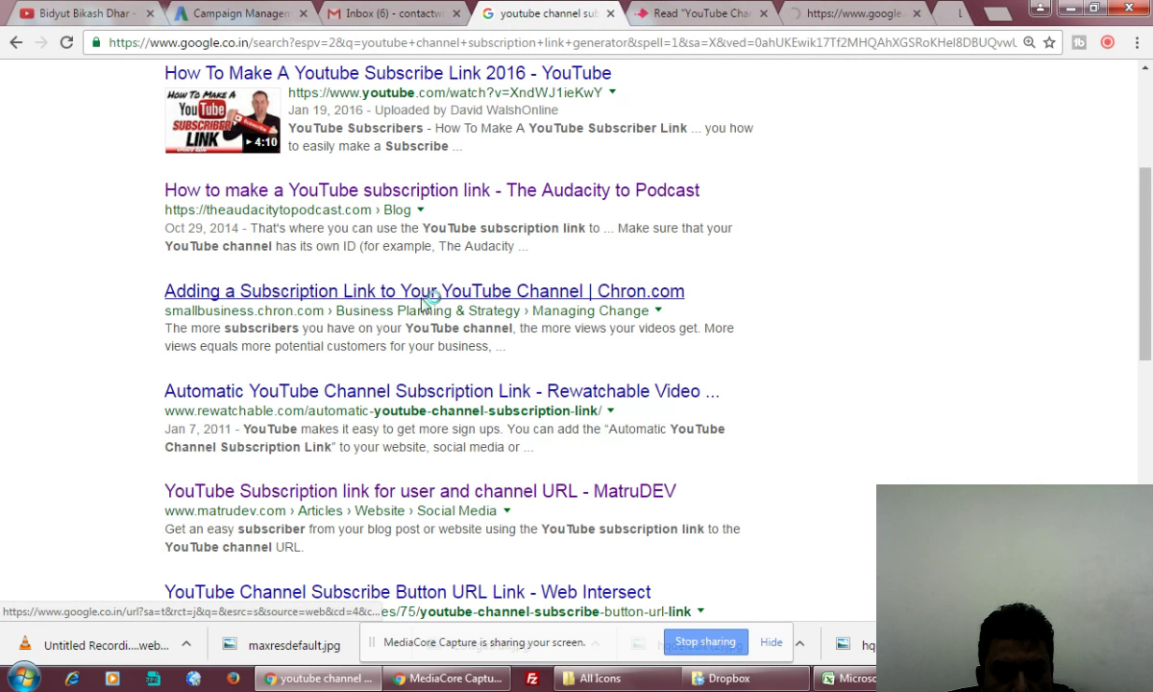
pyautogui.rightClick(494, 191)
pyautogui.click(544, 211)
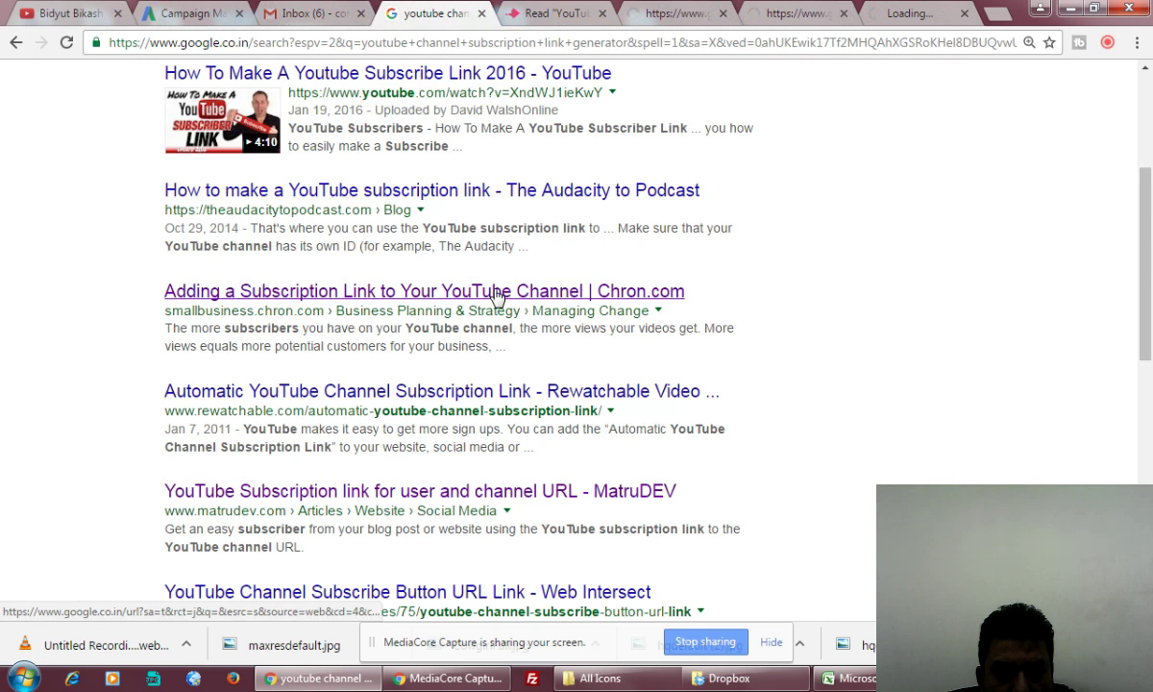
# Open the Will Video For Food and Google Developers "Configure a Button" search results in separate new tabs
pyautogui.scroll(-4, 497, 301)
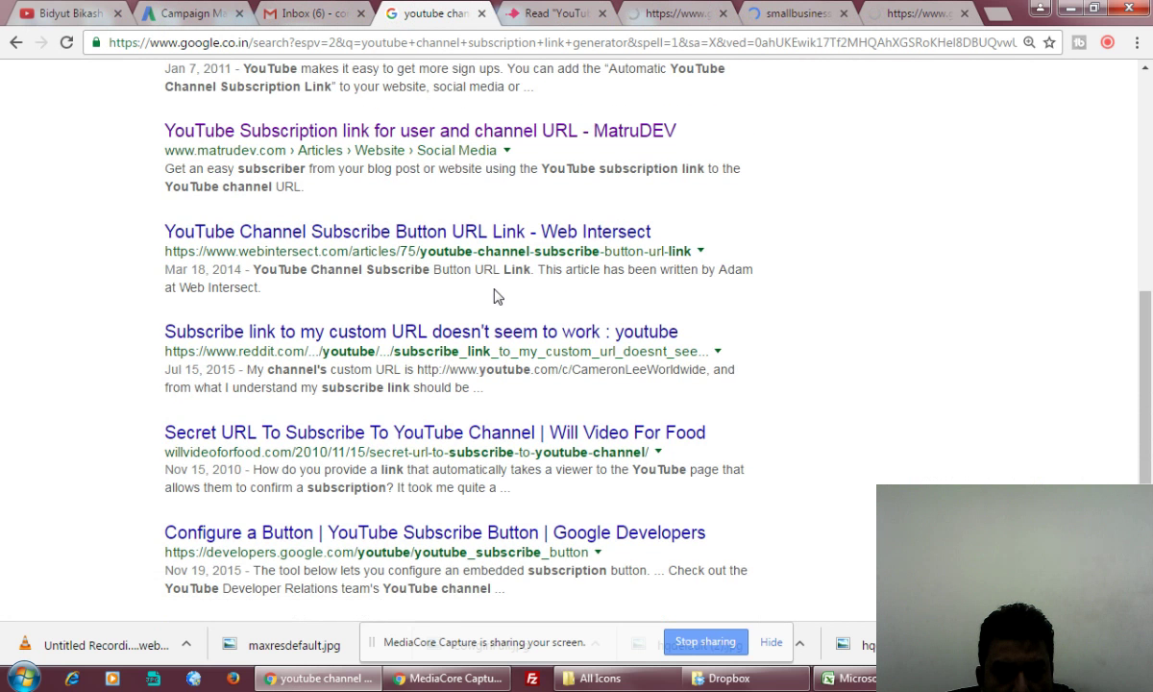
pyautogui.scroll(-1, 497, 298)
pyautogui.rightClick(464, 341)
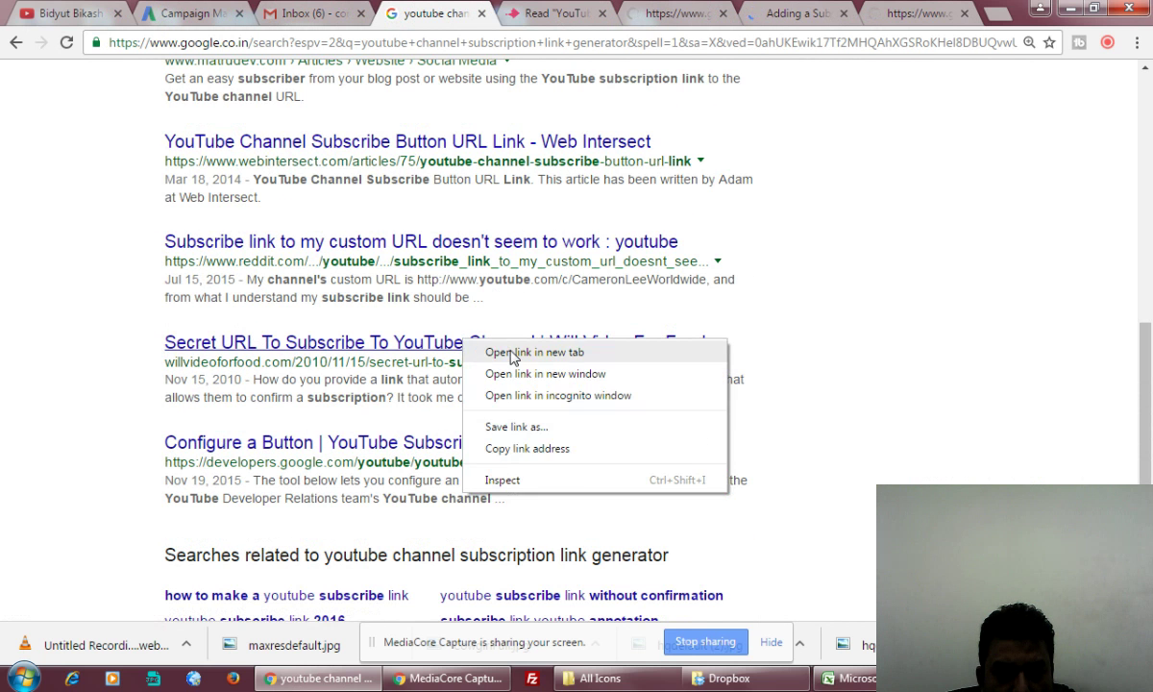
pyautogui.click(500, 353)
pyautogui.rightClick(452, 457)
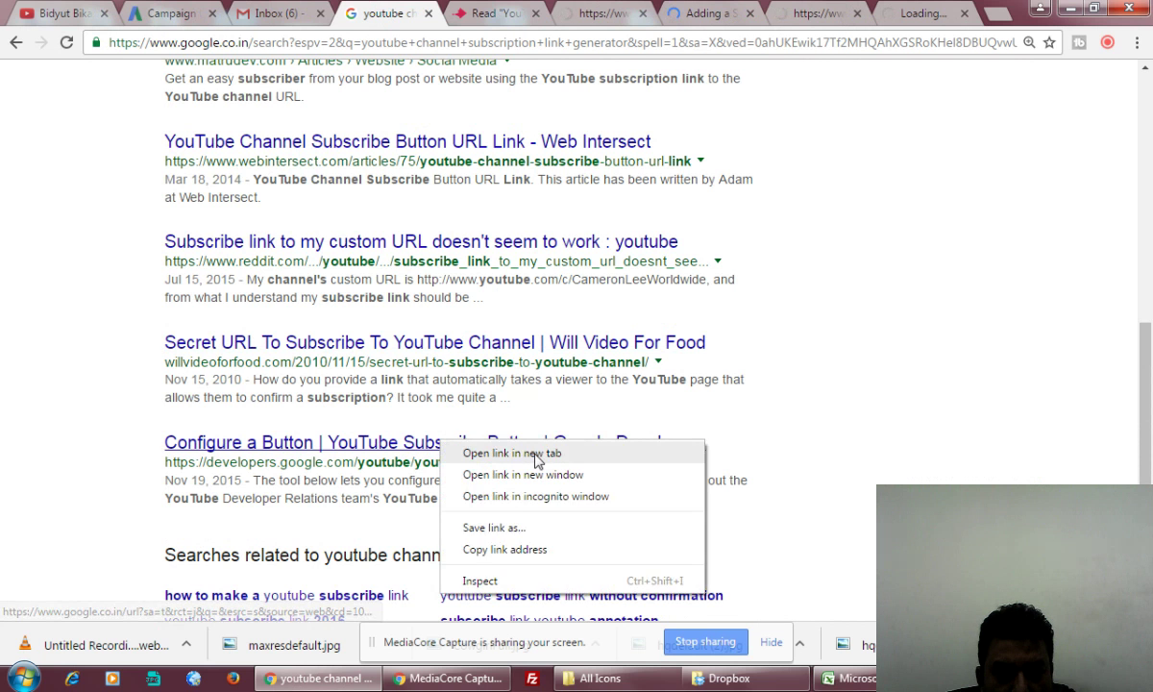
pyautogui.click(524, 457)
# Run the related Google search "how to make a youtube subscribe link"
pyautogui.scroll(-1, 783, 394)
pyautogui.scroll(-3, 784, 394)
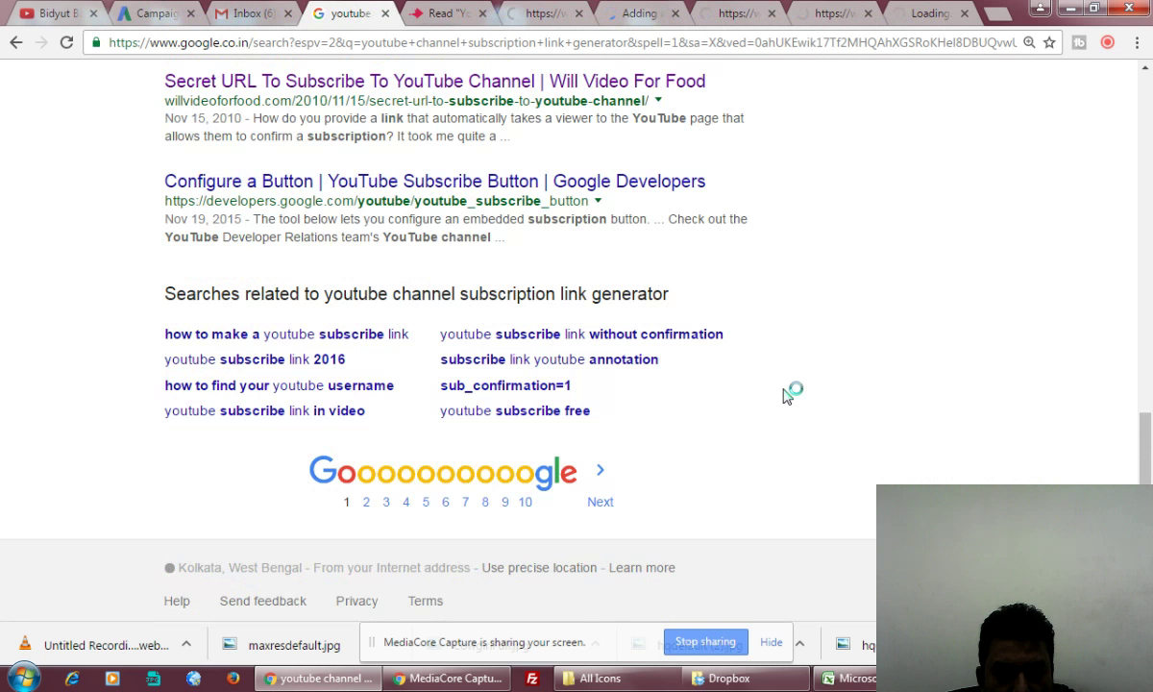
pyautogui.click(375, 335)
# Return to the YouTube channel page, select the channel ID in its address, and try to subscribe to the channel
pyautogui.click(544, 13)
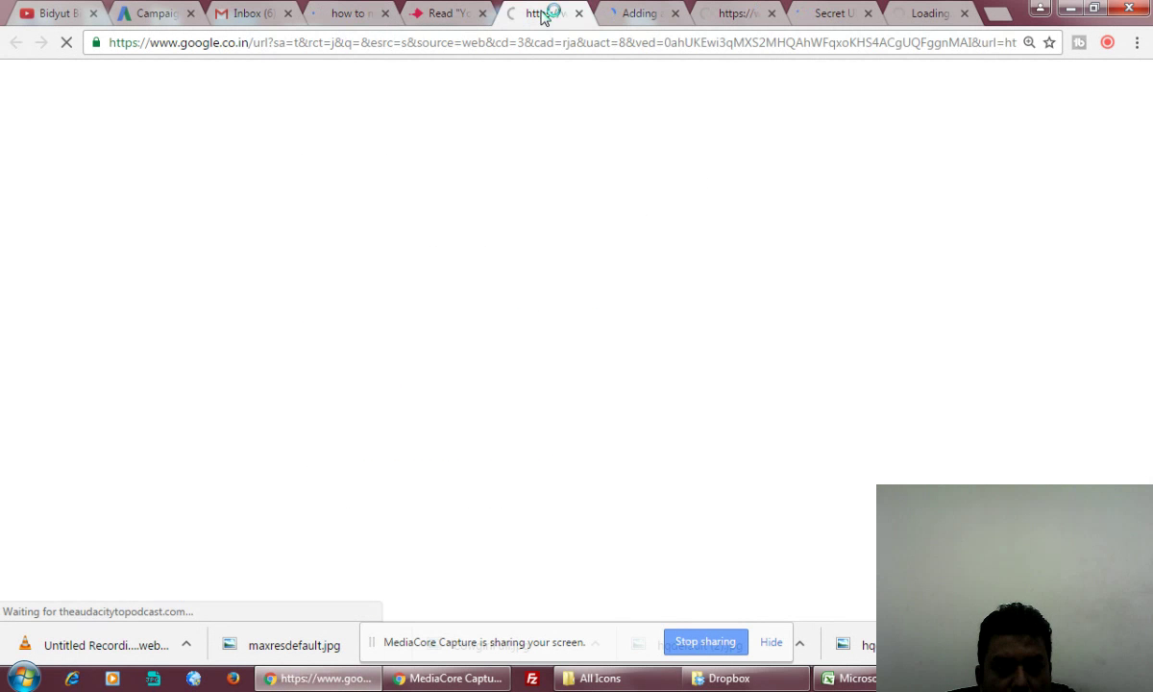
pyautogui.click(53, 14)
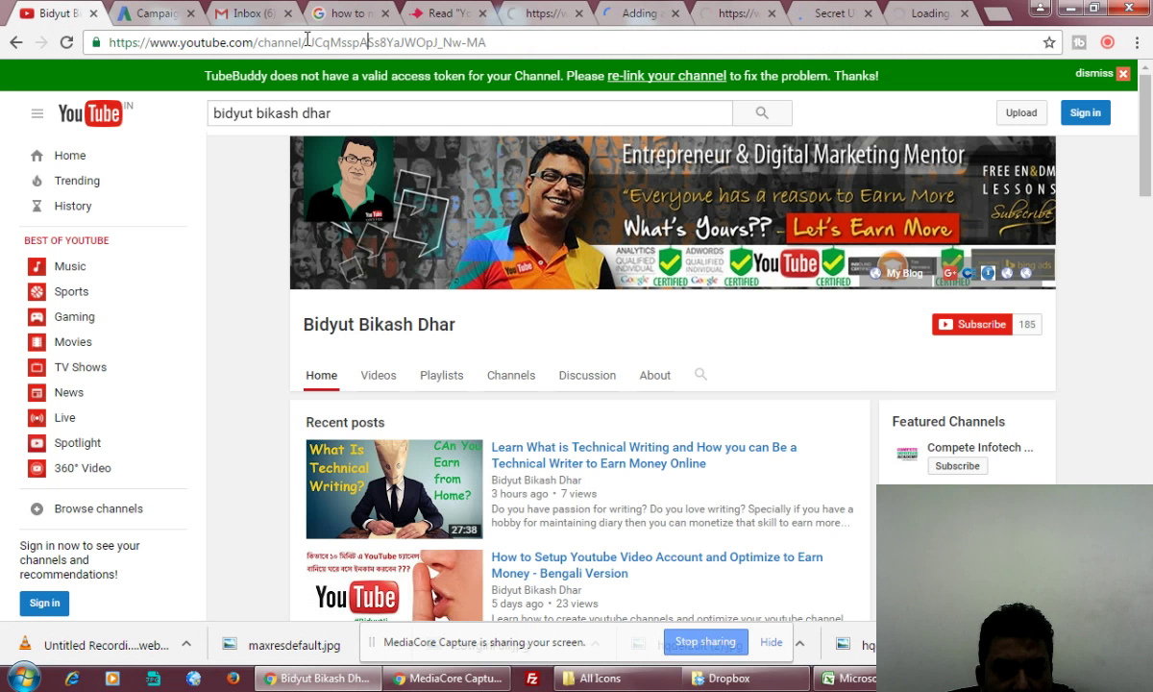
pyautogui.moveTo(307, 43); pyautogui.dragTo(668, 48)
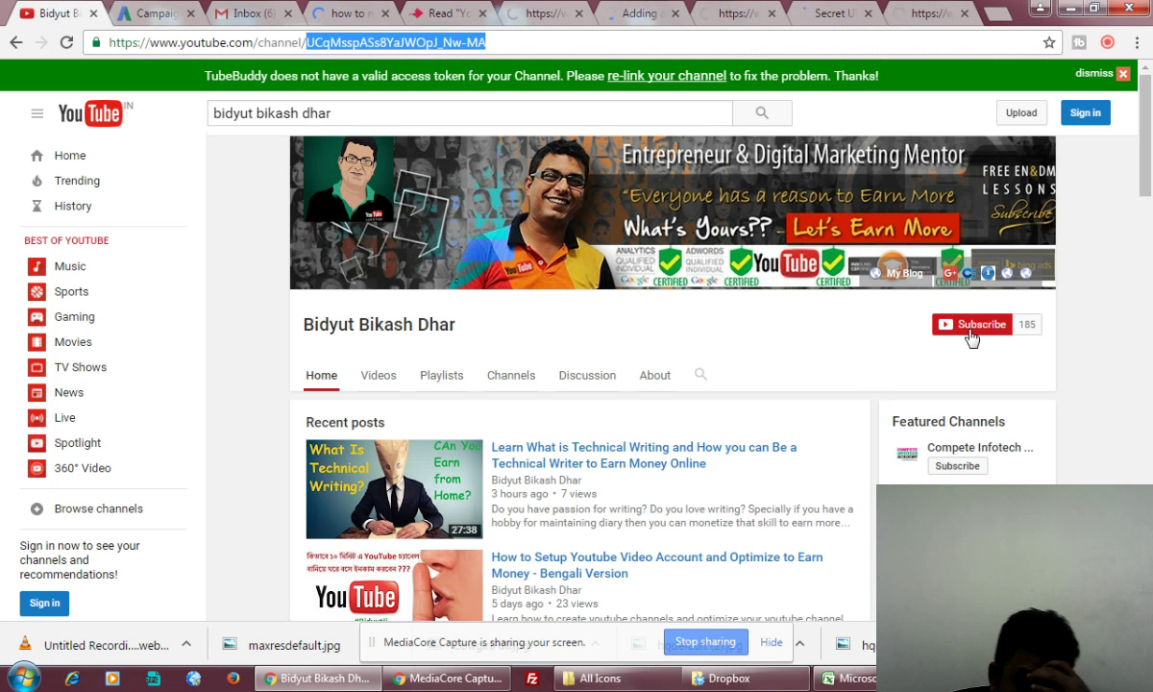
pyautogui.click(971, 330)
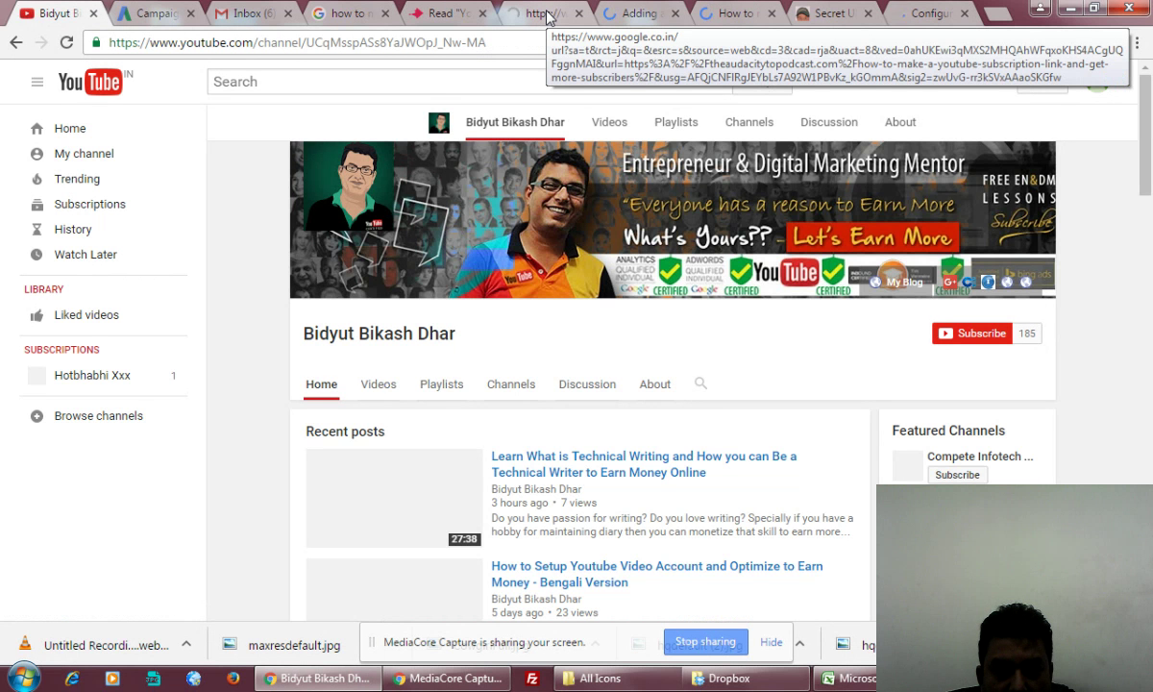
# Read the Will Video for Food article on the secret URL for subscribing to a YouTube channel and close its tab
pyautogui.click(546, 15)
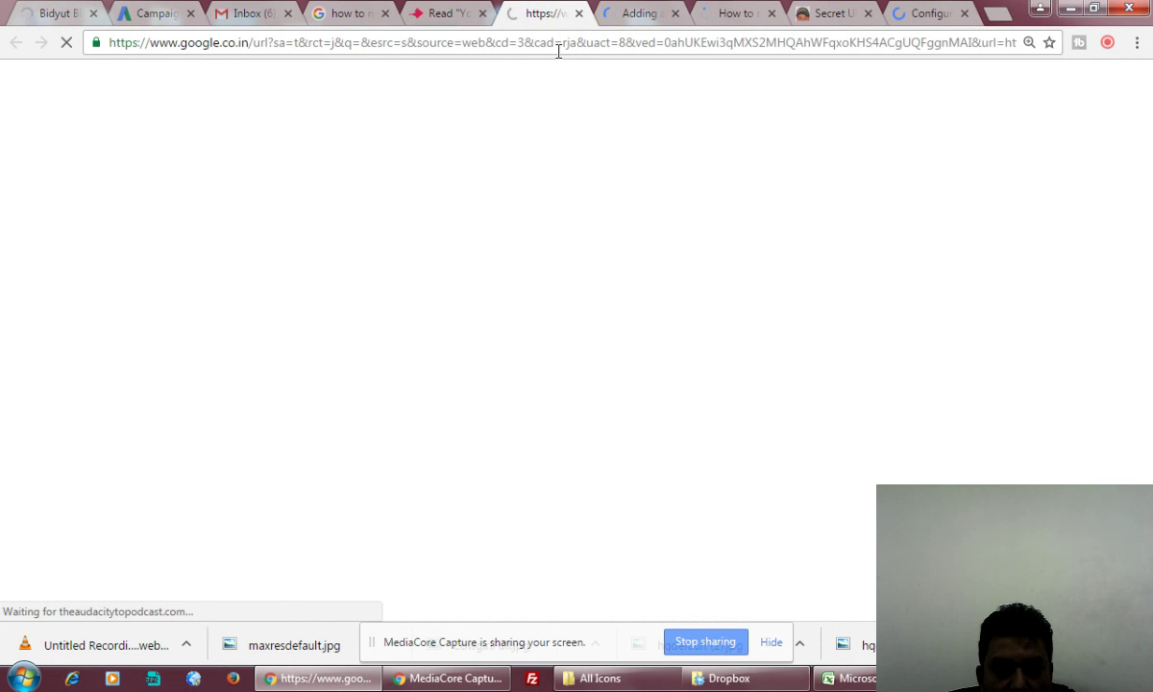
pyautogui.click(639, 13)
pyautogui.click(815, 13)
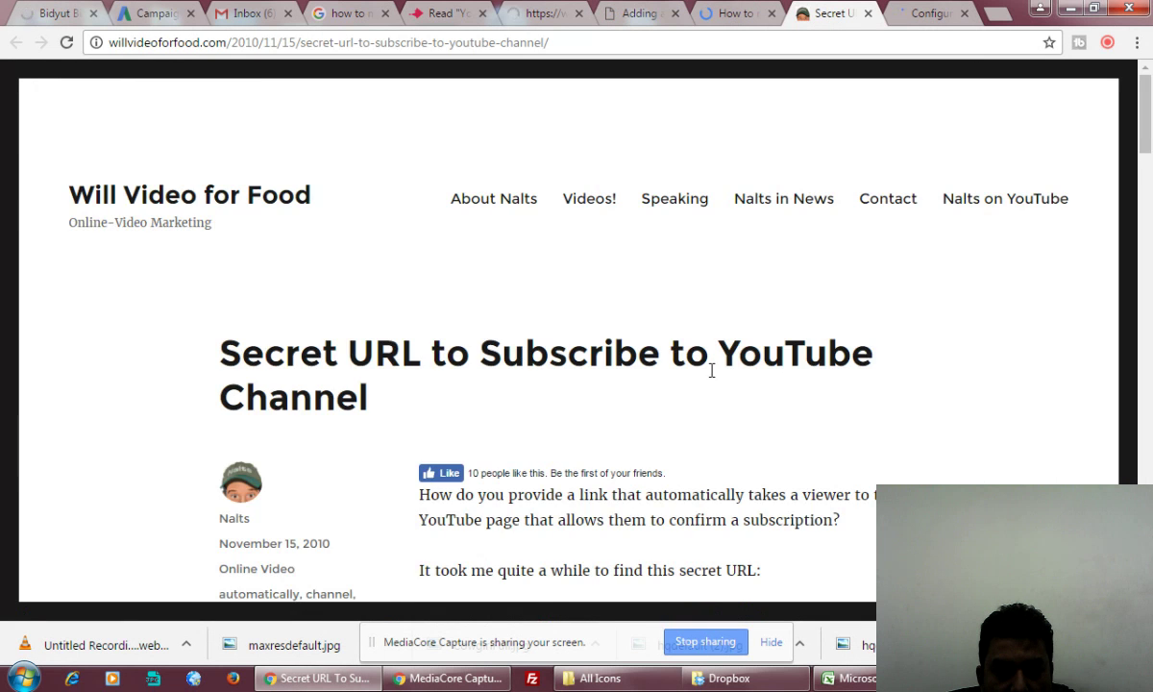
pyautogui.scroll(-5, 710, 370)
pyautogui.scroll(1, 711, 377)
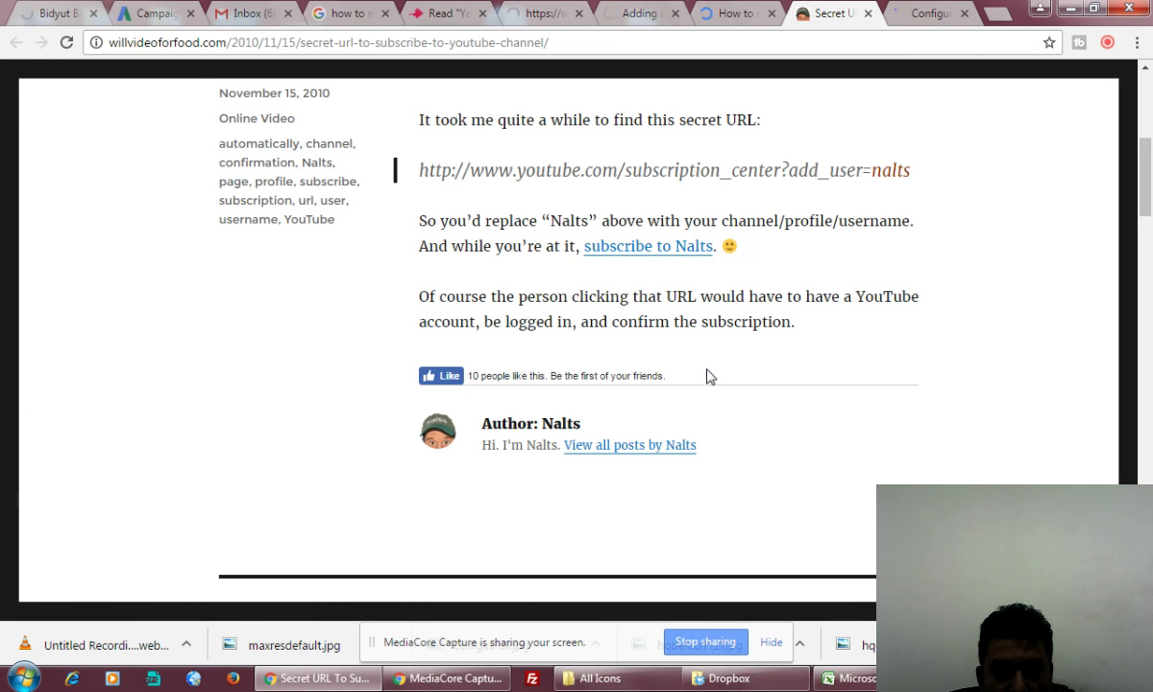
pyautogui.scroll(1, 710, 376)
pyautogui.scroll(4, 654, 239)
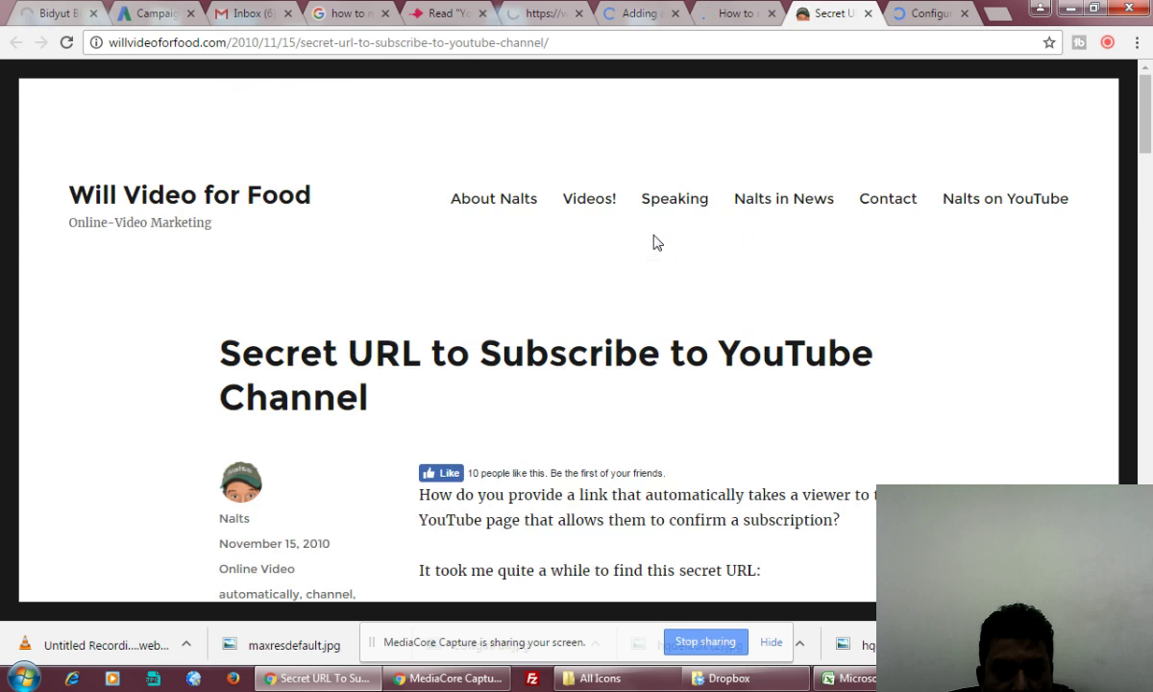
pyautogui.scroll(-4, 812, 95)
pyautogui.scroll(-5, 812, 95)
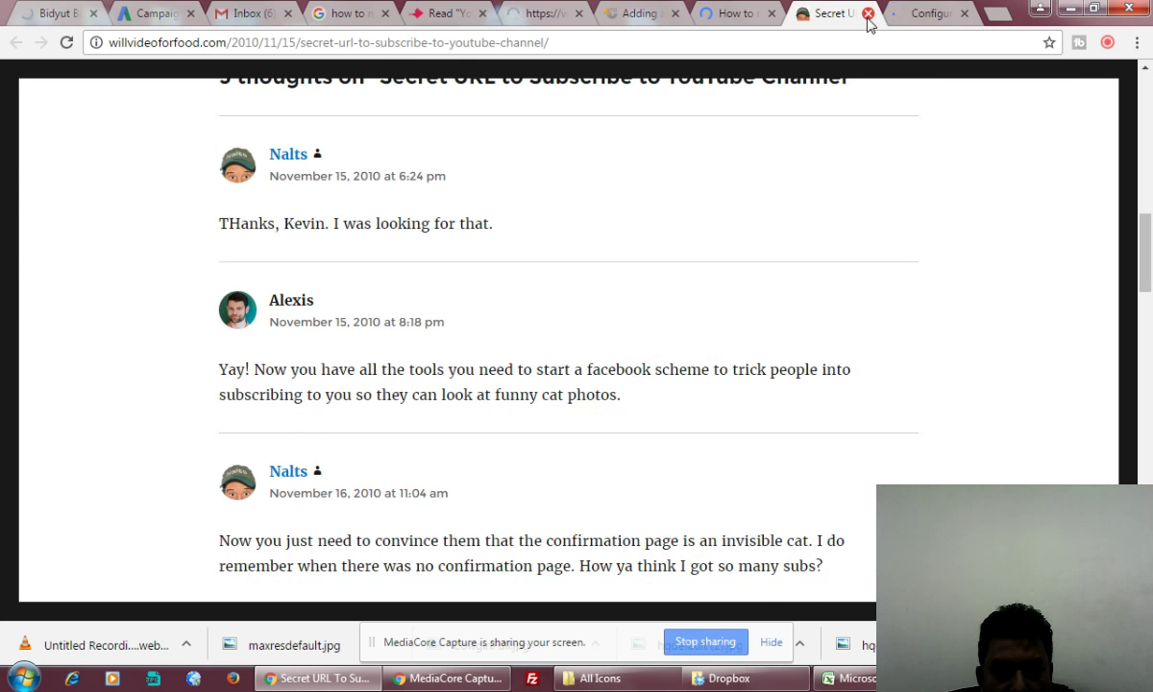
pyautogui.click(868, 14)
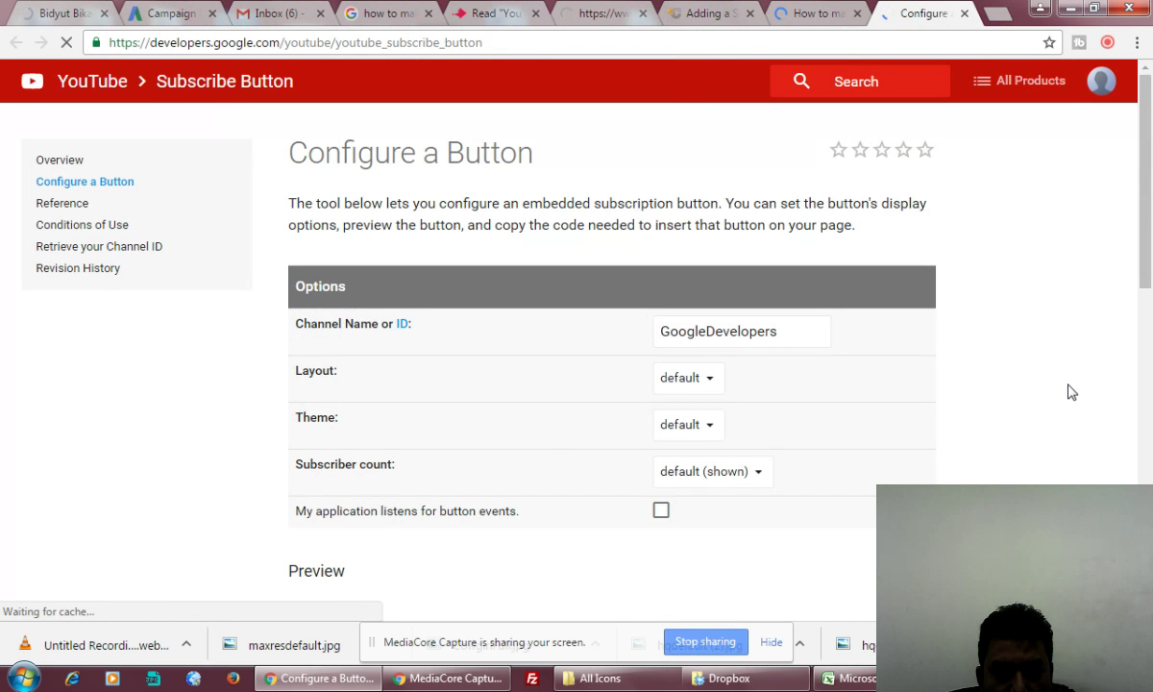
# Look over the options, preview and embed code on the Google Developers "Configure a Button" page
pyautogui.scroll(-1, 1069, 391)
pyautogui.scroll(-3, 1072, 392)
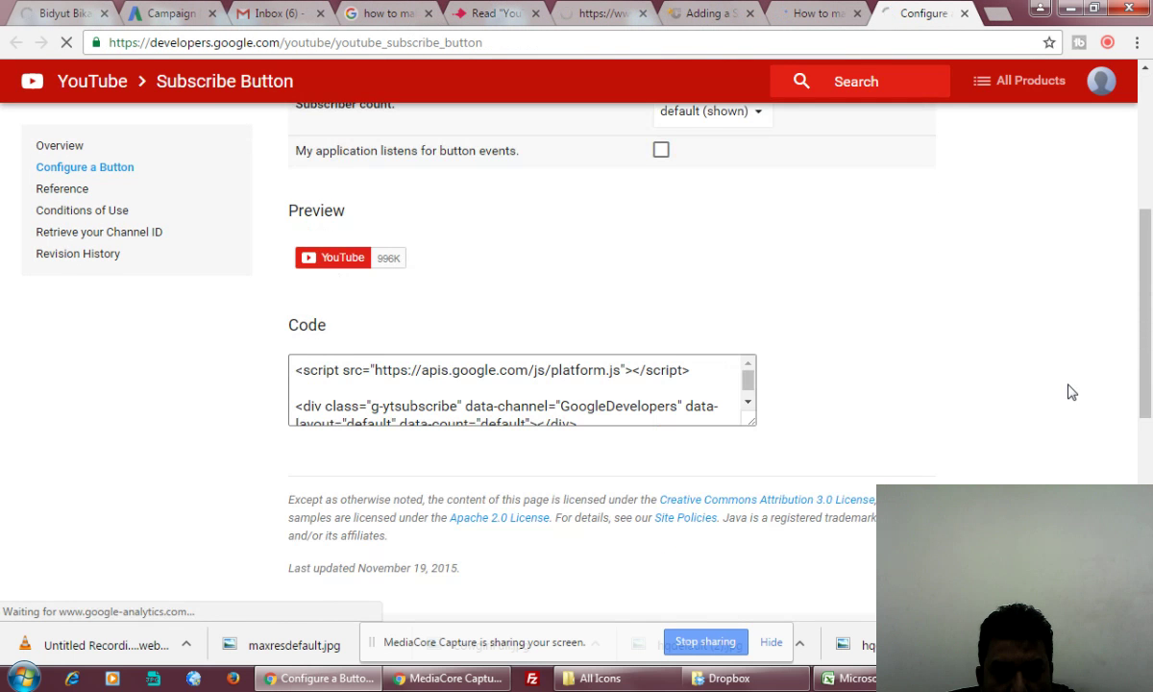
pyautogui.scroll(3, 1071, 392)
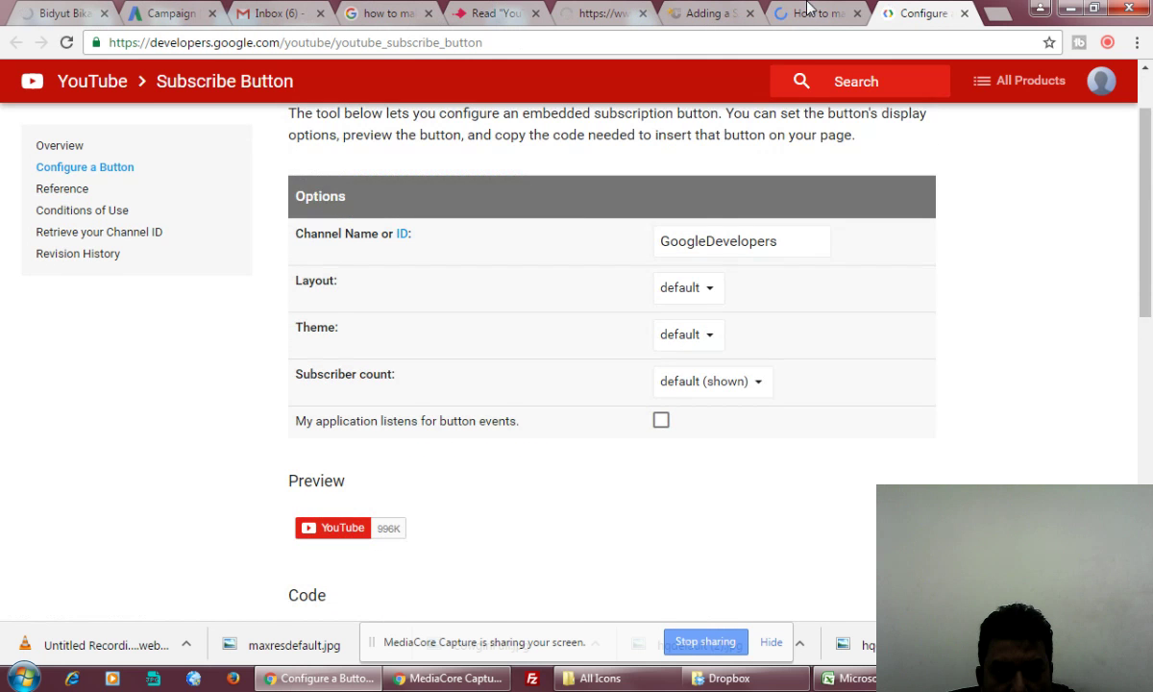
# Read the Chron article on adding a subscription link to a YouTube channel and close its tab
pyautogui.click(796, 12)
pyautogui.click(691, 13)
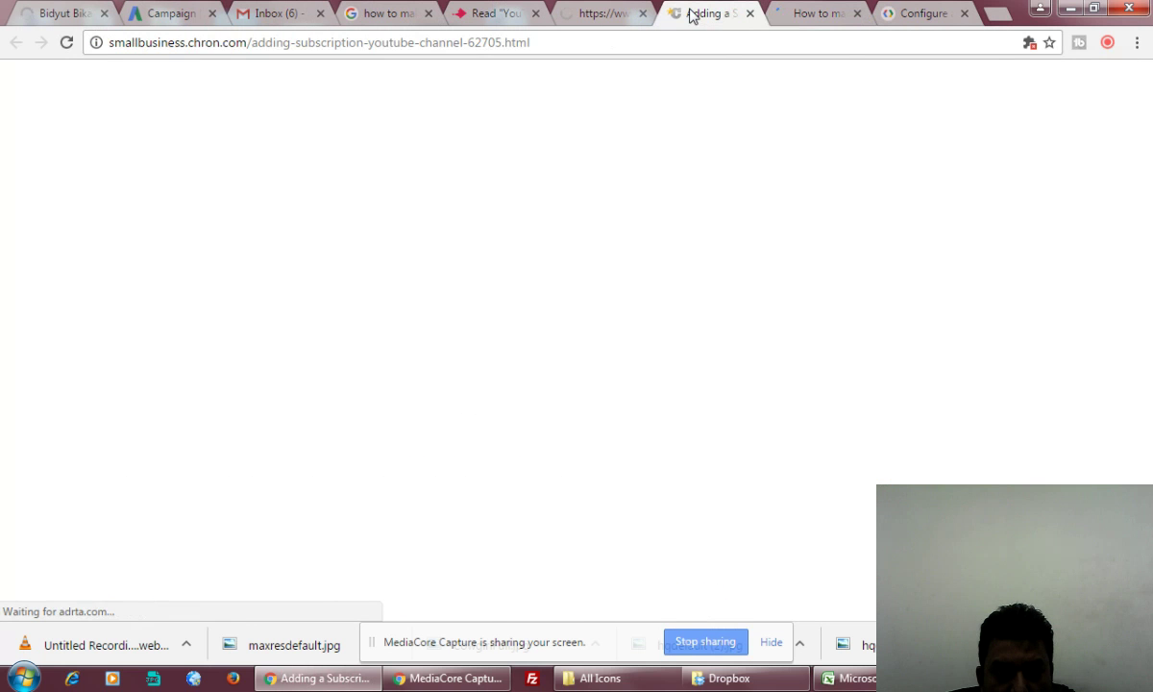
pyautogui.scroll(-3, 572, 385)
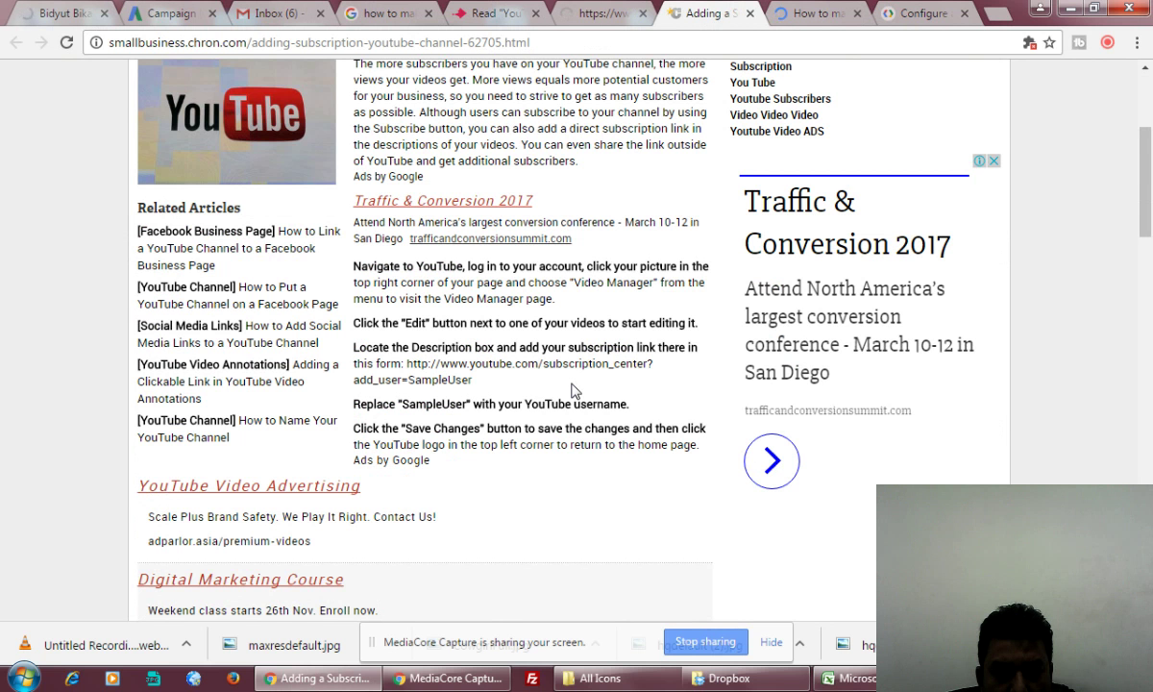
pyautogui.scroll(3, 573, 390)
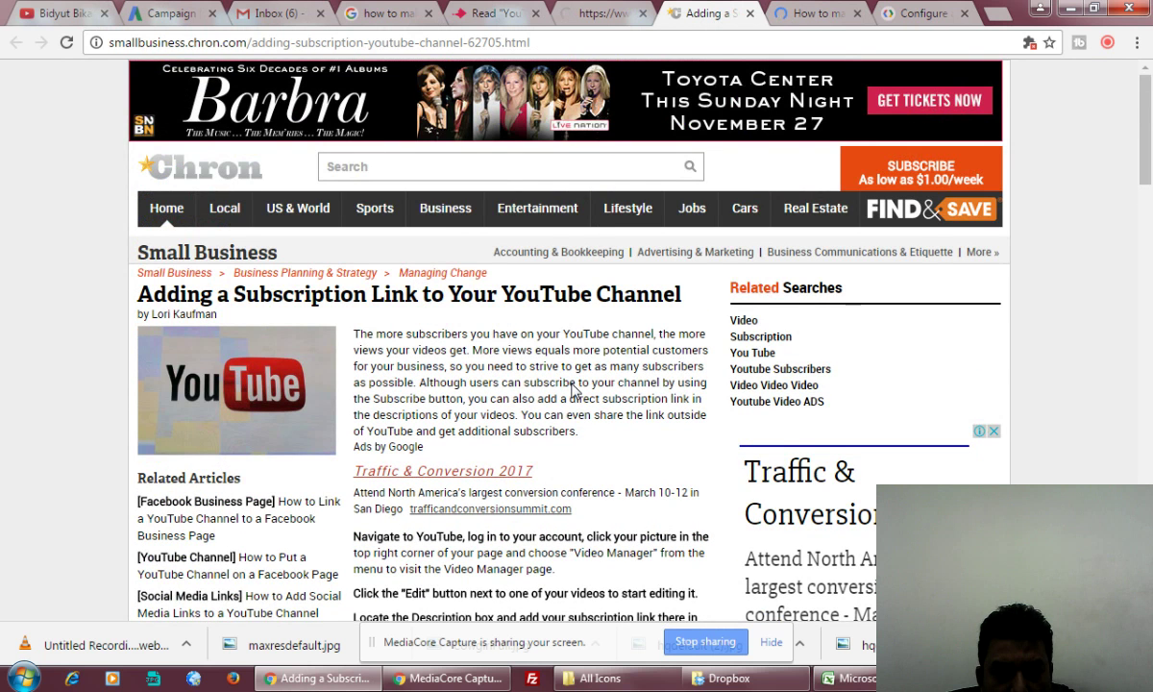
pyautogui.scroll(-3, 573, 390)
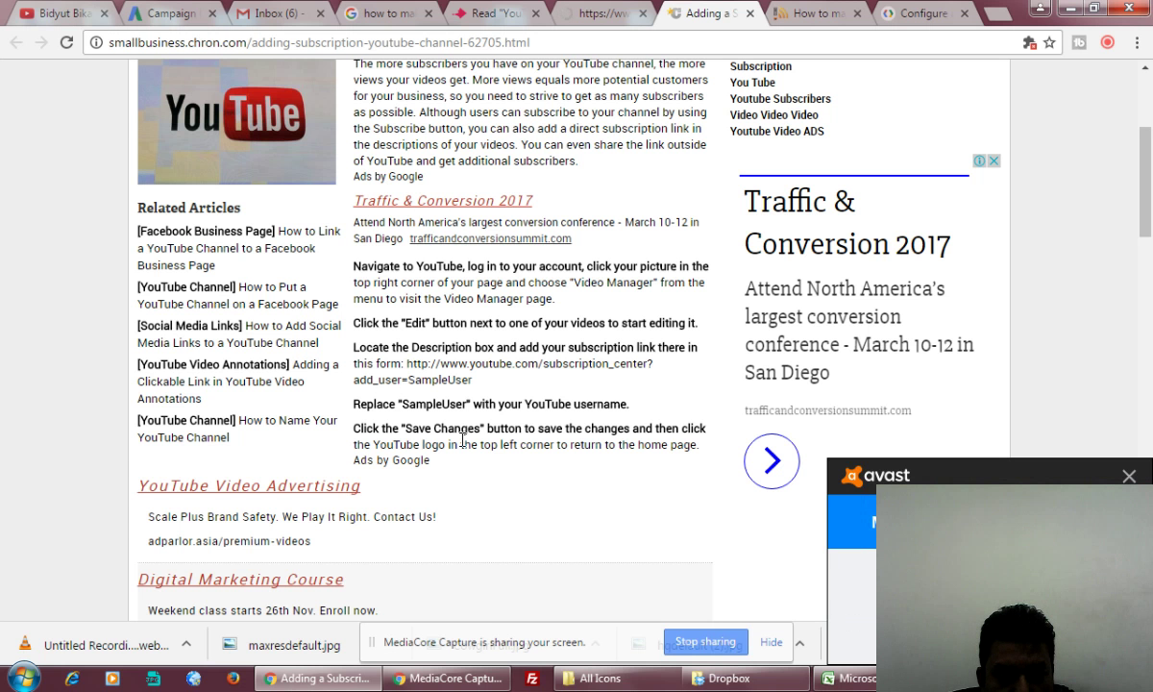
pyautogui.scroll(3, 463, 440)
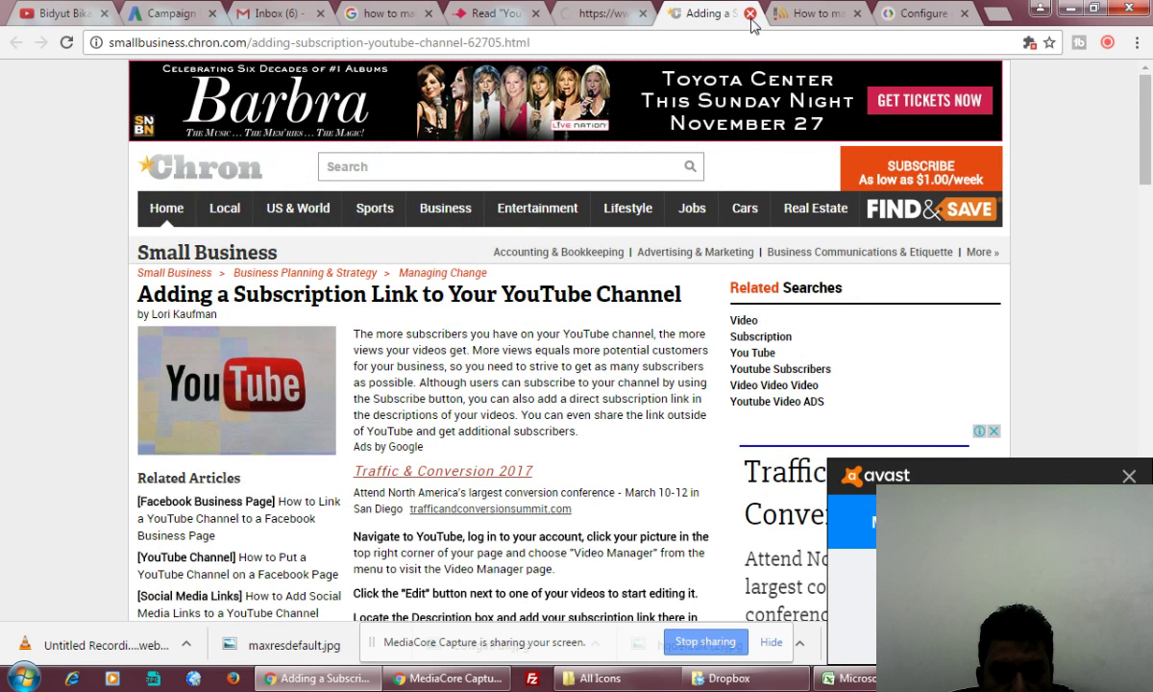
pyautogui.click(750, 14)
# Return to the Google results and open the MatruDEV and Rewatchable subscription link results in separate new tabs
pyautogui.click(615, 12)
pyautogui.click(498, 11)
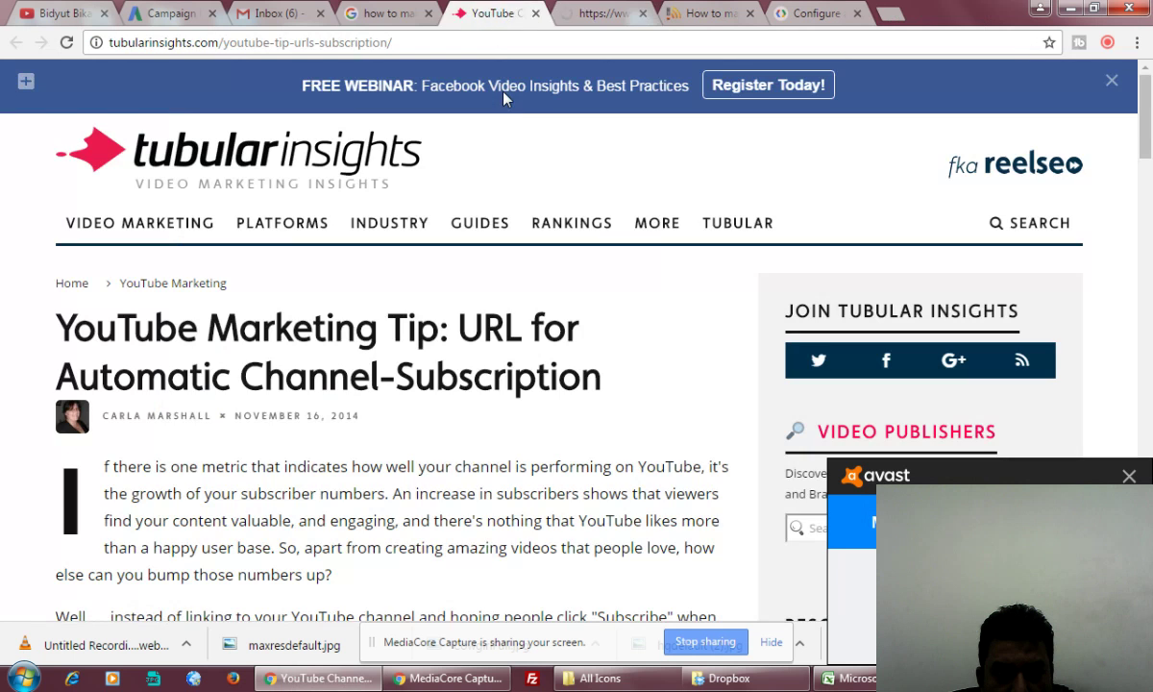
pyautogui.click(419, 11)
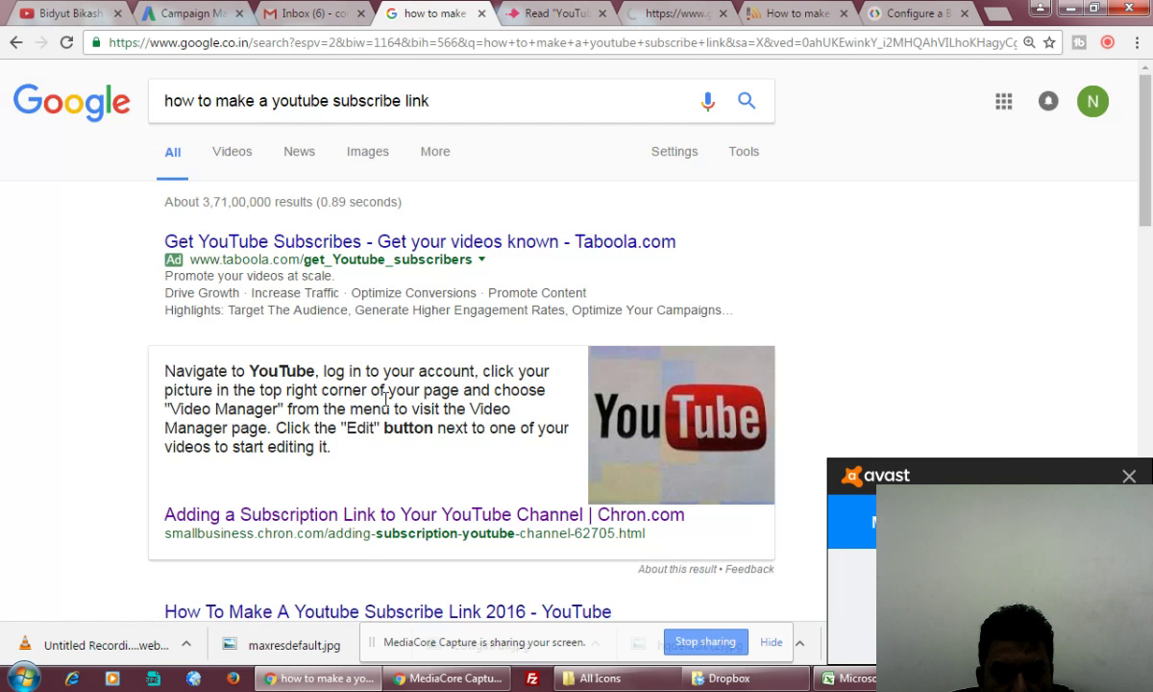
pyautogui.scroll(-3, 385, 399)
pyautogui.scroll(-2, 385, 399)
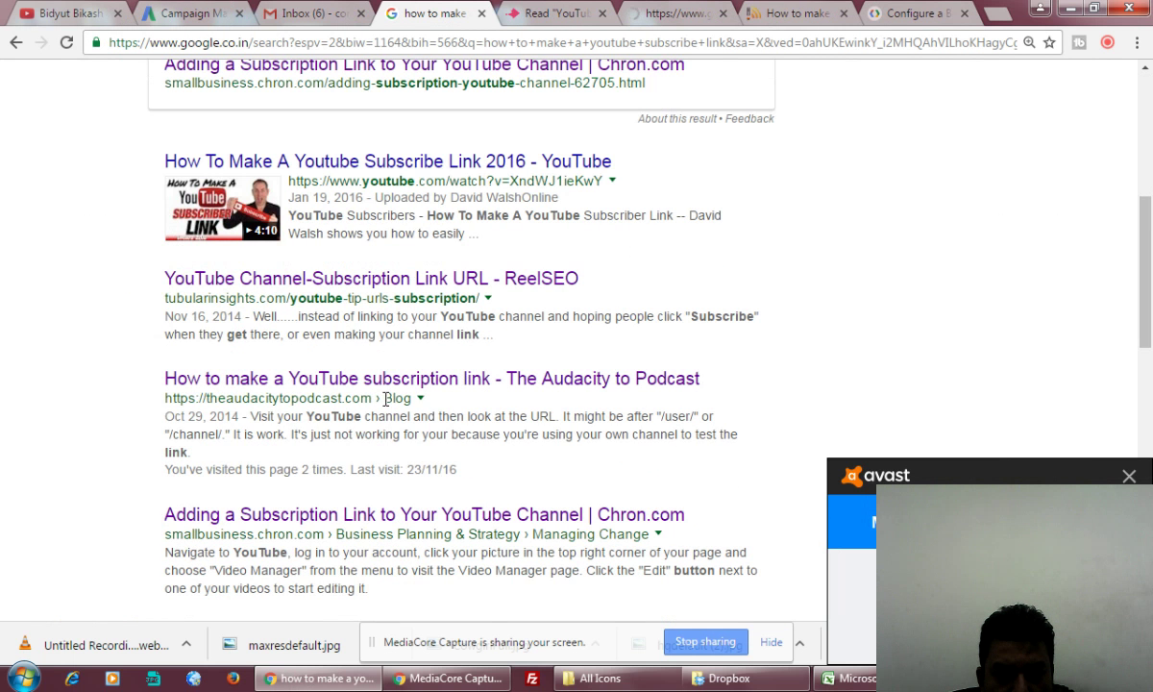
pyautogui.scroll(-4, 456, 404)
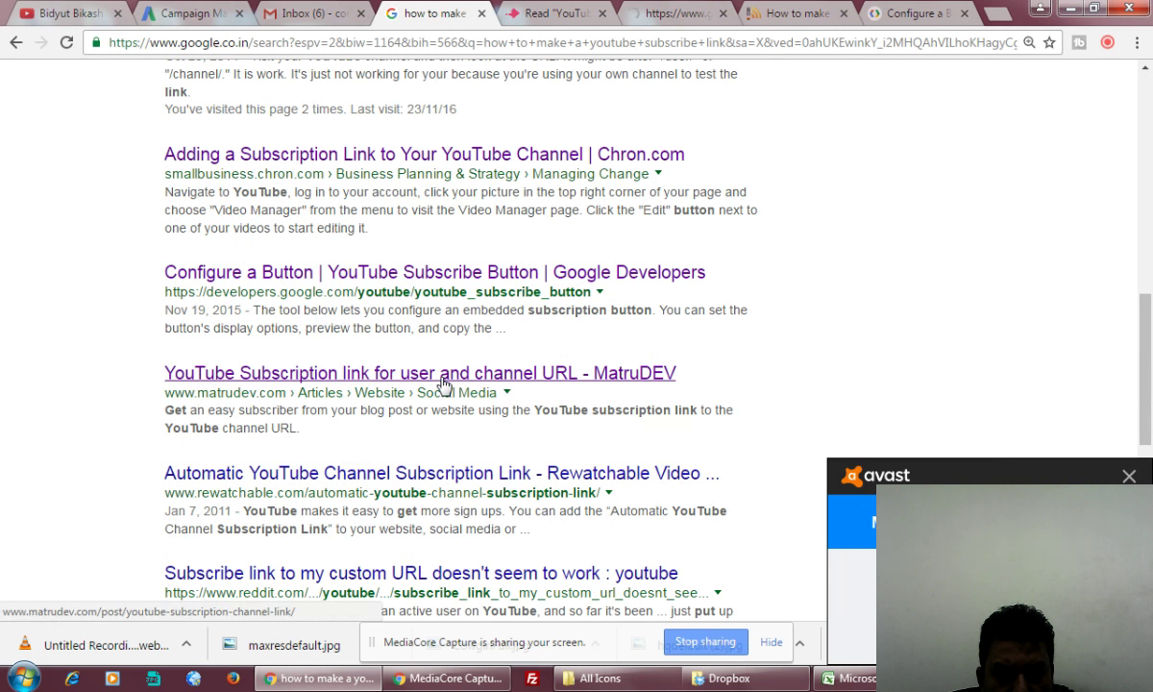
pyautogui.rightClick(457, 376)
pyautogui.click(507, 394)
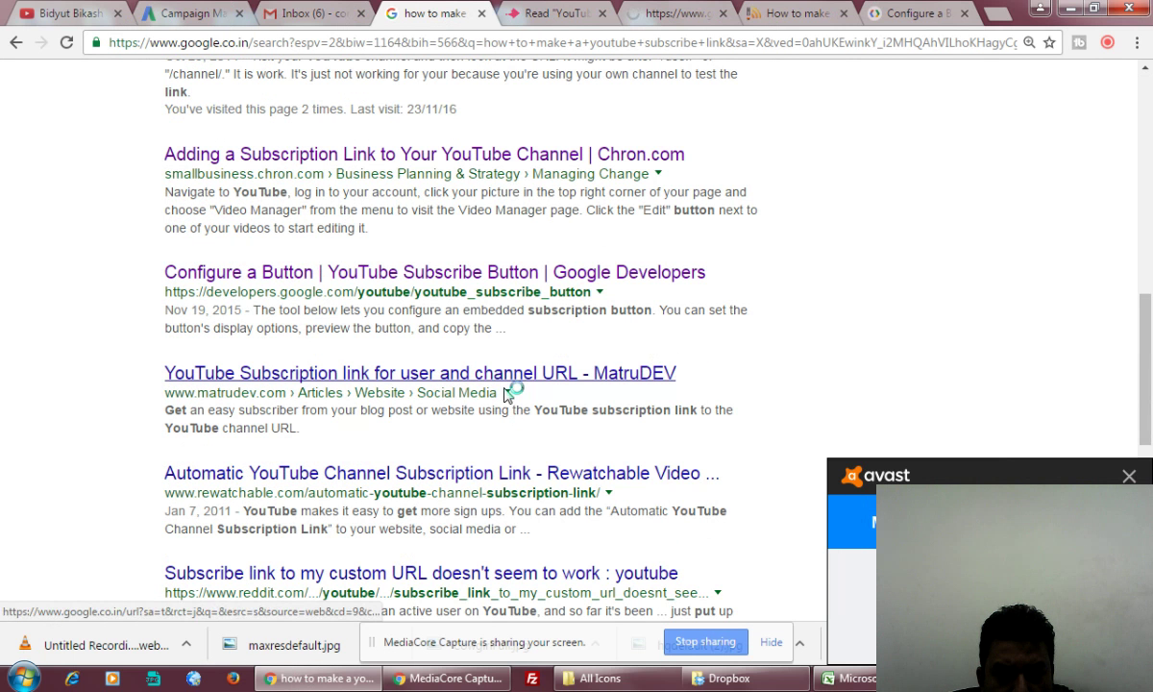
pyautogui.rightClick(444, 474)
pyautogui.click(499, 488)
# Run the related search "sub_confirmation=1" and open the Google+ post and The Audacity to Podcast results in new tabs
pyautogui.scroll(-4, 496, 488)
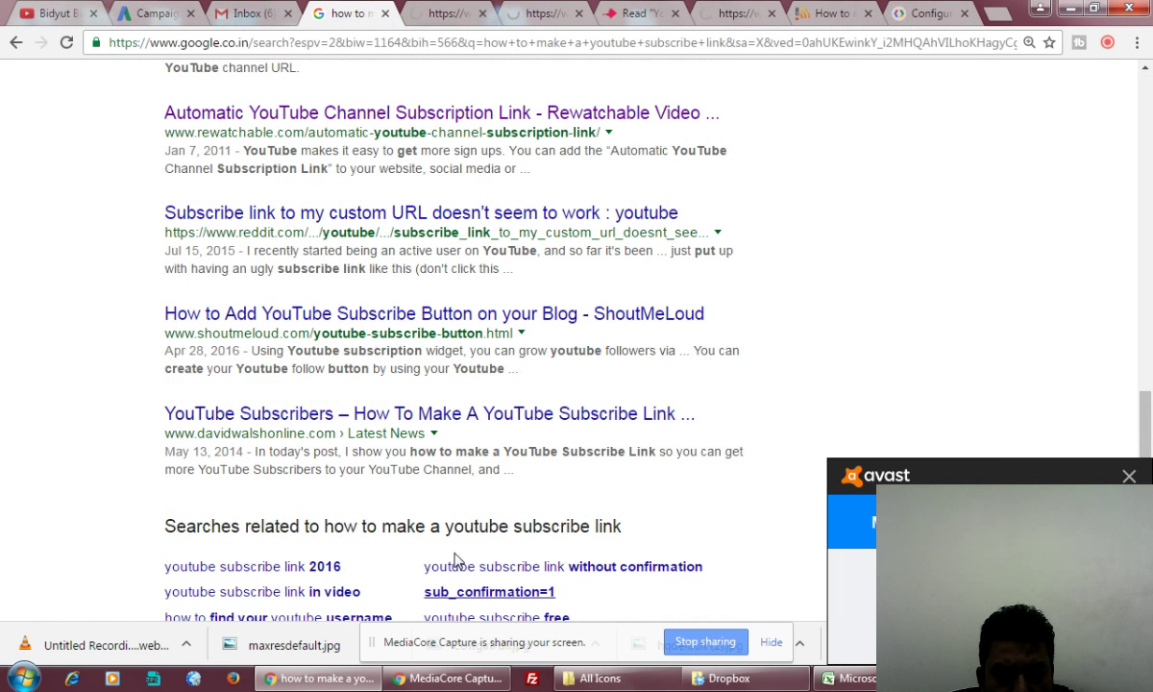
pyautogui.click(485, 593)
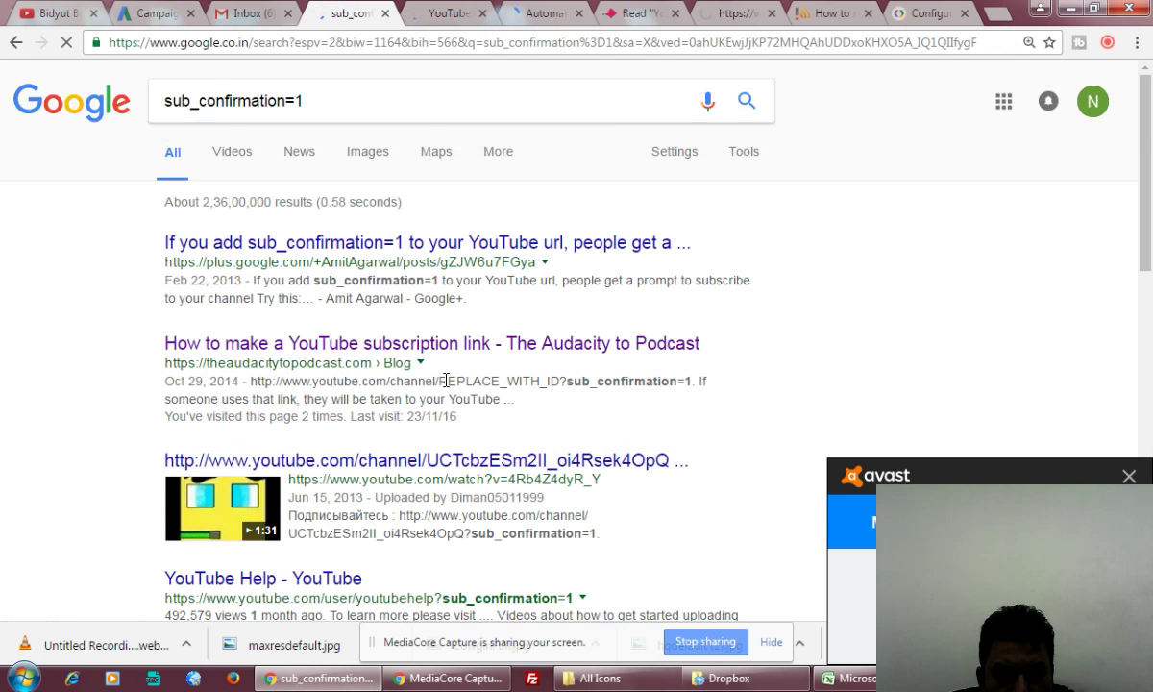
pyautogui.rightClick(394, 246)
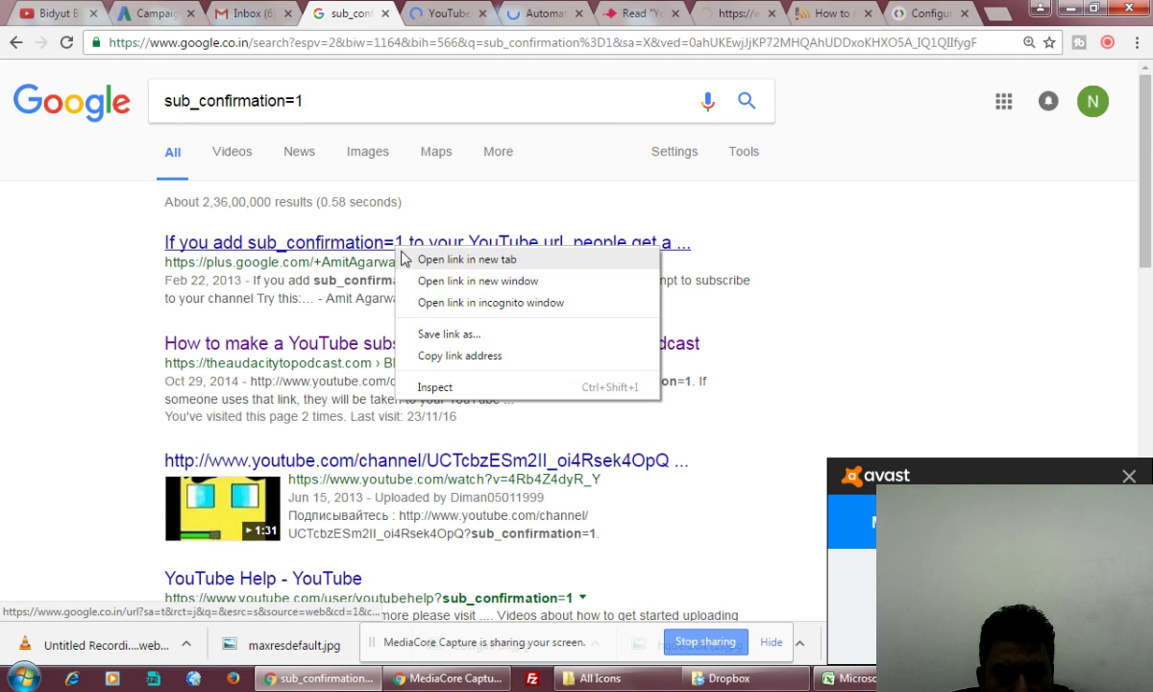
pyautogui.click(423, 257)
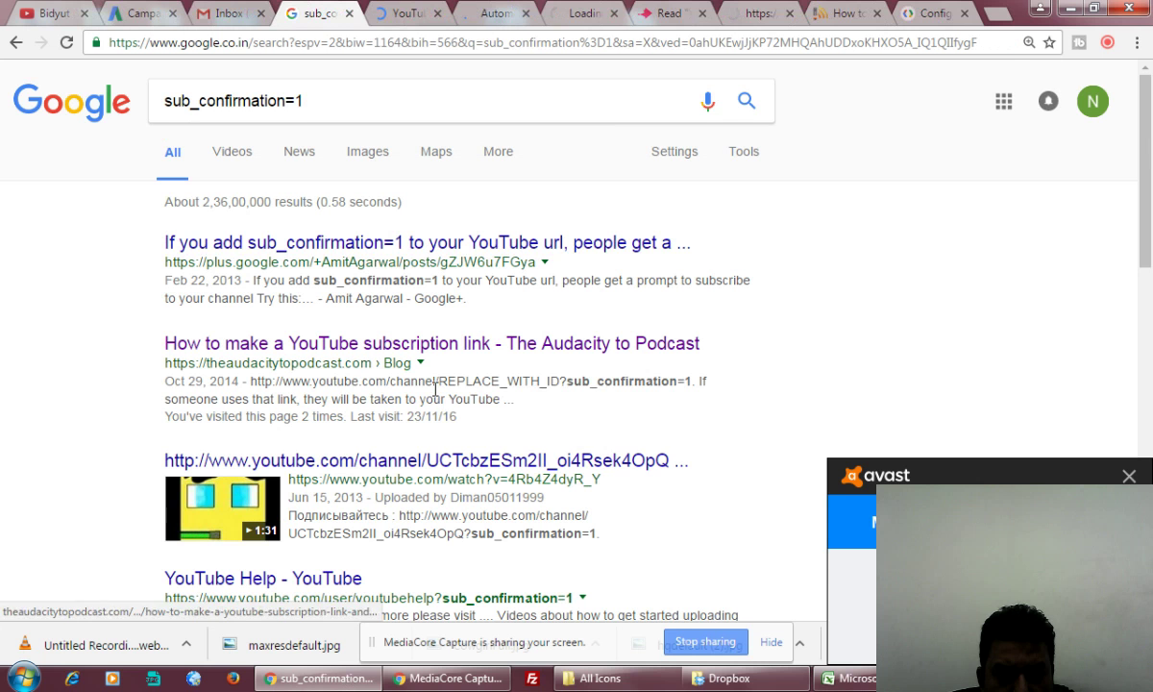
pyautogui.rightClick(473, 343)
pyautogui.click(538, 364)
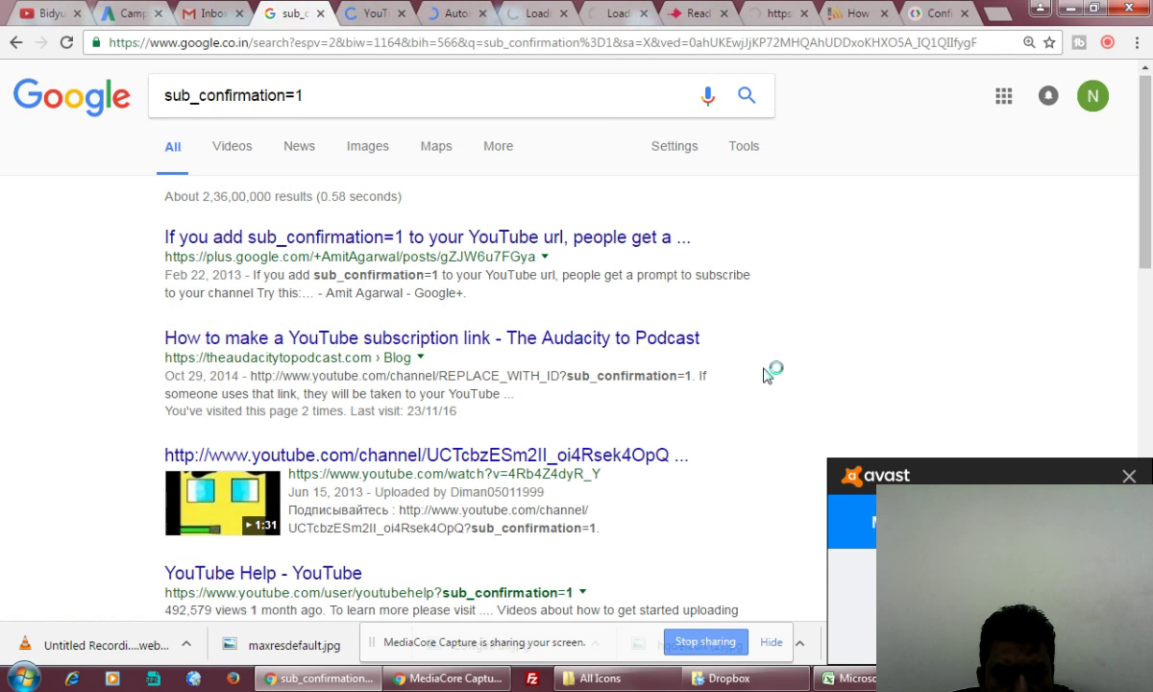
# Open the "YouTube Help" and "Simple Trick to Increase YouTube Subscribers by 400%" results in separate new tabs
pyautogui.scroll(-3, 769, 374)
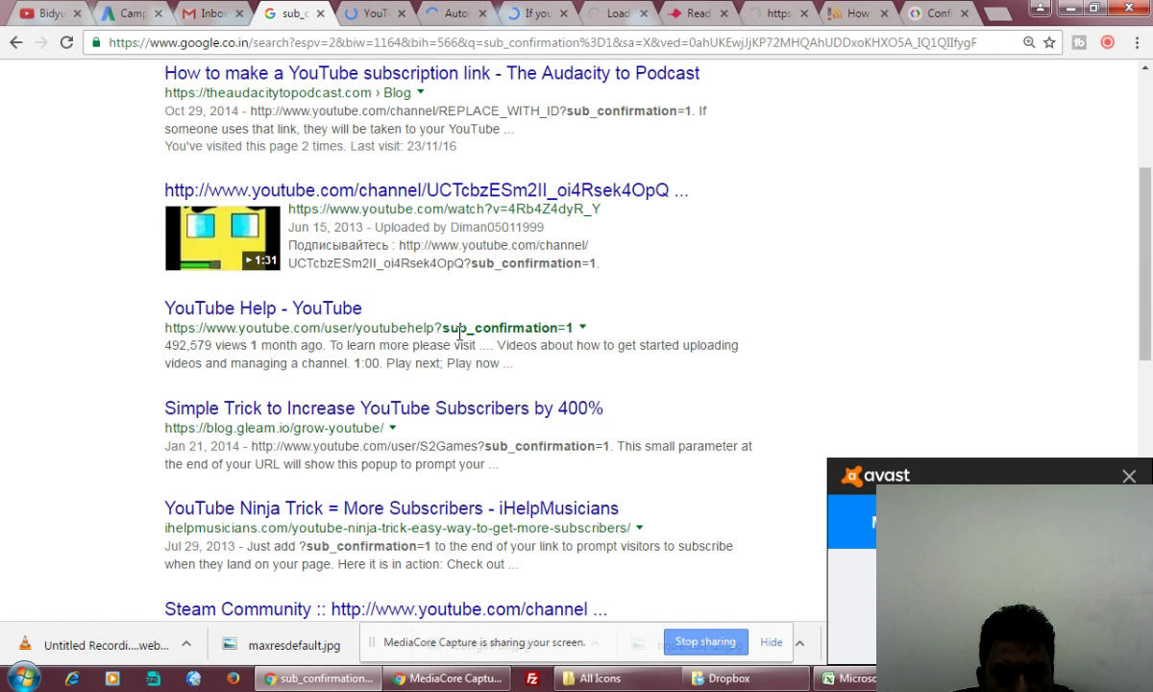
pyautogui.rightClick(337, 310)
pyautogui.click(443, 323)
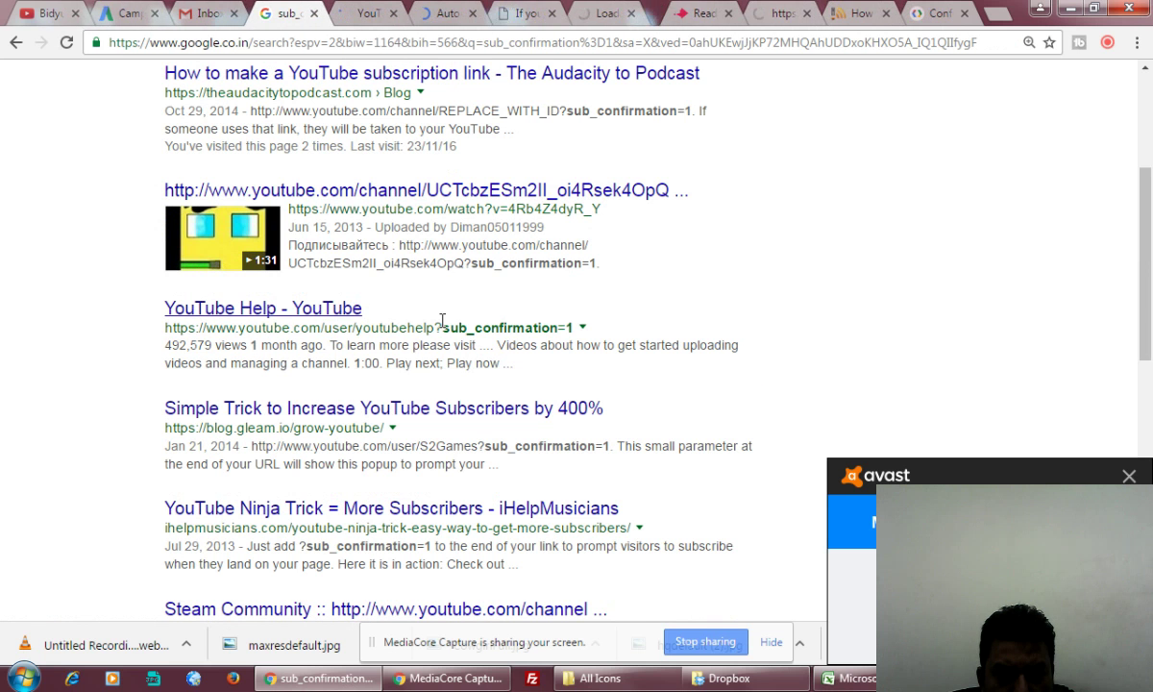
pyautogui.rightClick(443, 420)
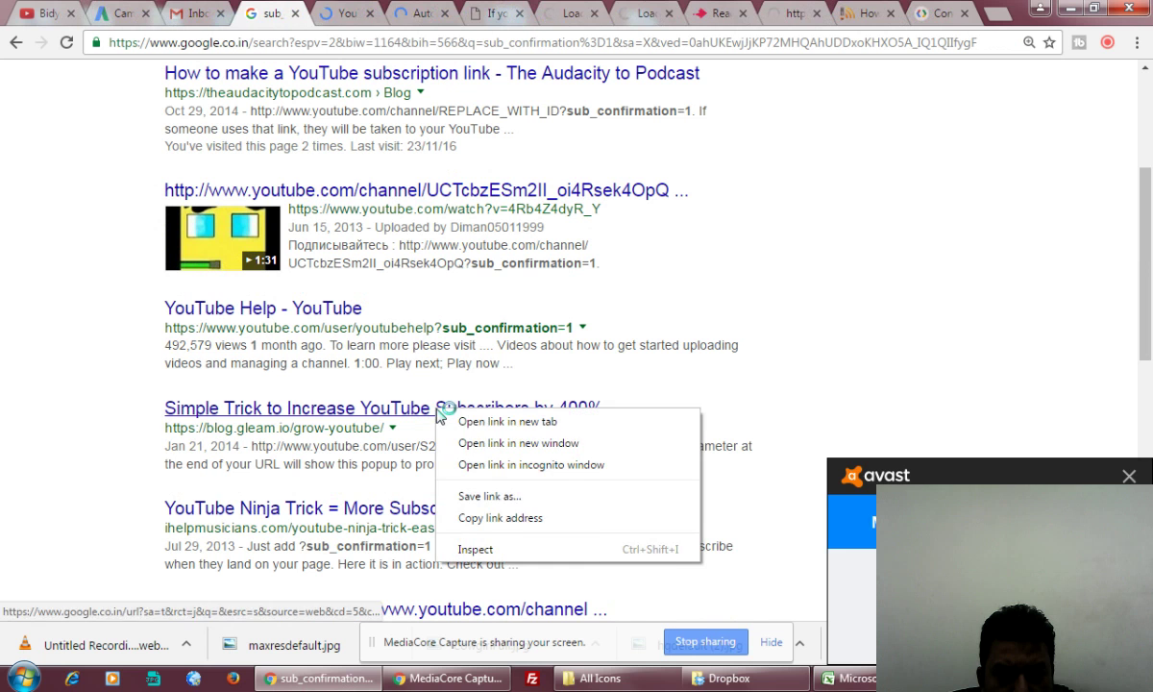
pyautogui.click(473, 428)
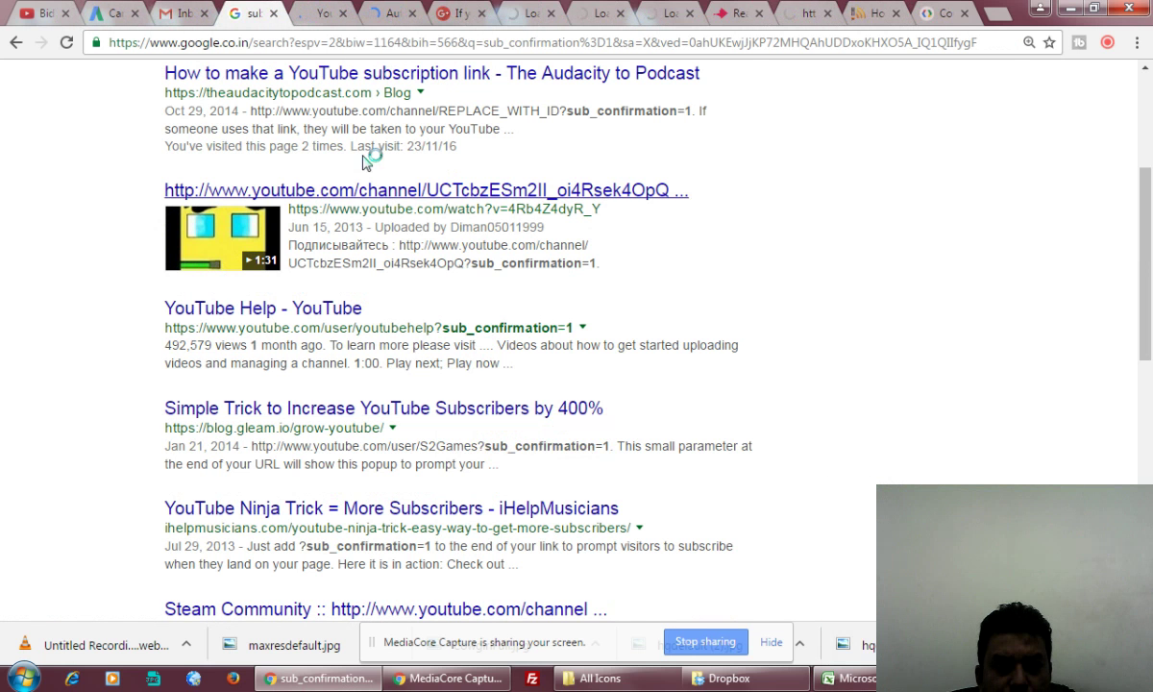
# Dismiss the pop-up on the MatruDEV article and read how to build a subscription link from the channel URL
pyautogui.click(327, 12)
pyautogui.scroll(-6, 548, 454)
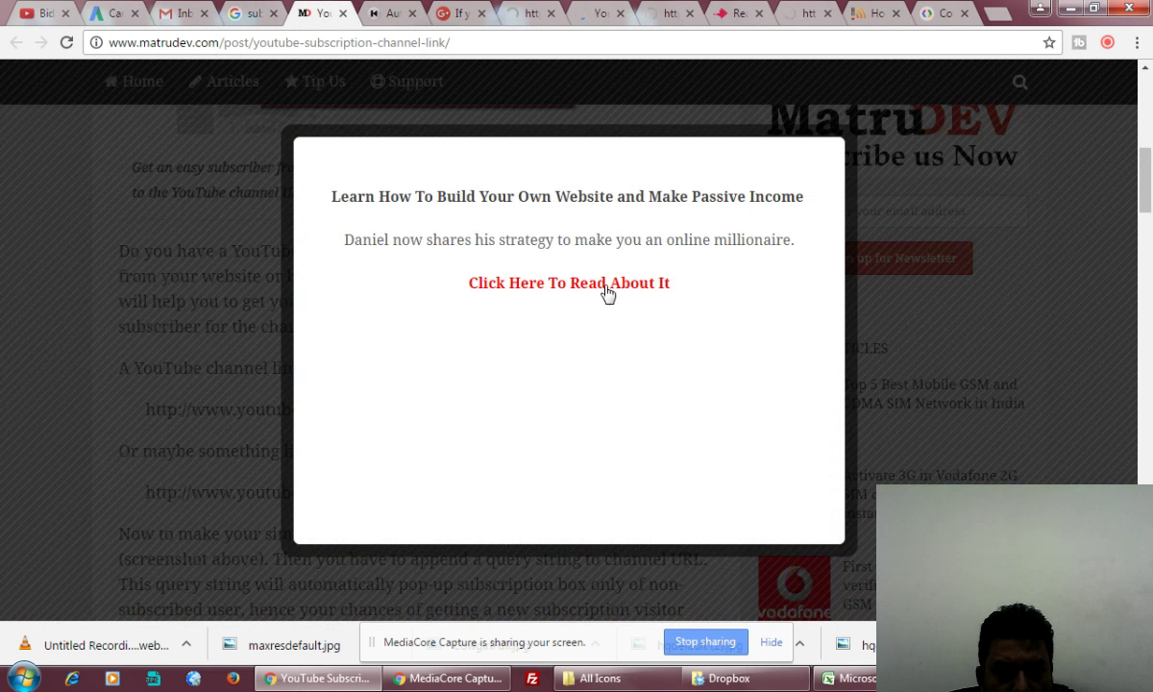
pyautogui.click(990, 382)
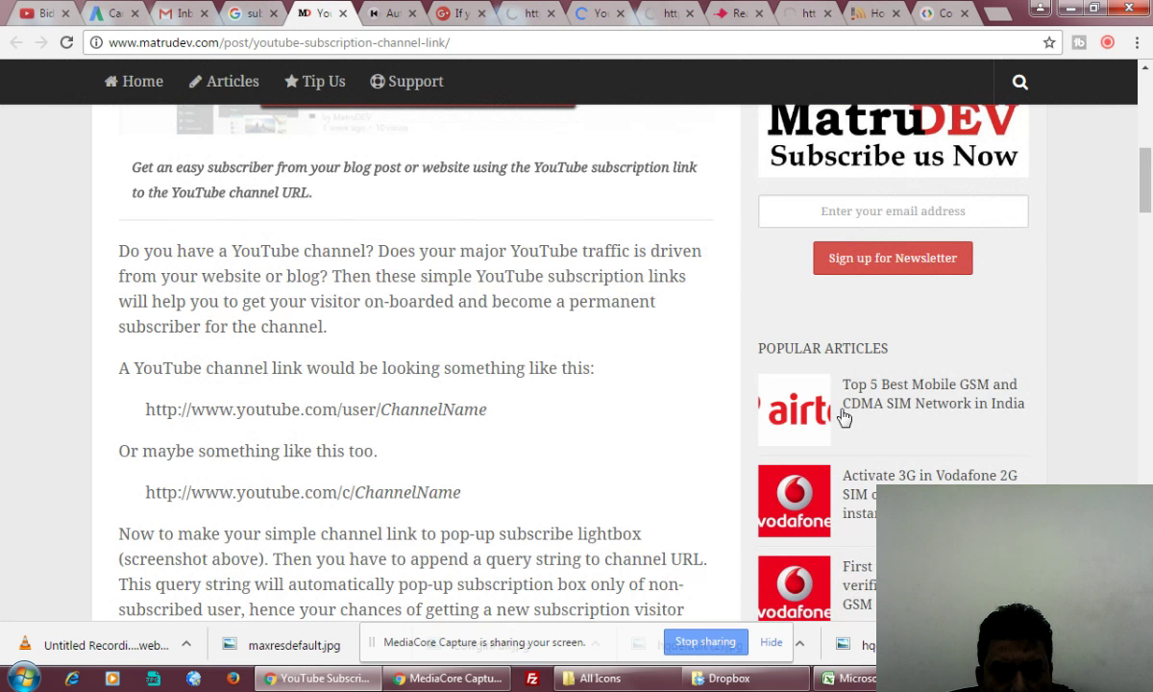
pyautogui.scroll(-1, 445, 499)
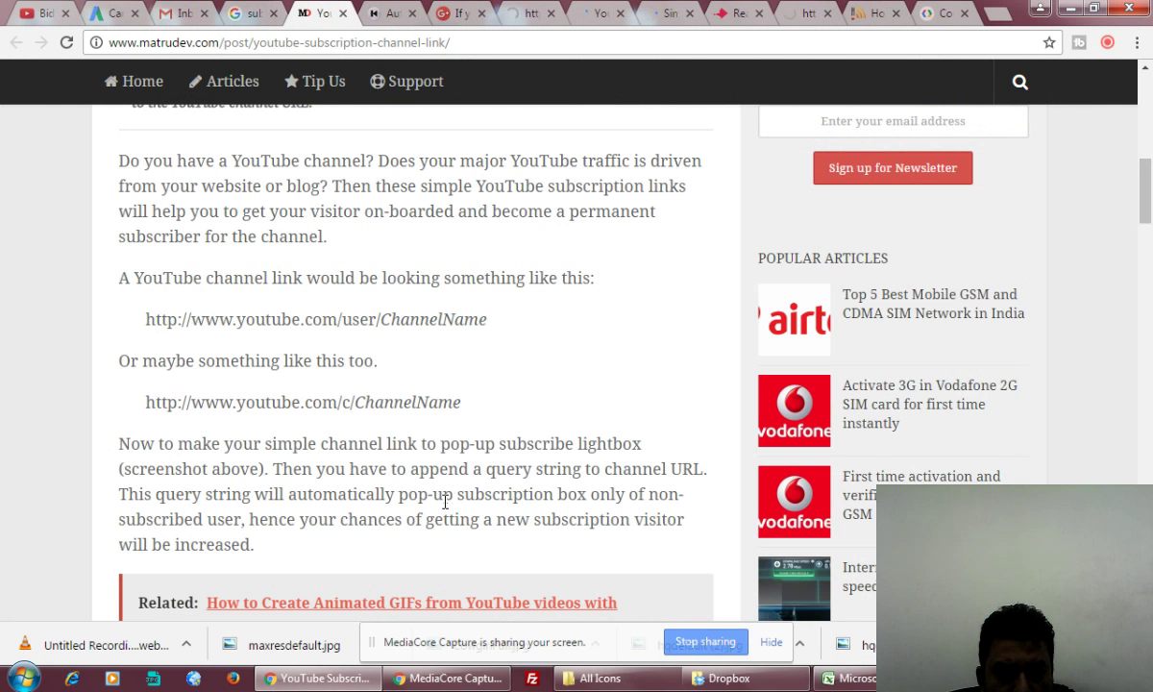
pyautogui.scroll(-3, 445, 500)
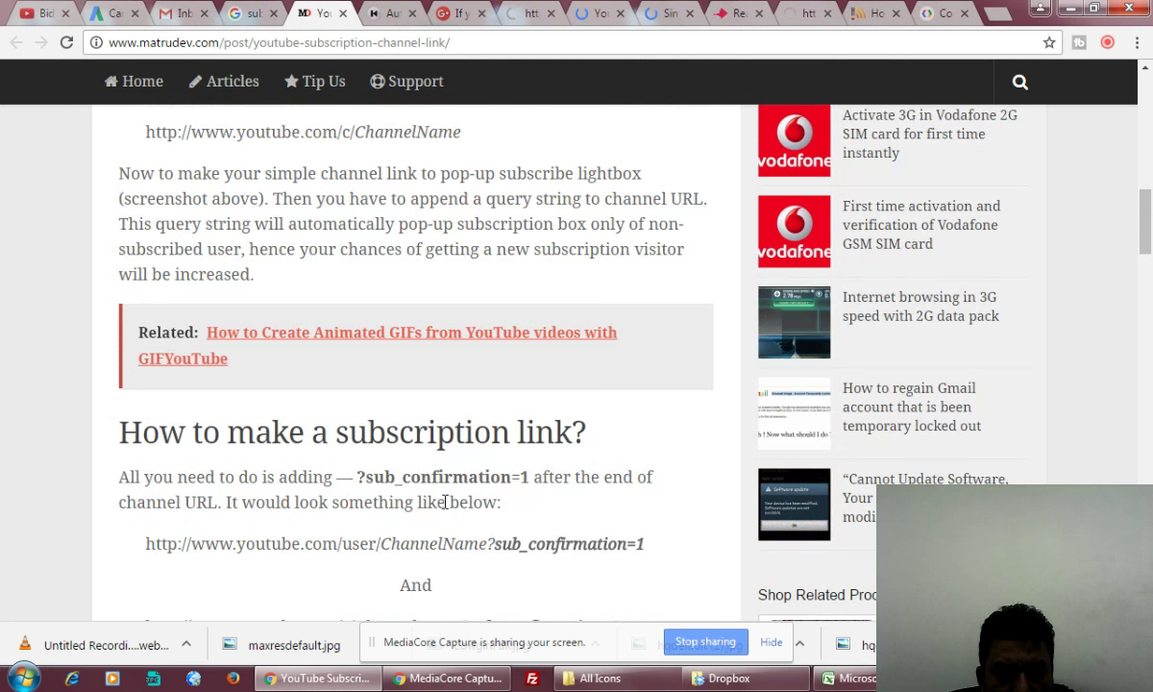
pyautogui.scroll(-2, 445, 500)
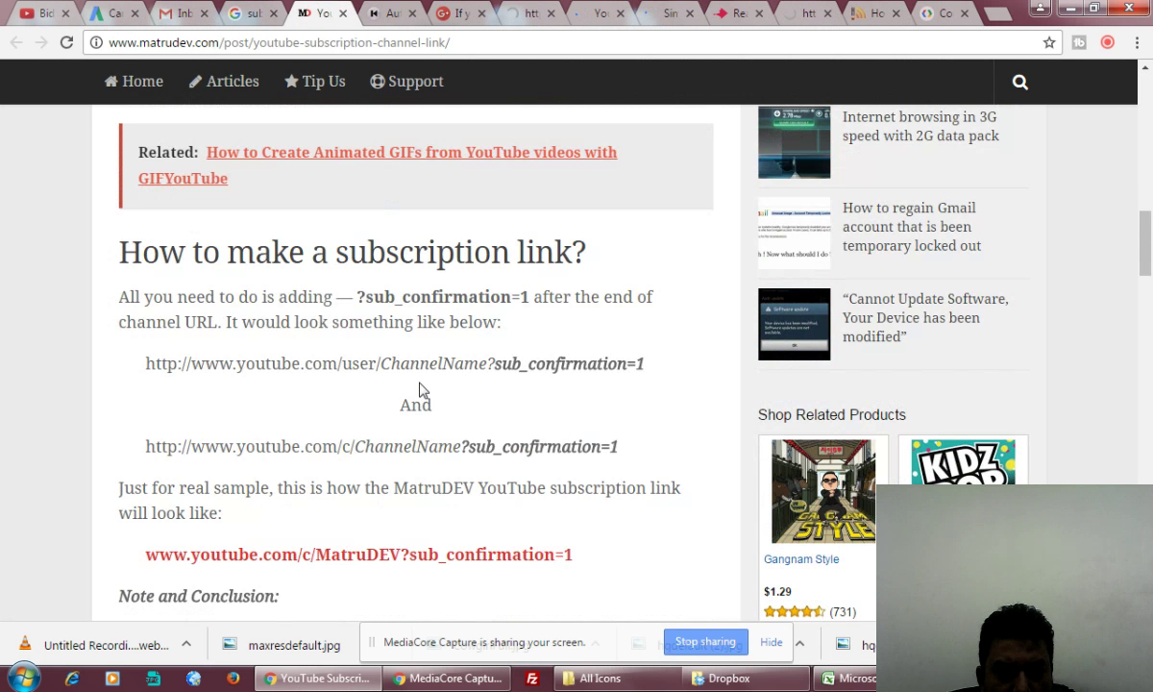
pyautogui.scroll(-2, 420, 389)
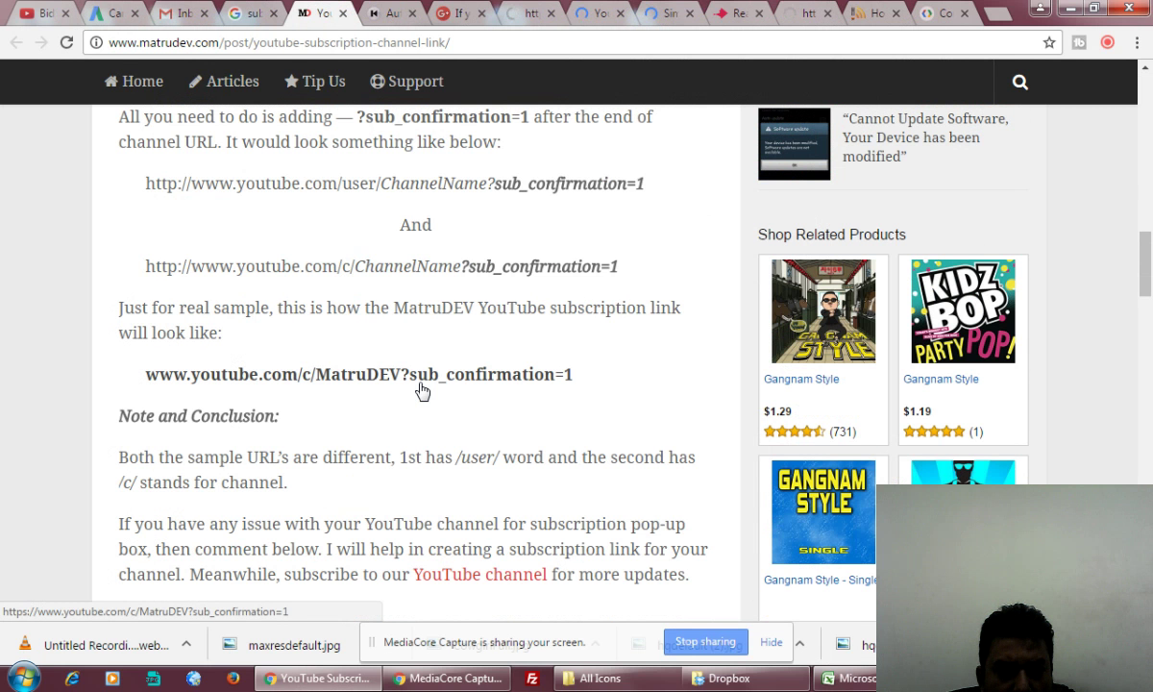
pyautogui.scroll(2, 420, 389)
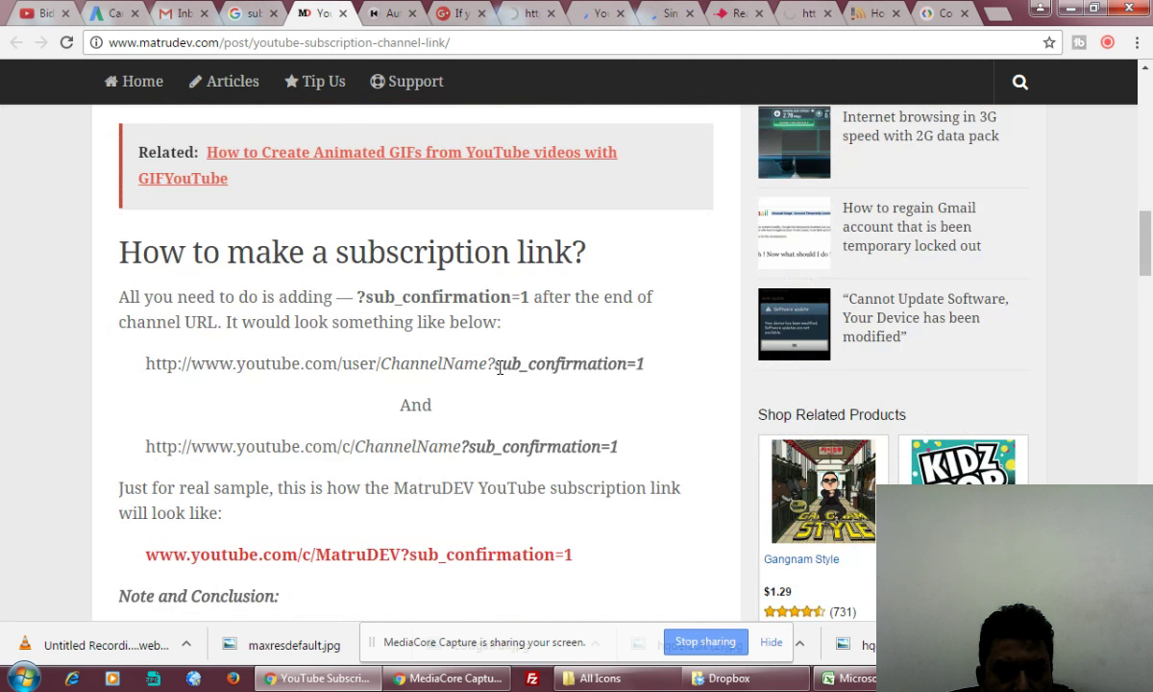
# Select "?sub_confirmation=1" in the article's /user/ sample URL and launch Notepad
pyautogui.moveTo(488, 365); pyautogui.dragTo(644, 363)
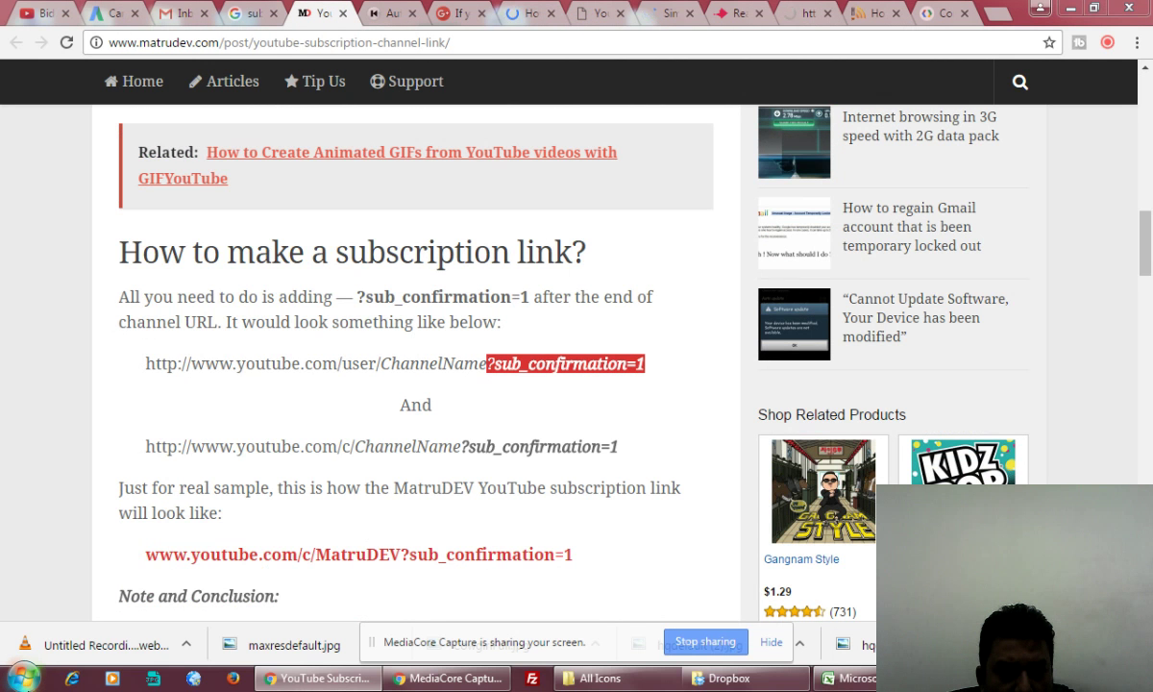
pyautogui.click(24, 678)
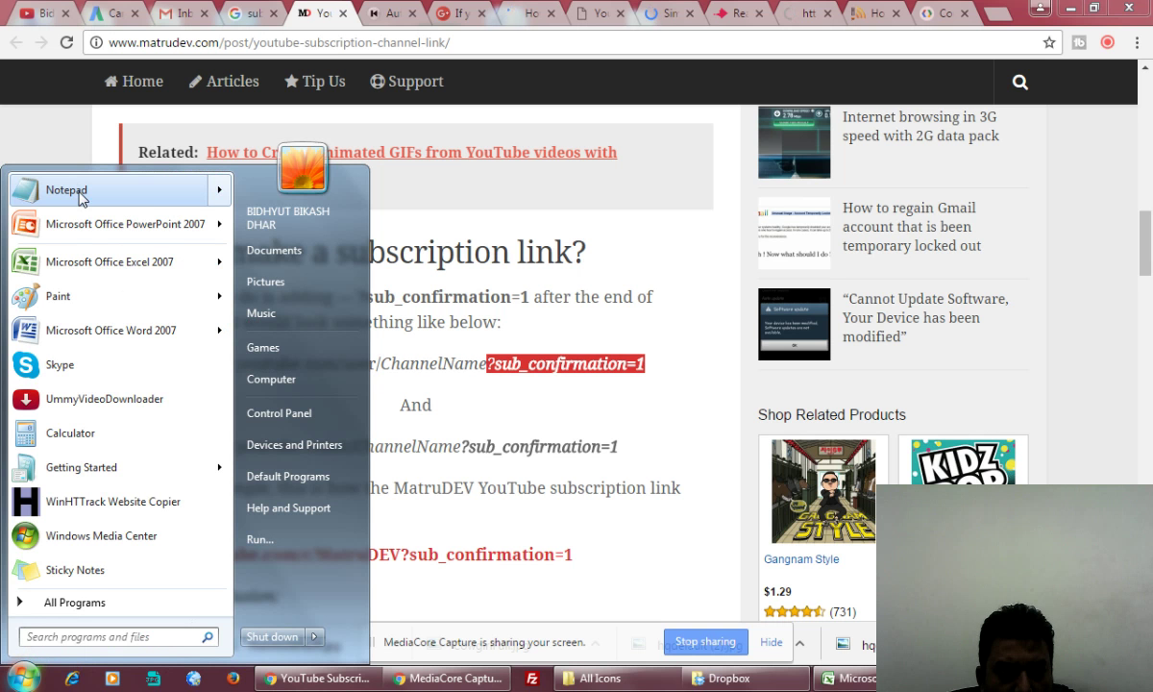
pyautogui.press('Down')
pyautogui.press('Down')
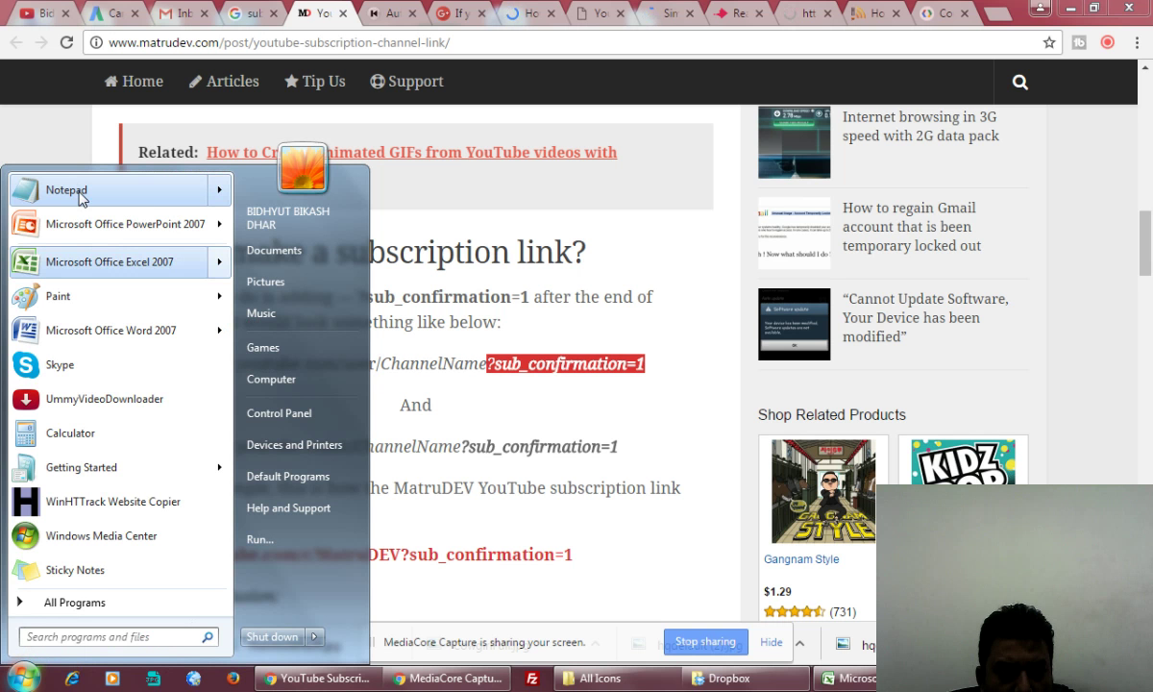
pyautogui.moveTo(79, 196)
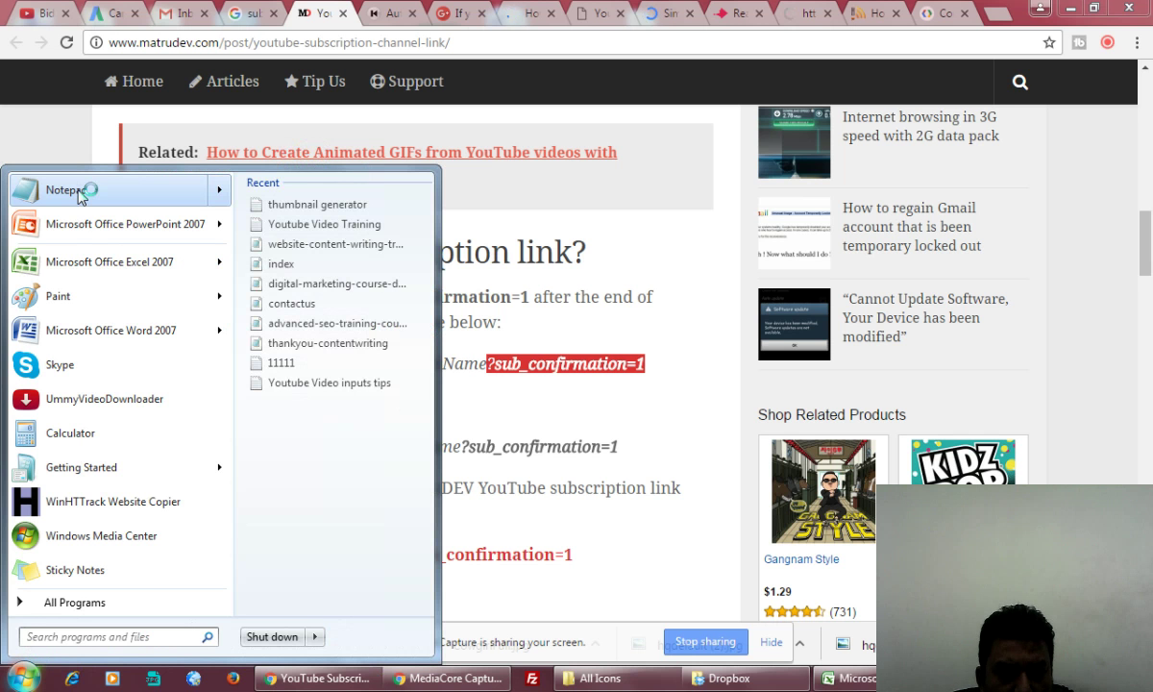
pyautogui.click(568, 43)
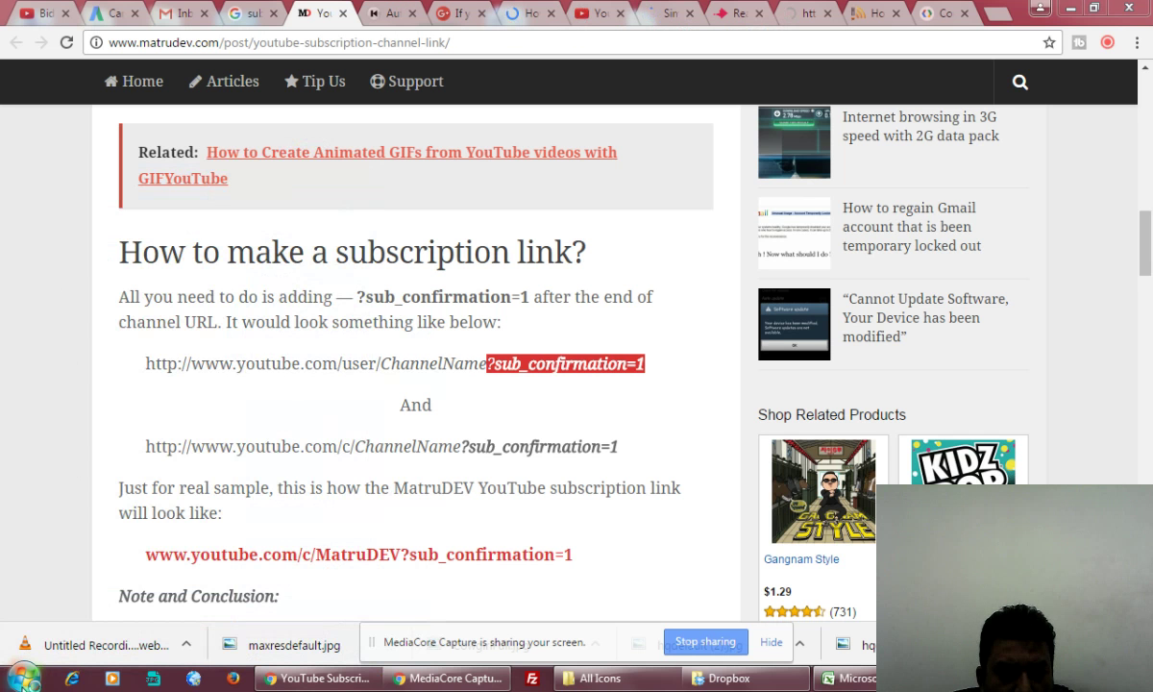
pyautogui.click(23, 677)
# View the Rewatchable article on the automatic YouTube channel subscription link and close its tab
pyautogui.click(396, 12)
pyautogui.click(397, 13)
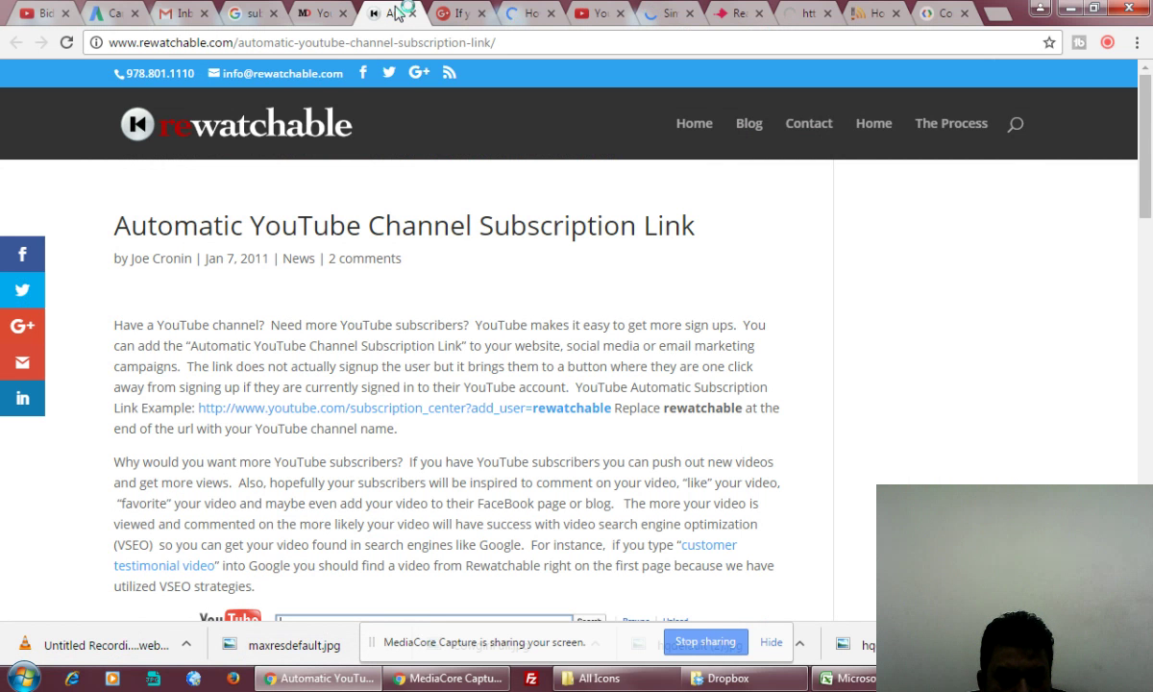
pyautogui.click(411, 12)
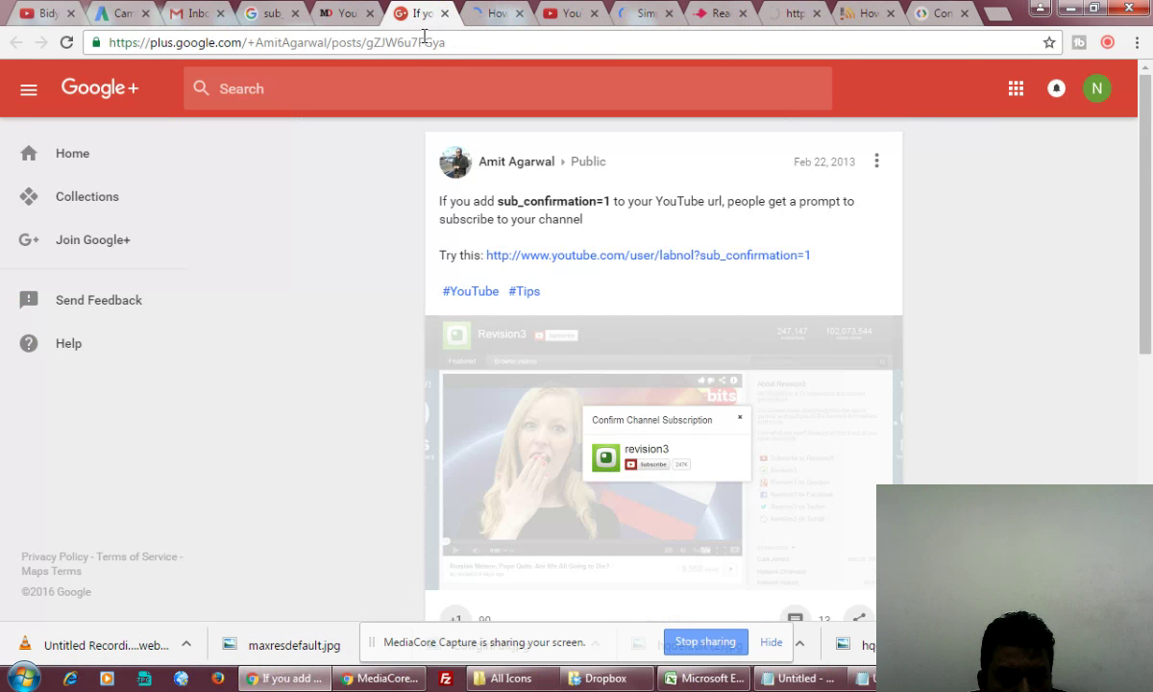
# Close the Google+ post, skim The Audacity to Podcast article on making a YouTube subscription link, and close its tab
pyautogui.click(444, 13)
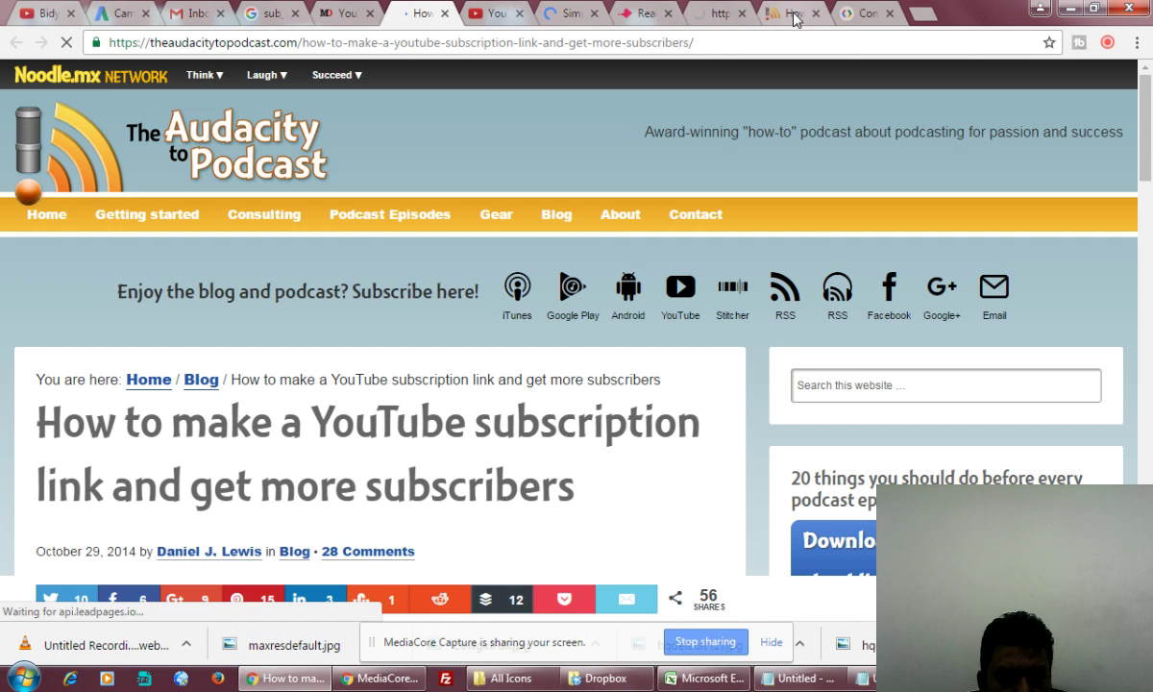
pyautogui.click(793, 15)
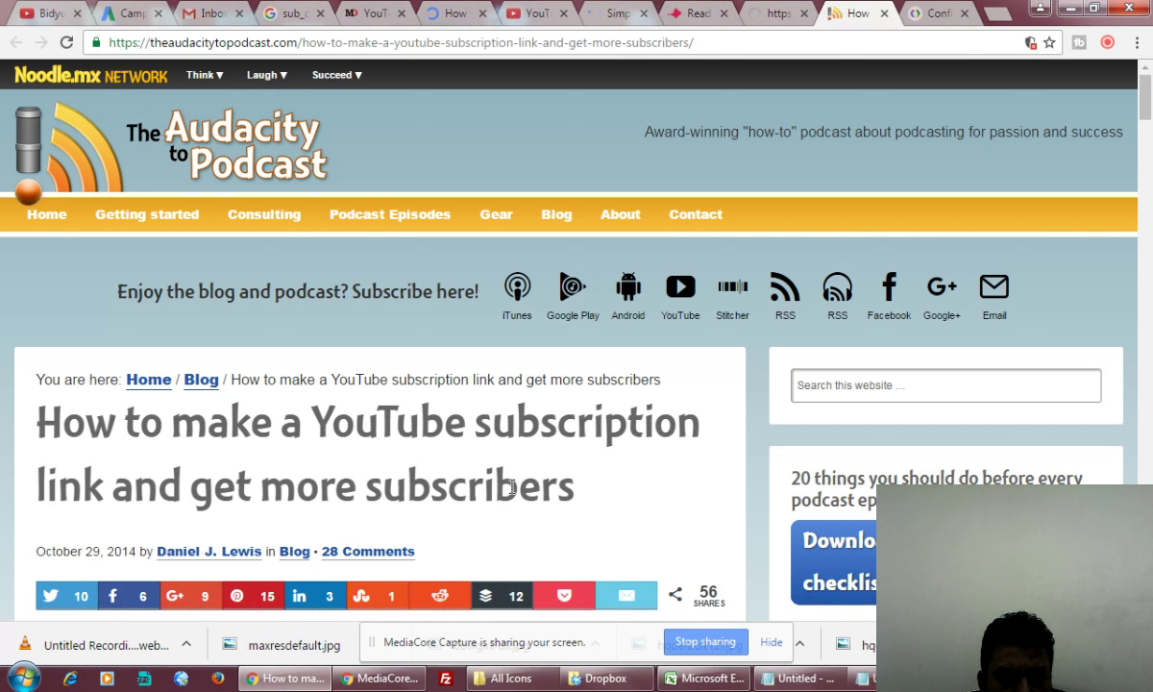
pyautogui.scroll(-10, 455, 469)
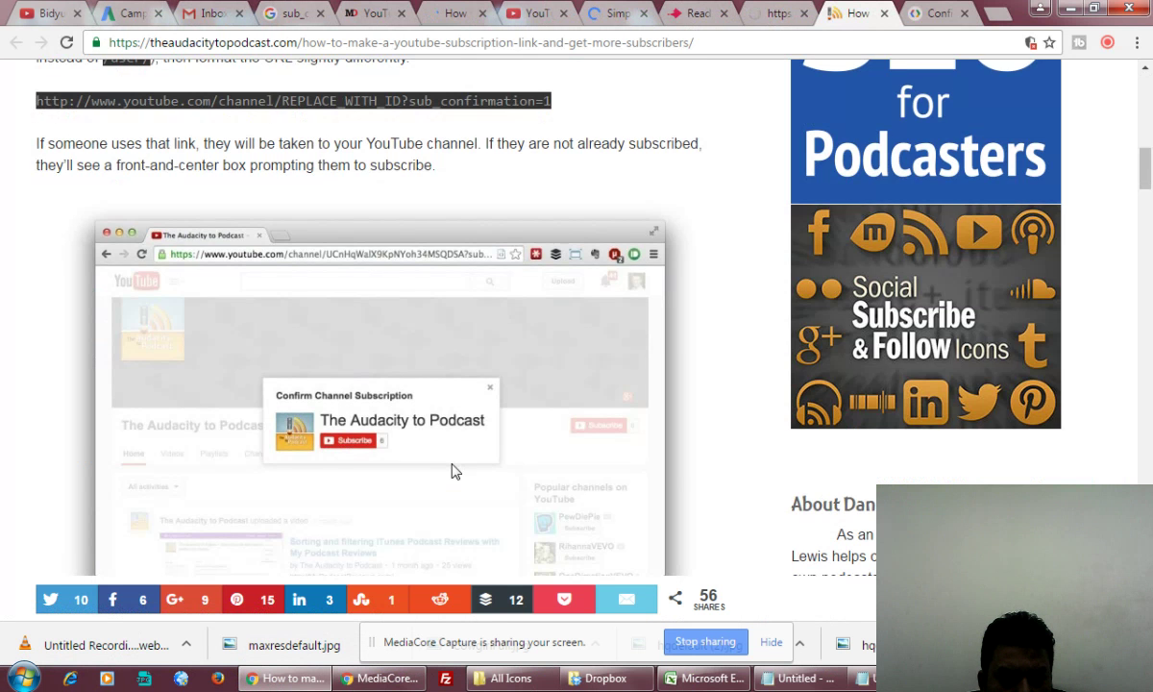
pyautogui.scroll(-10, 454, 471)
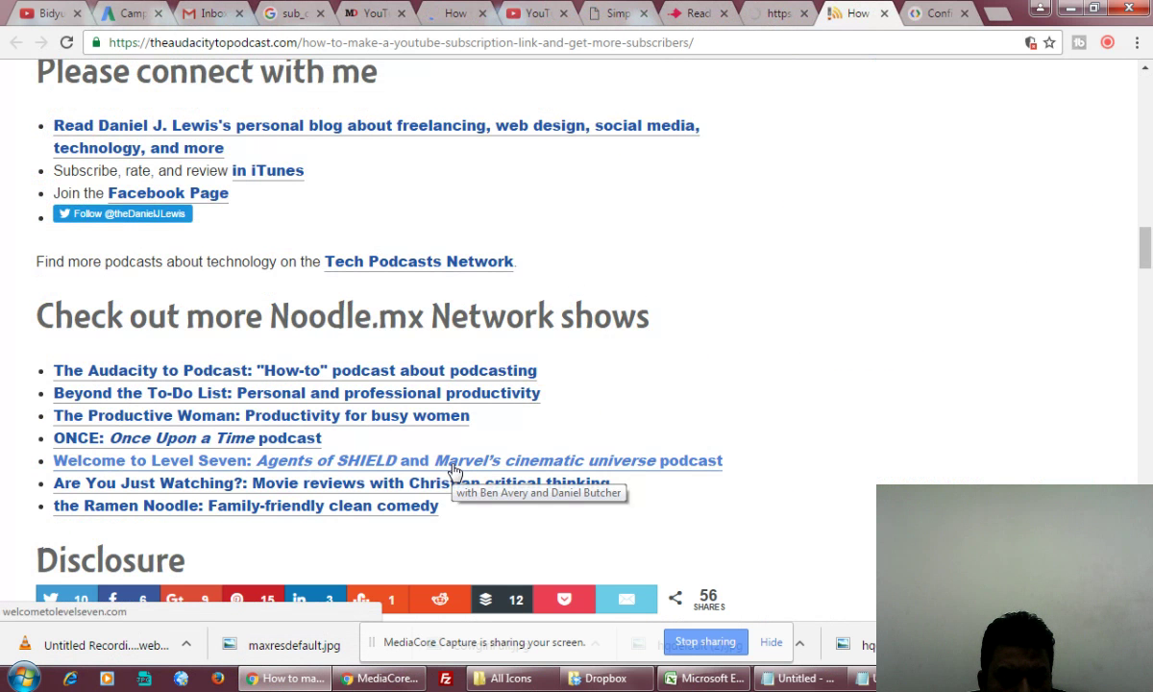
pyautogui.click(885, 14)
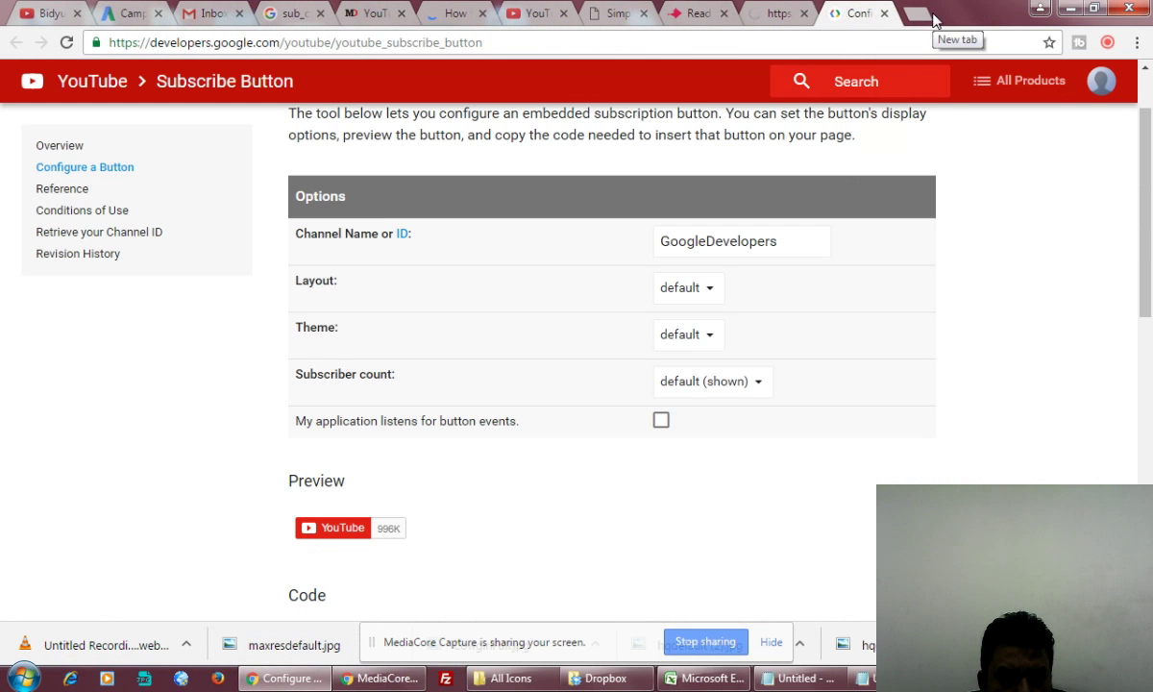
# Close the remaining reference tabs after the Google results, keeping only the MatruDEV article and the YouTube Help subscription page
pyautogui.click(884, 15)
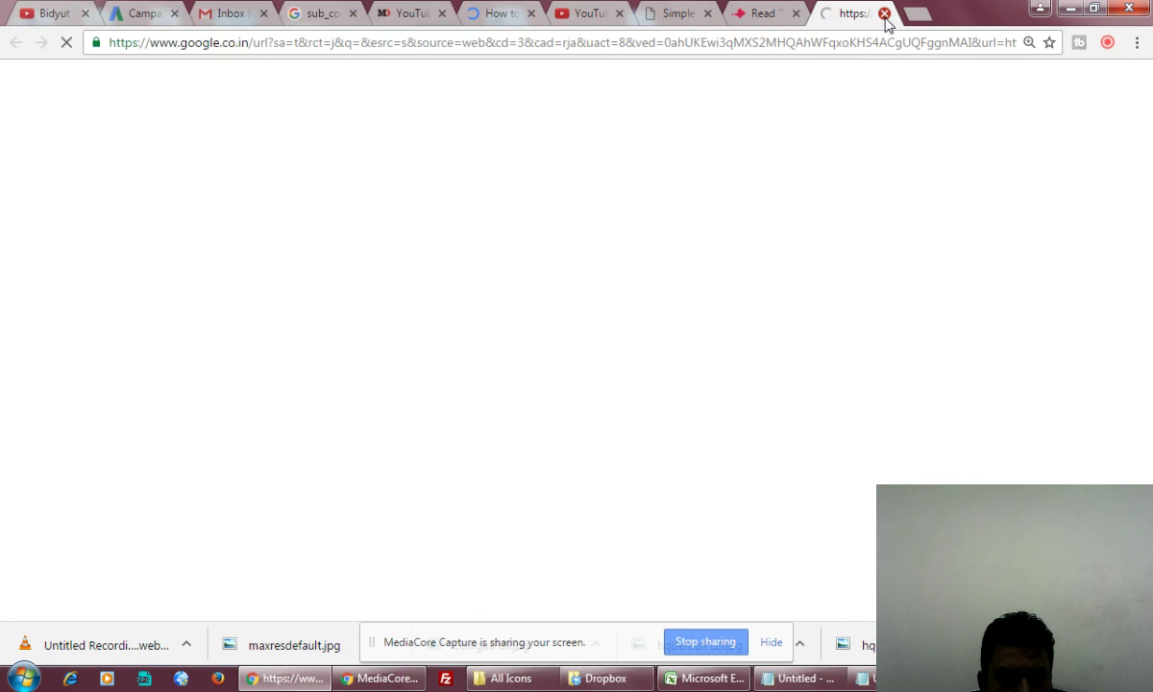
pyautogui.click(884, 13)
pyautogui.click(884, 13)
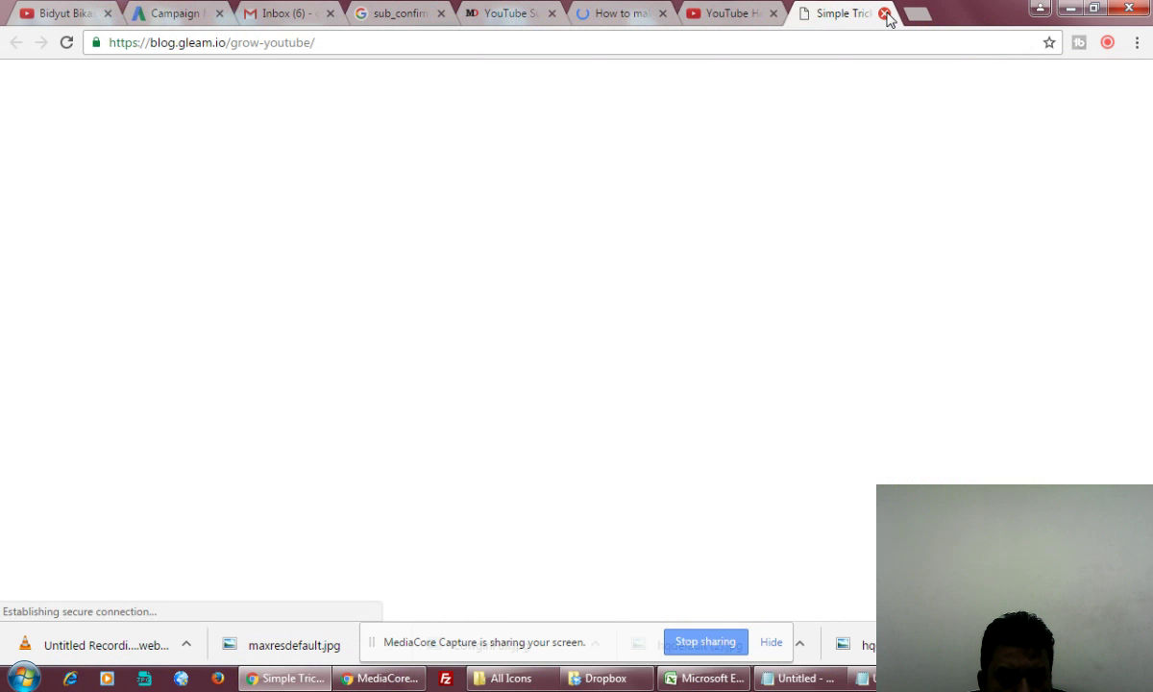
pyautogui.click(884, 14)
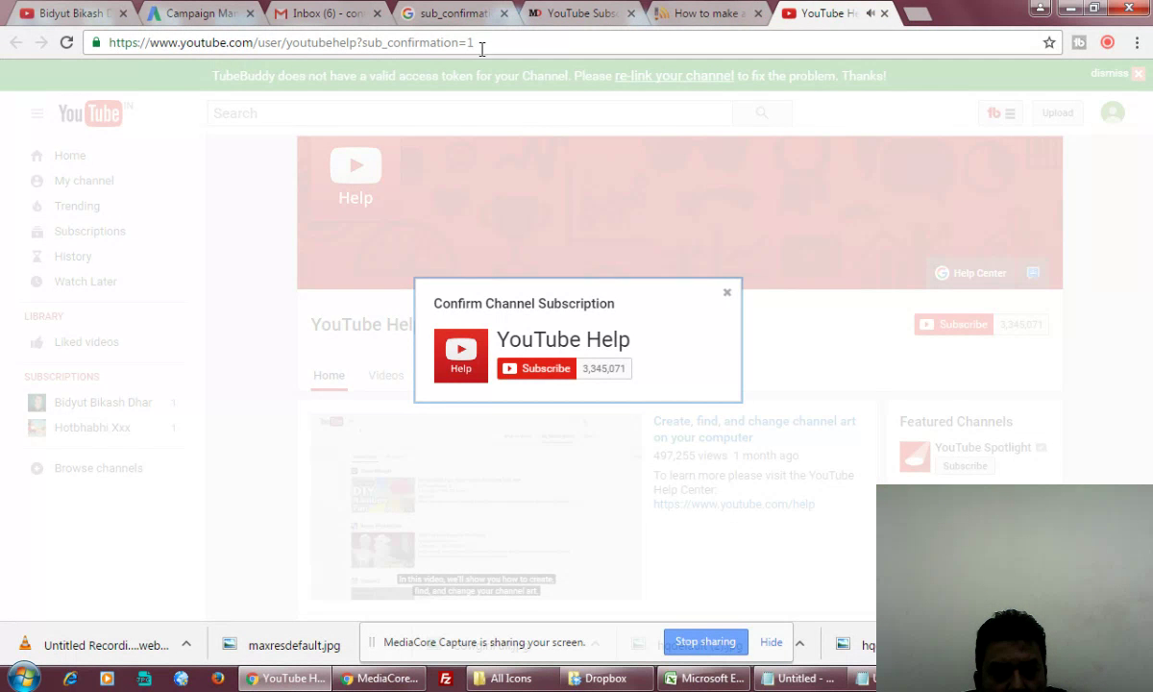
pyautogui.click(765, 12)
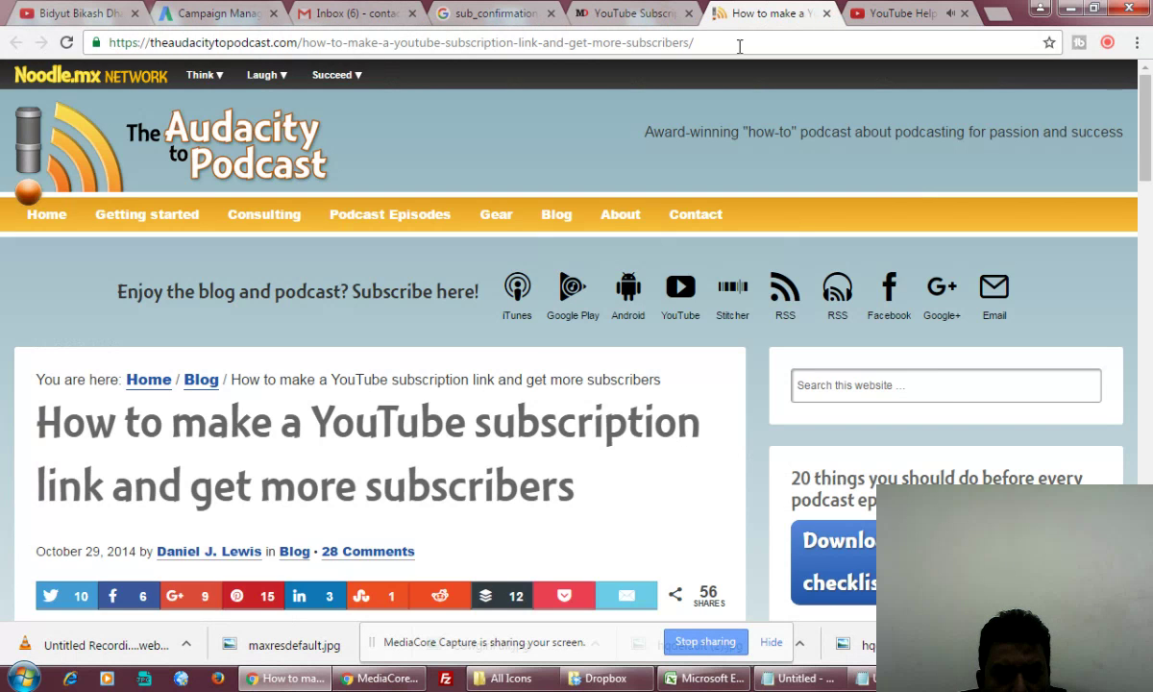
pyautogui.hotkey('ctrl', 'w')
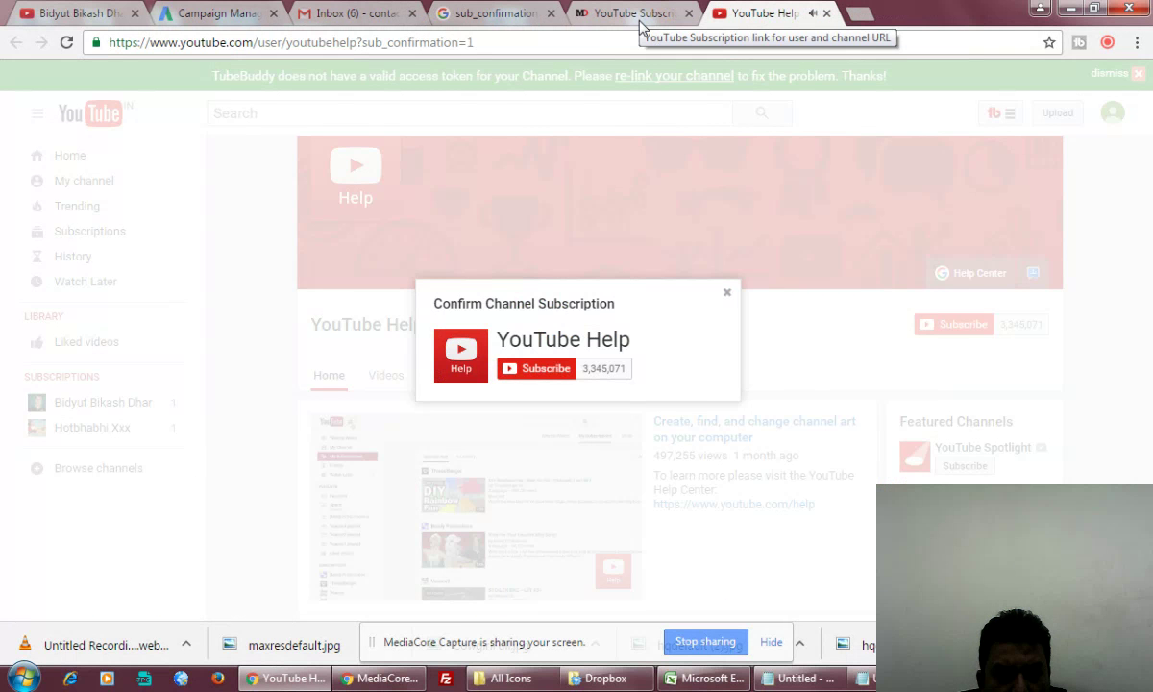
# Put the MatruDEV article's "?sub_confirmation=1" parameter into the blank Notepad document
pyautogui.click(660, 23)
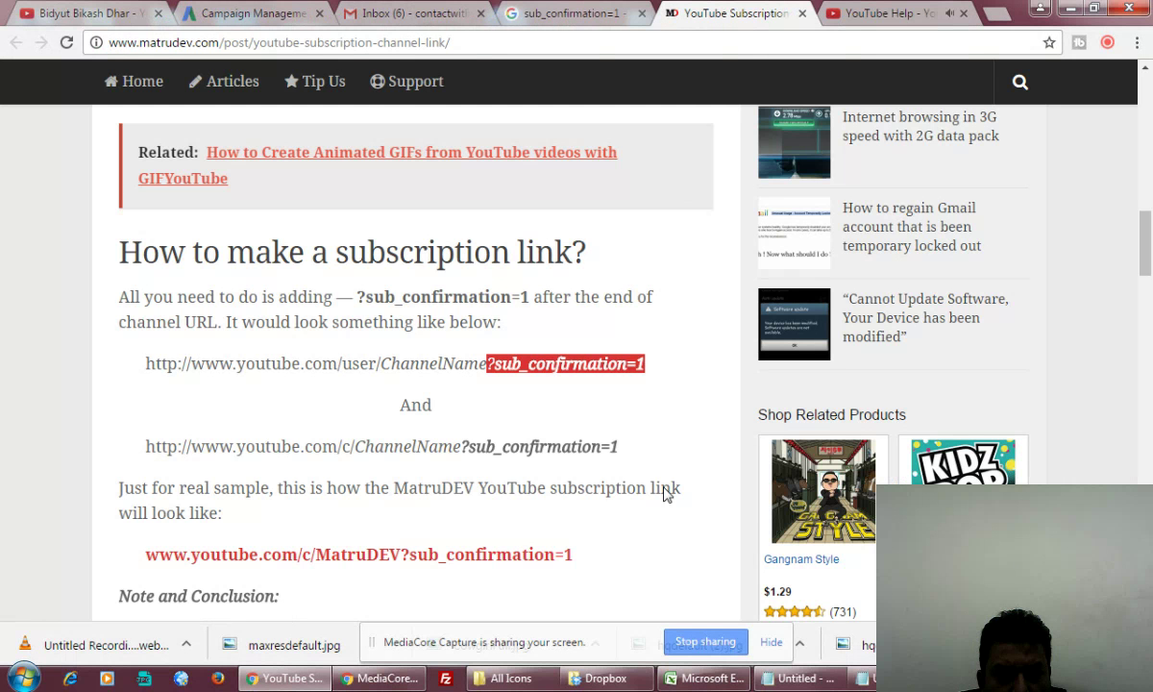
pyautogui.click(825, 688)
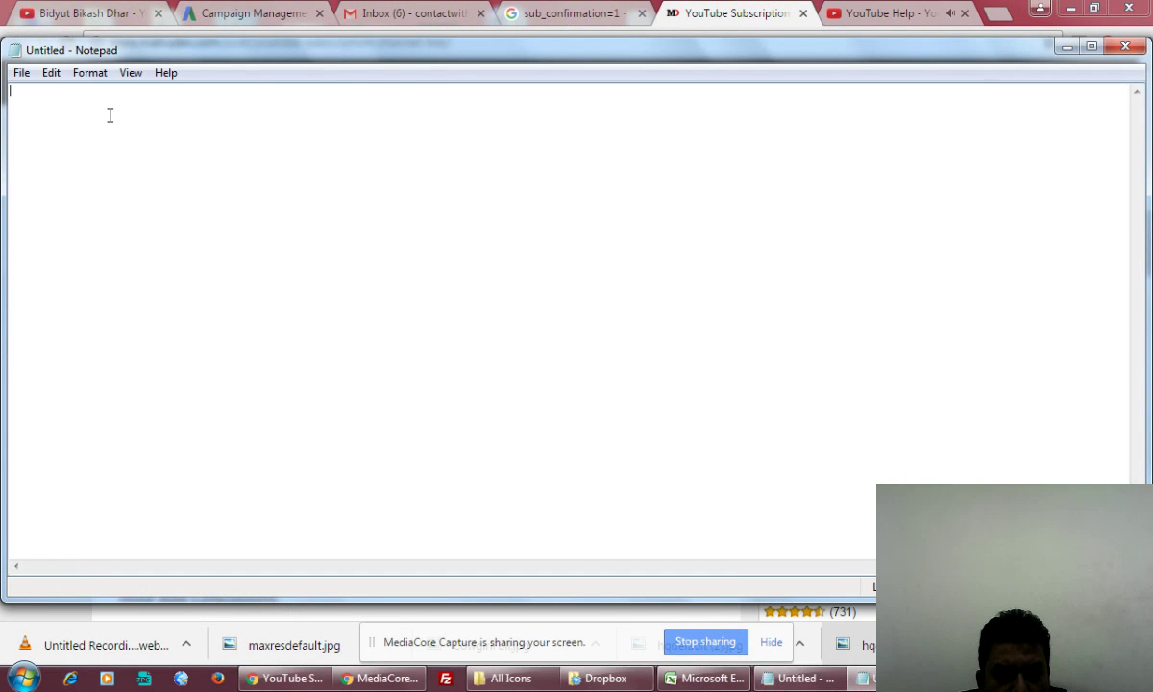
pyautogui.write('?sub_confirmation=1')
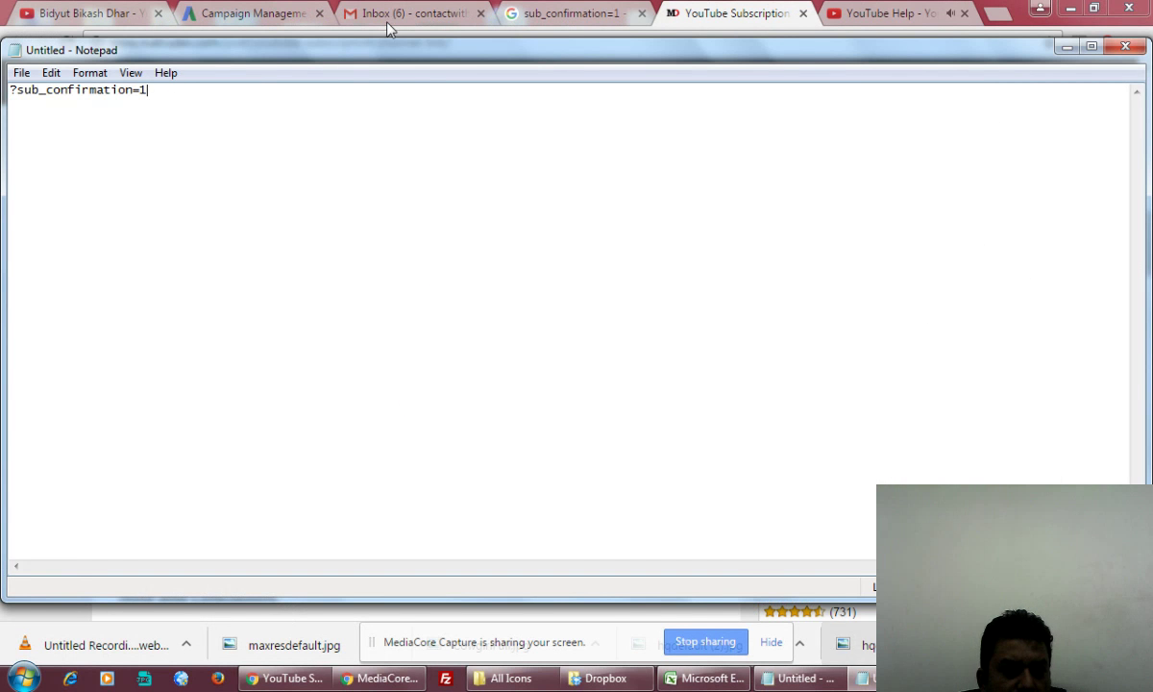
# Copy the YouTube channel's URL from its open page and paste it directly before "?sub_confirmation=1" in Notepad
pyautogui.click(133, 13)
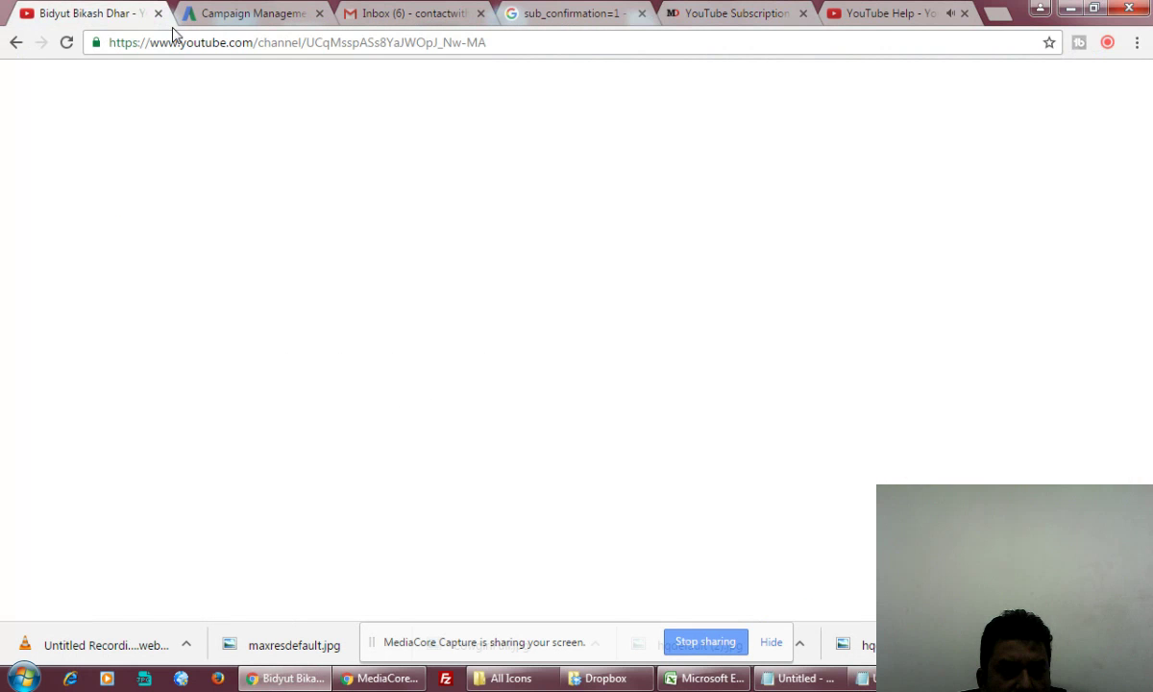
pyautogui.click(257, 43)
pyautogui.hotkey('ctrl', 'c')
pyautogui.click(434, 137)
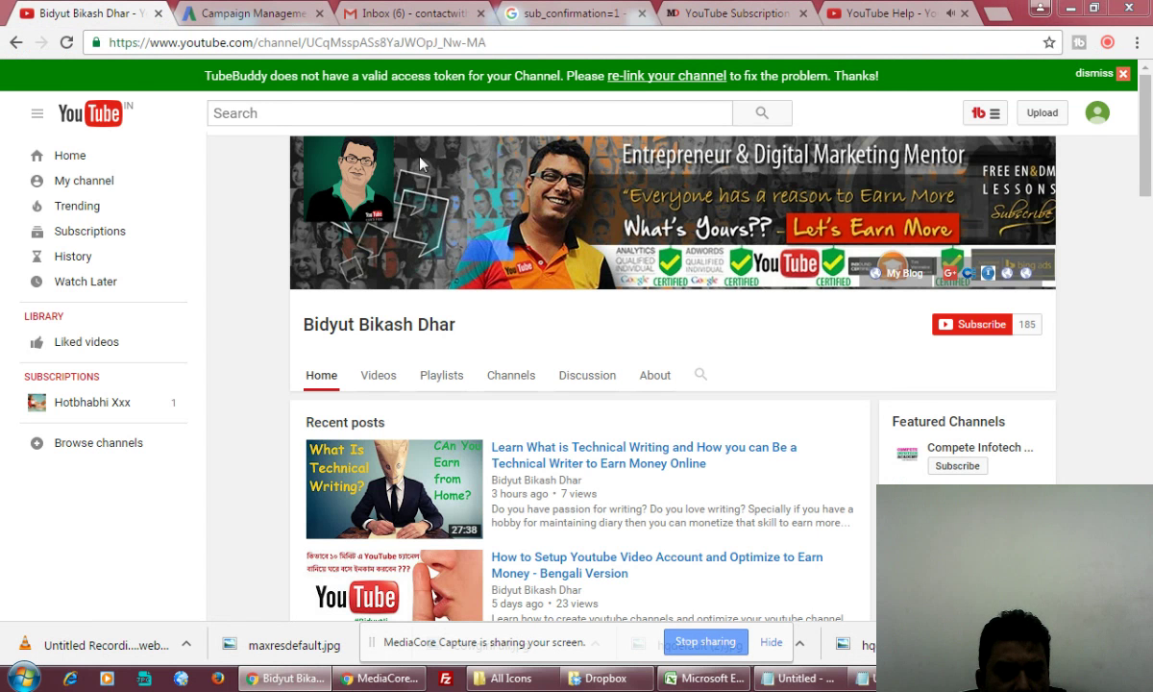
pyautogui.click(799, 677)
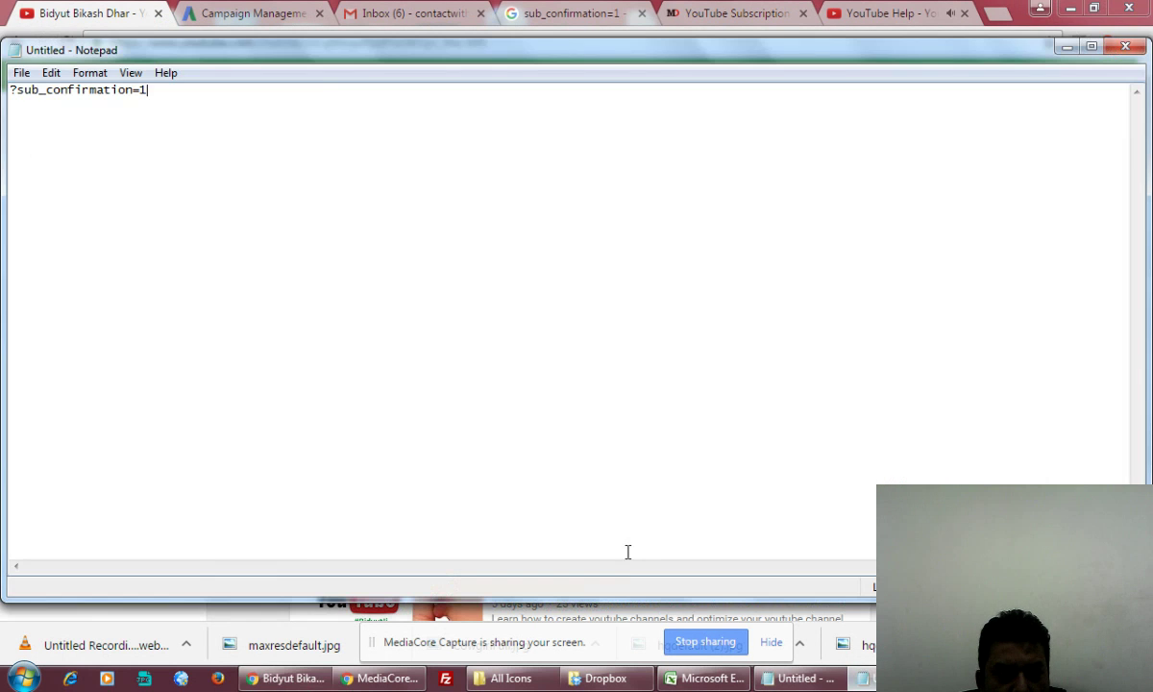
pyautogui.click(10, 89)
pyautogui.hotkey('ctrl', 'v')
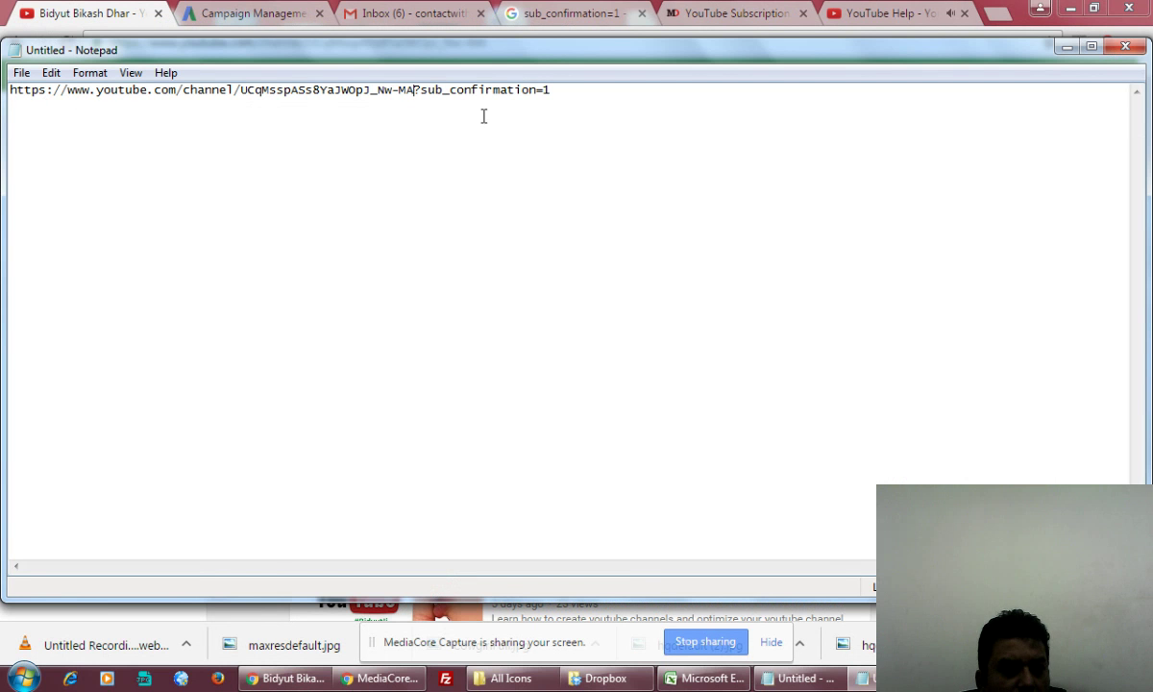
# Select the complete subscription link in Notepad and launch Firefox, revisiting the YouTube Help subscription page and MatruDEV article meanwhile
pyautogui.moveTo(571, 92); pyautogui.dragTo(4, 85)
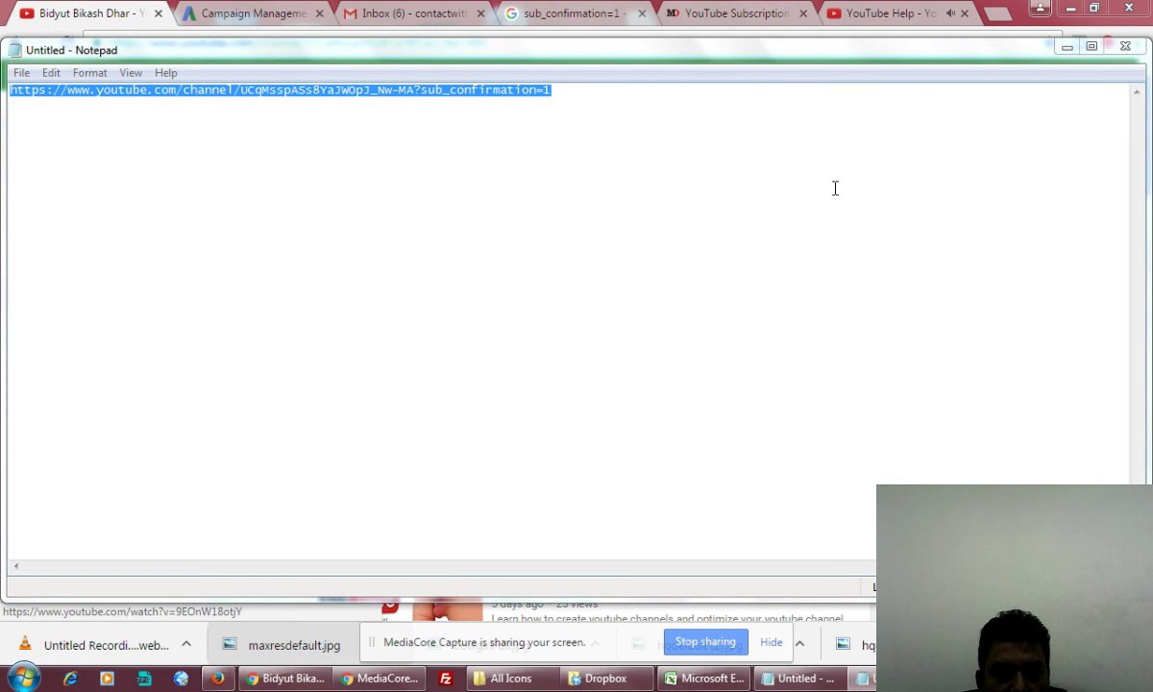
pyautogui.click(893, 19)
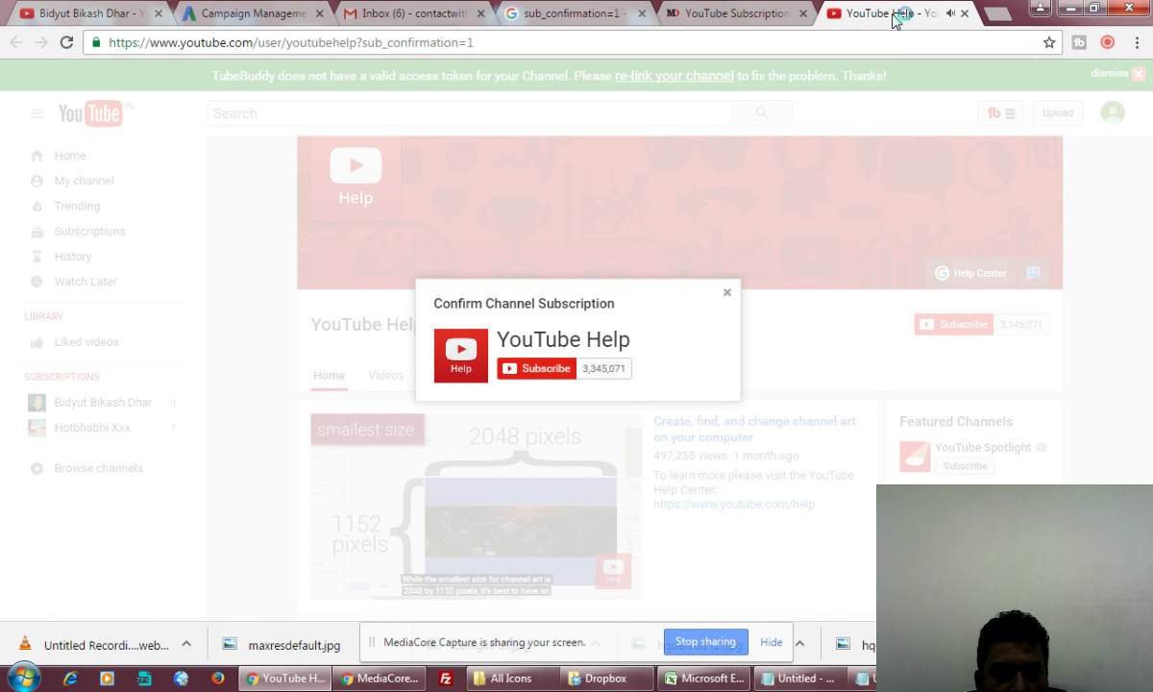
pyautogui.click(735, 13)
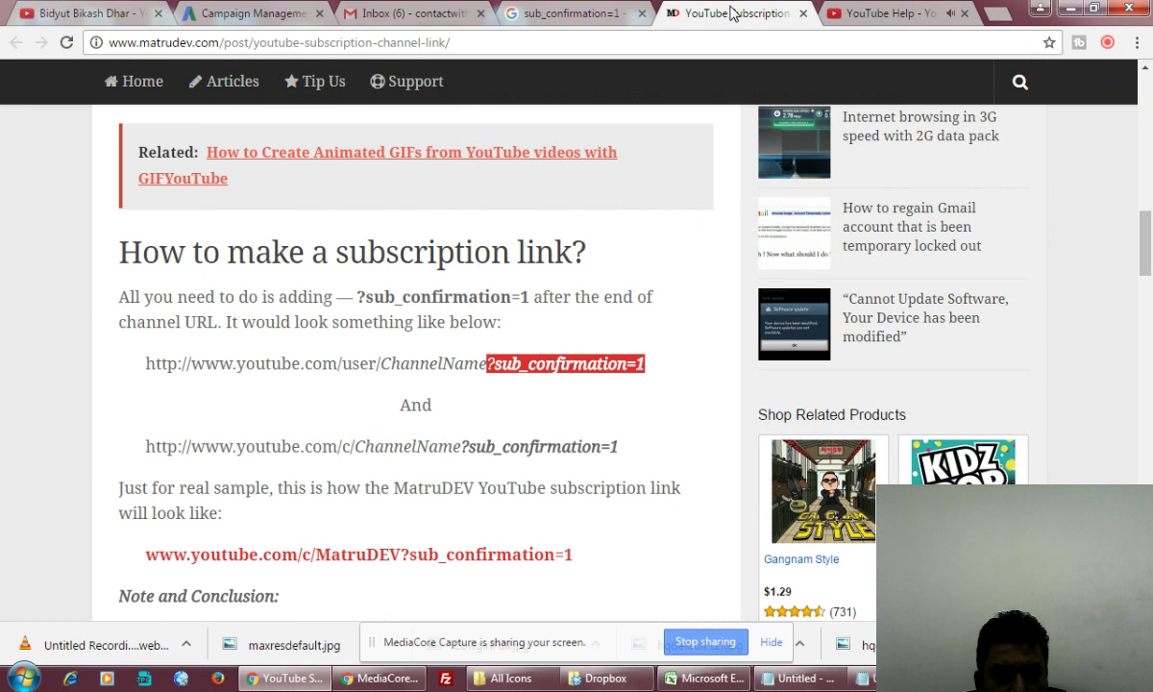
pyautogui.click(567, 14)
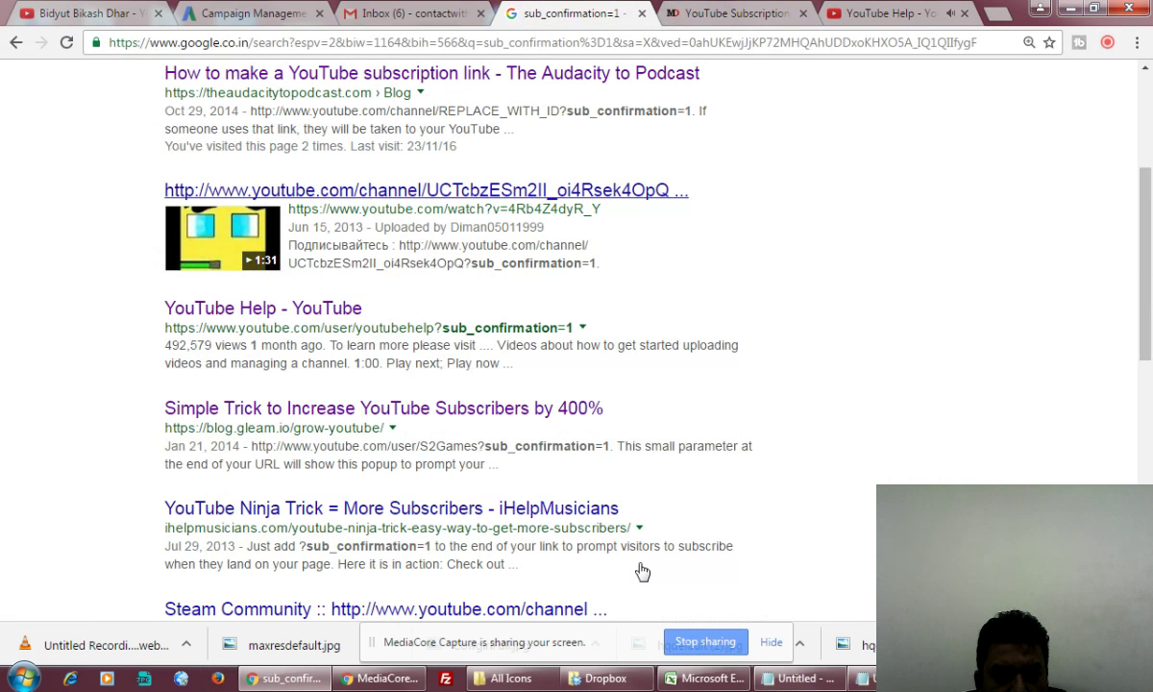
pyautogui.click(221, 681)
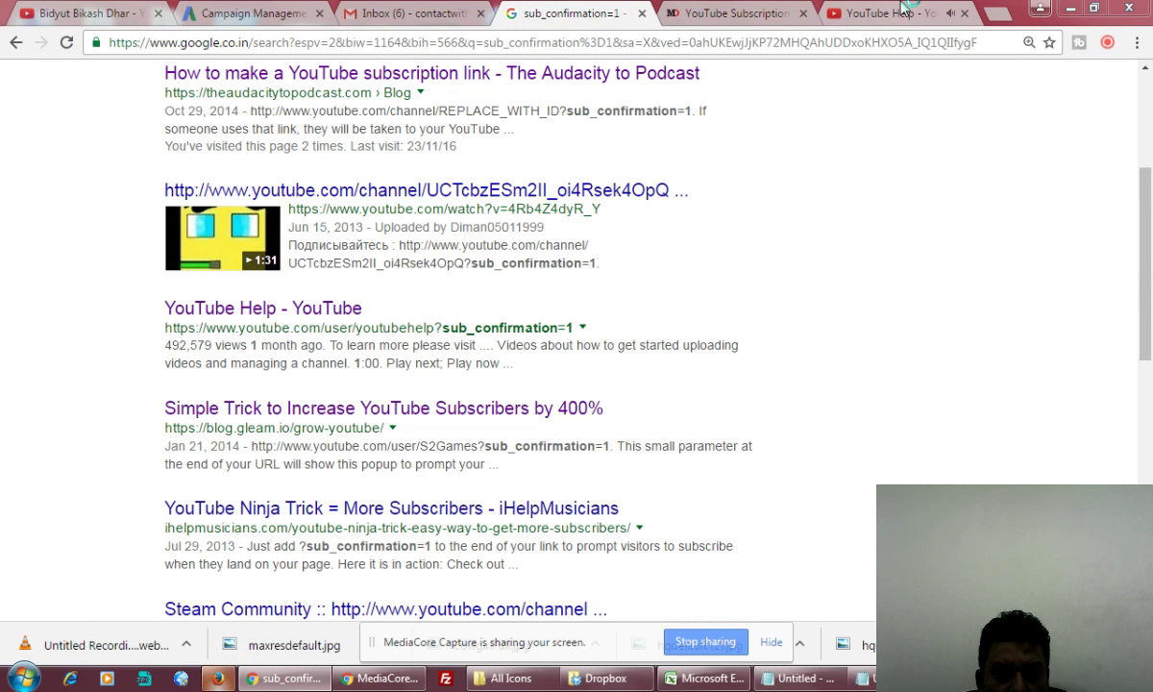
pyautogui.click(796, 21)
pyautogui.click(877, 7)
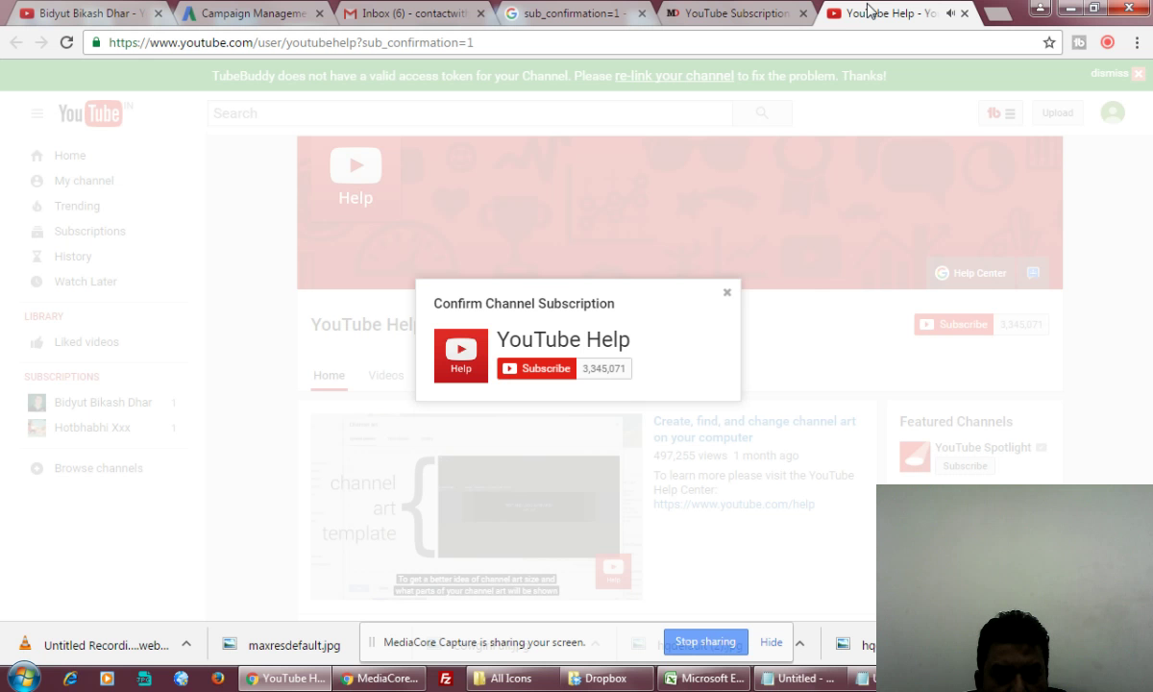
pyautogui.click(736, 15)
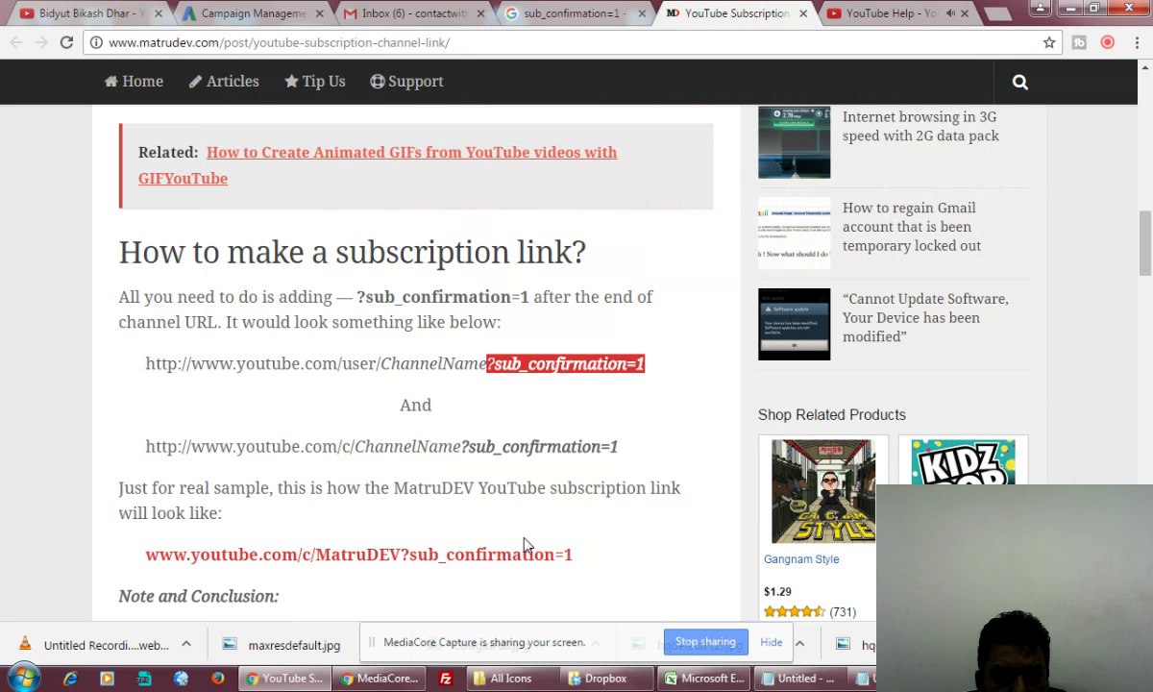
# Load the channel's subscription link ending in "?sub_confirmation=1" in Firefox and check the channel page for the subscription prompt
pyautogui.click(805, 677)
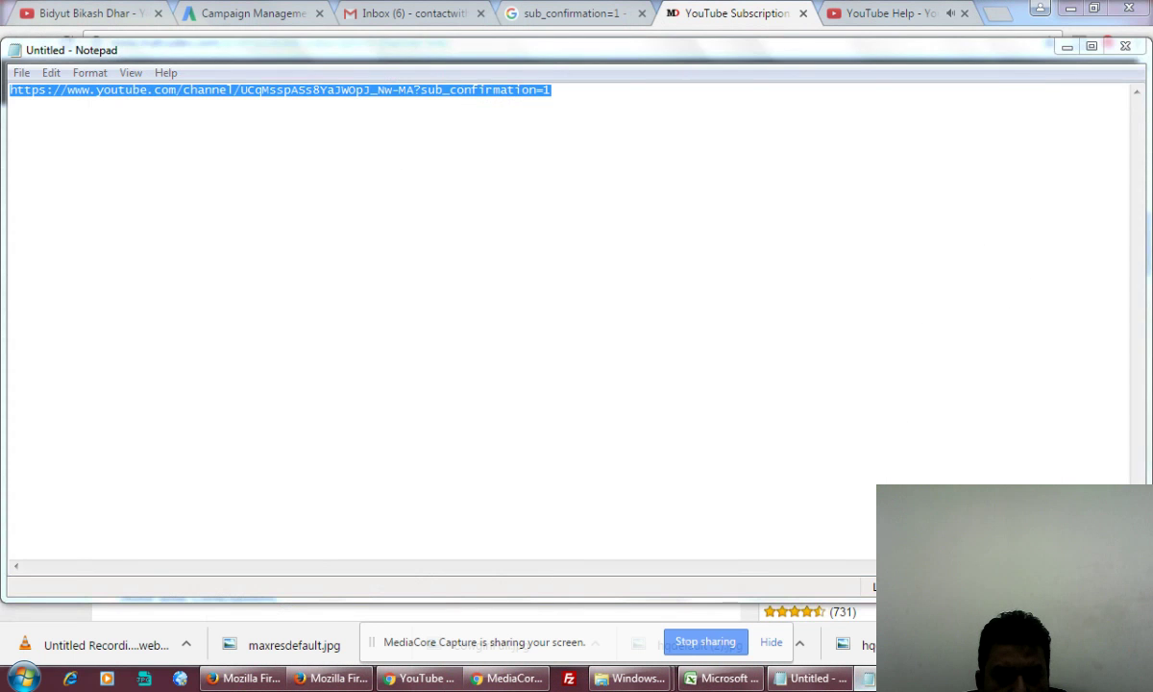
pyautogui.click(336, 678)
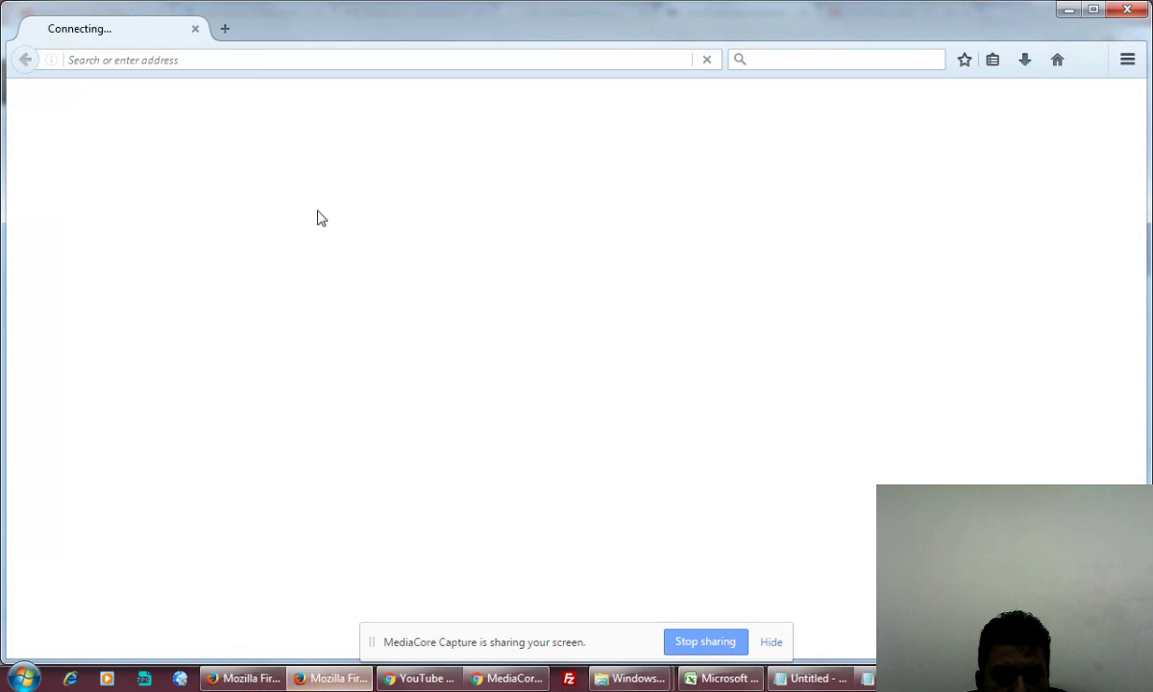
pyautogui.click(261, 59)
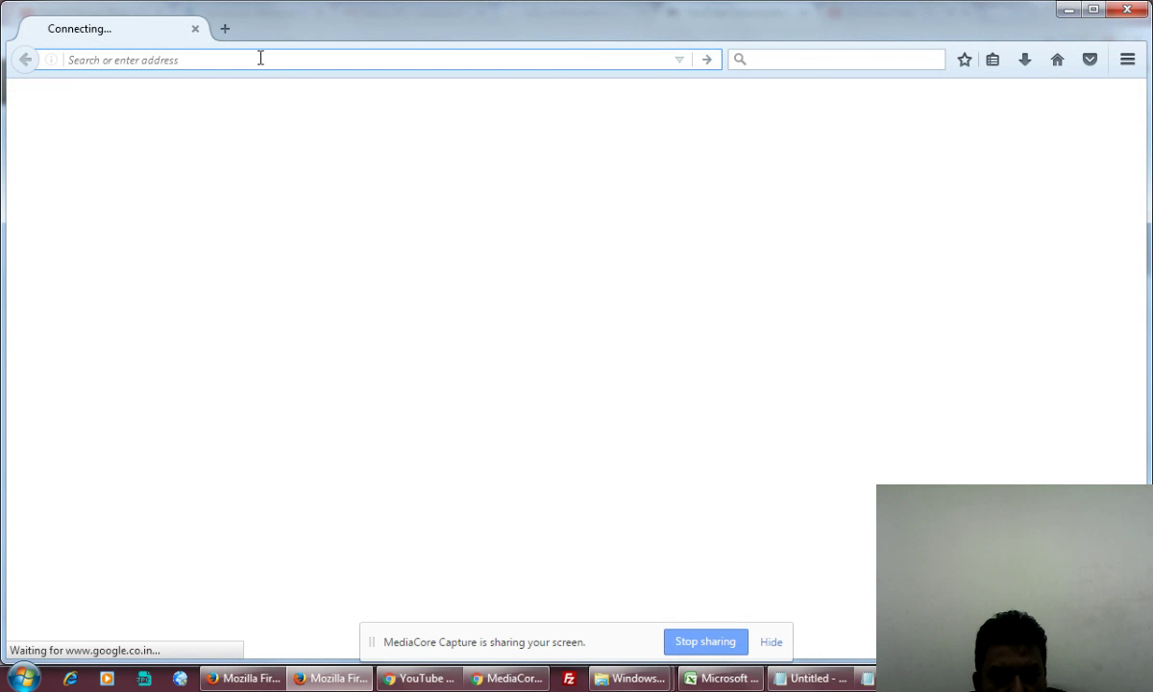
pyautogui.write('https://www.youtube.com/channel/UCdMsspASs8YaJWOpJ_Nw-MA?sub_confirmation=1')
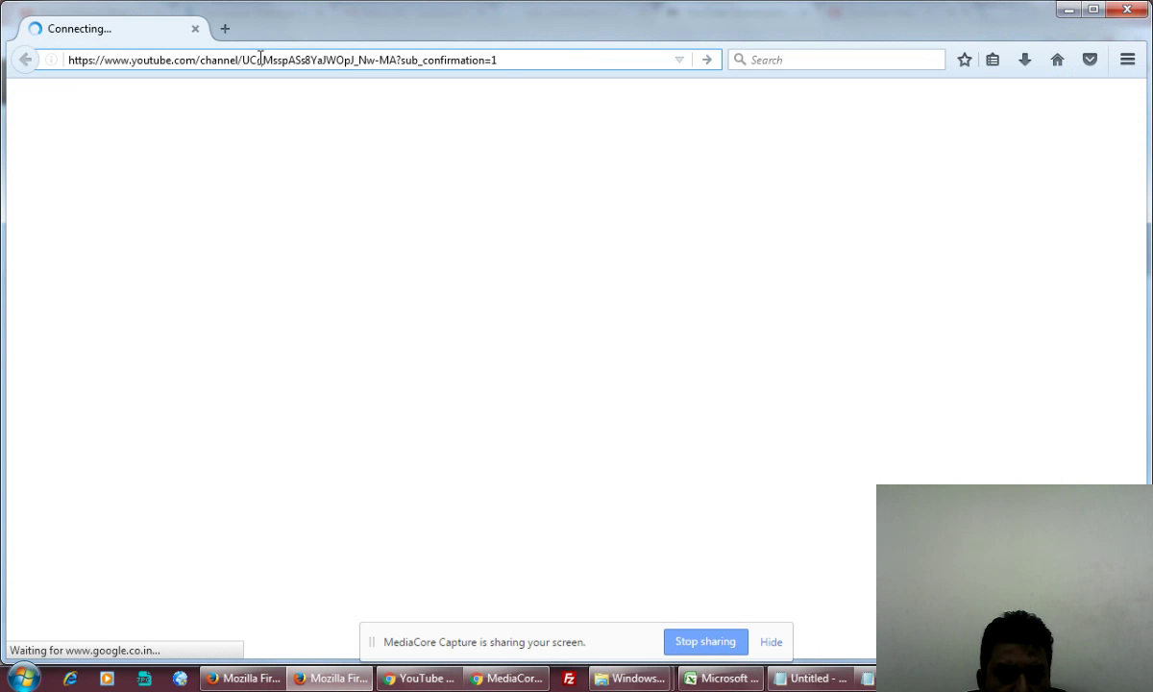
pyautogui.press('Return')
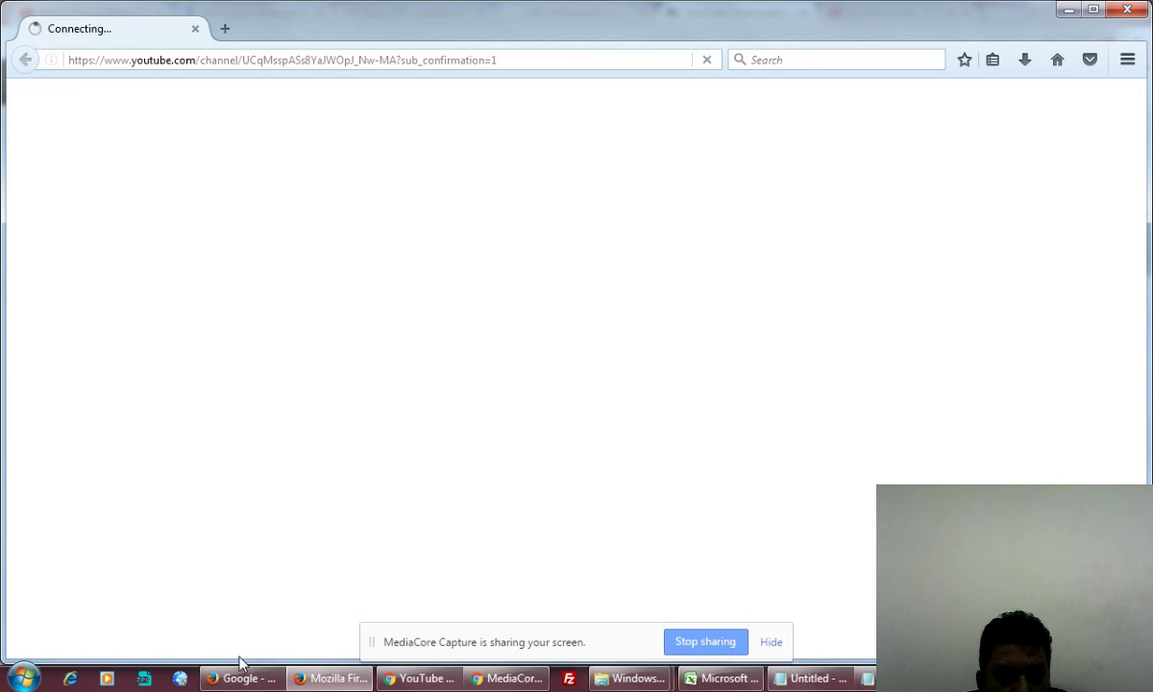
pyautogui.moveTo(245, 682)
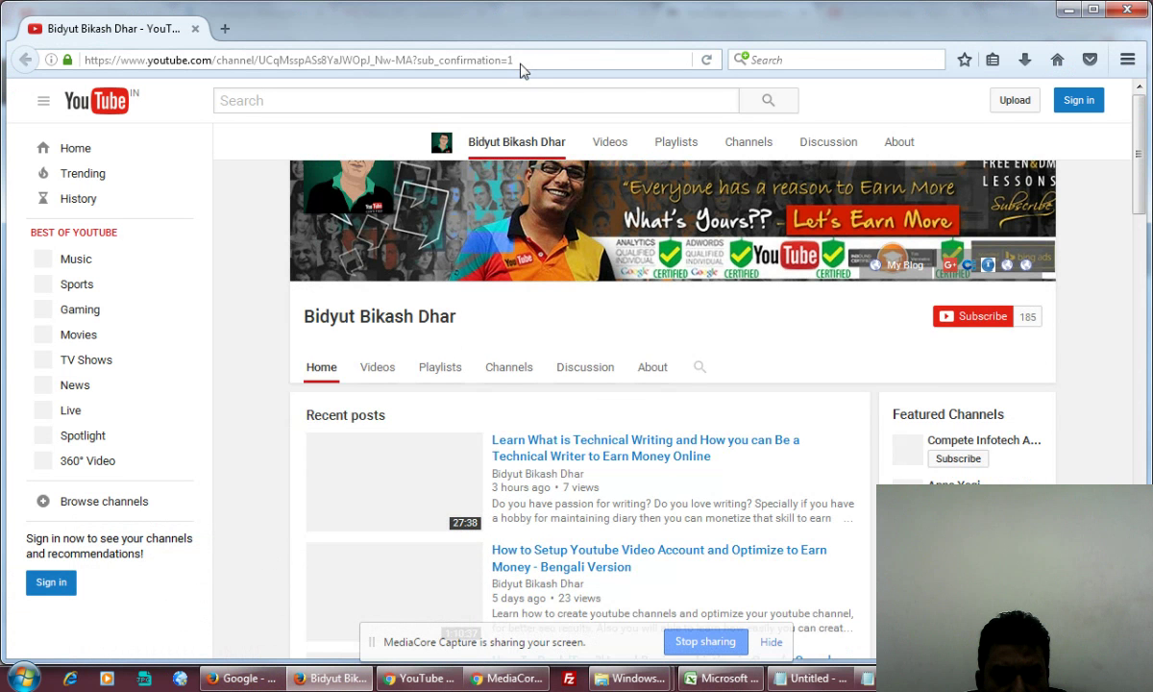
pyautogui.click(523, 59)
pyautogui.moveTo(417, 686)
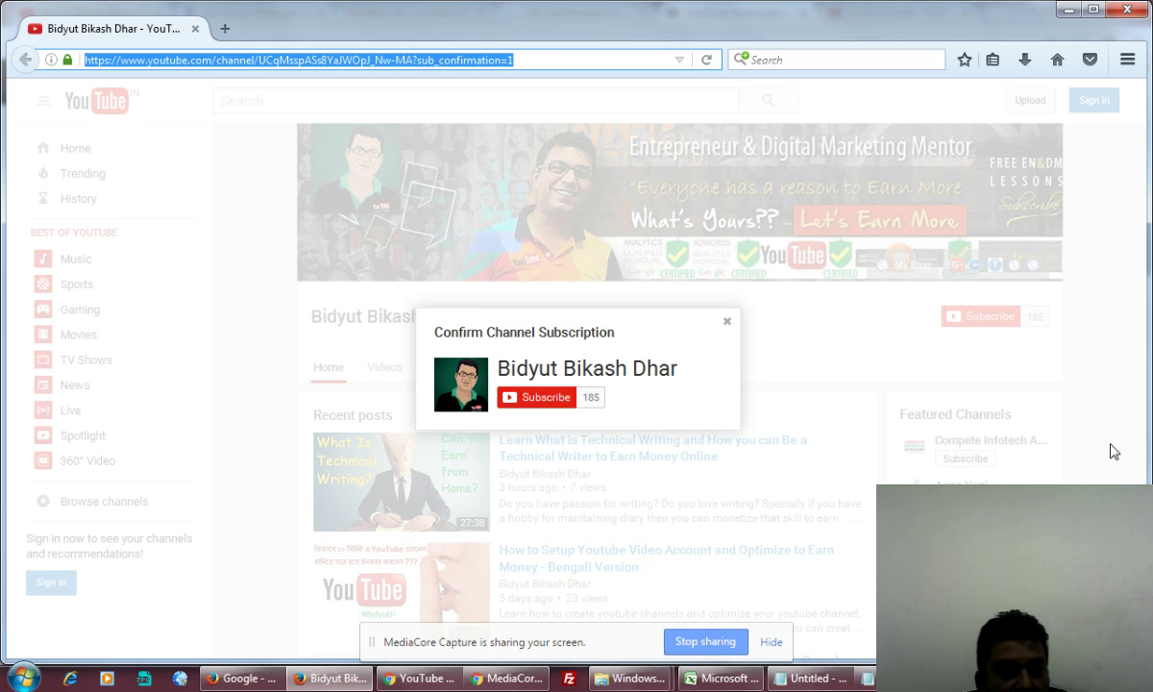
# Close both Firefox windows, the one with the subscription test page and the one with the Google home page
pyautogui.hotkey('alt', 'Tab')
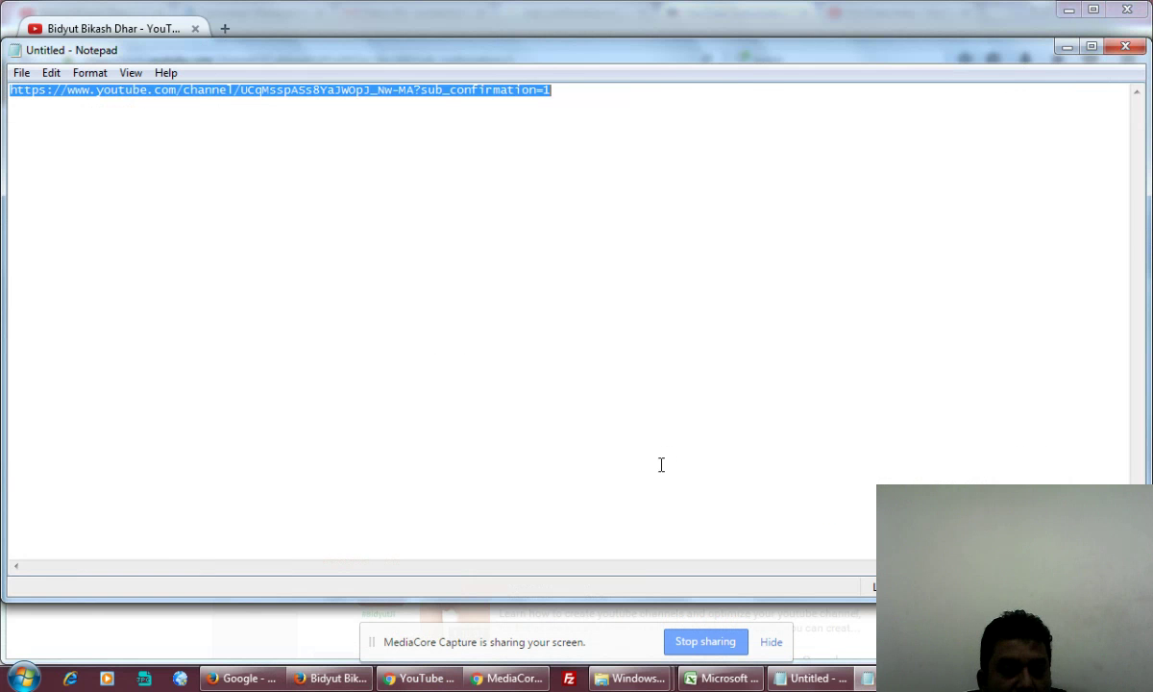
pyautogui.click(336, 681)
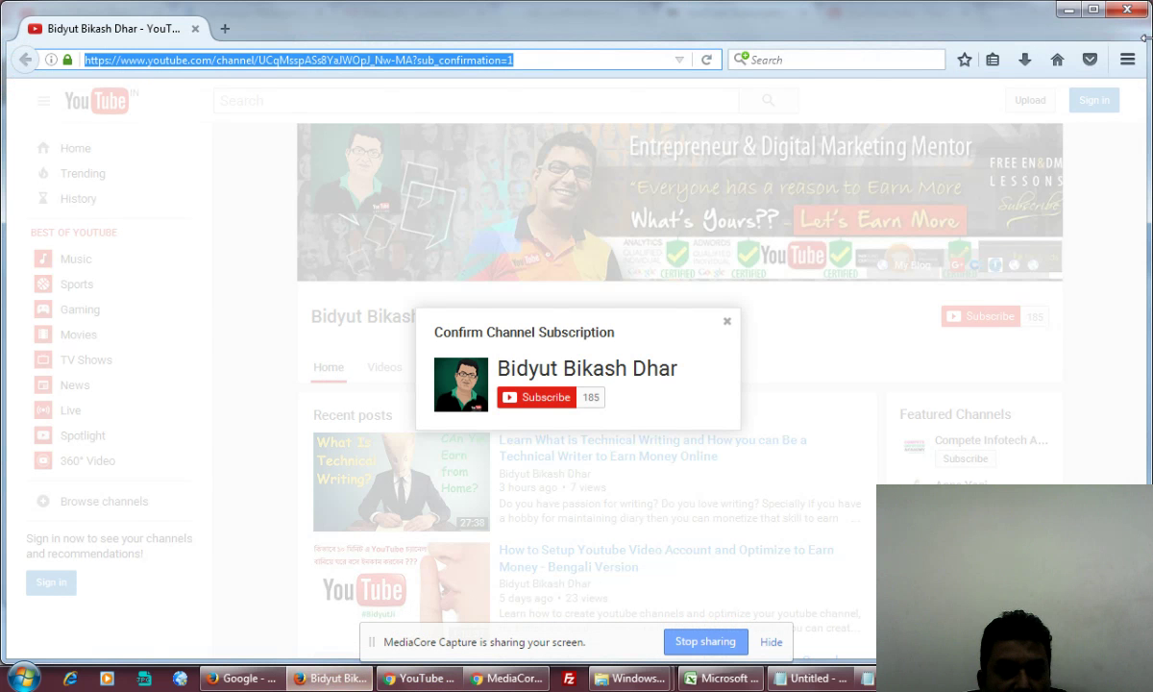
pyautogui.hotkey('alt', 'F4')
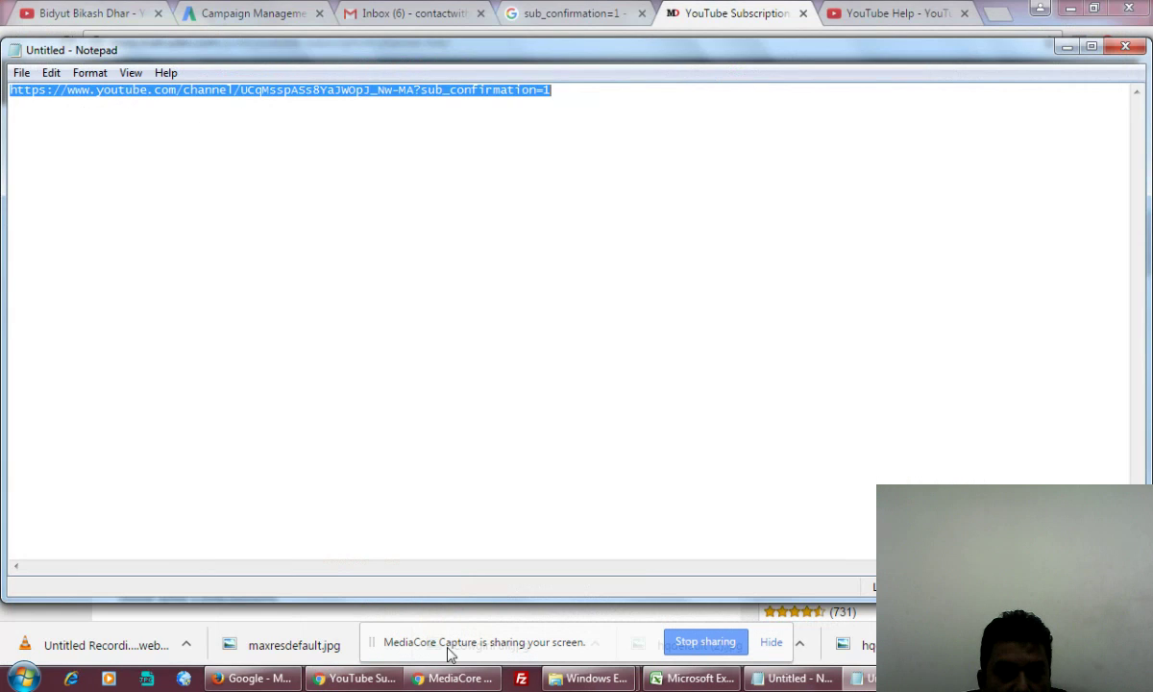
pyautogui.click(252, 678)
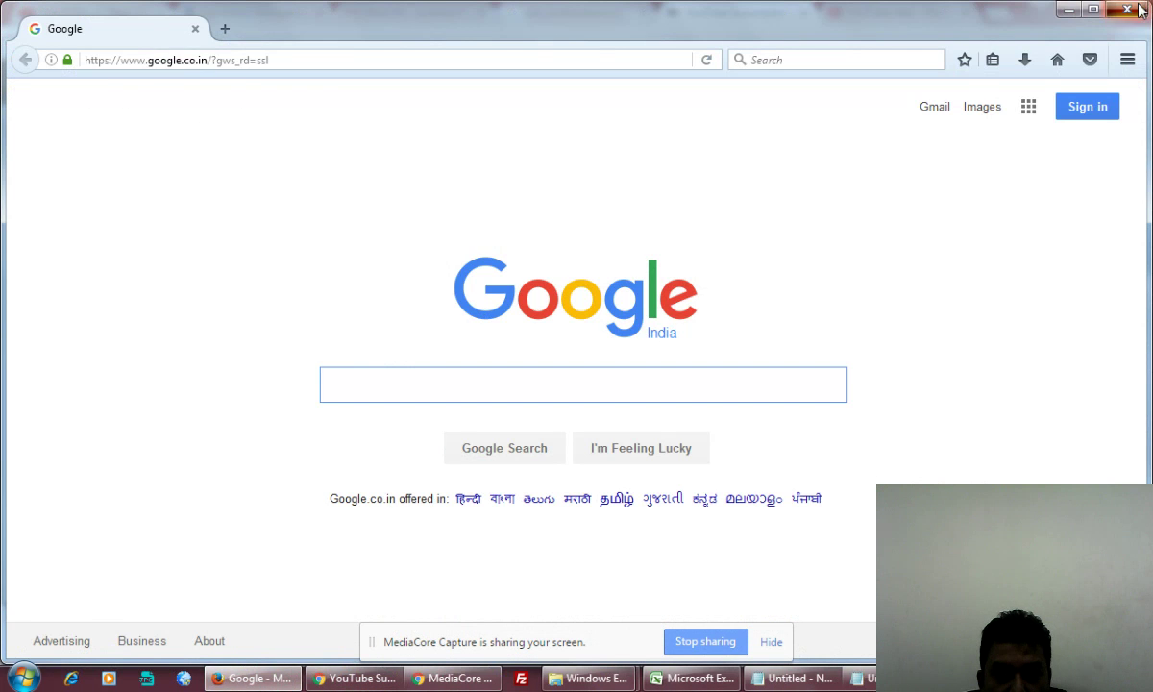
pyautogui.hotkey('alt', 'F4')
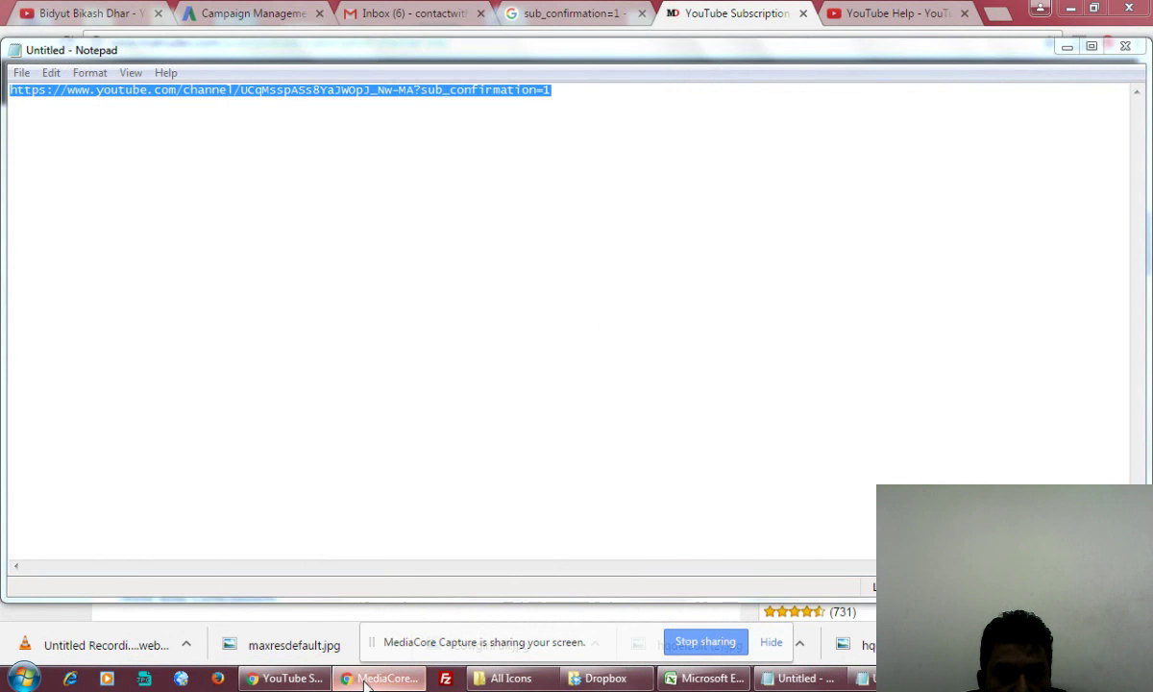
# Close the MatruDEV article, the YouTube Help channel page and the sub_confirmation=1 search results in Chrome
pyautogui.click(286, 679)
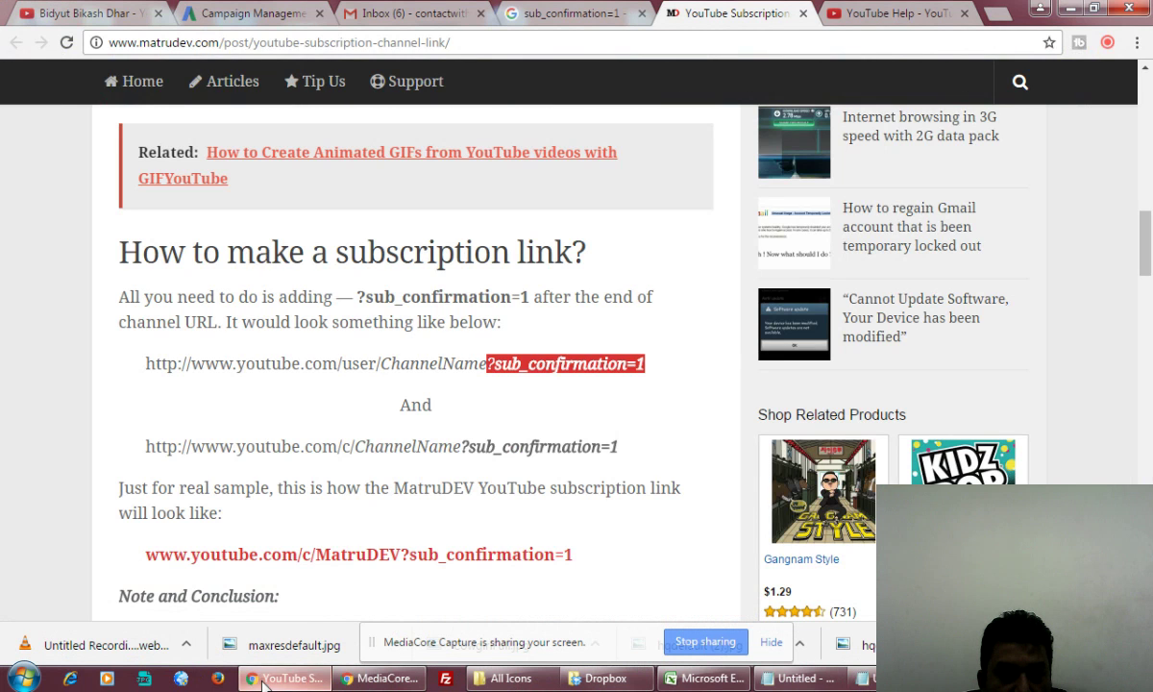
pyautogui.click(803, 13)
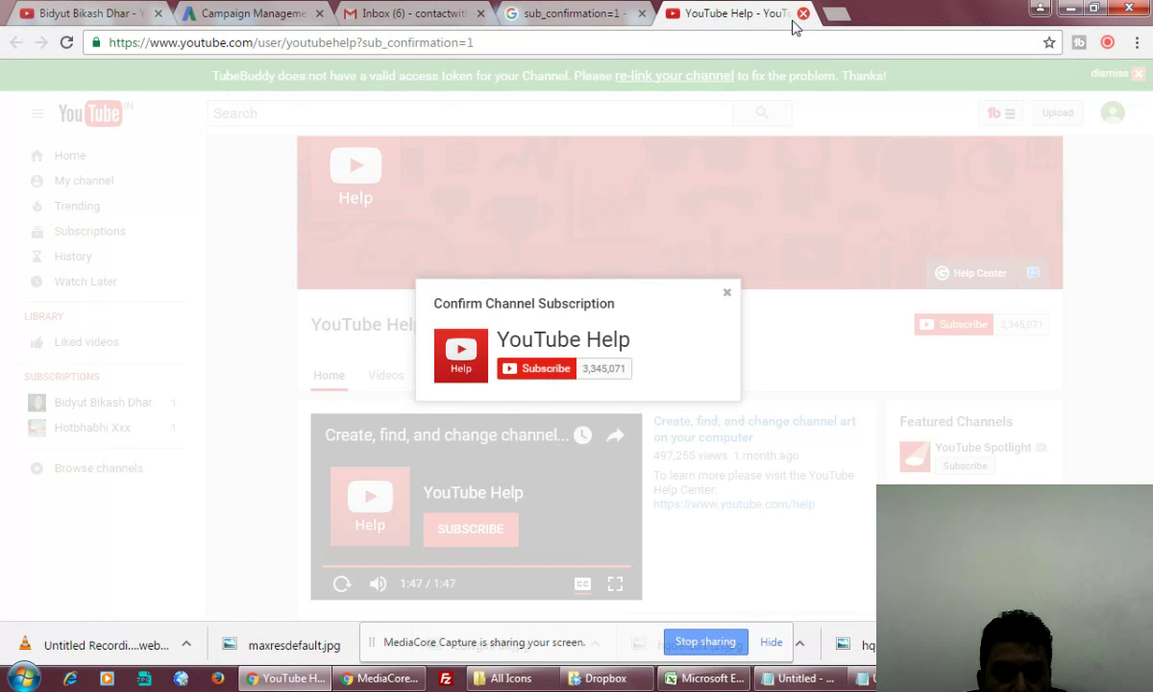
pyautogui.click(803, 14)
pyautogui.click(691, 14)
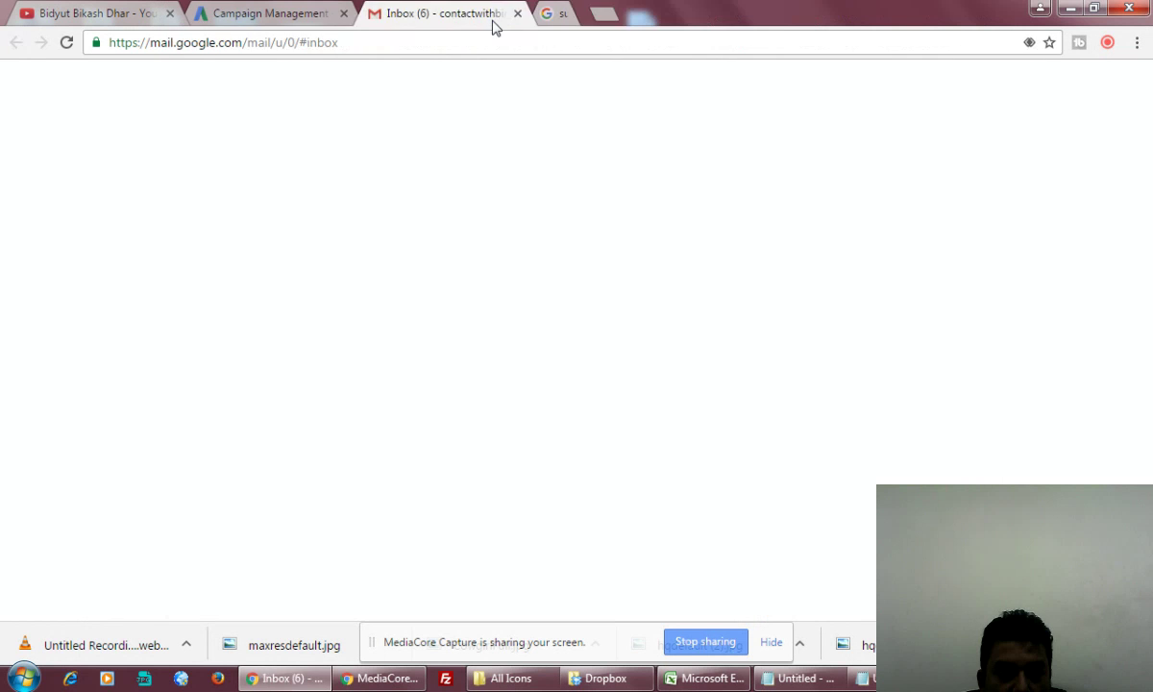
# Return to the AdWords campaign setup and choose "Visit your website" under Influence consideration as the marketing objective
pyautogui.click(269, 14)
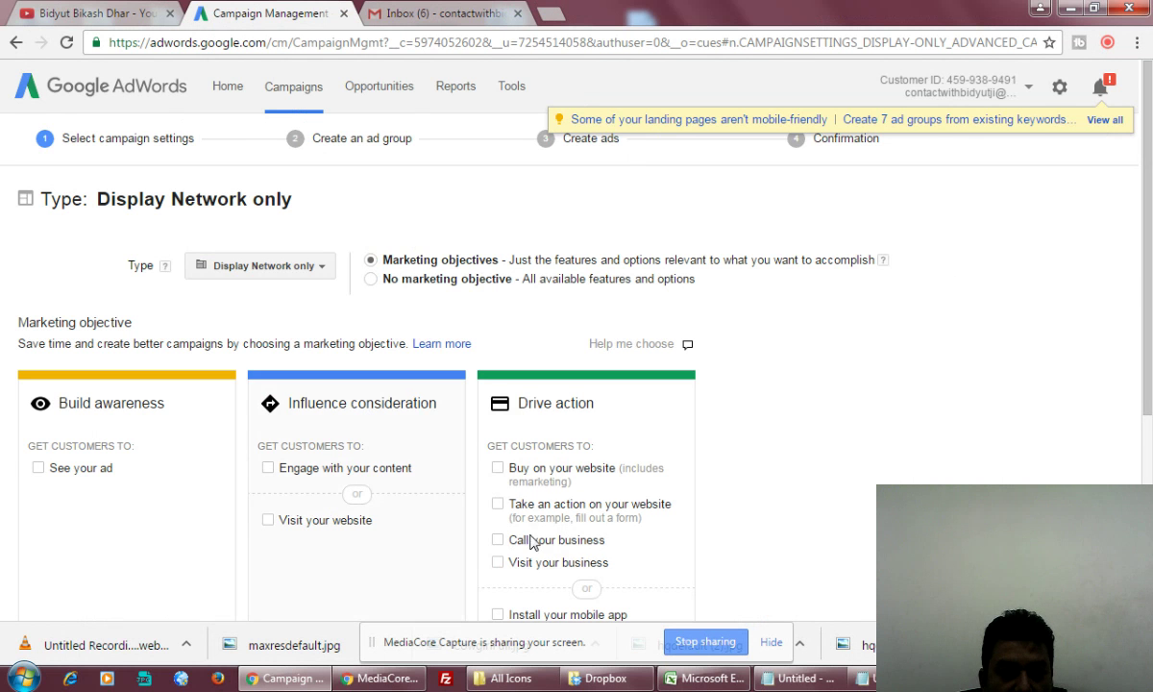
pyautogui.scroll(-1, 971, 463)
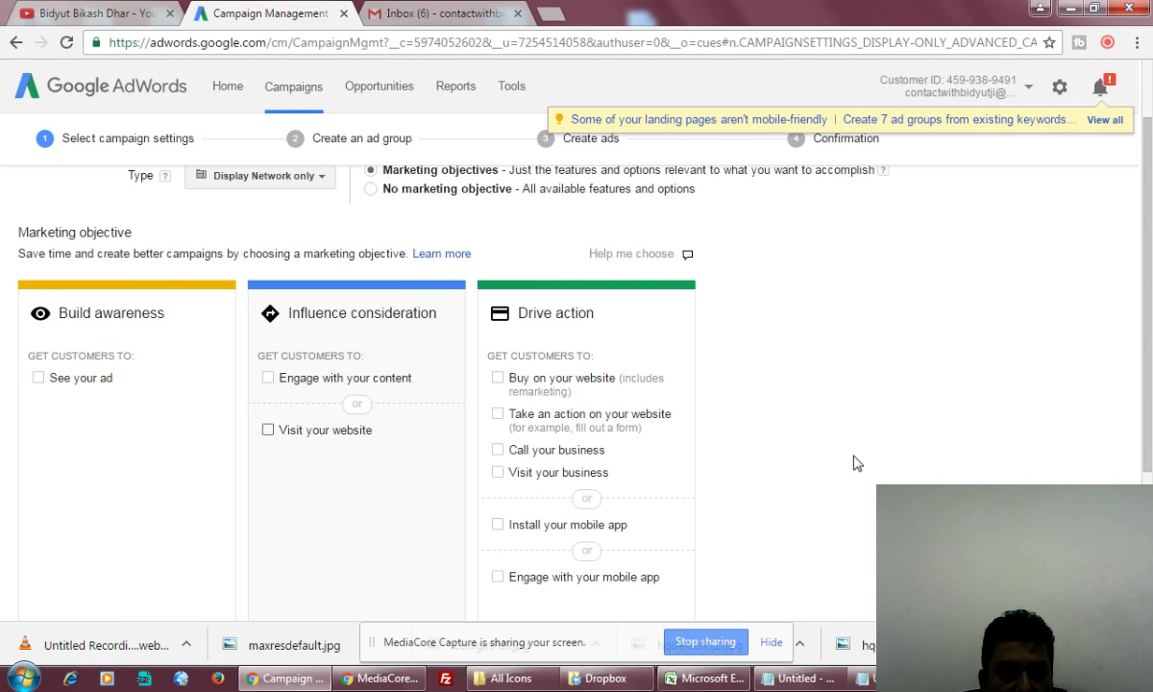
pyautogui.click(268, 430)
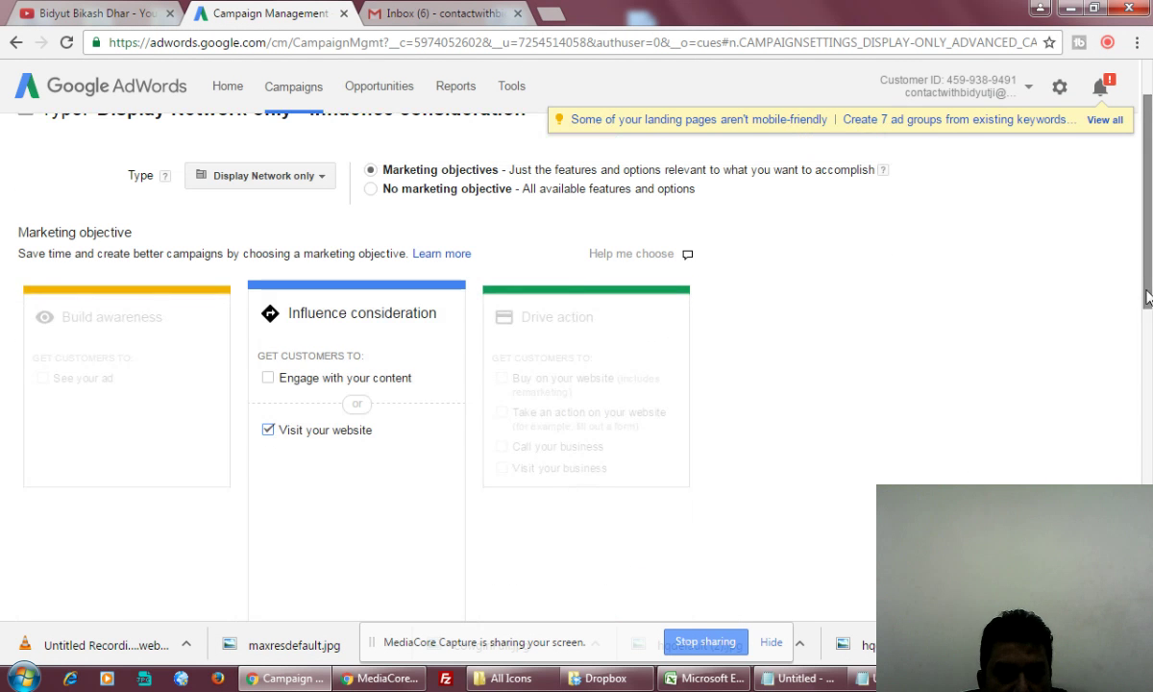
# Target the campaign at all countries and territories and at all languages
pyautogui.moveTo(1149, 297); pyautogui.dragTo(1148, 446)
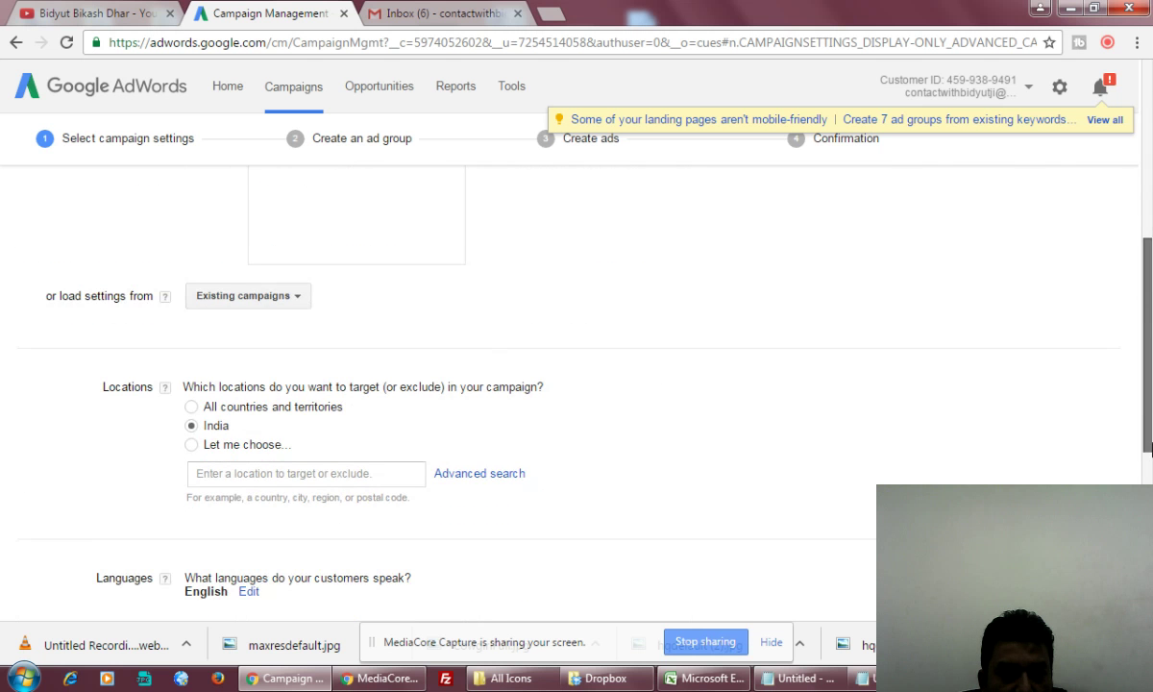
pyautogui.scroll(-1, 197, 432)
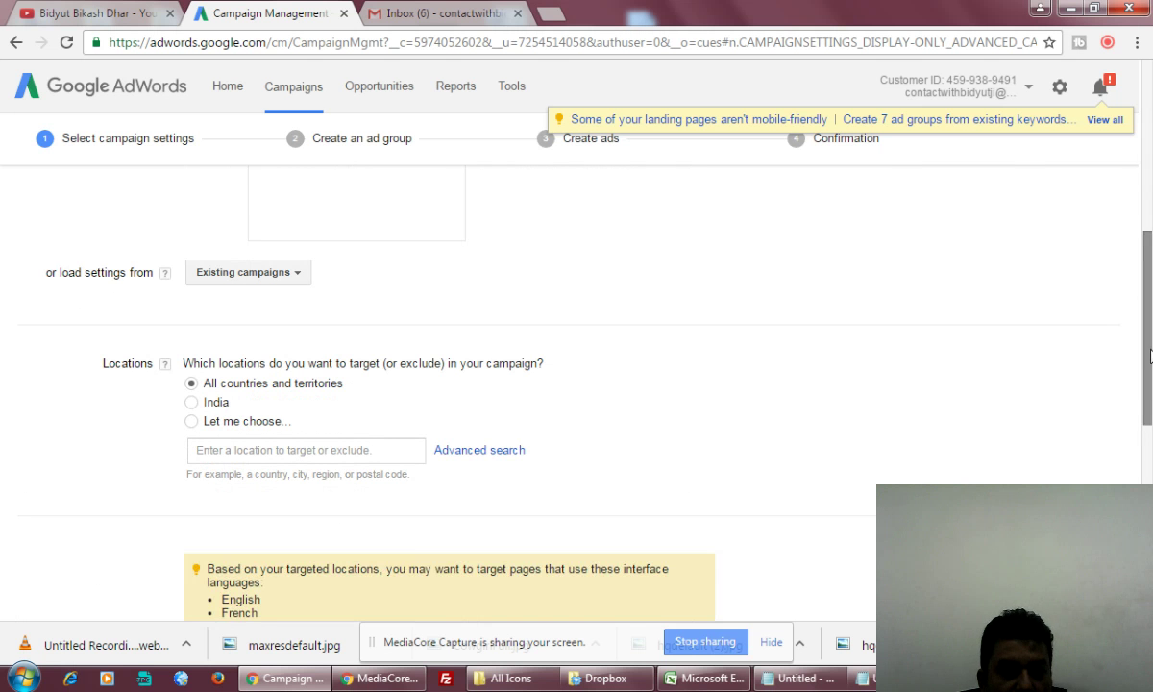
pyautogui.scroll(-1, 1148, 394)
pyautogui.scroll(-3, 1148, 394)
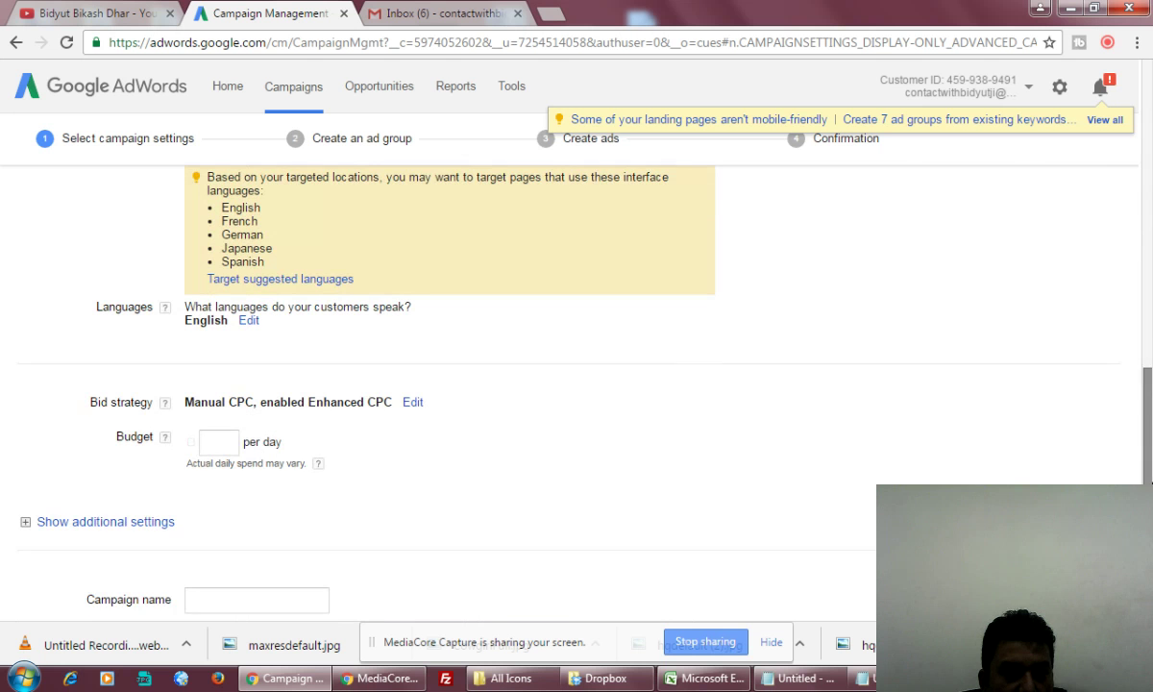
pyautogui.click(247, 320)
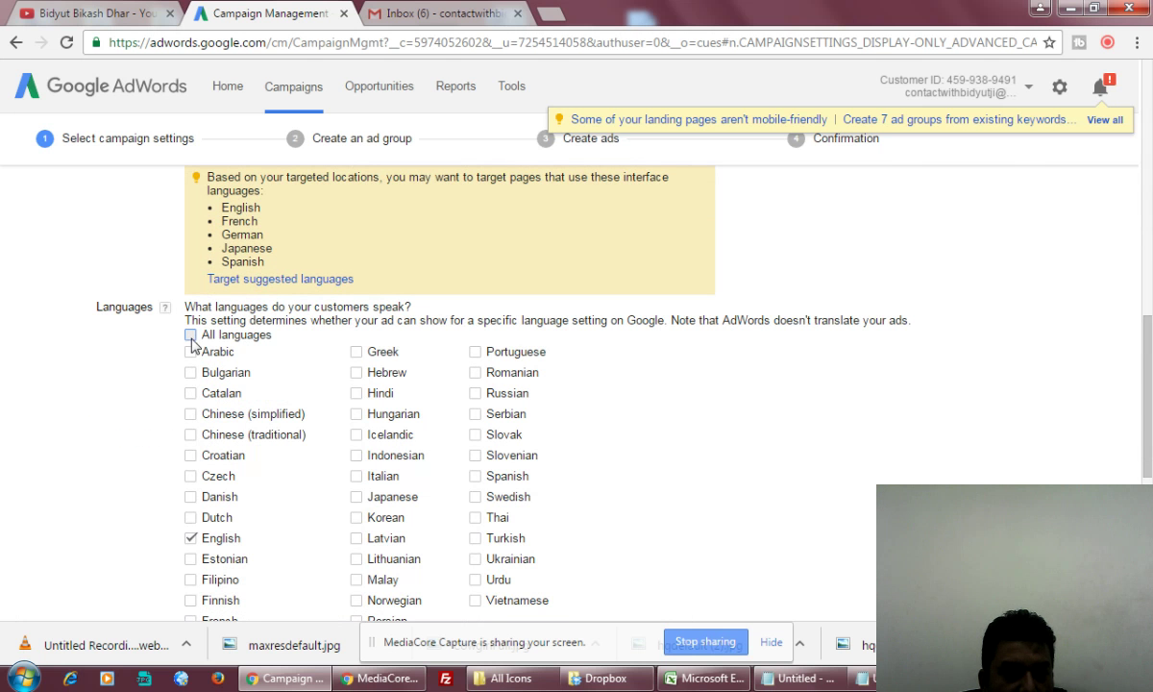
pyautogui.click(190, 335)
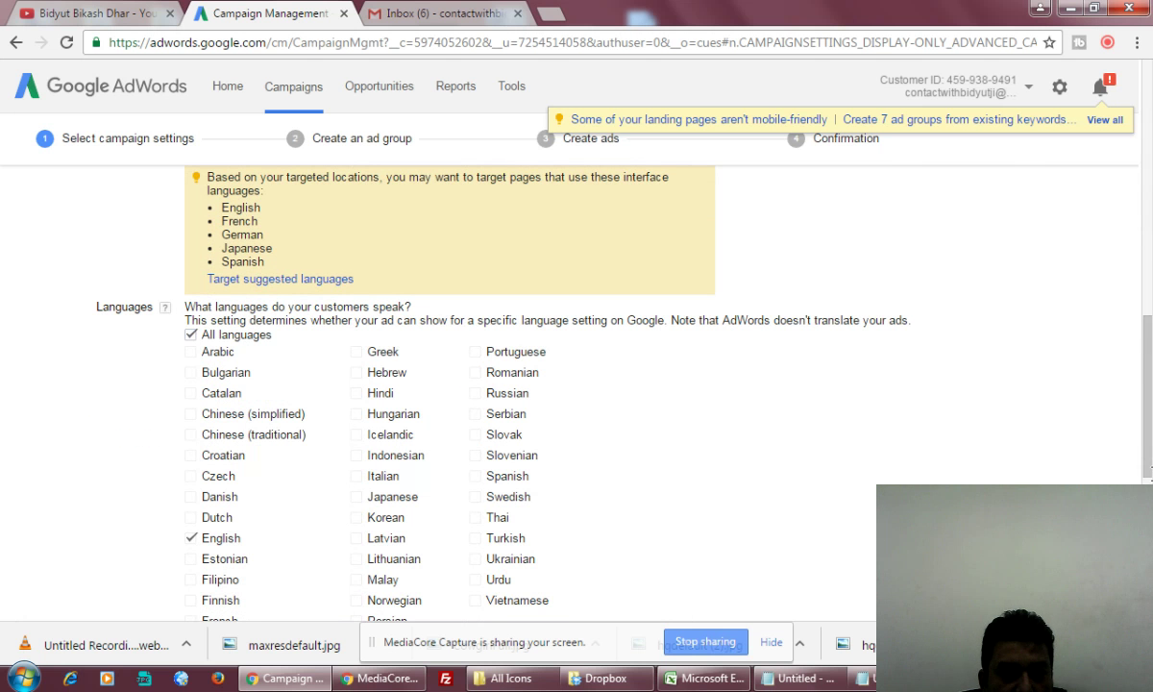
# Set the campaign's daily budget to 100
pyautogui.scroll(-10, 1146, 403)
pyautogui.scroll(1, 1077, 423)
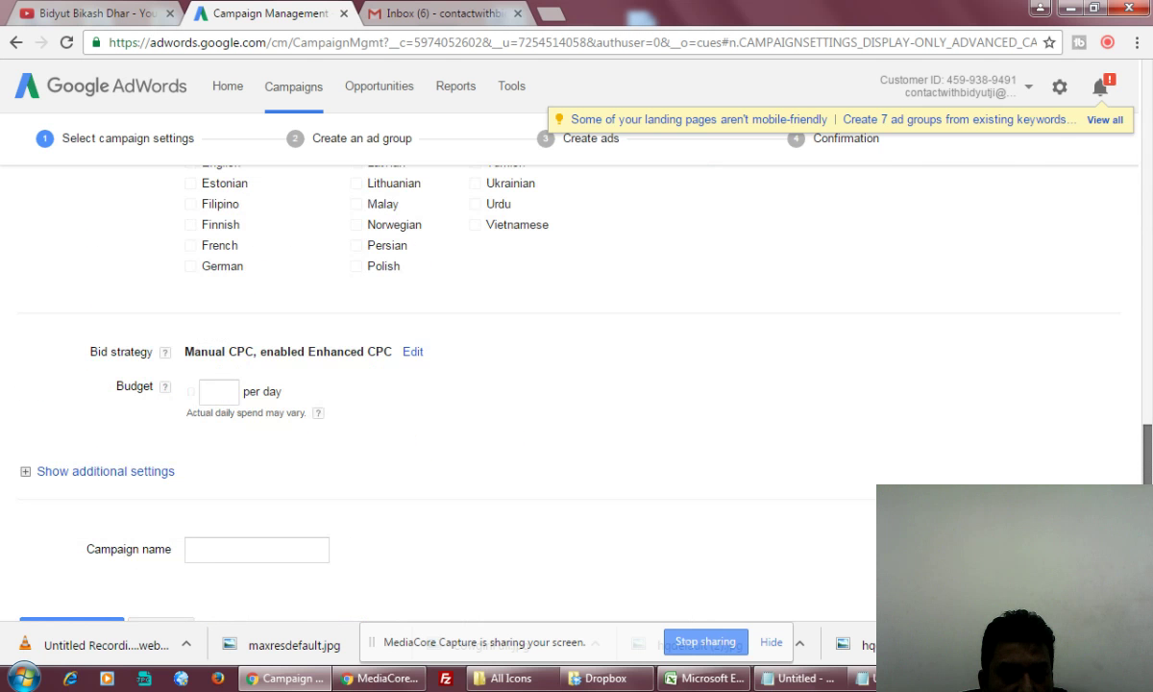
pyautogui.click(226, 391)
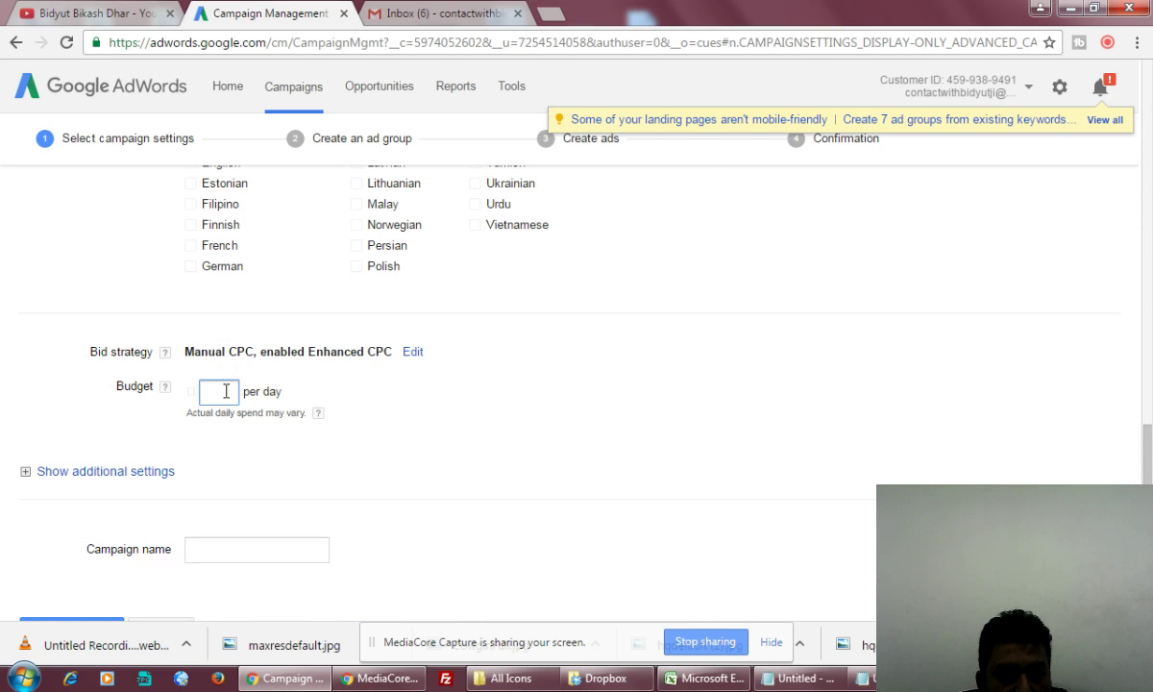
pyautogui.write('100')
pyautogui.click(619, 423)
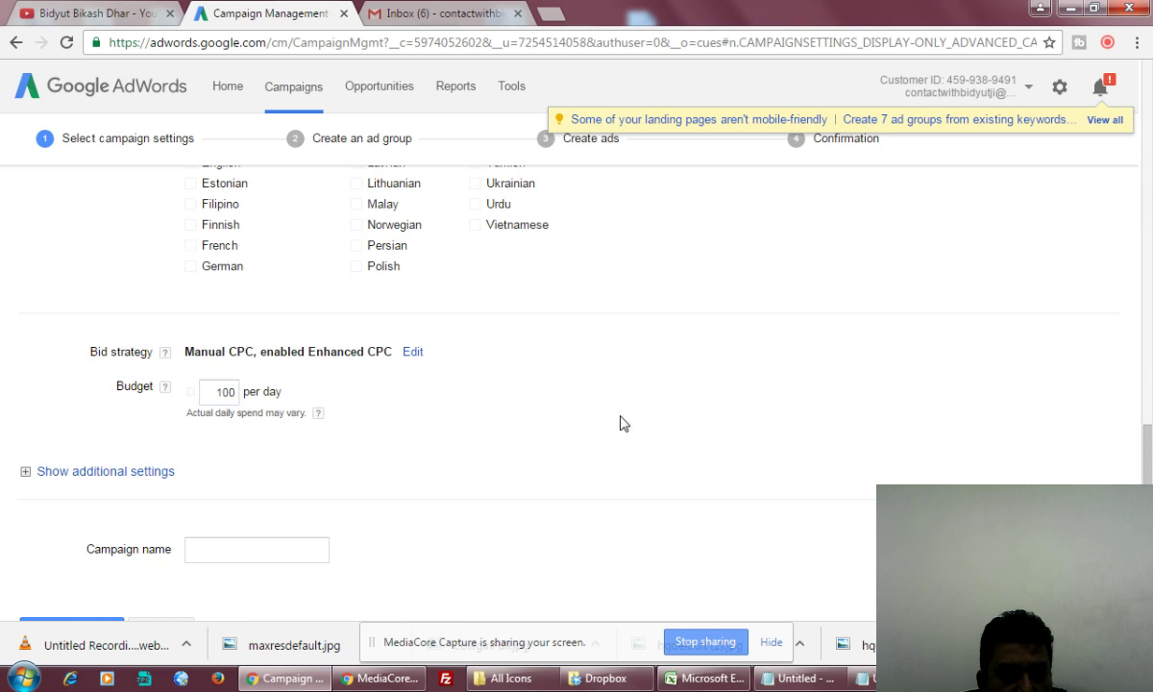
pyautogui.scroll(2, 619, 423)
pyautogui.scroll(-1, 620, 423)
pyautogui.scroll(-2, 620, 423)
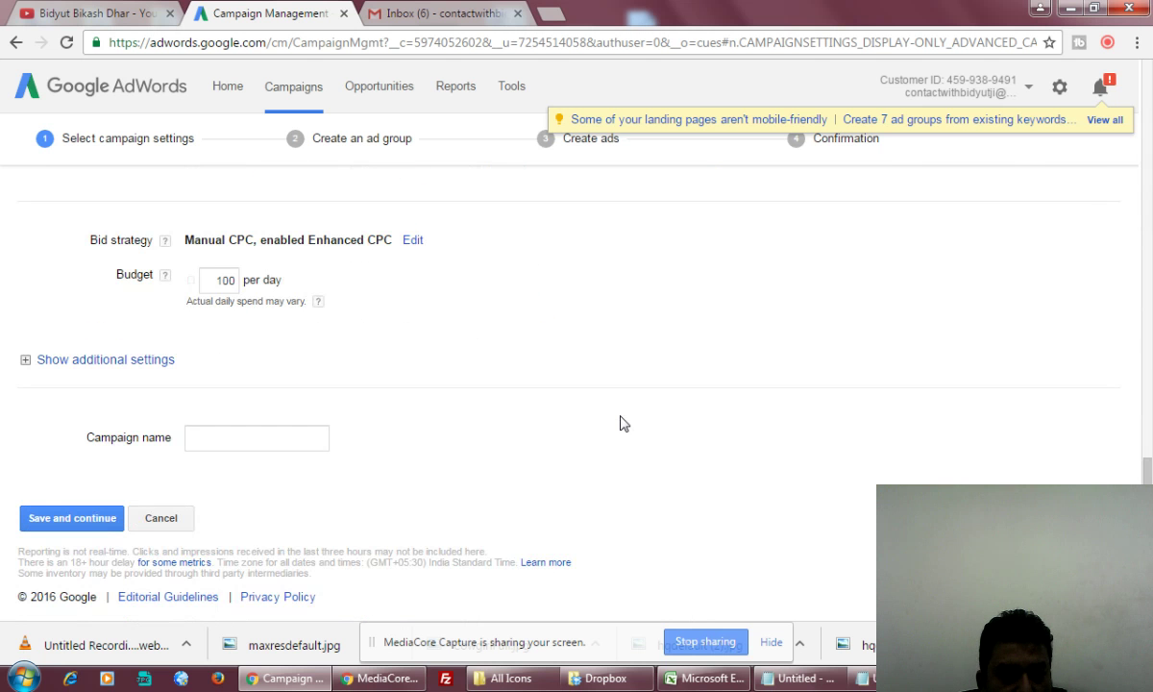
# Name the campaign "Youtube" followed by the channel owner's name and "Channel Subscriber", and save the settings to continue
pyautogui.click(259, 444)
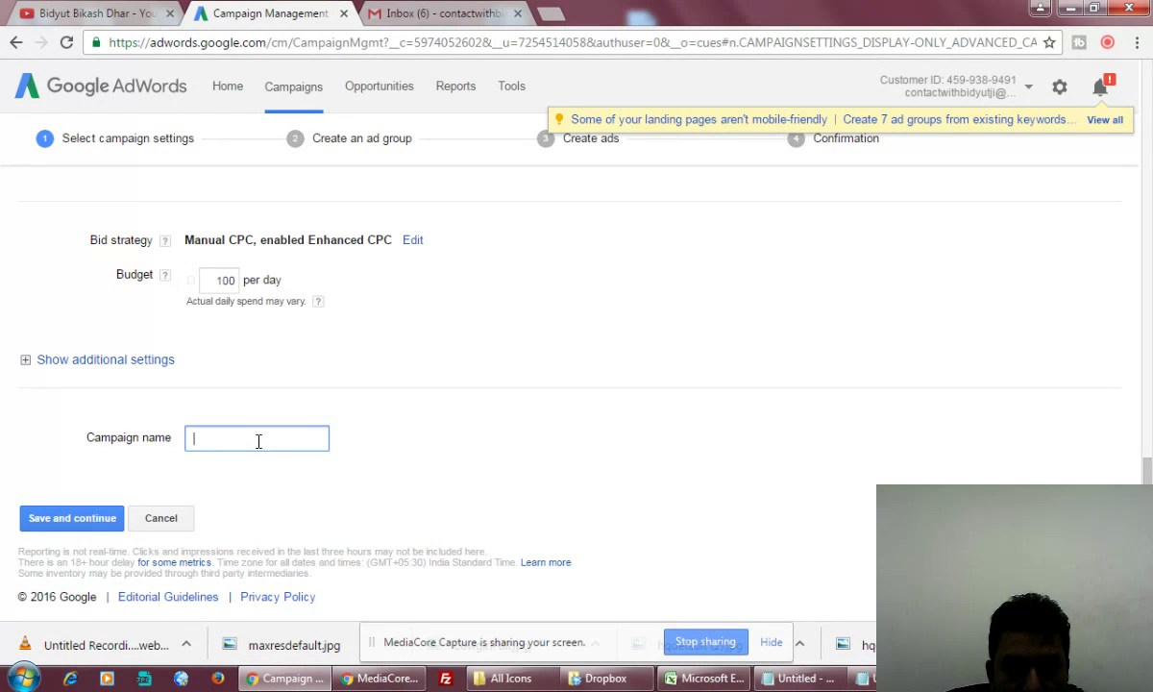
pyautogui.write('Youtube Bid')
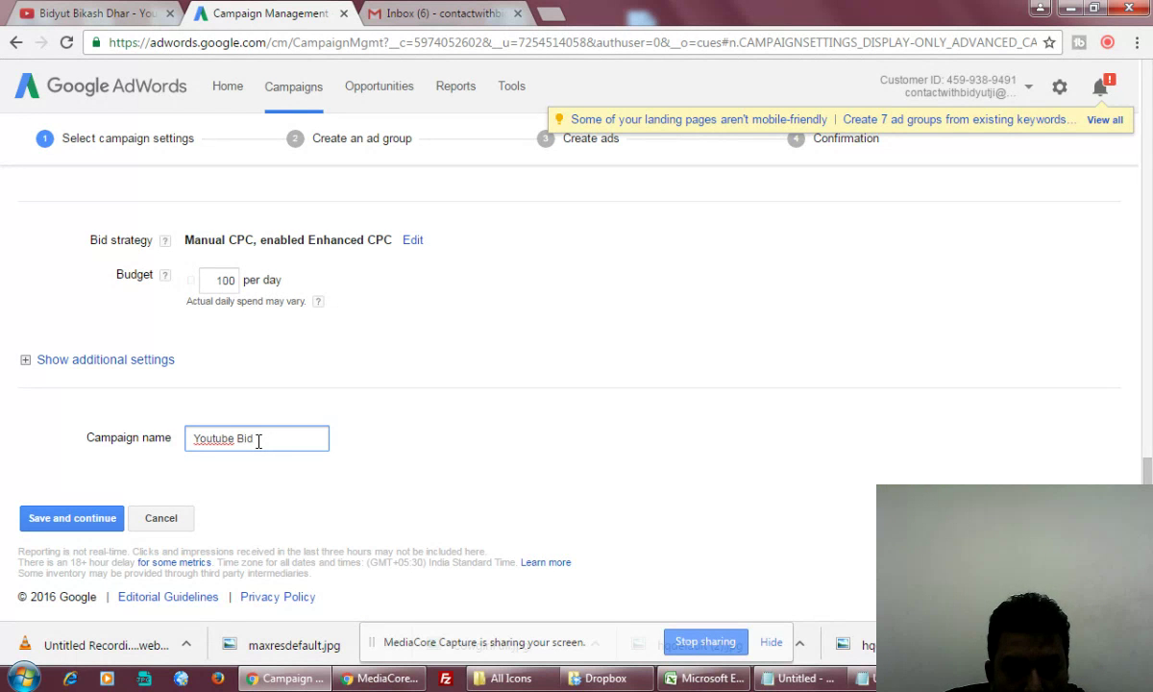
pyautogui.write('yut')
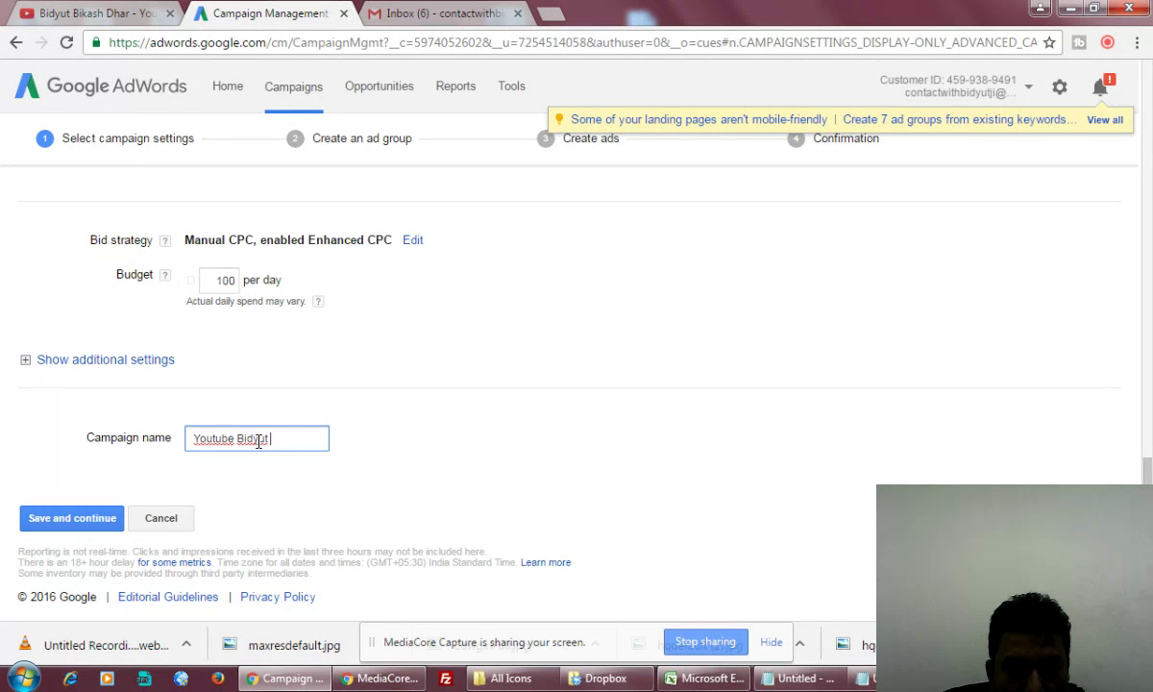
pyautogui.write(' Ji Channel')
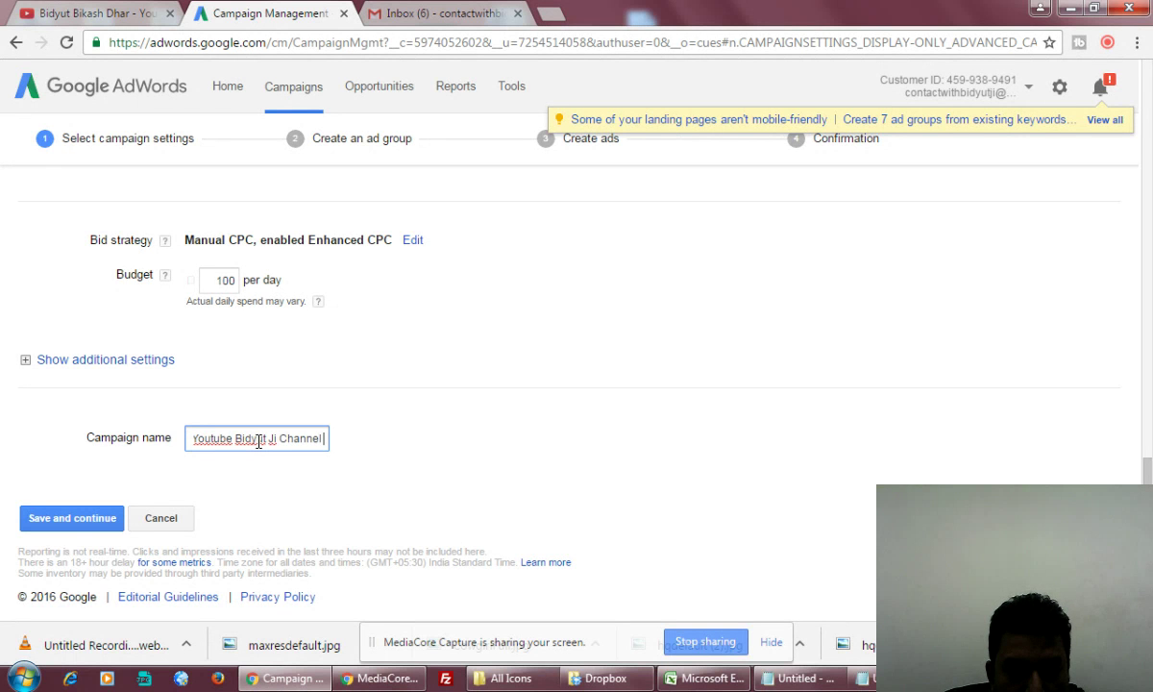
pyautogui.write(' Subscriber')
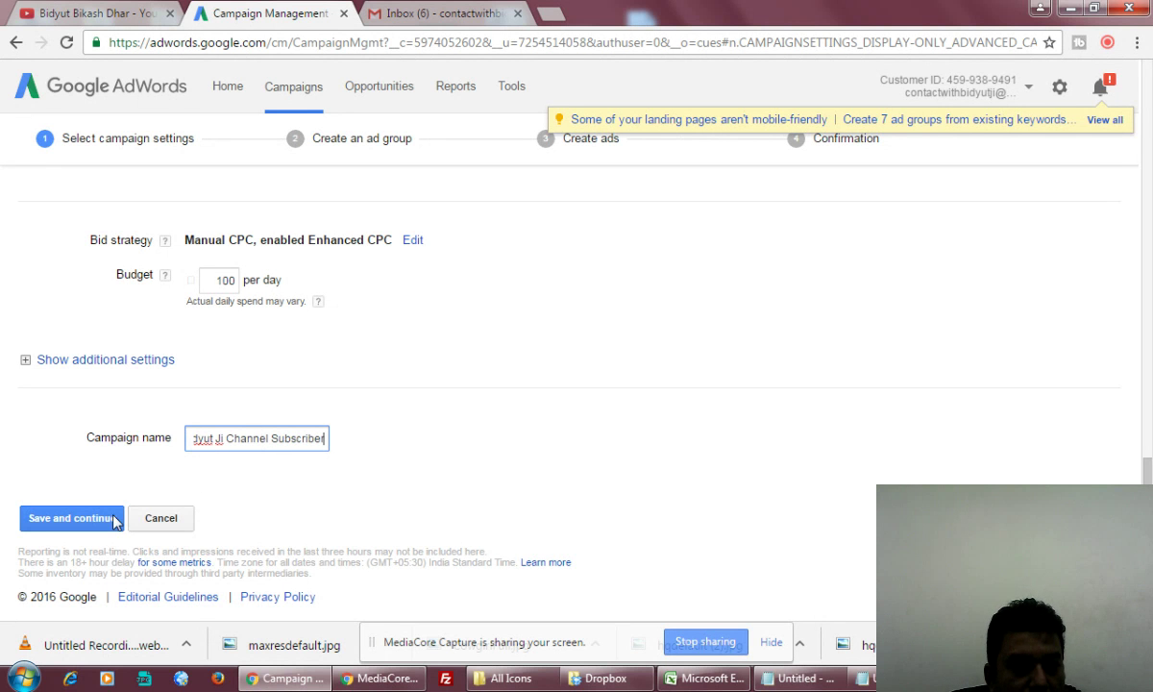
pyautogui.click(39, 520)
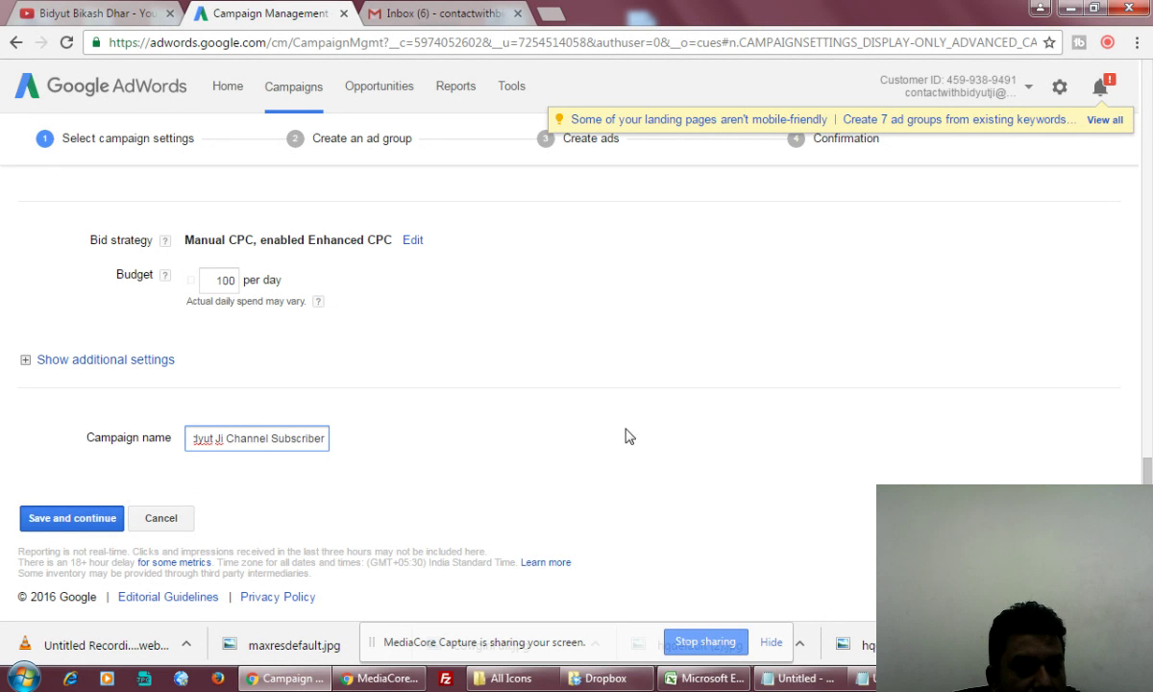
pyautogui.press('Return')
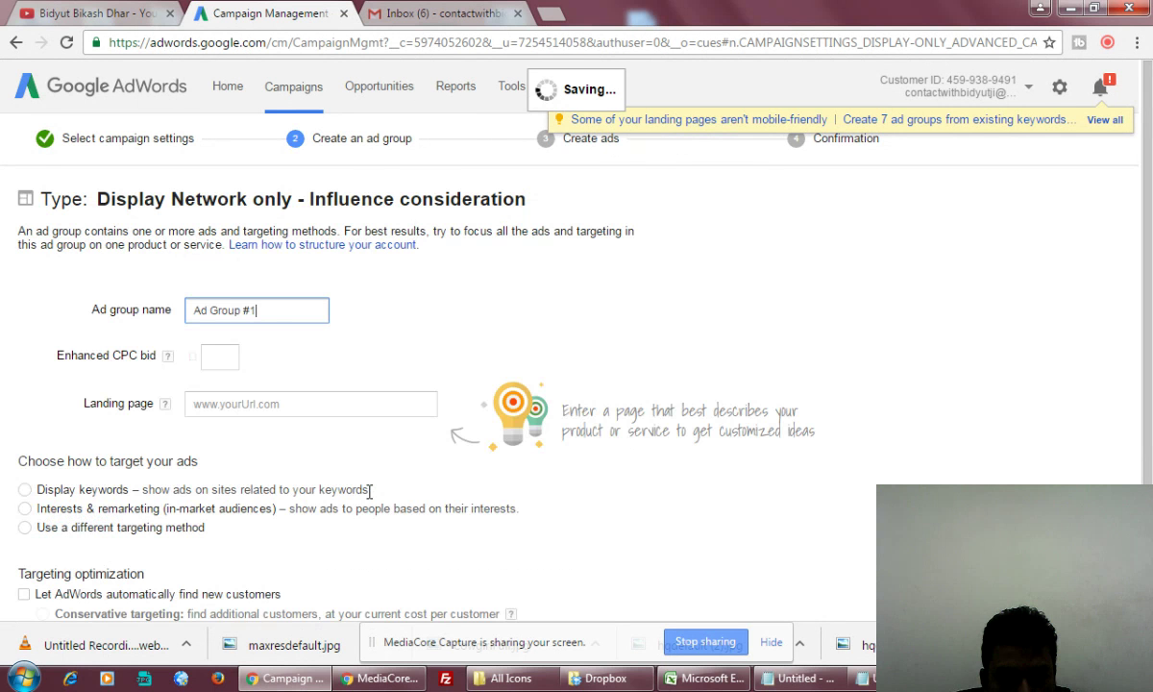
# Enter the copied channel subscription link as the ad group's landing page, closing the "All Icons" folder window beforehand
pyautogui.press('Tab')
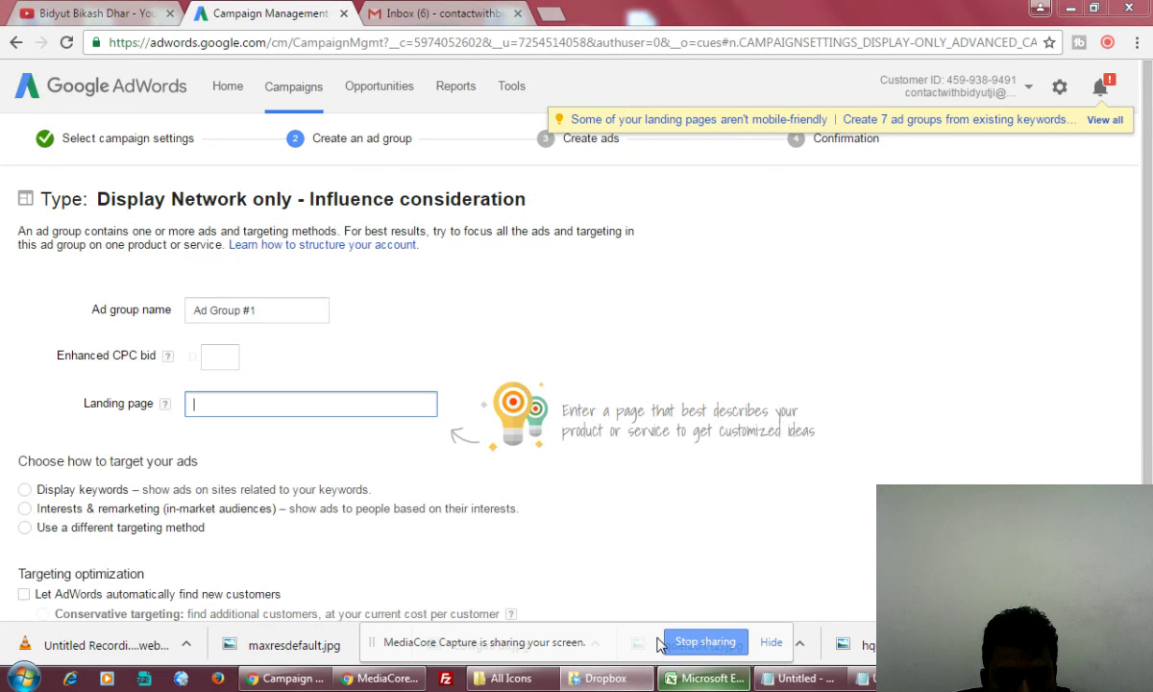
pyautogui.moveTo(688, 670)
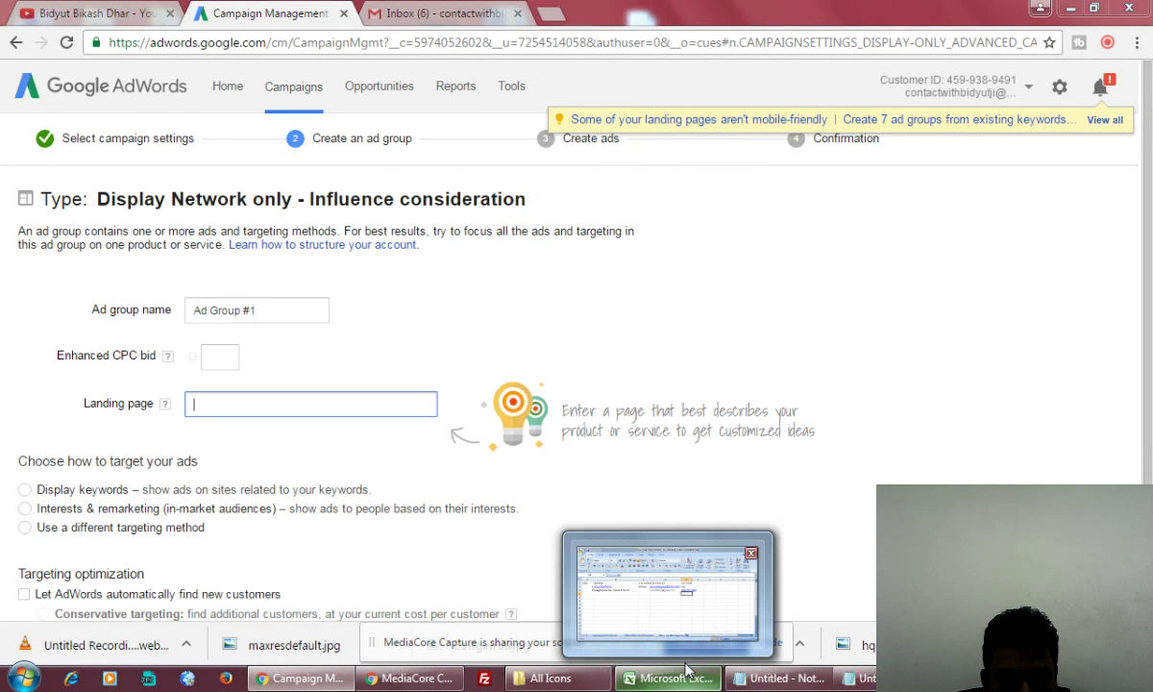
pyautogui.rightClick(558, 675)
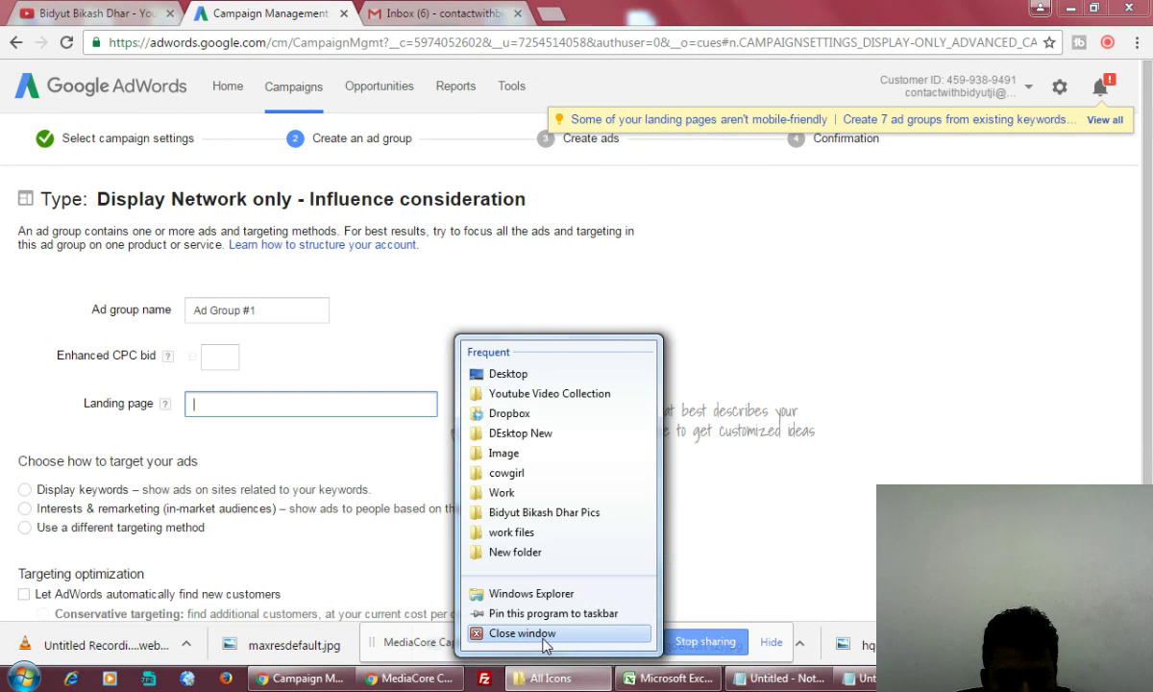
pyautogui.click(543, 637)
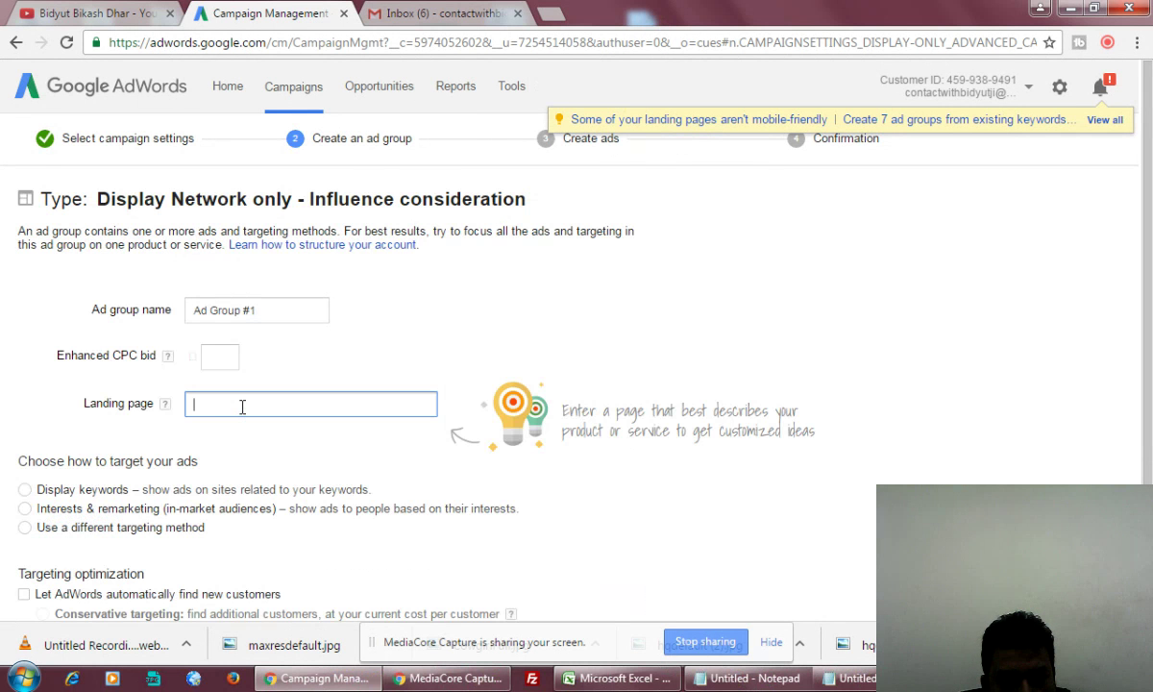
pyautogui.hotkey('ctrl', 'v')
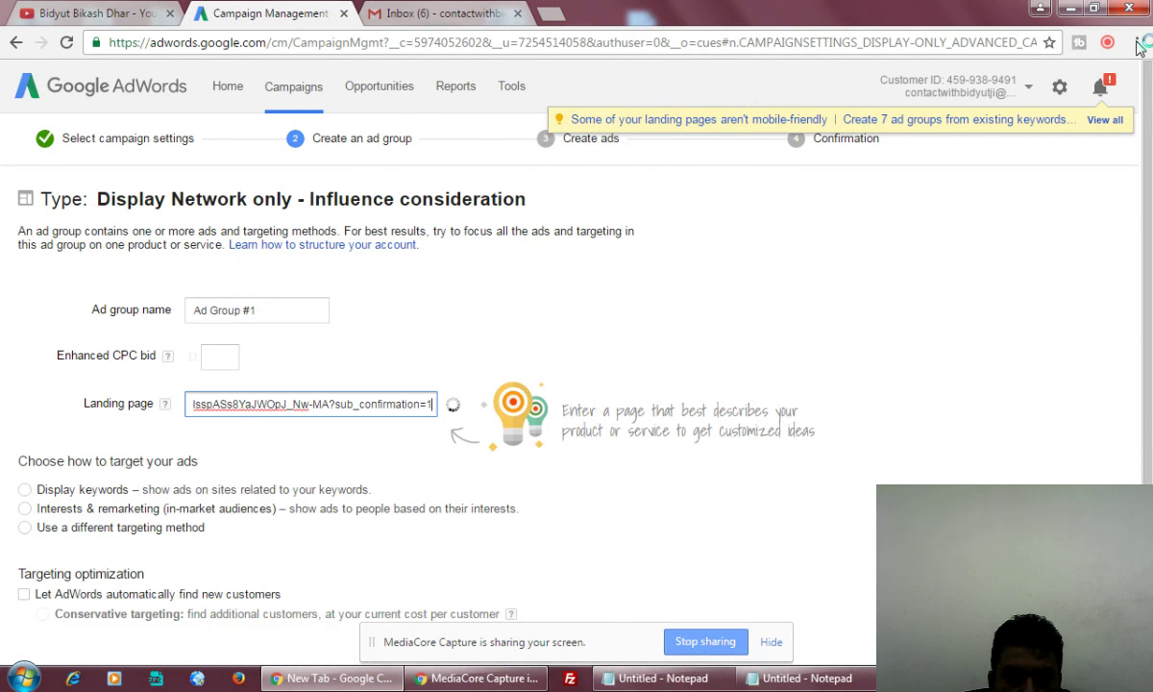
# Open Chrome's extensions page in a new tab and choose to wait for the unresponsive AdWords page
pyautogui.hotkey('ctrl', 't')
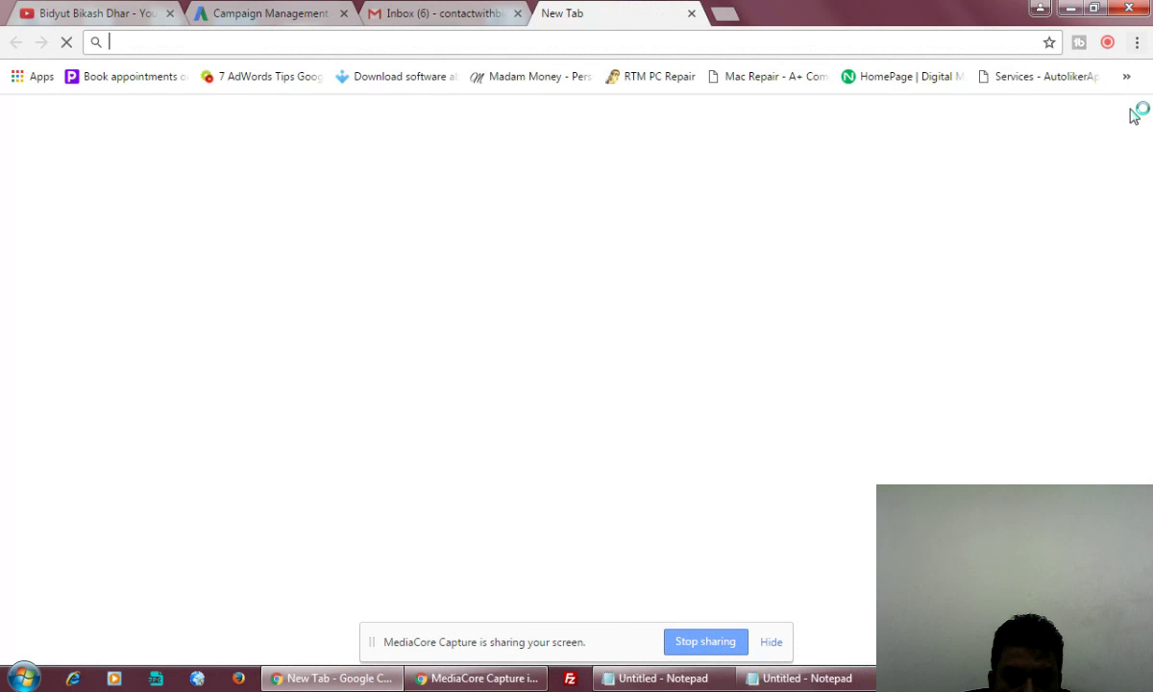
pyautogui.click(1136, 42)
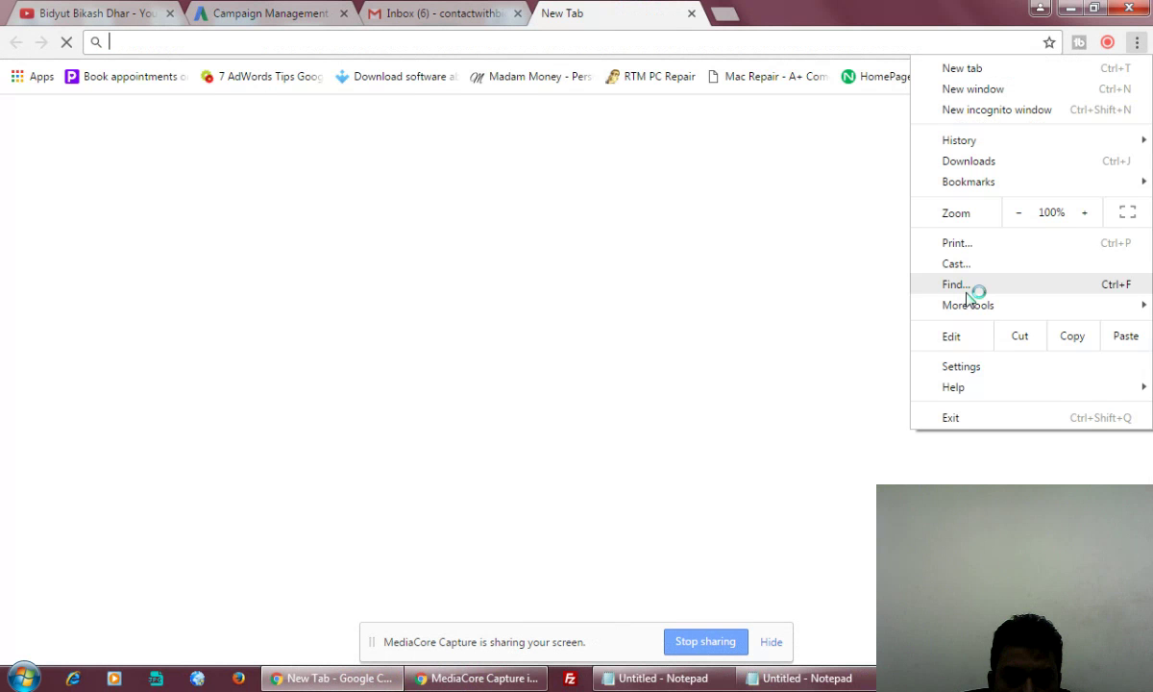
pyautogui.click(727, 387)
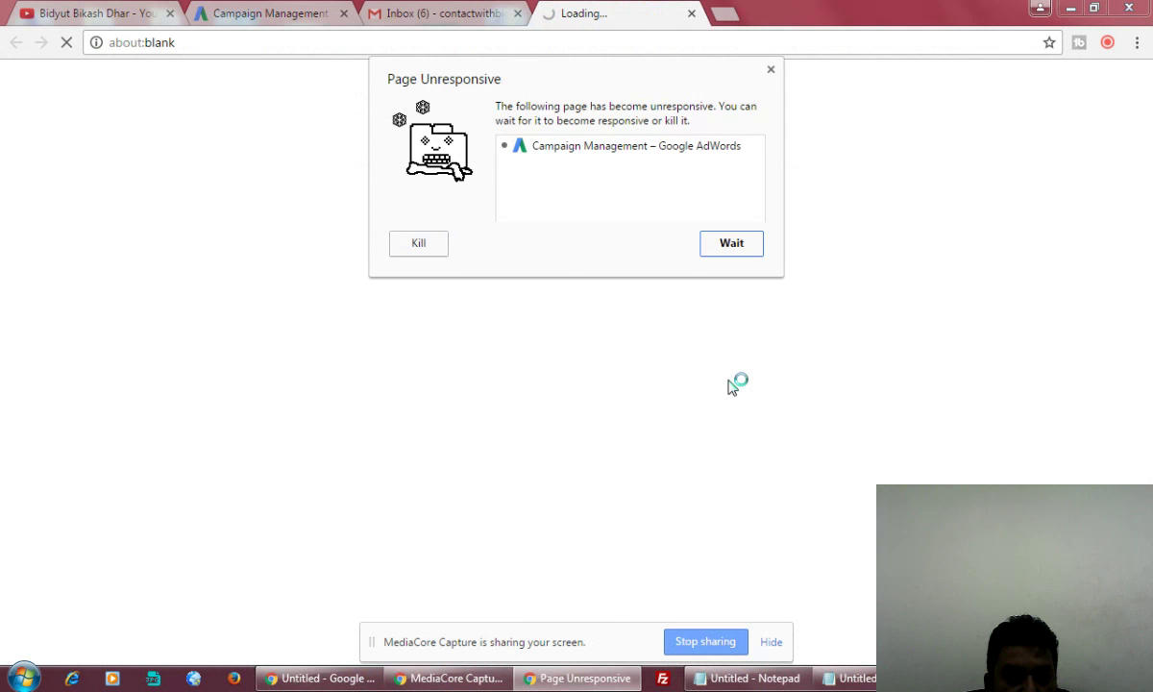
pyautogui.click(729, 244)
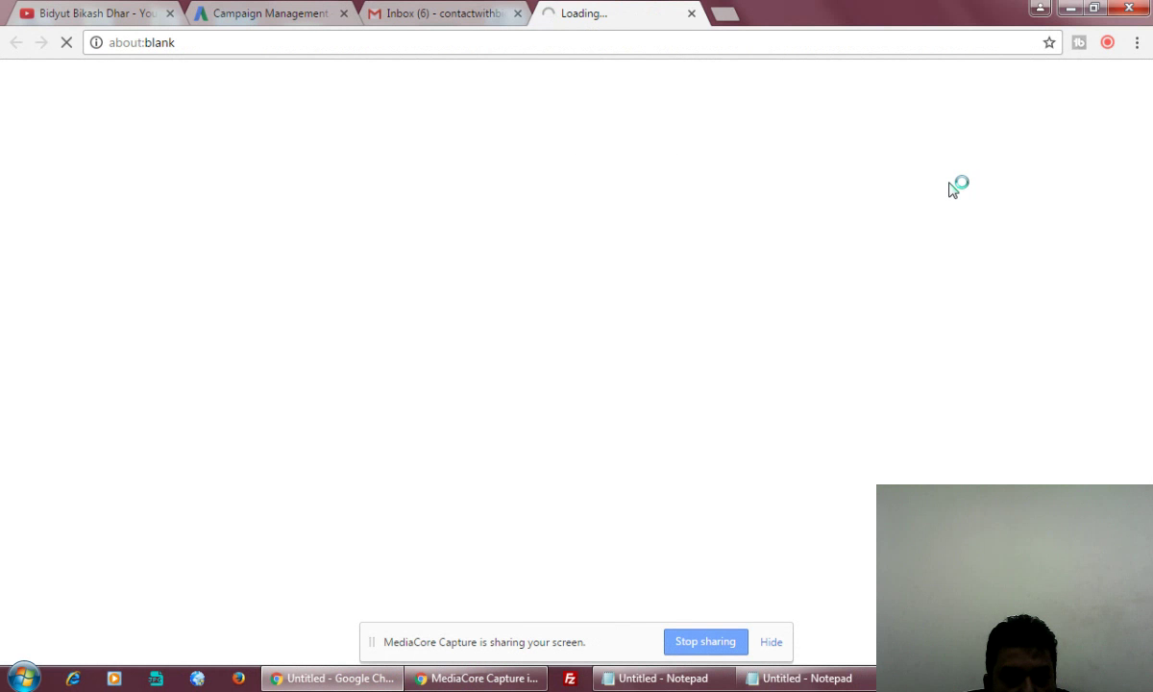
# Check the loading AdWords and extensions tabs, and reload the blank AdWords campaign page
pyautogui.click(203, 12)
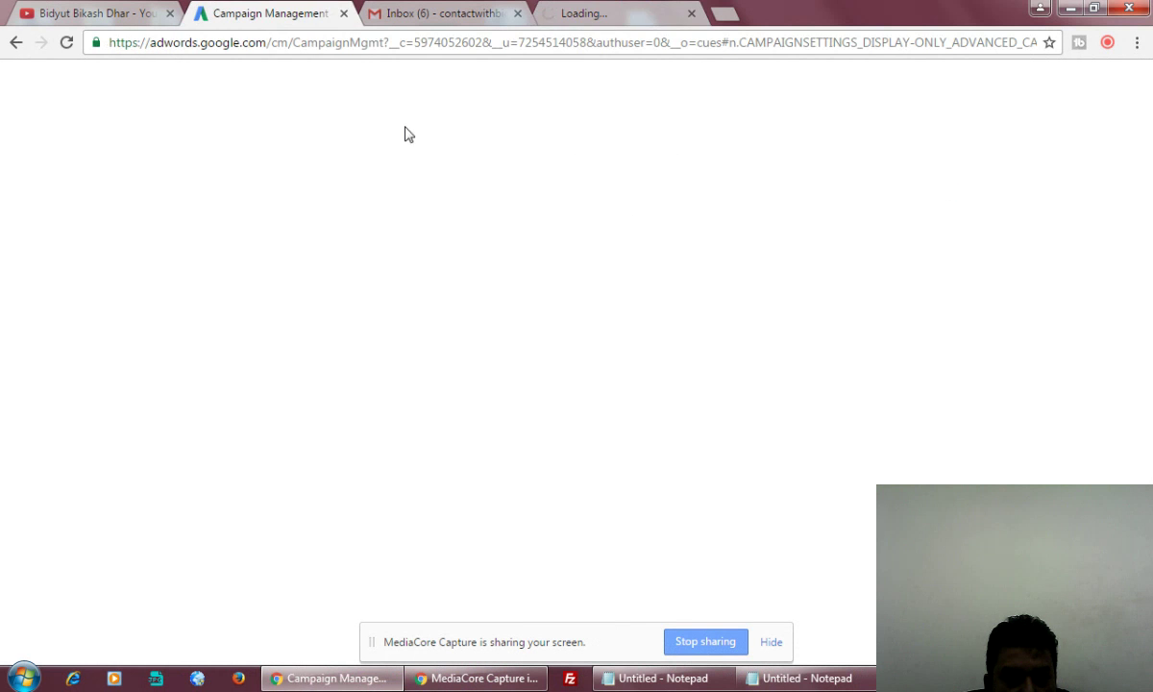
pyautogui.click(601, 15)
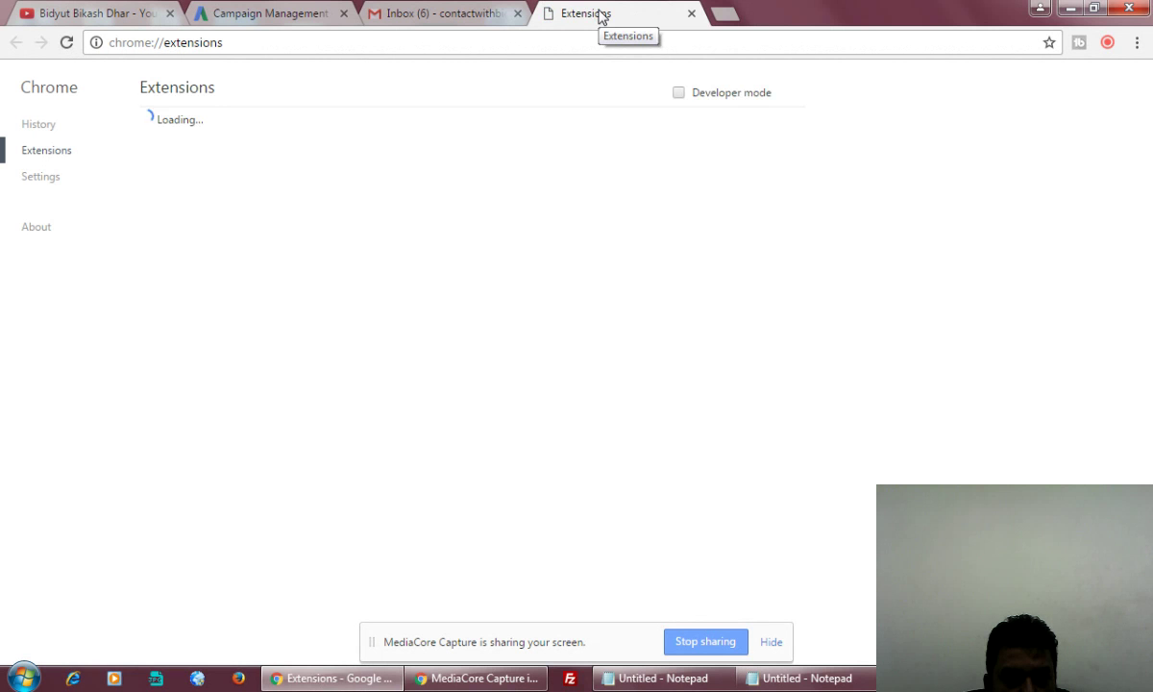
pyautogui.click(243, 17)
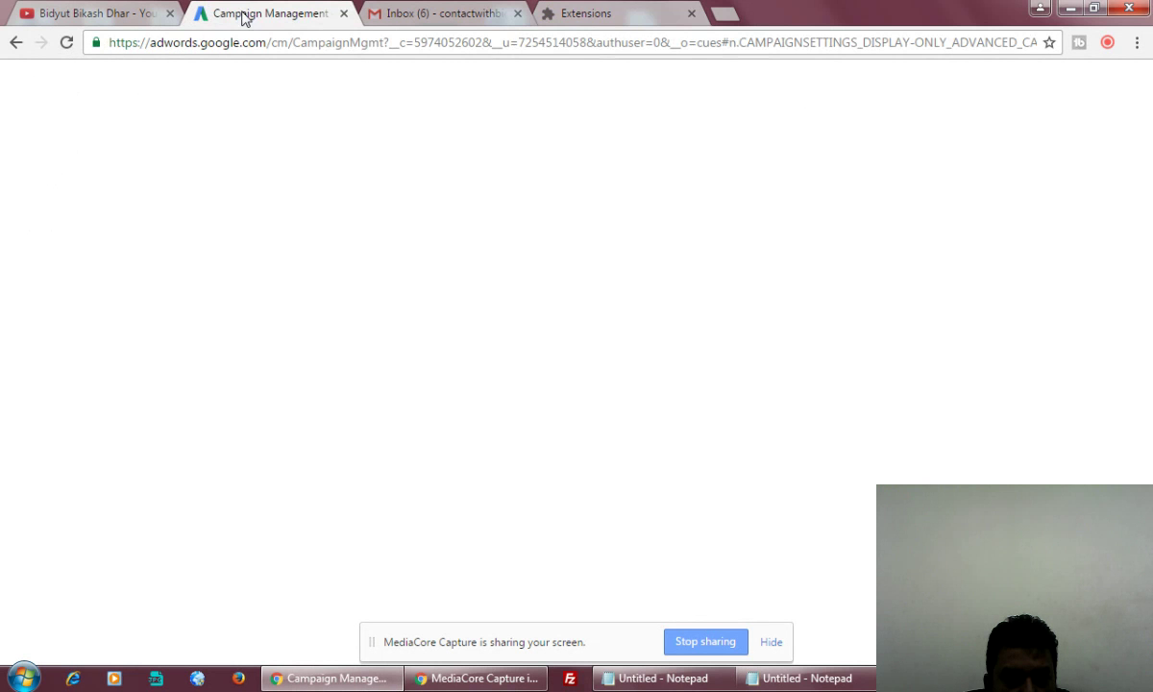
pyautogui.click(67, 44)
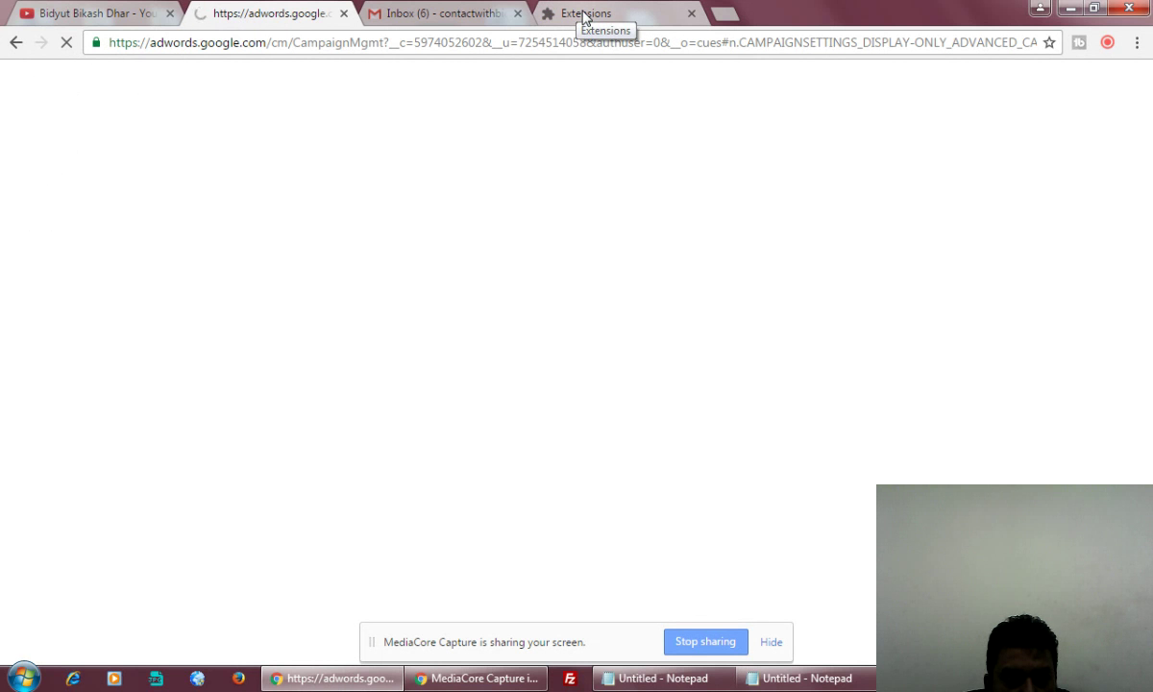
# Disable the YouTube Tools: TubeBuddy extension and close the extensions page
pyautogui.click(583, 17)
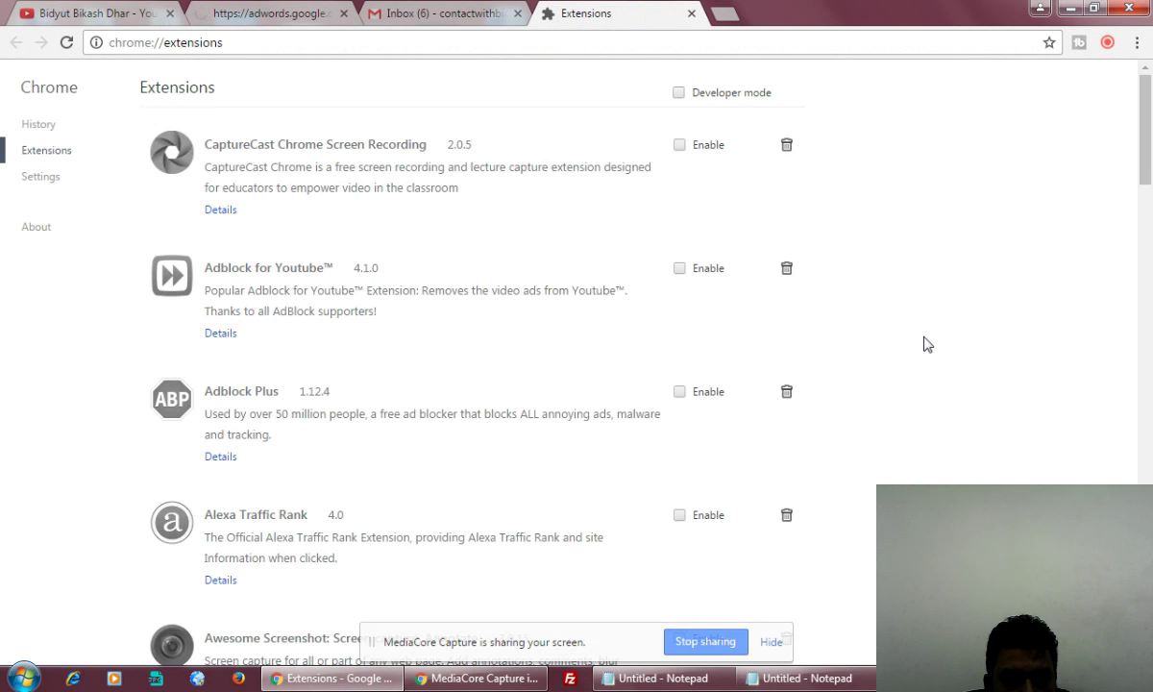
pyautogui.scroll(-12, 923, 342)
pyautogui.scroll(-6, 927, 332)
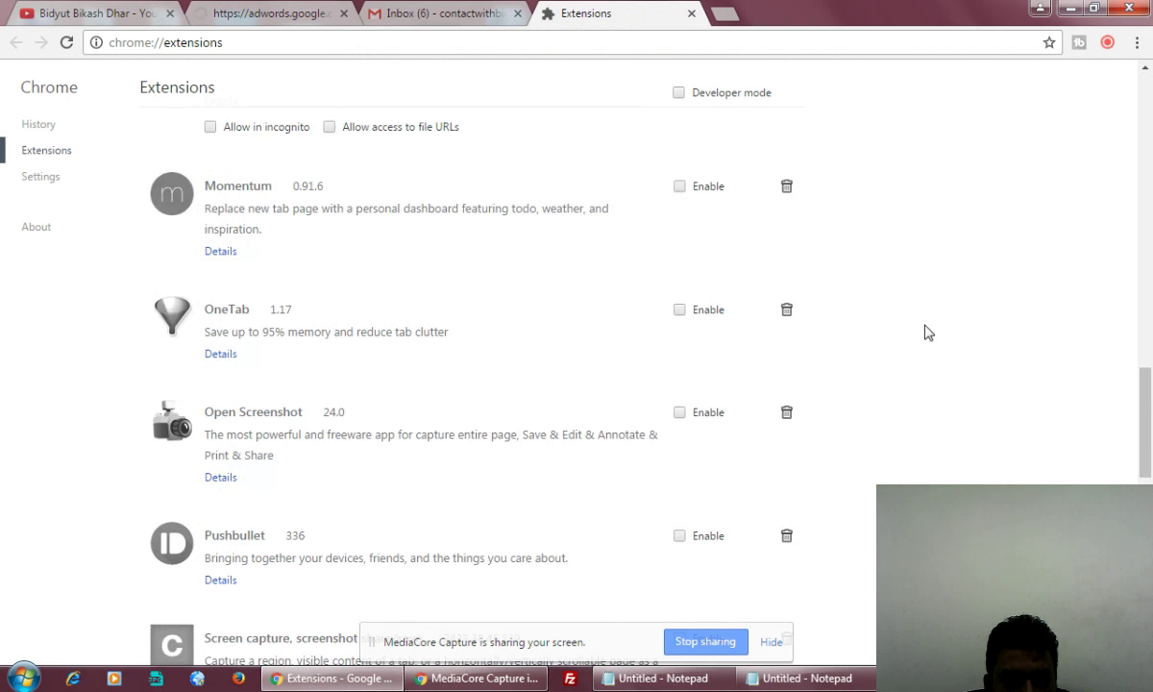
pyautogui.scroll(3, 927, 332)
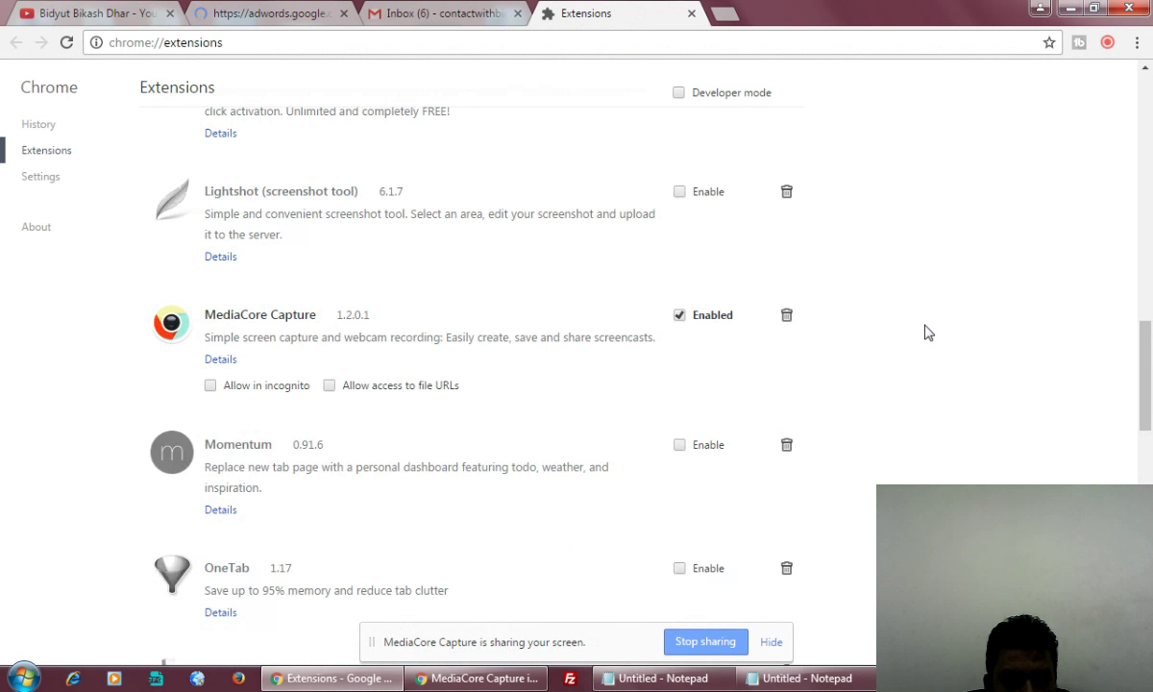
pyautogui.scroll(-10, 927, 332)
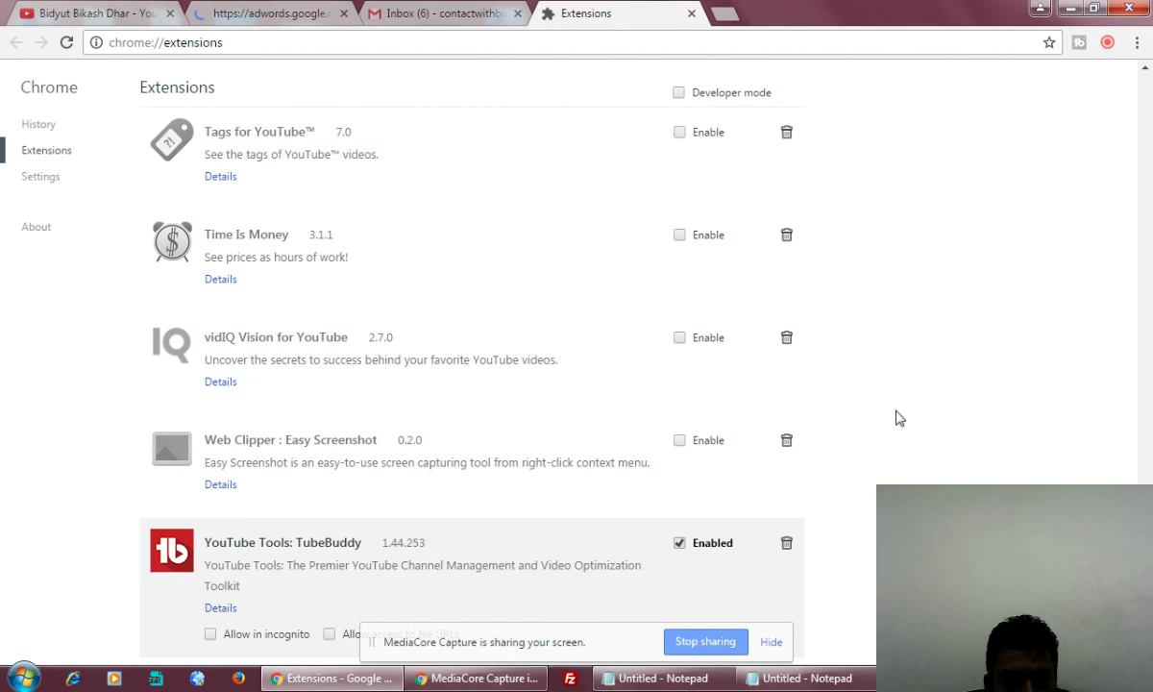
pyautogui.click(690, 13)
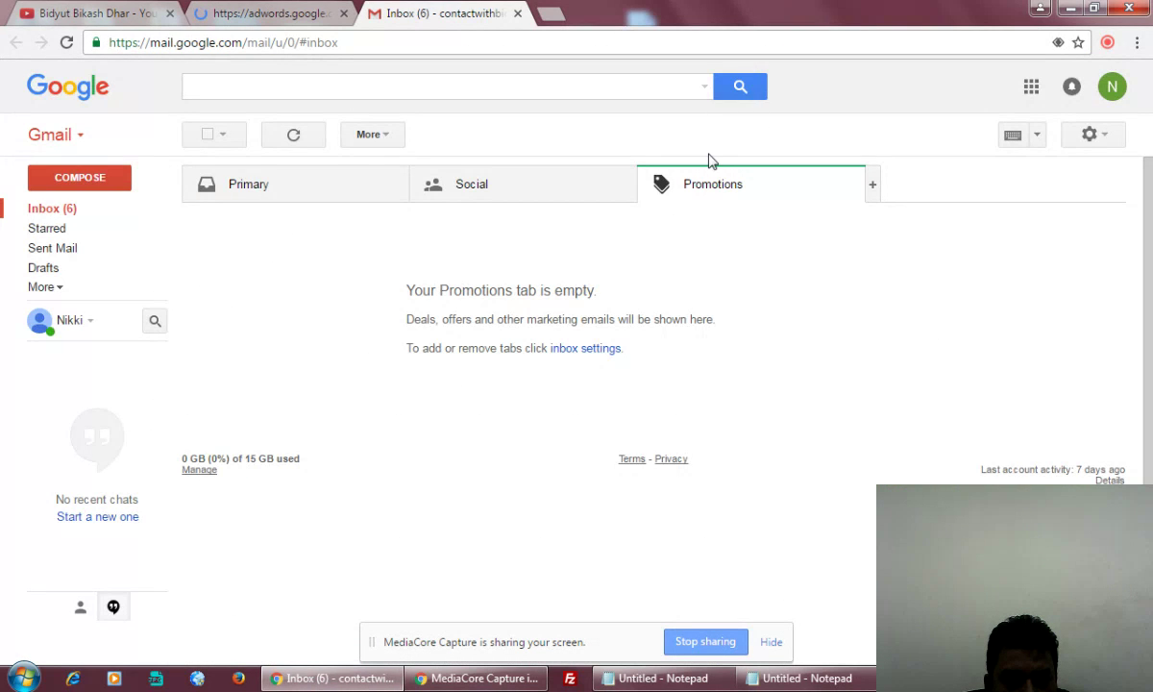
# Close the YouTube channel and Gmail inbox tabs so only the AdWords campaign tab stays open
pyautogui.click(257, 12)
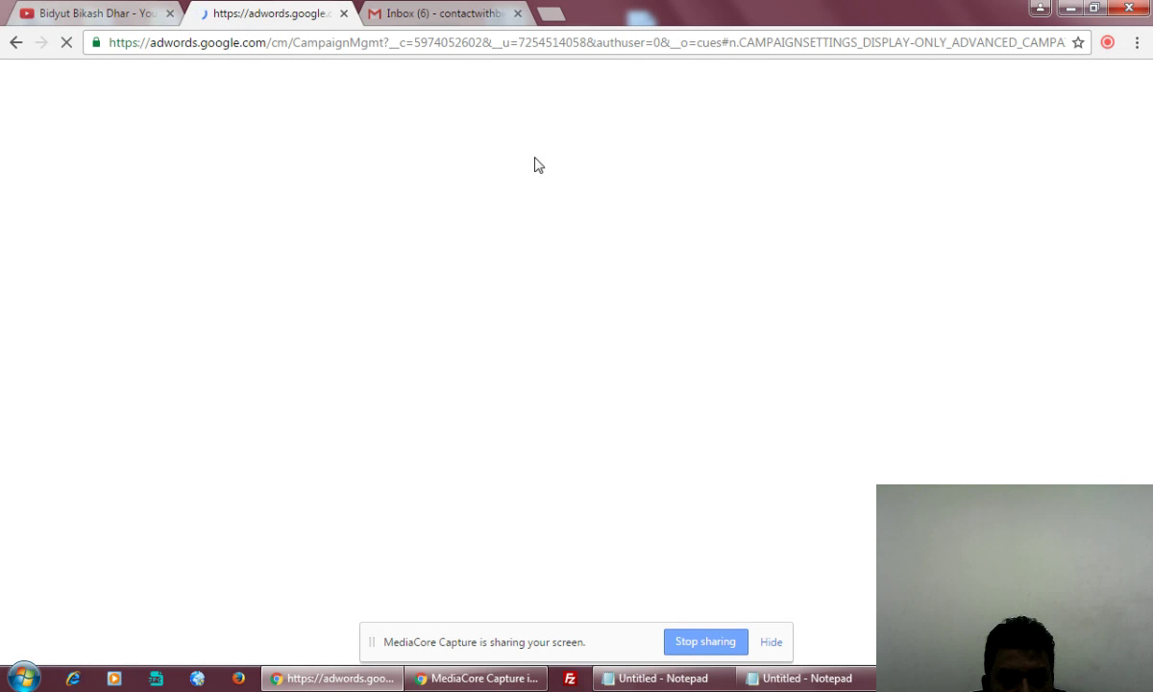
pyautogui.click(170, 13)
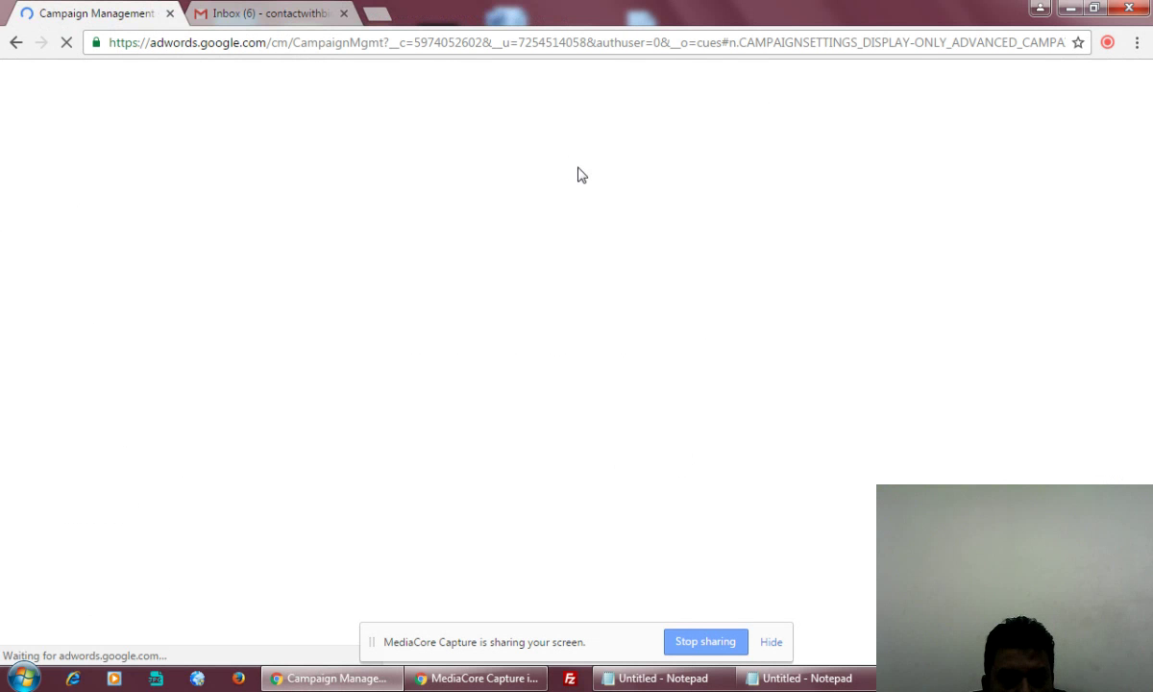
pyautogui.click(336, 13)
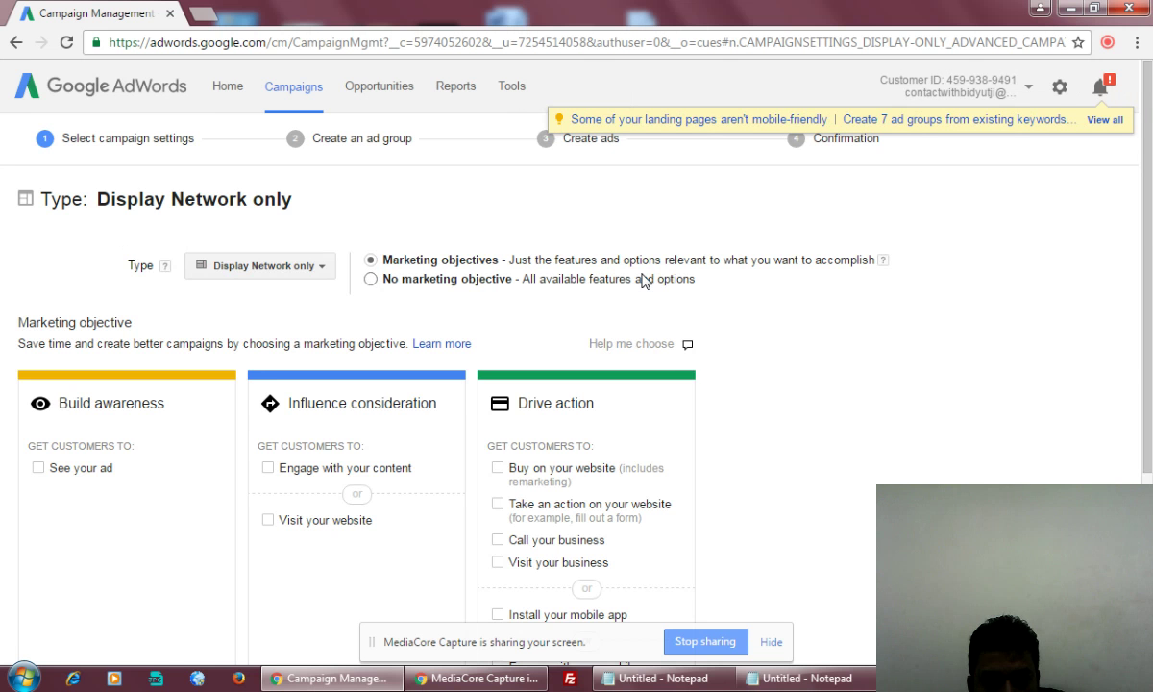
# Choose "Visit your website" as the marketing objective and target all countries and territories
pyautogui.scroll(-3, 969, 339)
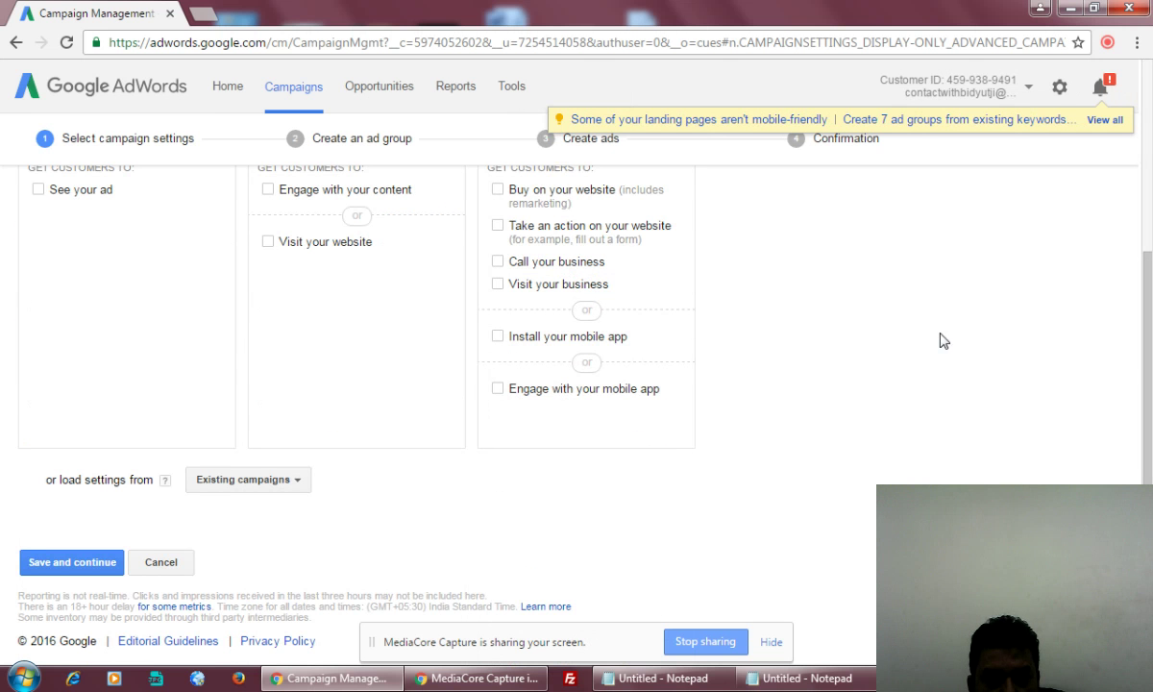
pyautogui.click(268, 242)
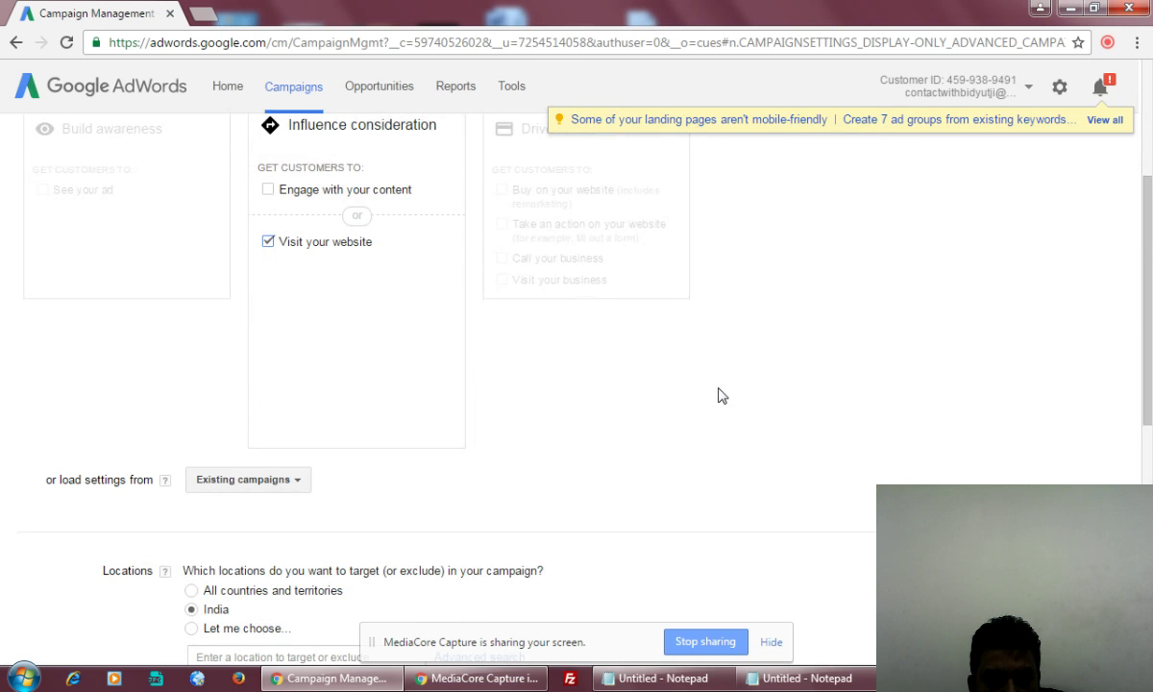
pyautogui.scroll(-5, 718, 394)
pyautogui.scroll(2, 307, 259)
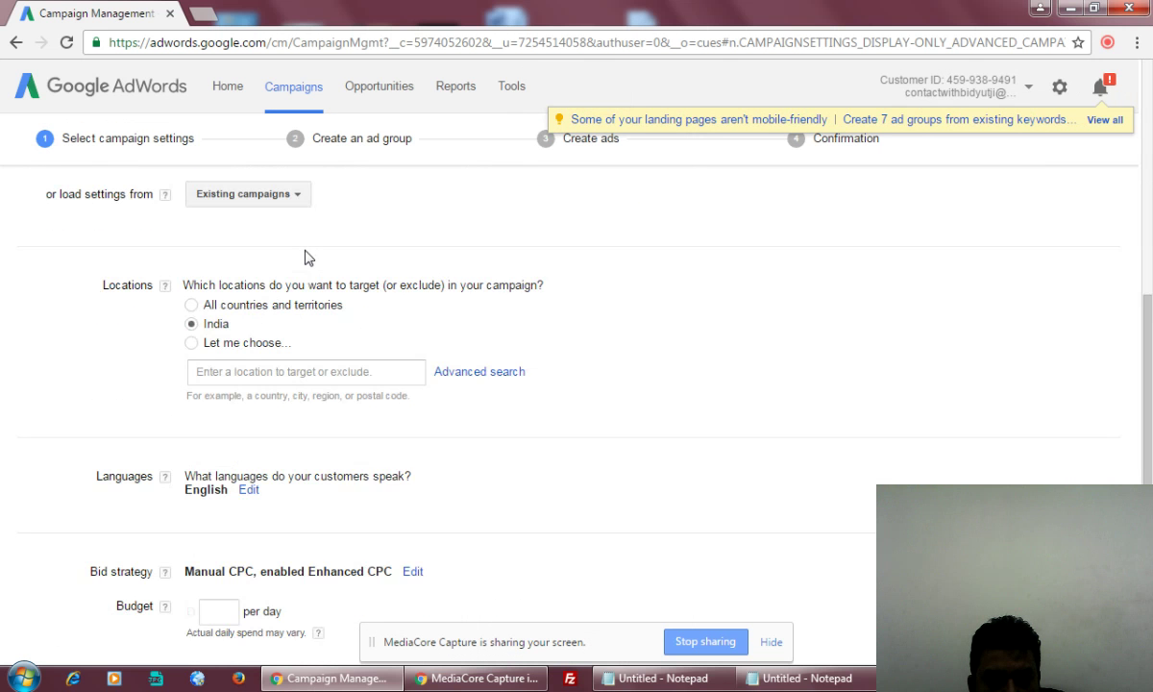
pyautogui.click(190, 321)
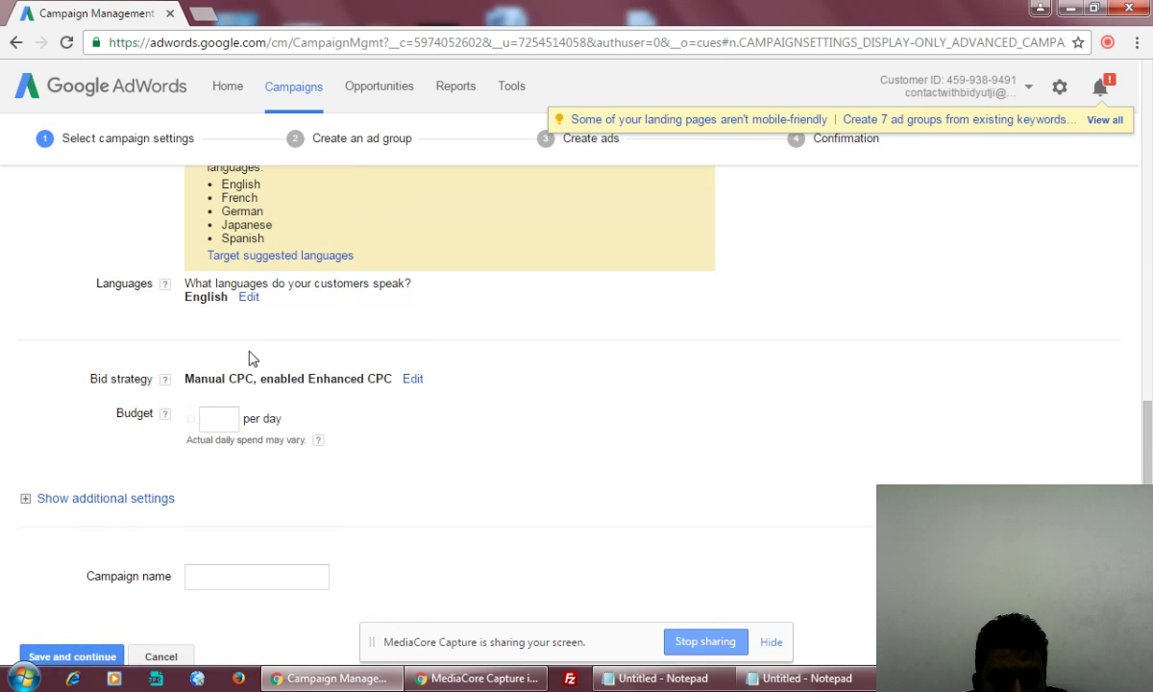
# Target the campaign at all languages and set its daily budget to 100
pyautogui.click(249, 299)
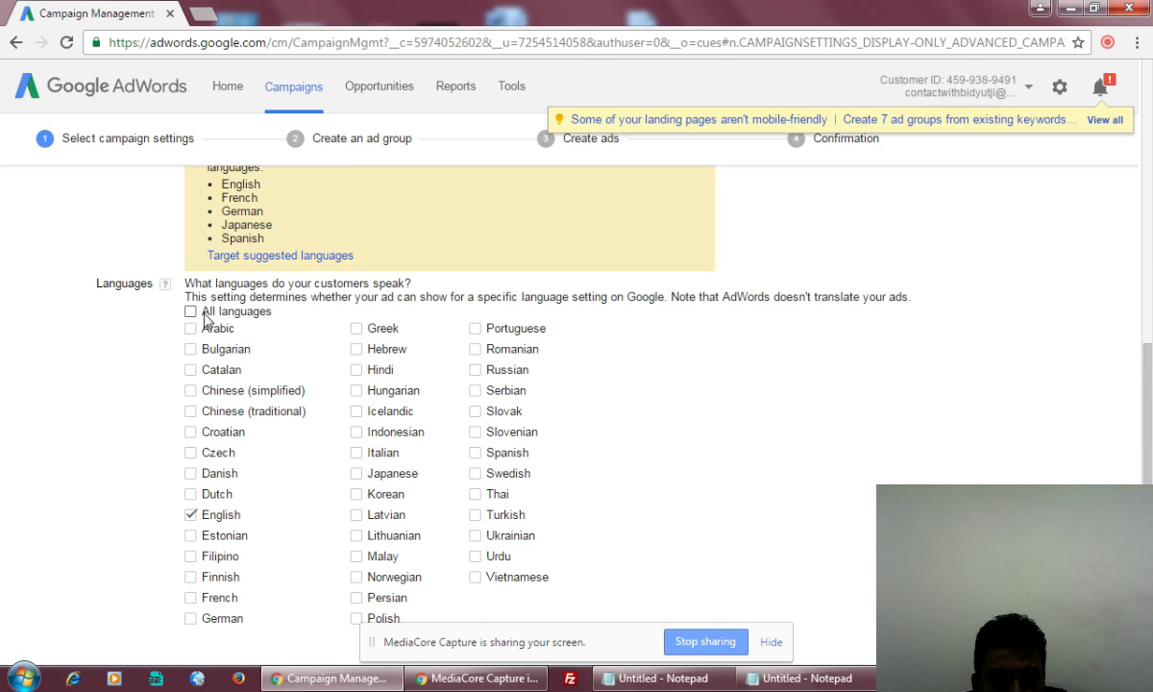
pyautogui.click(190, 312)
pyautogui.scroll(-4, 950, 385)
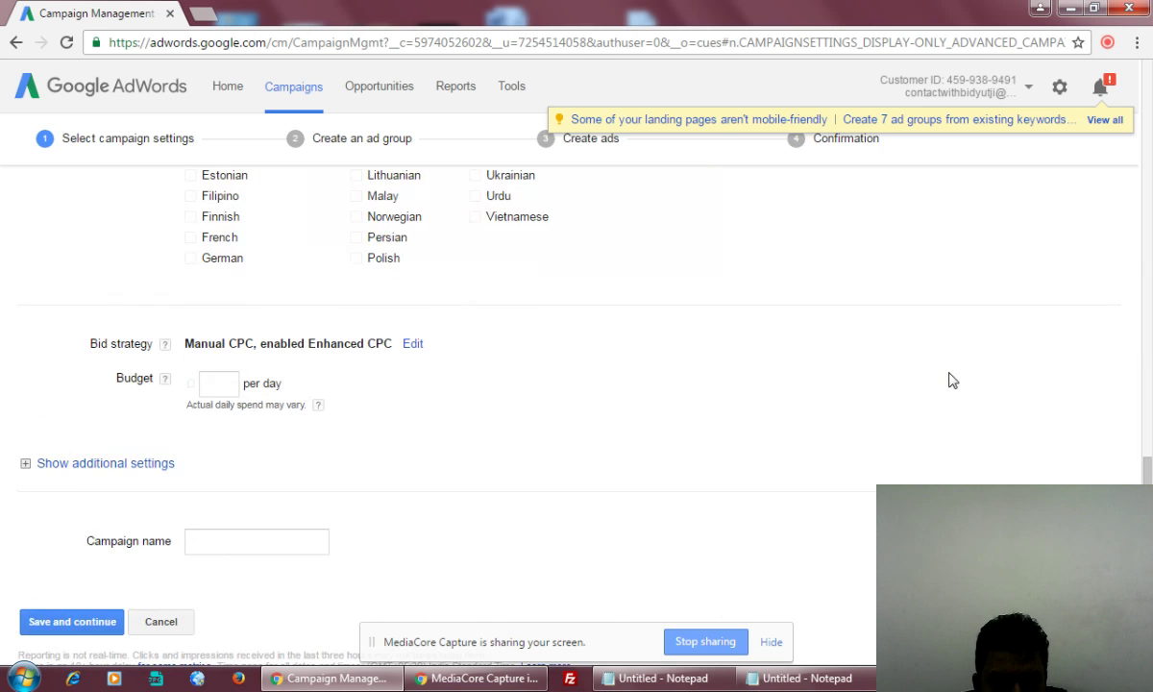
pyautogui.click(219, 383)
pyautogui.write('1')
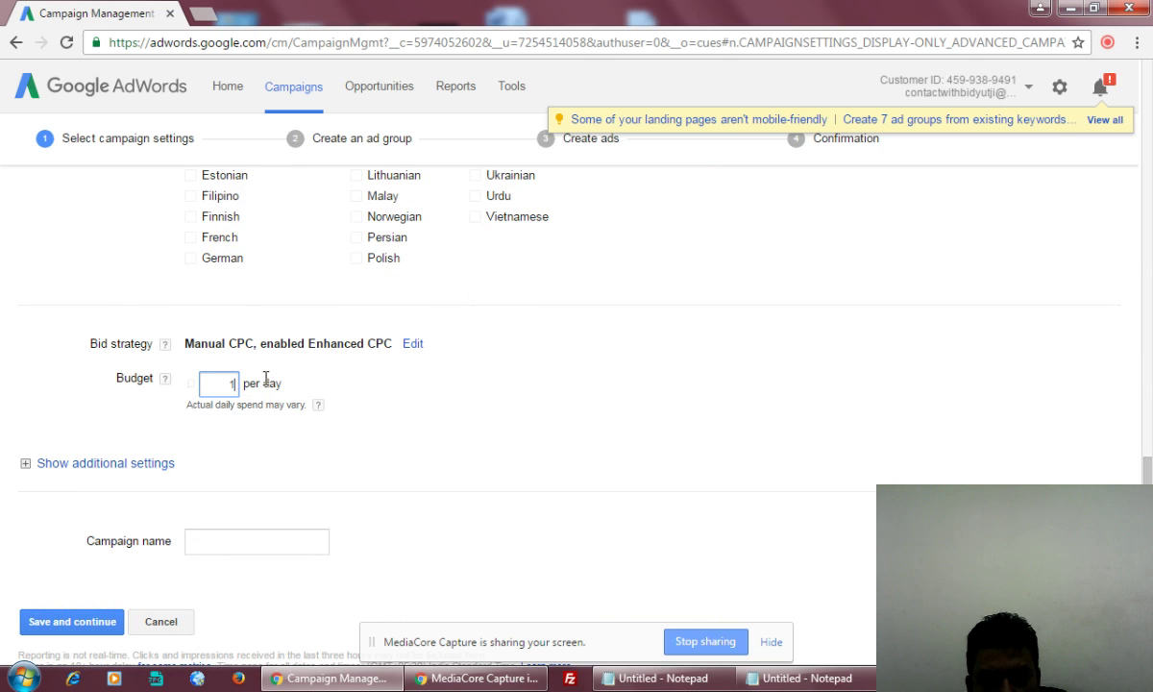
pyautogui.write('00')
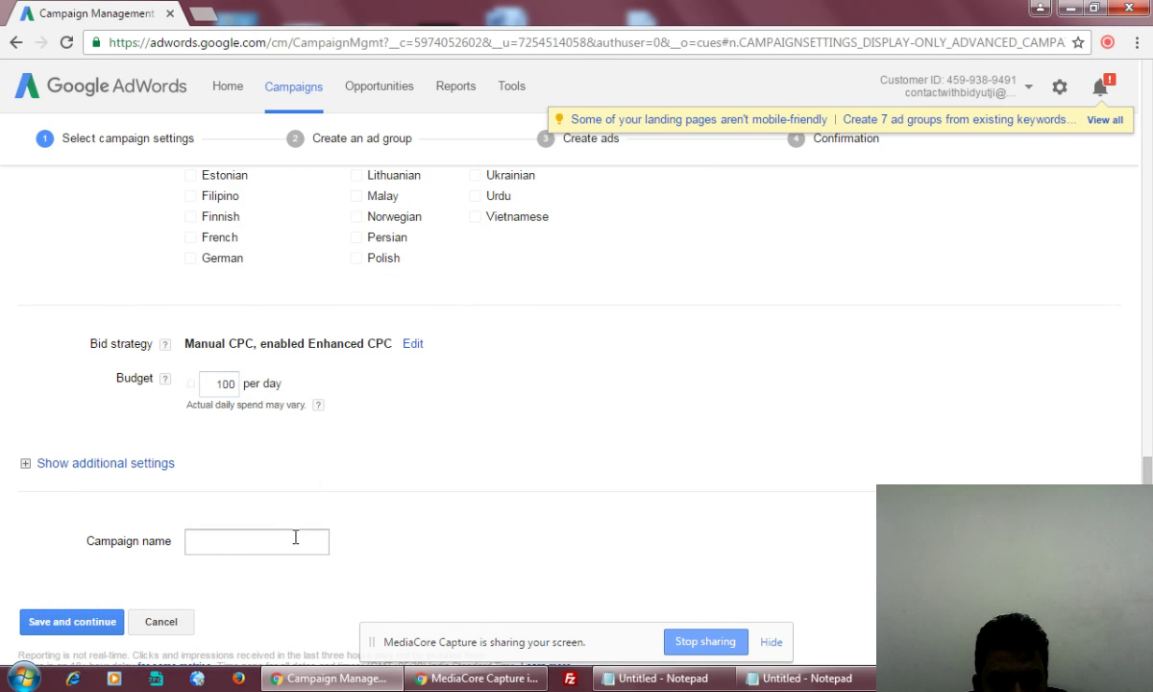
# Name the campaign "Youtube Channel" and save the settings to continue to ad group creation
pyautogui.click(232, 548)
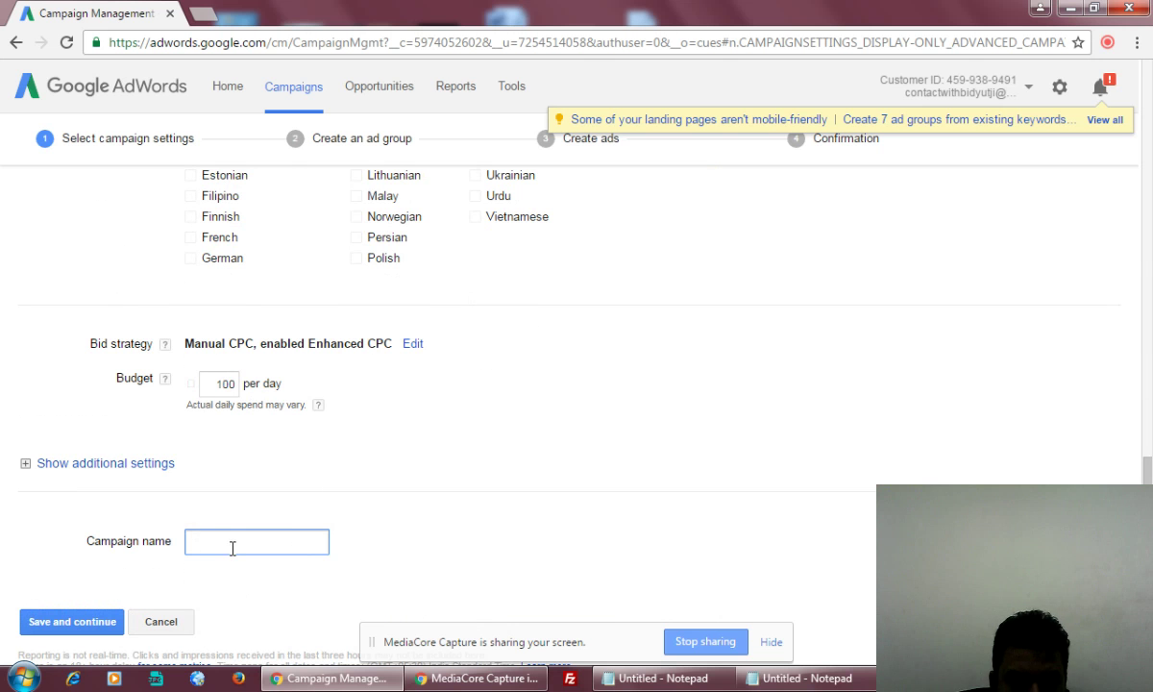
pyautogui.write('Youtube Cha')
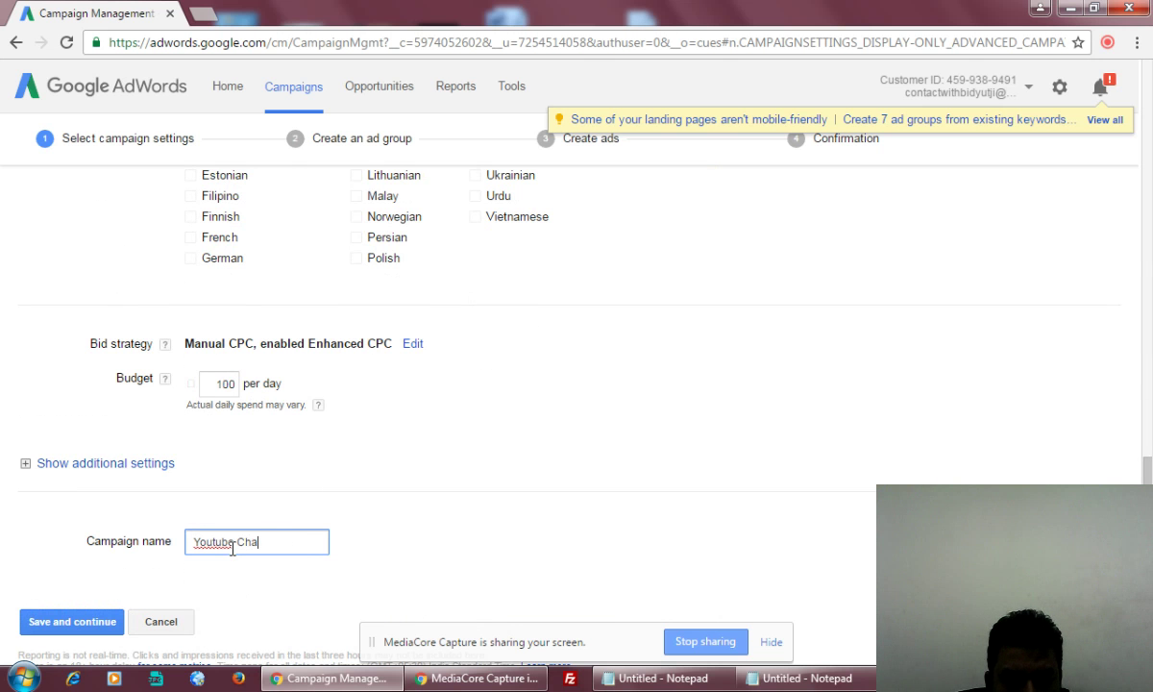
pyautogui.write('nnel')
pyautogui.click(117, 620)
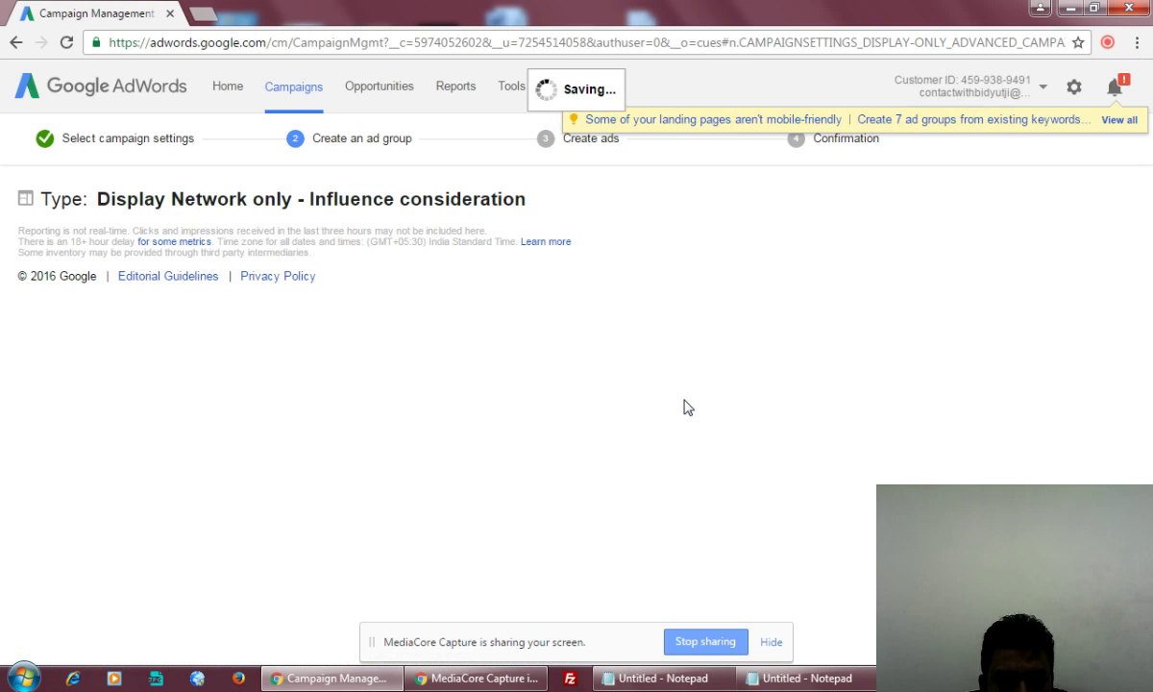
# Check the sub_confirmation=1 channel link in Notepad and paste it as the ad group's landing page
pyautogui.click(800, 679)
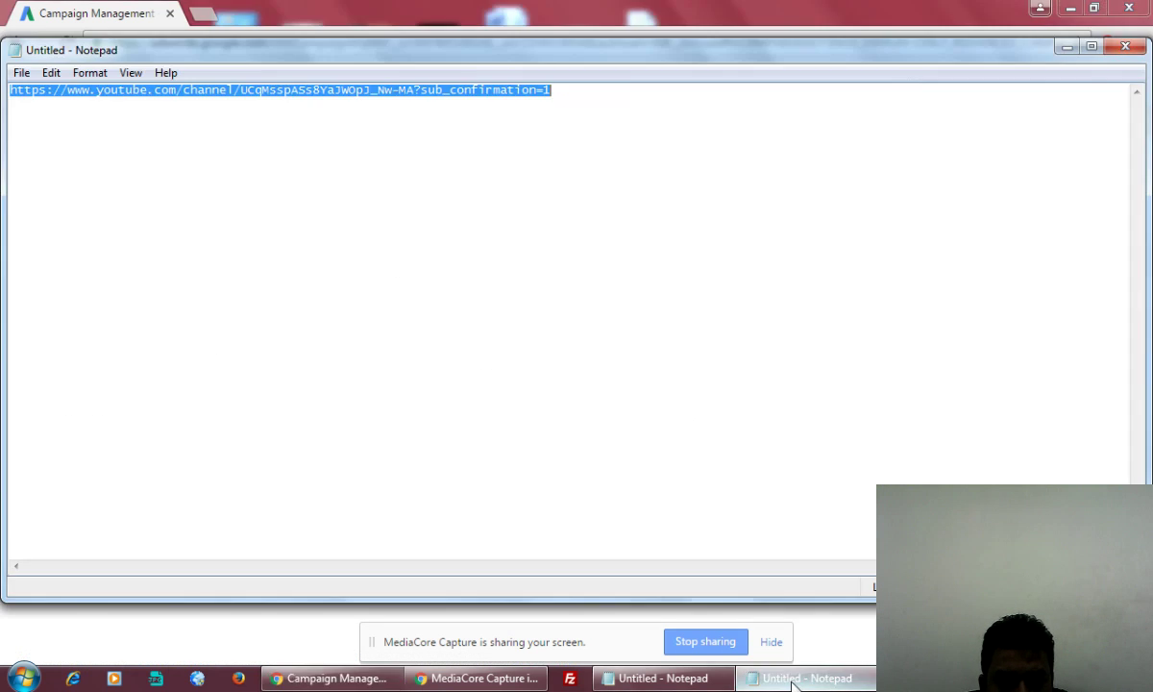
pyautogui.click(1066, 46)
pyautogui.click(329, 405)
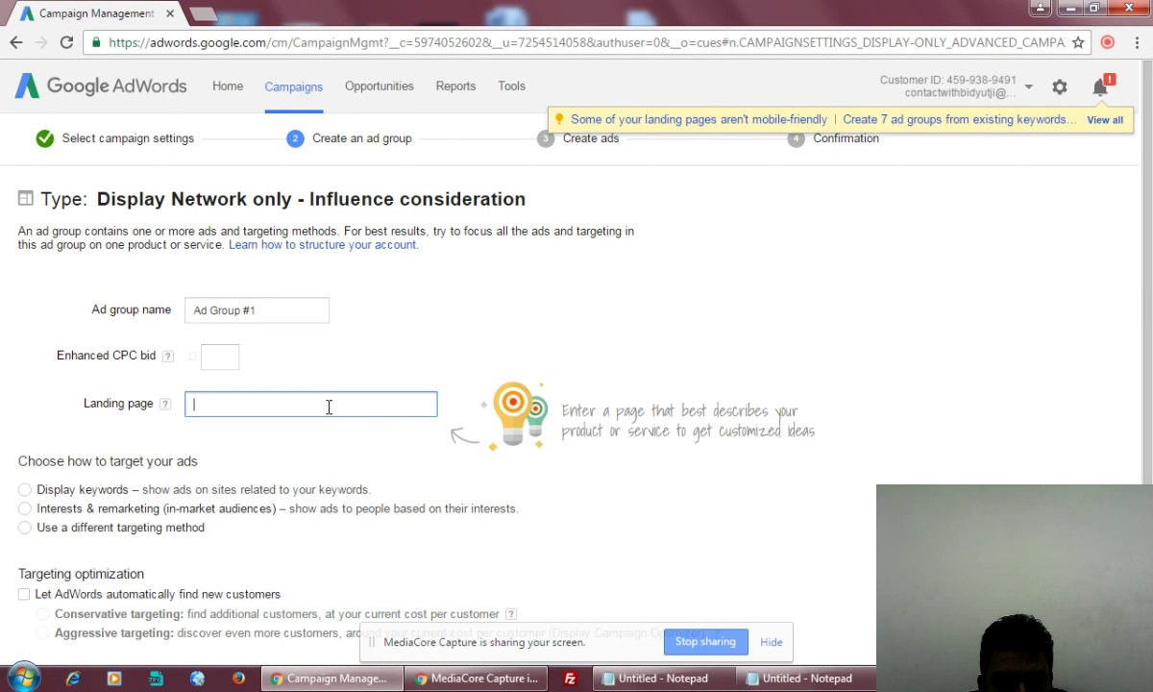
pyautogui.hotkey('ctrl', 'v')
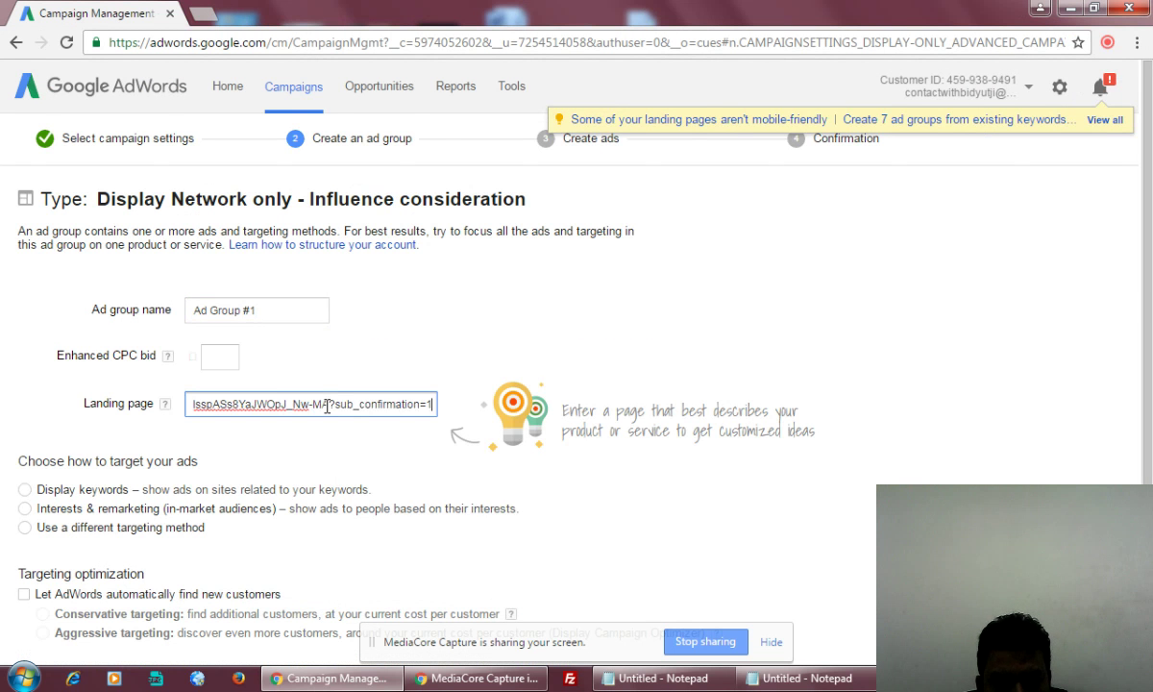
# Set the enhanced CPC bid to 1 and name the ad group "Gmail Leads"
pyautogui.click(225, 358)
pyautogui.write('1')
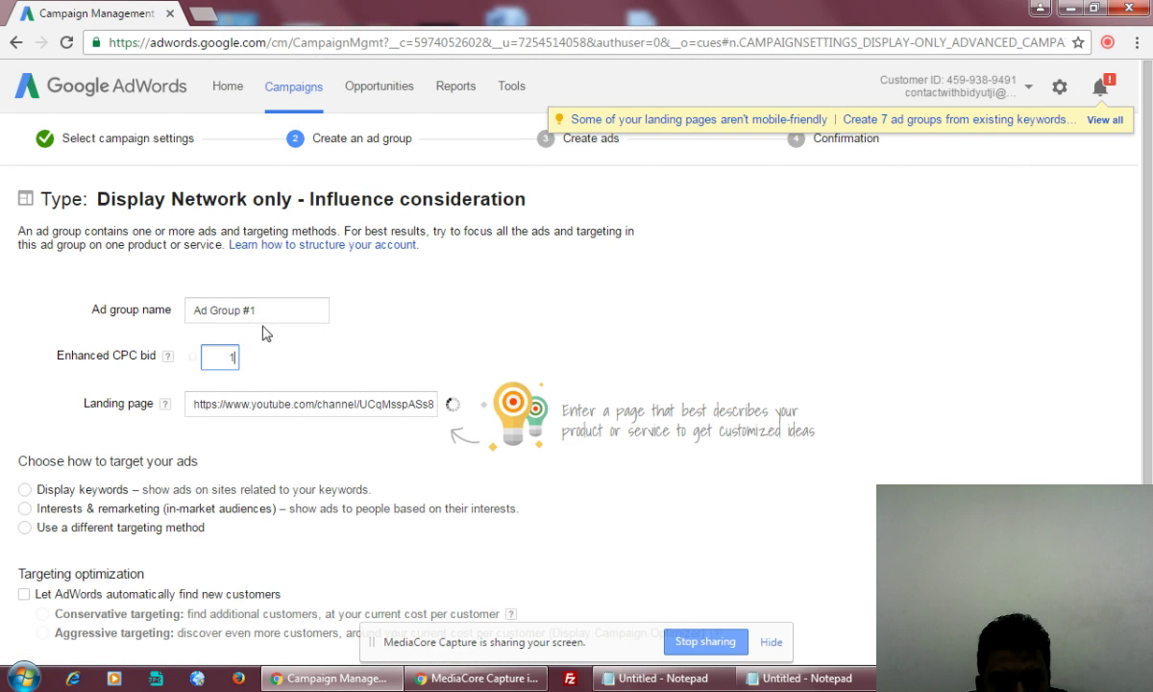
pyautogui.moveTo(291, 309); pyautogui.dragTo(175, 310)
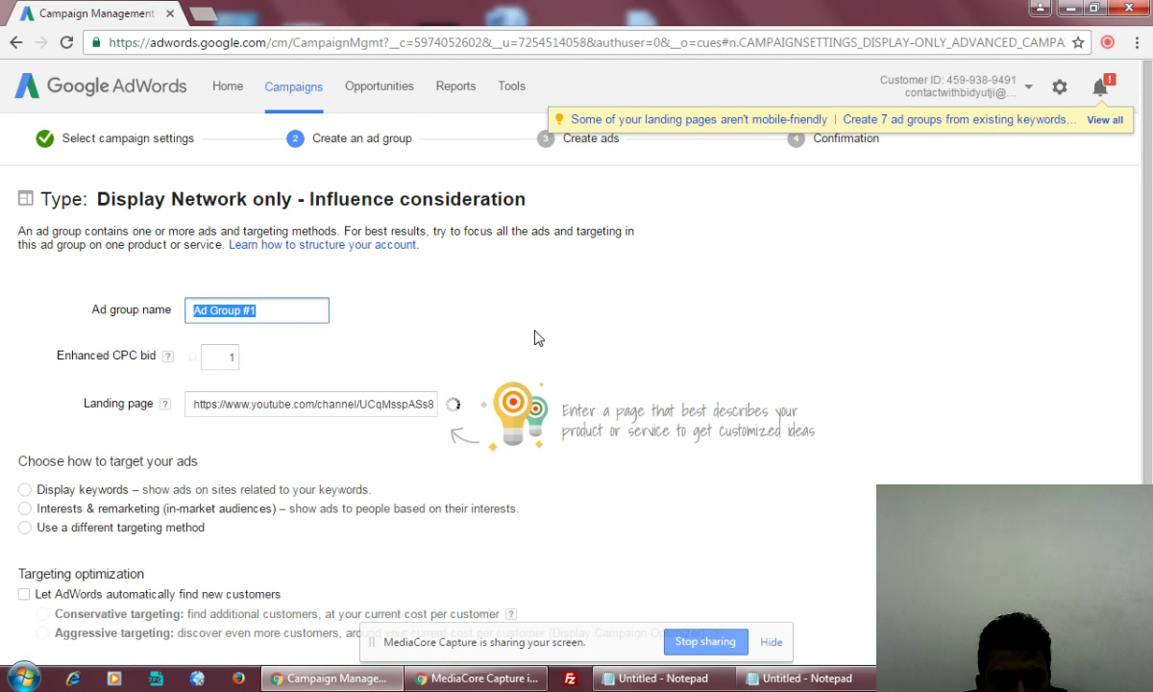
pyautogui.write('Gmail')
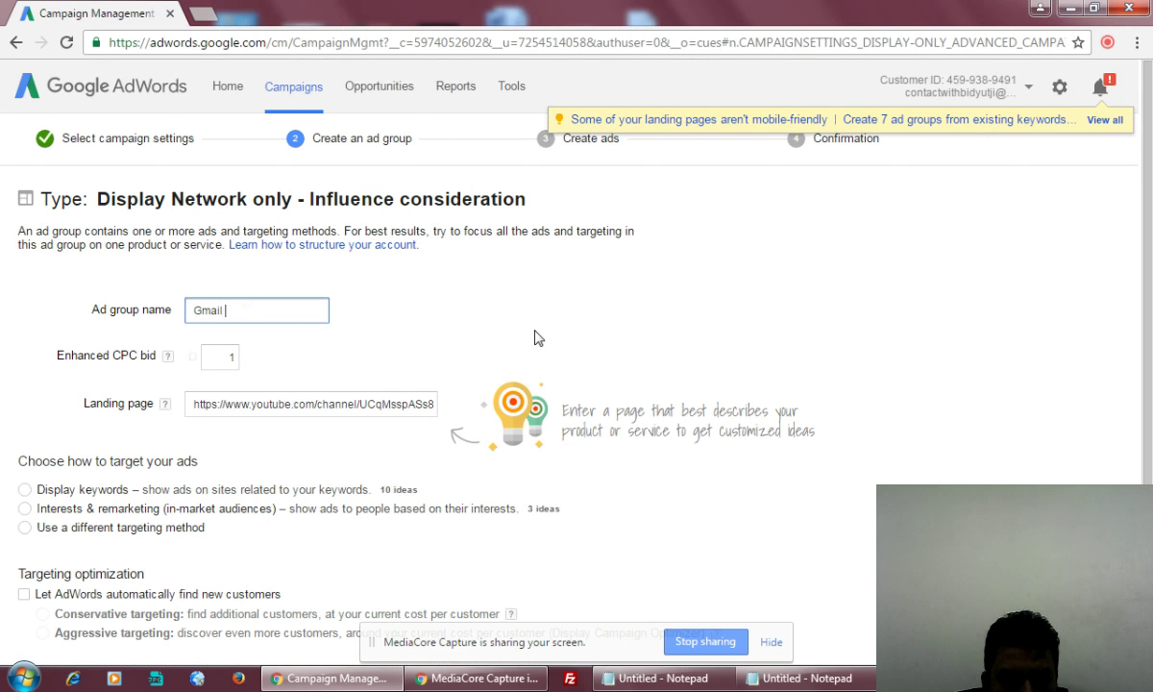
pyautogui.write(' Leads')
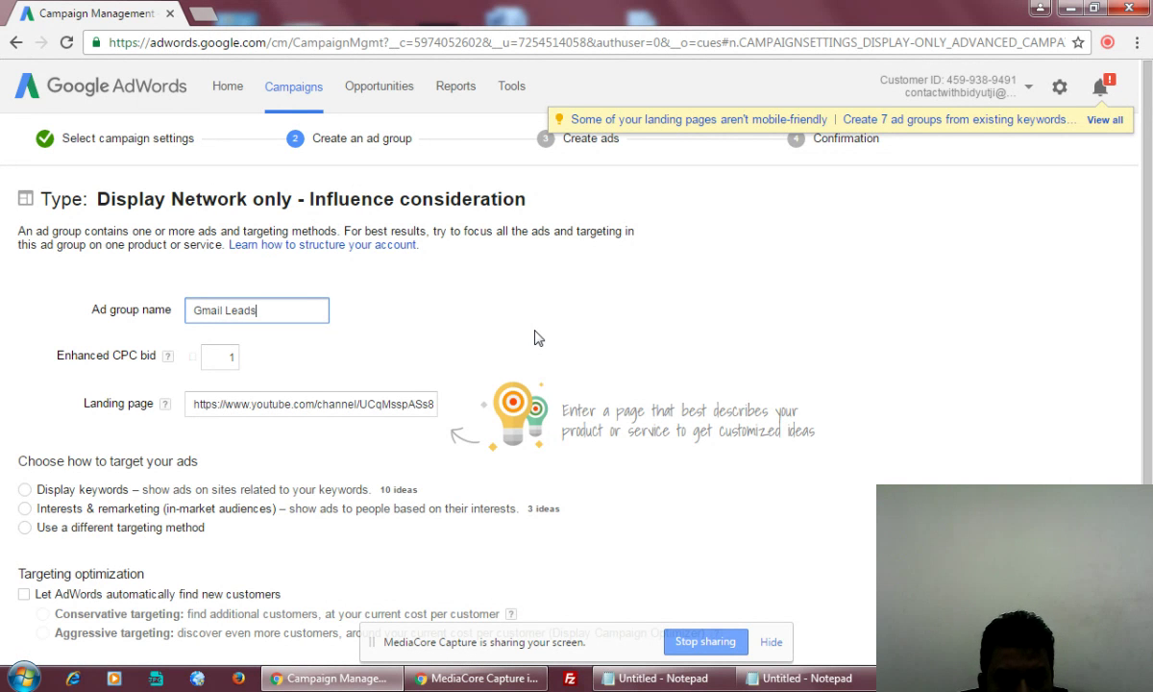
pyautogui.click(459, 318)
pyautogui.scroll(-2, 452, 331)
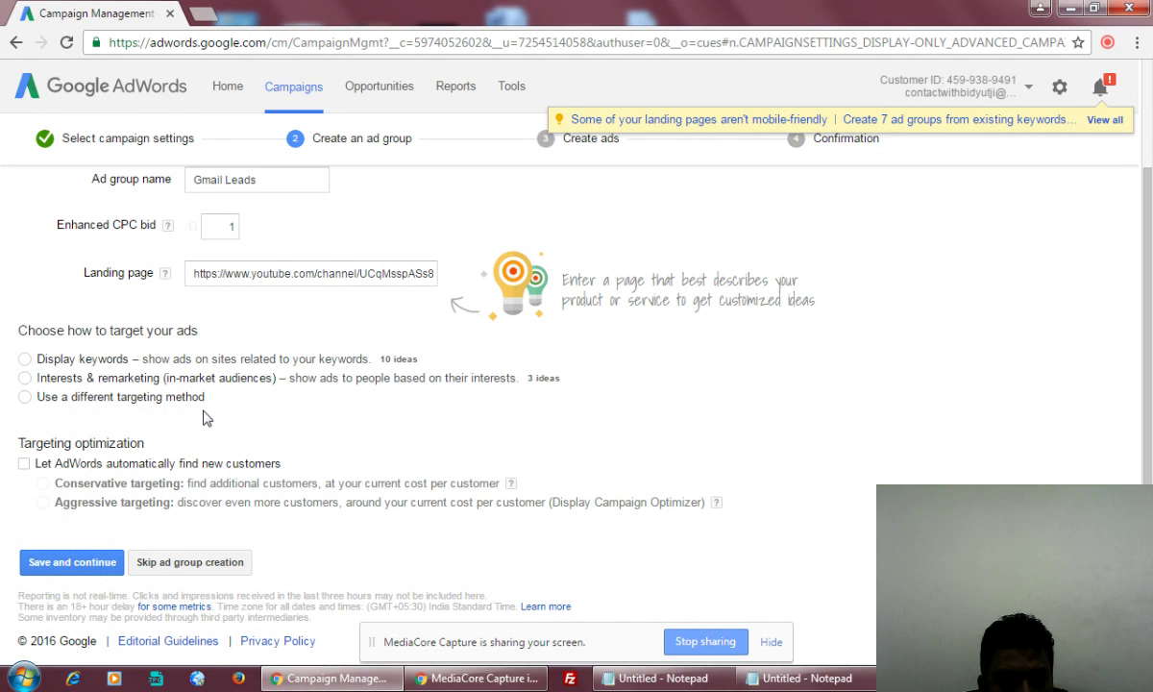
# Use a different targeting method for the ad group and choose Placements
pyautogui.click(25, 397)
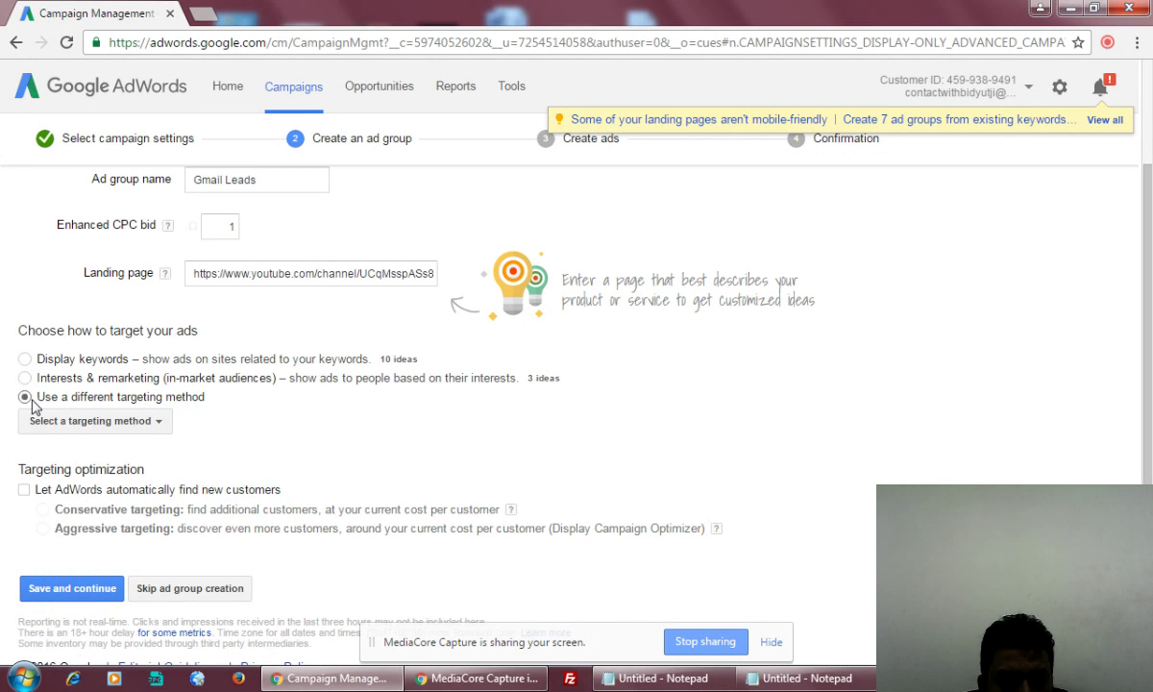
pyautogui.click(84, 423)
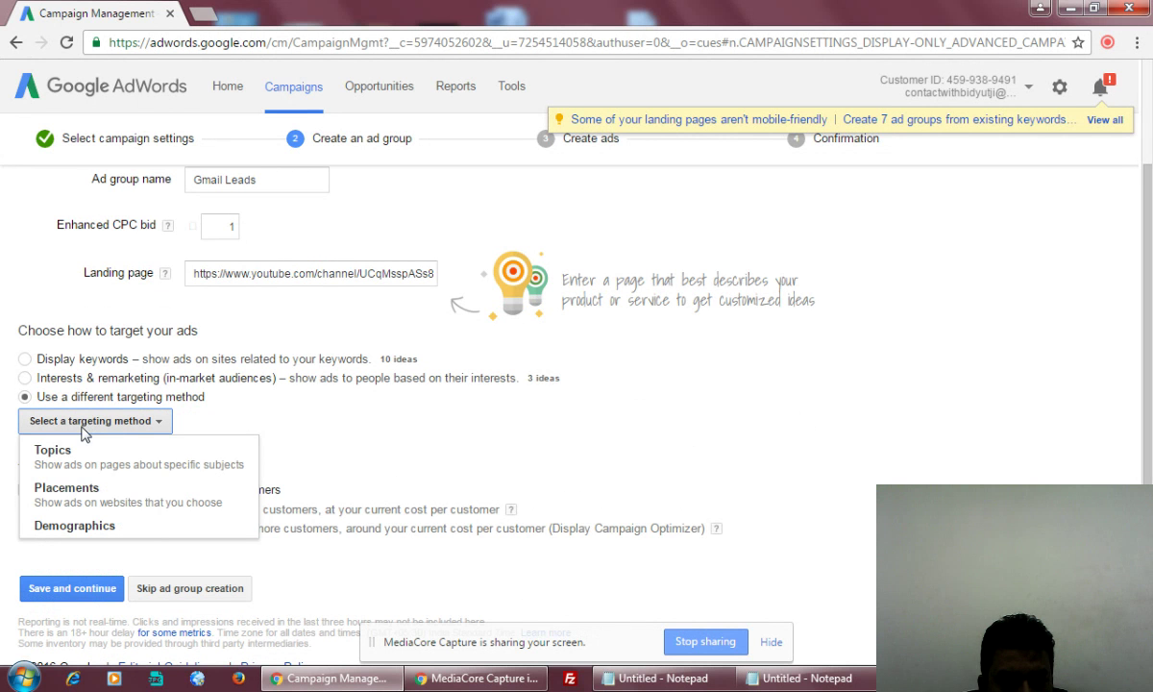
pyautogui.click(69, 492)
# Search the placement websites for "gmail" and add mail.google.com to the selected placements
pyautogui.click(245, 543)
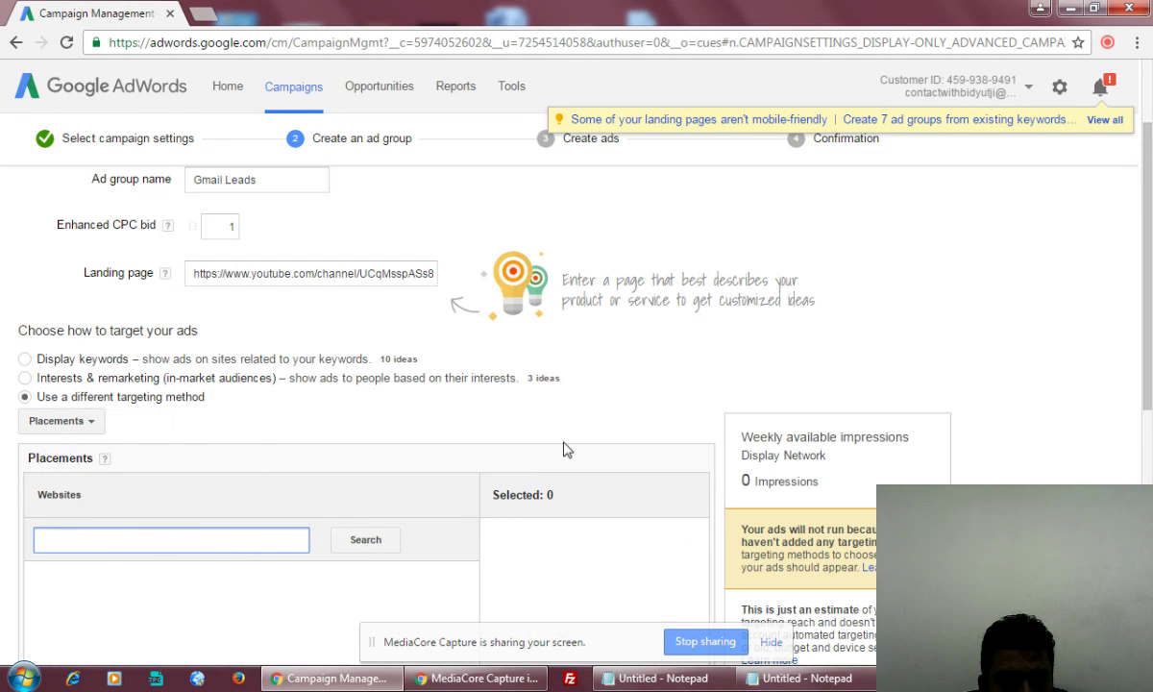
pyautogui.scroll(-2, 567, 450)
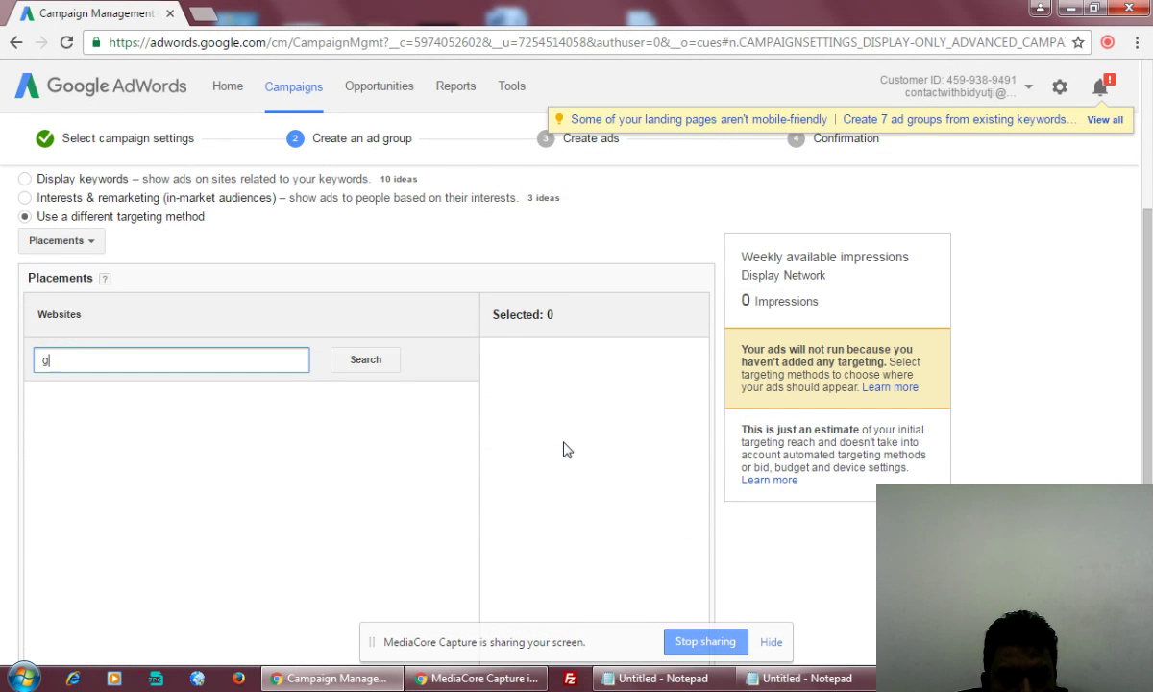
pyautogui.click(373, 366)
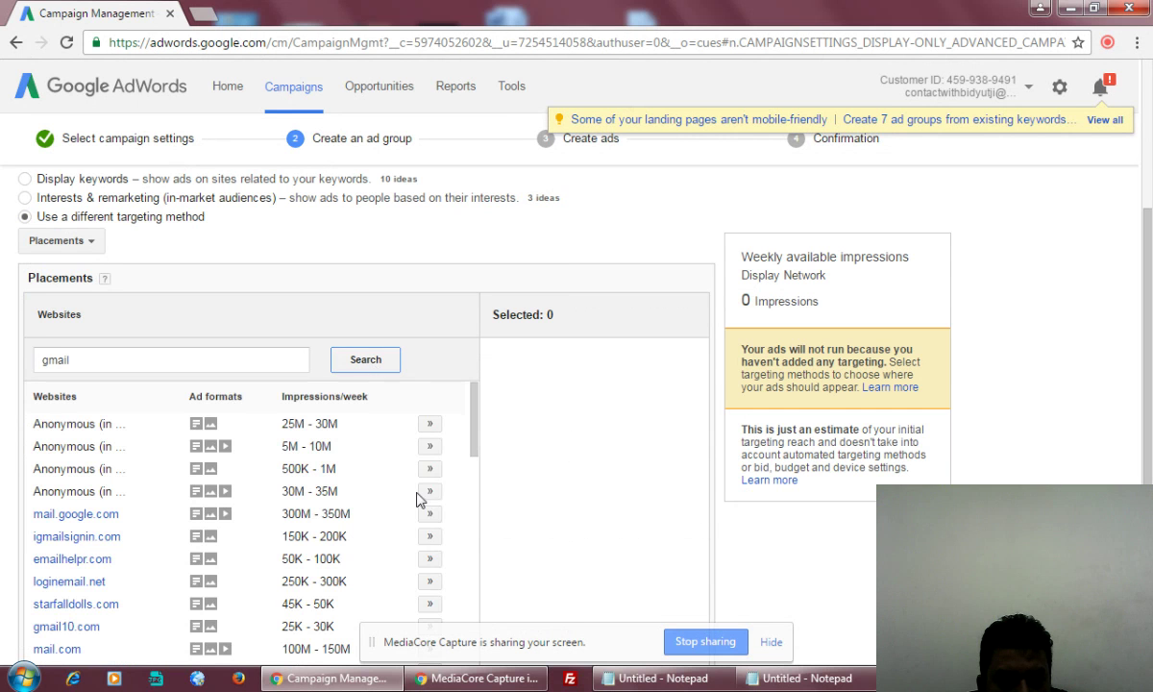
pyautogui.click(430, 516)
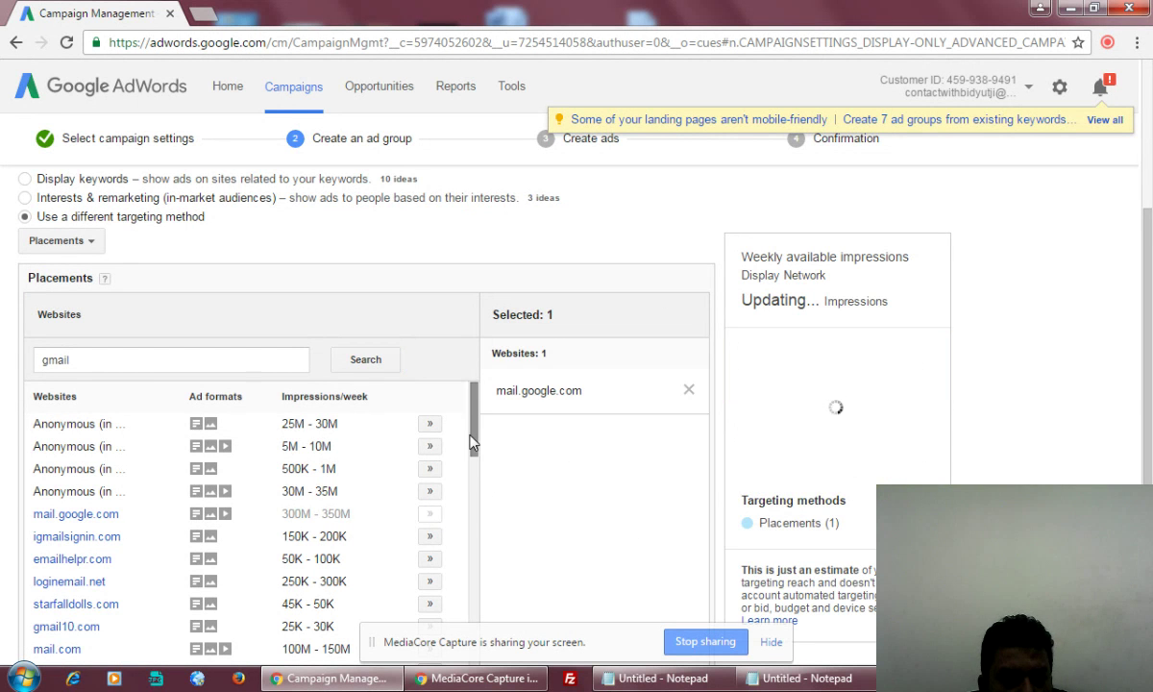
# Look through the remaining gmail placement results and the targeting optimization options below them
pyautogui.moveTo(471, 437); pyautogui.dragTo(480, 479)
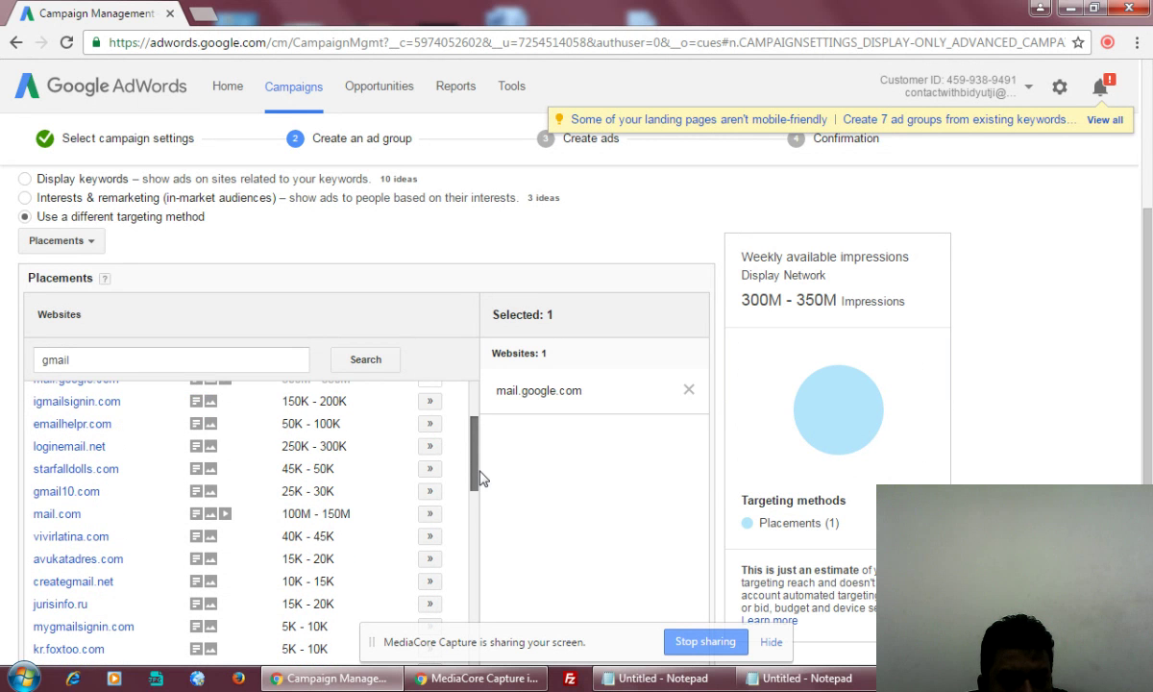
pyautogui.moveTo(480, 479); pyautogui.dragTo(471, 586)
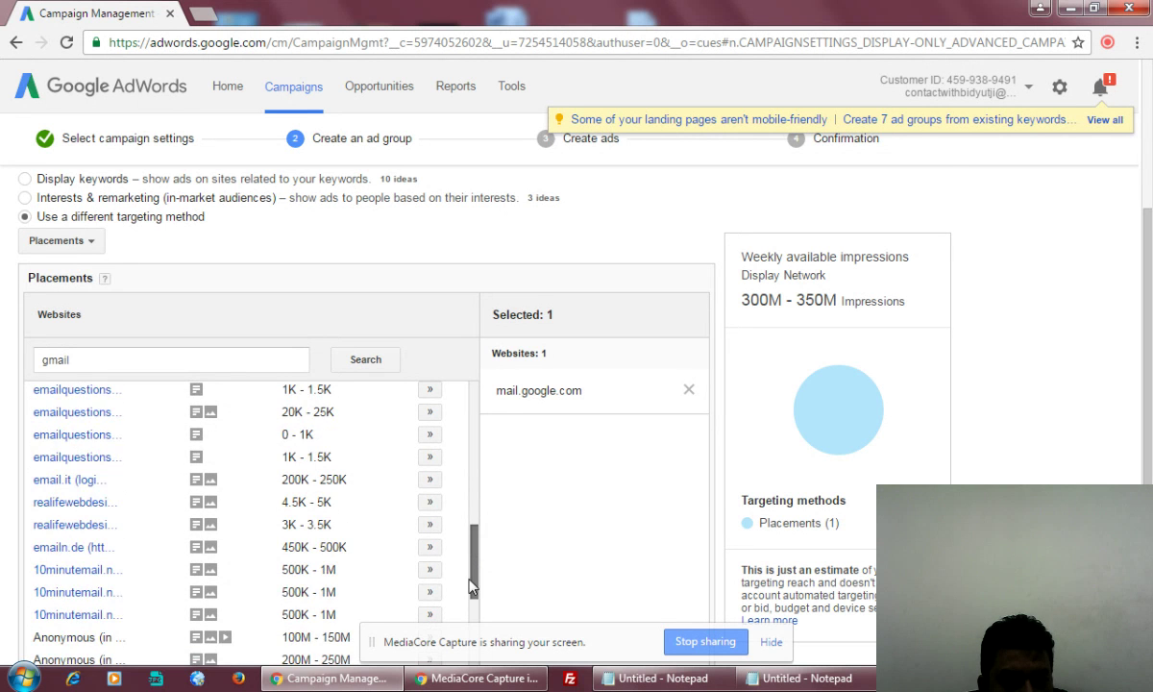
pyautogui.scroll(-4, 471, 586)
pyautogui.scroll(-3, 521, 568)
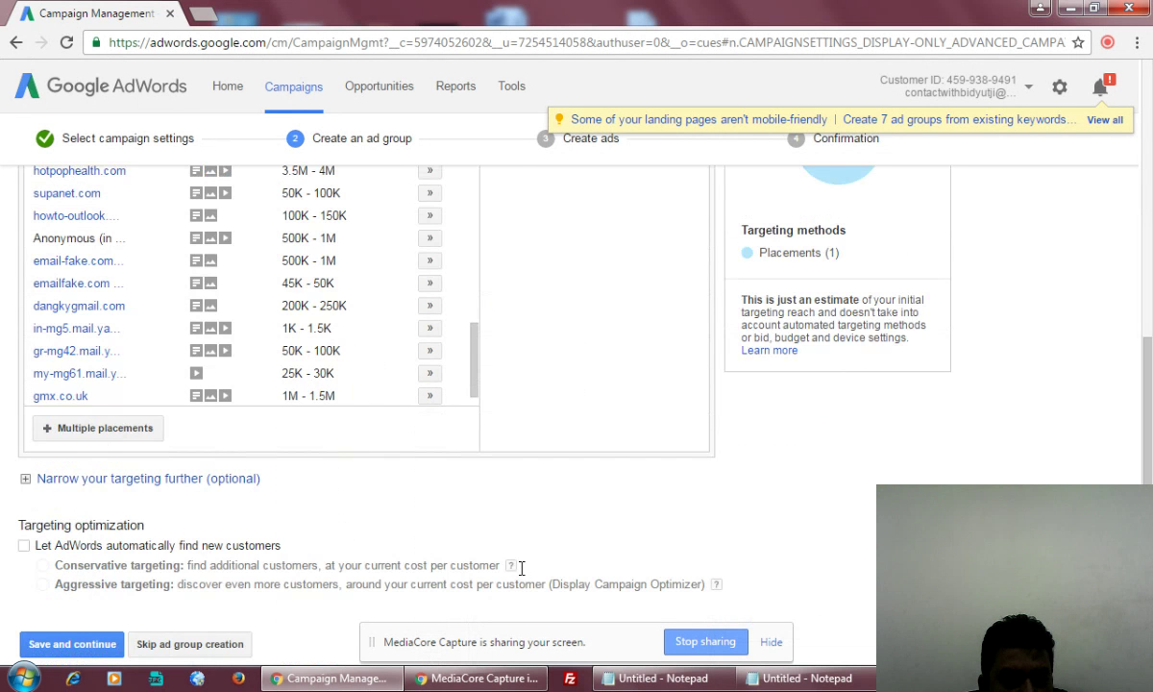
pyautogui.scroll(1, 551, 455)
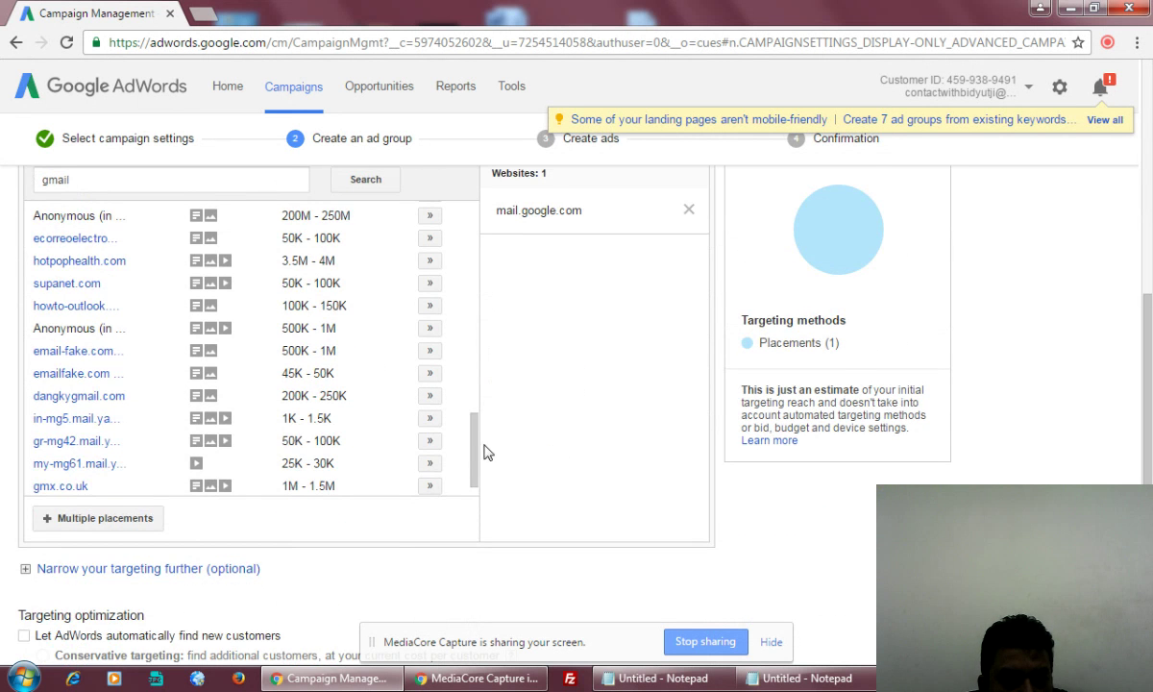
pyautogui.scroll(-1, 477, 440)
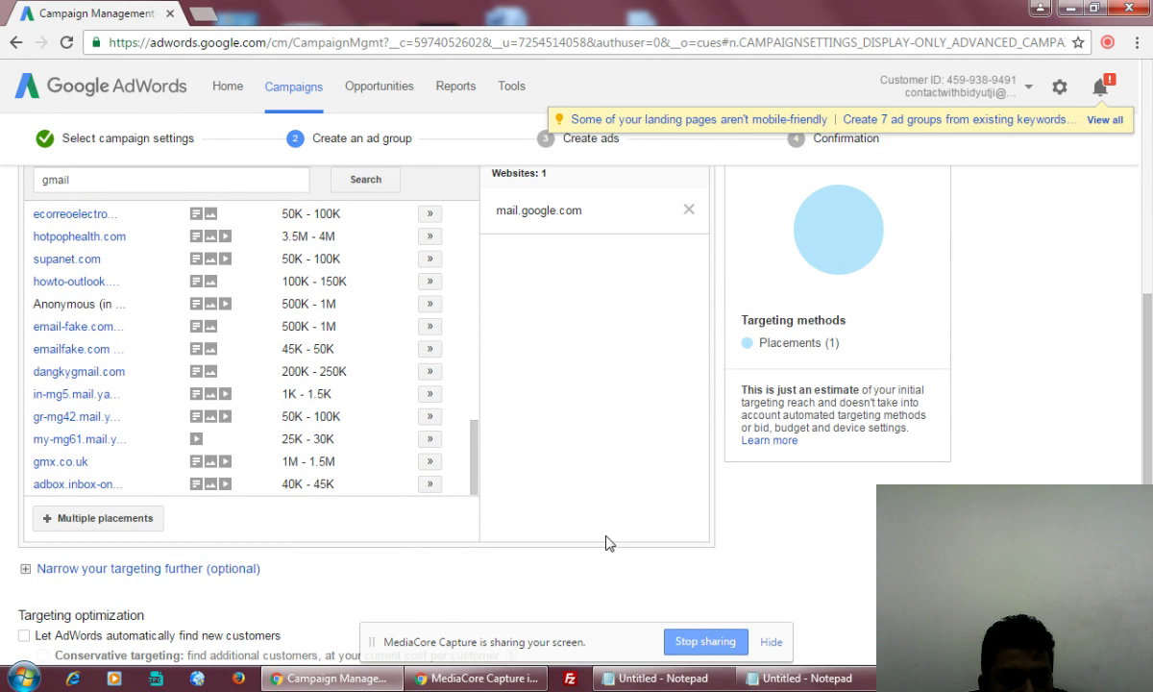
pyautogui.scroll(2, 607, 542)
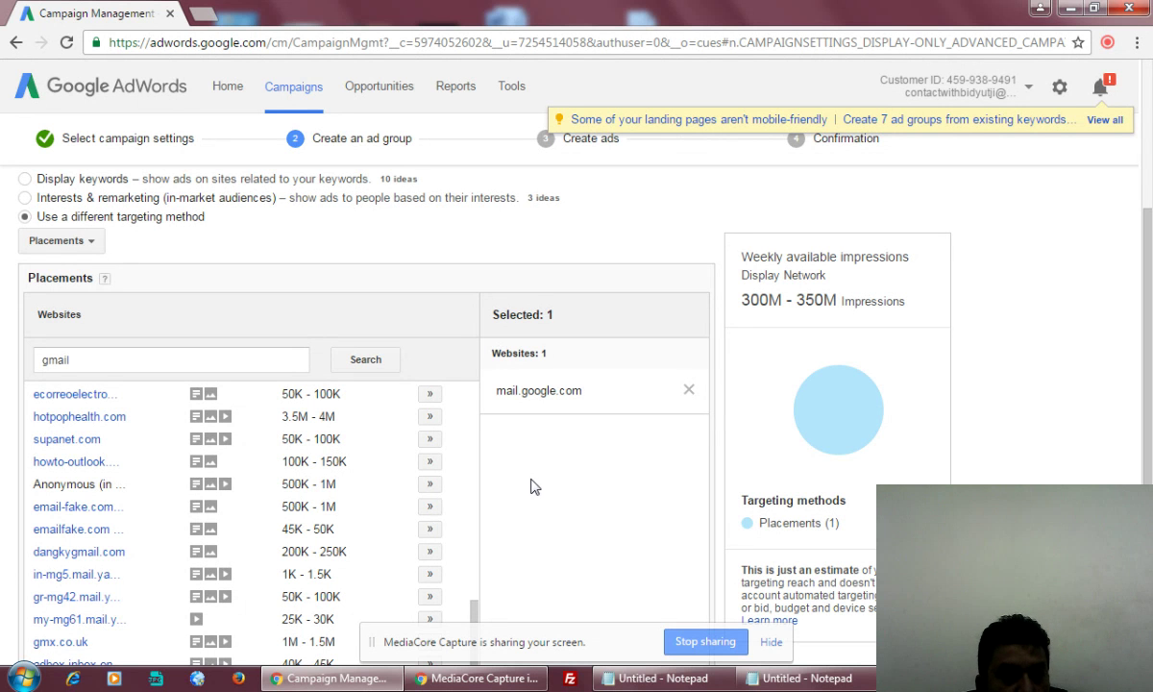
pyautogui.scroll(-4, 534, 487)
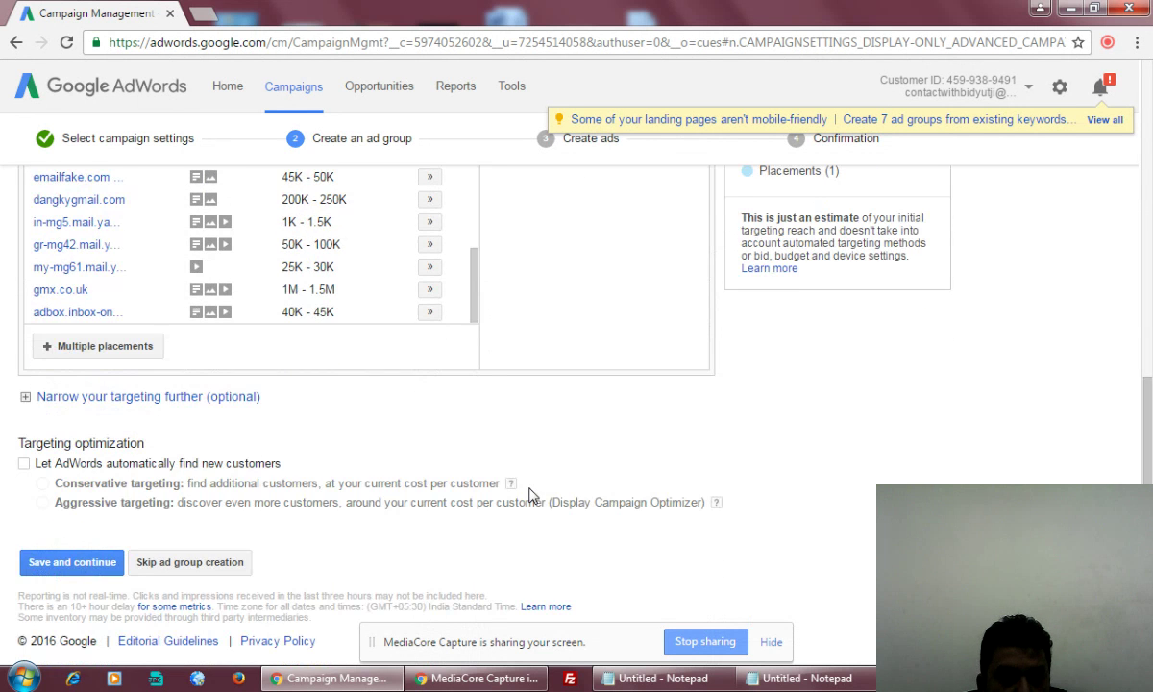
# Search the website placements for "youtube" and look through the resulting sites
pyautogui.scroll(1, 534, 494)
pyautogui.scroll(2, 531, 492)
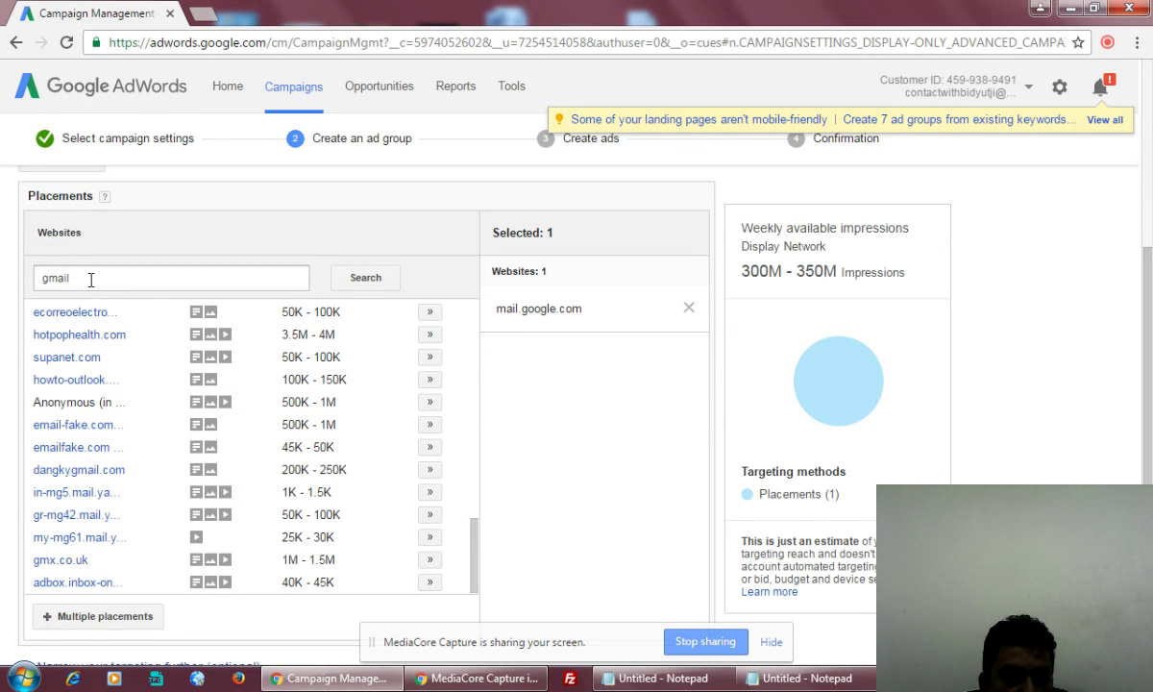
pyautogui.moveTo(90, 277); pyautogui.dragTo(14, 286)
pyautogui.write('outube')
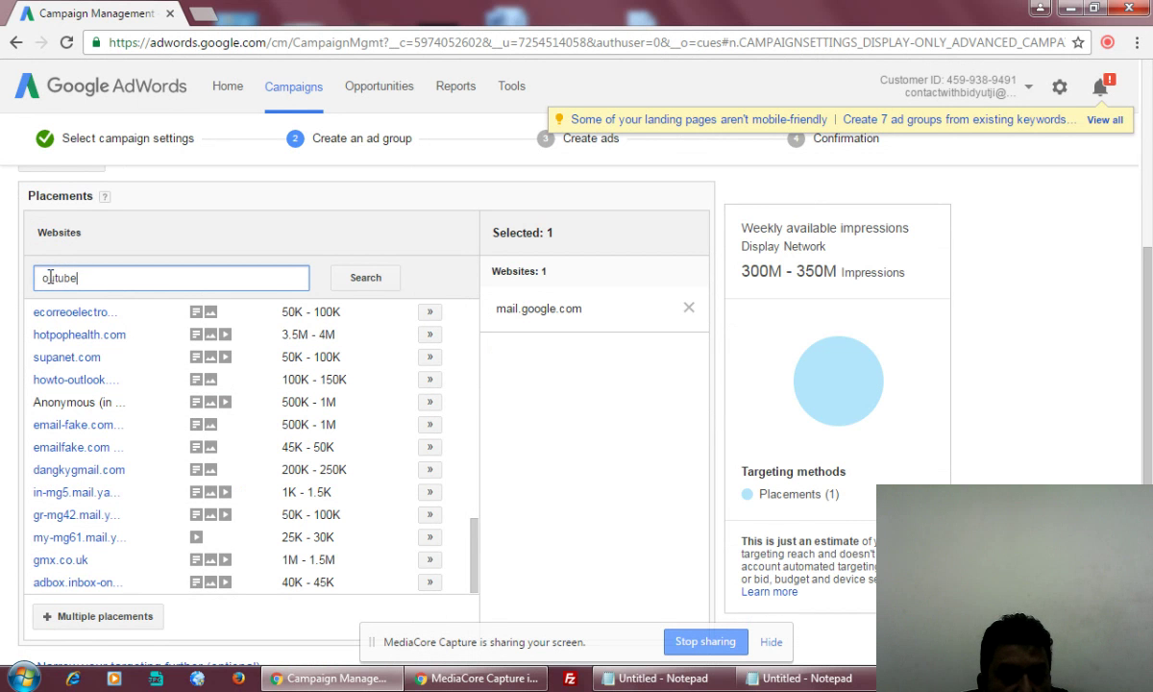
pyautogui.click(44, 277)
pyautogui.write('y')
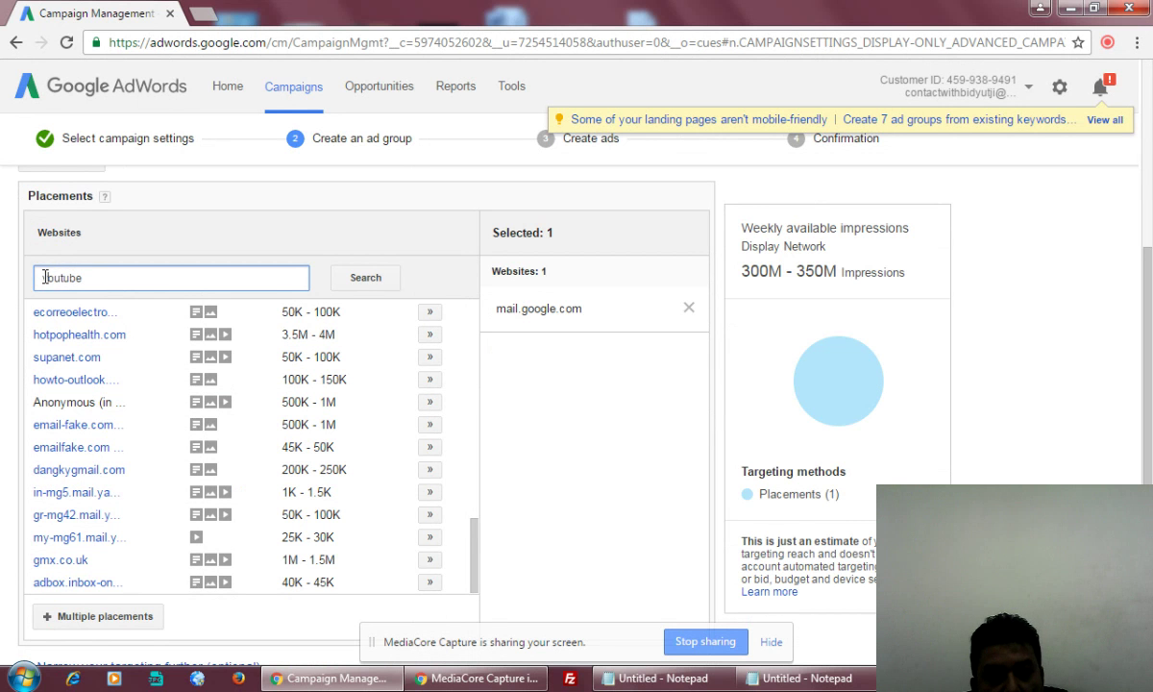
pyautogui.click(369, 283)
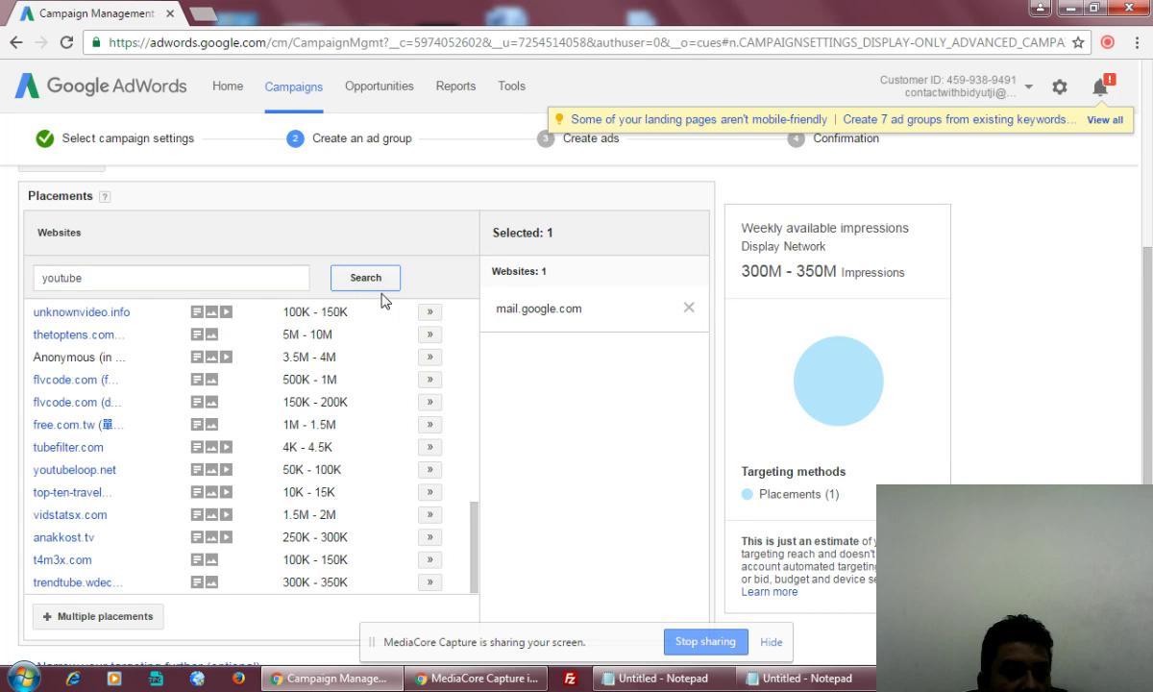
pyautogui.moveTo(476, 524); pyautogui.dragTo(464, 314)
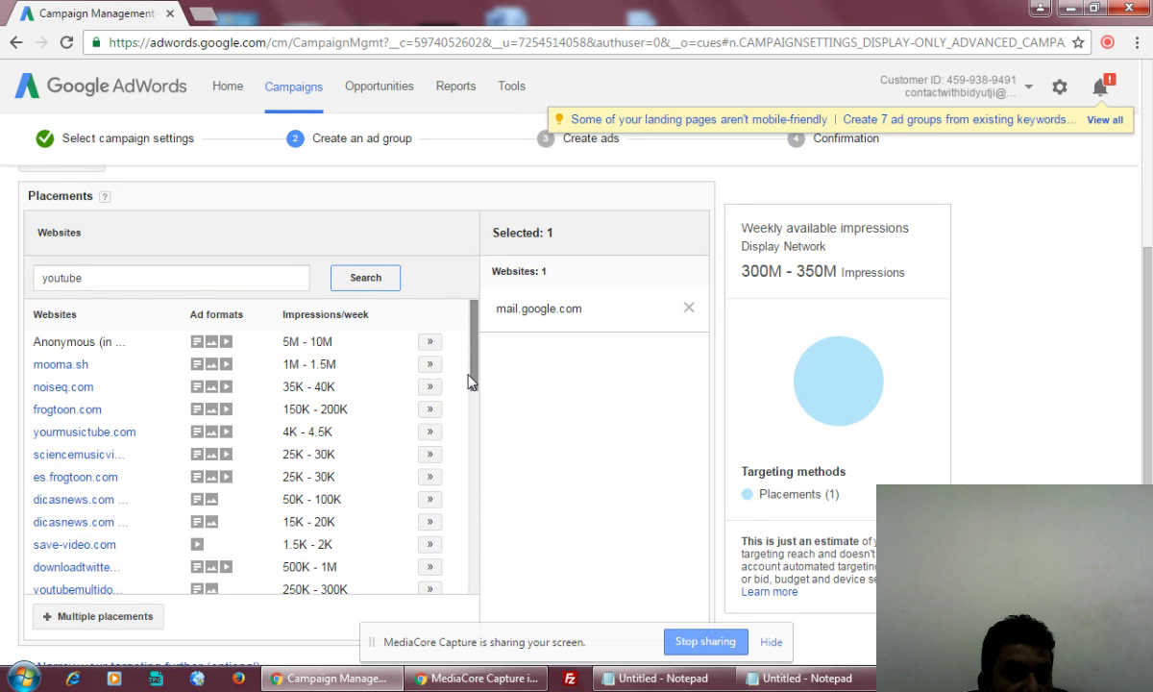
pyautogui.moveTo(471, 394); pyautogui.dragTo(463, 499)
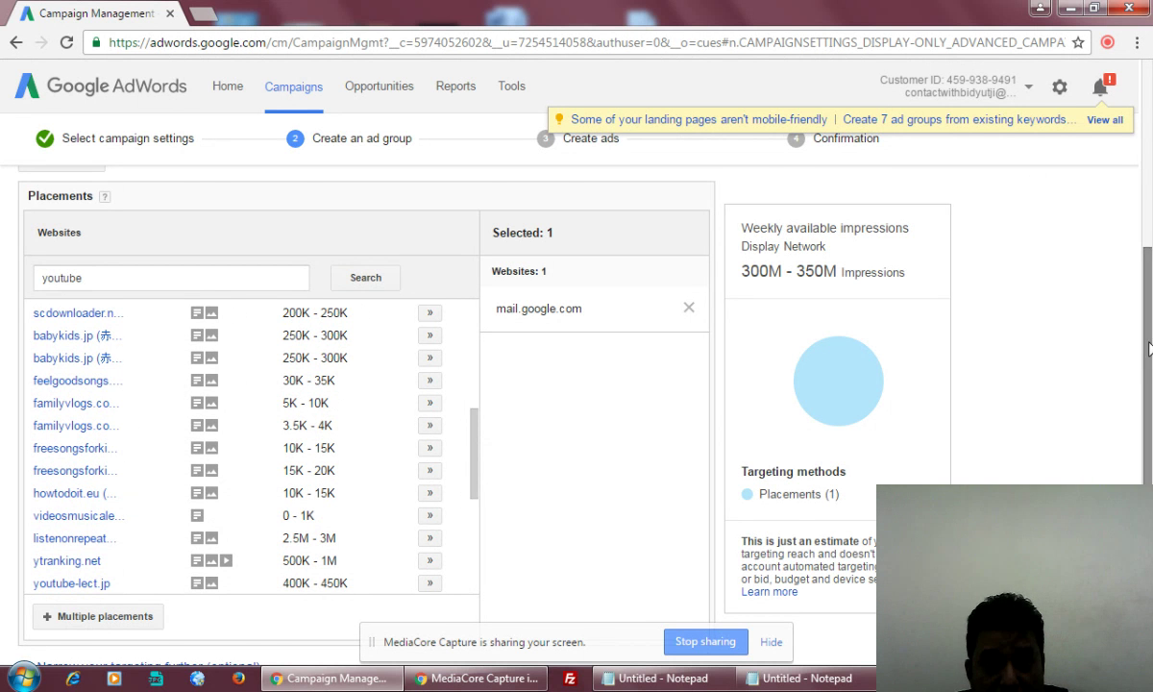
# Save the ad group with its selected placement and continue to ad creation
pyautogui.moveTo(1150, 348); pyautogui.dragTo(1150, 476)
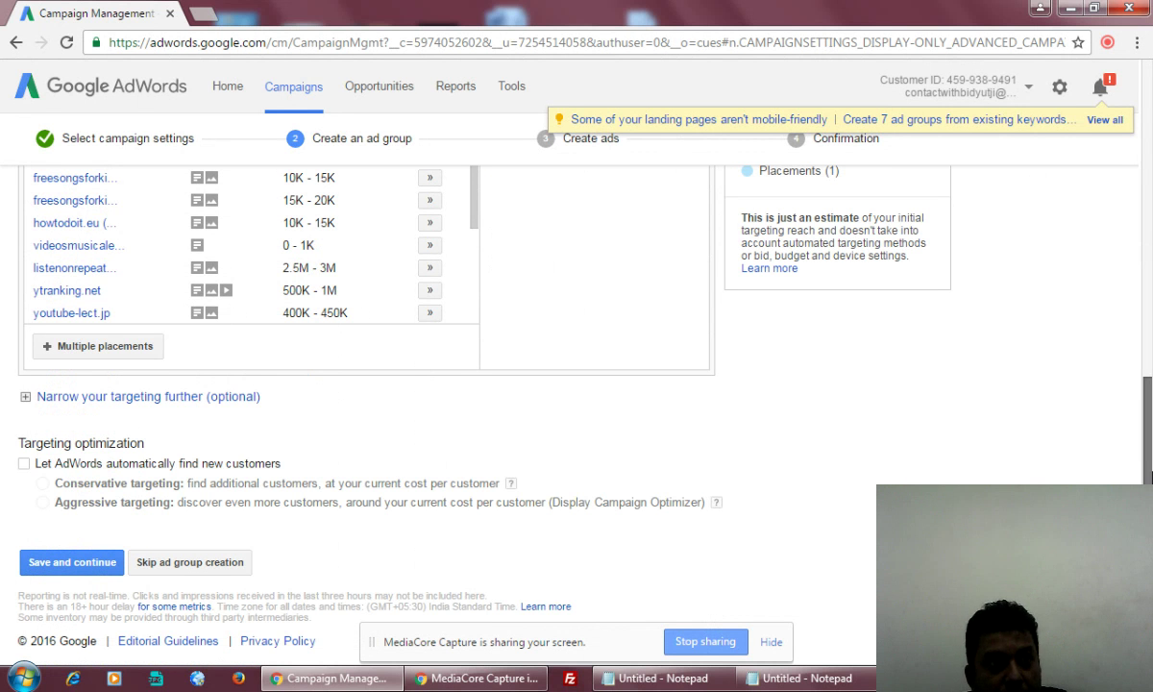
pyautogui.click(66, 567)
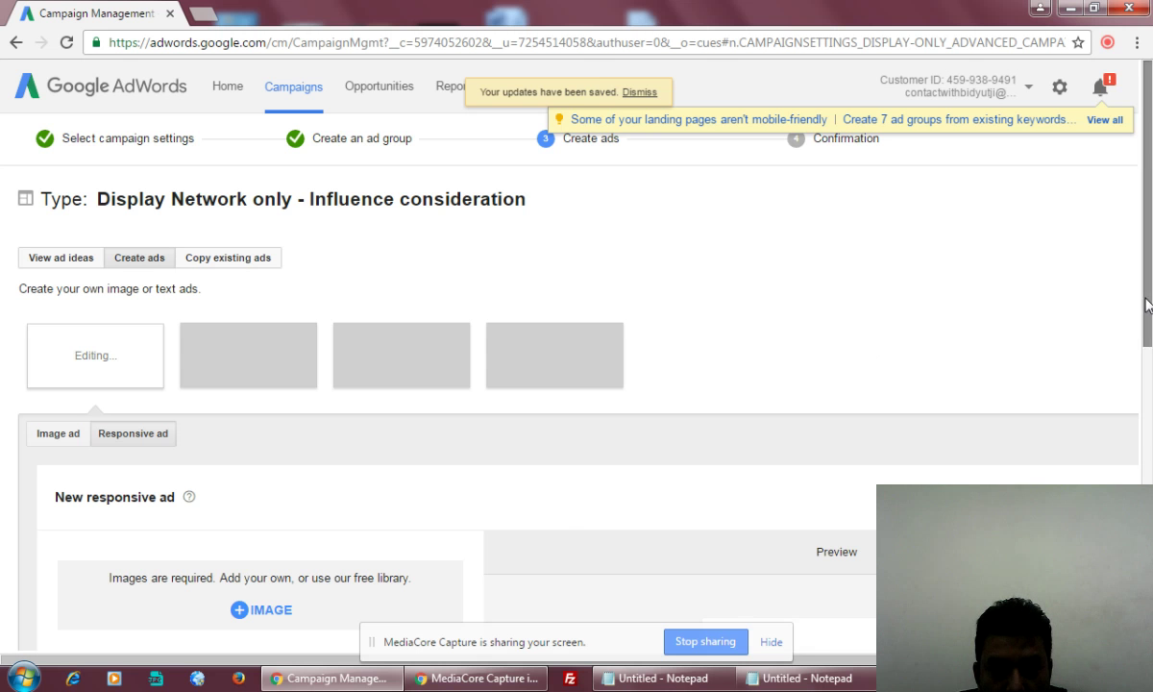
# Switch from the new responsive ad form to the ad ideas form, accepting the loss of page changes
pyautogui.moveTo(1146, 305); pyautogui.dragTo(1150, 553)
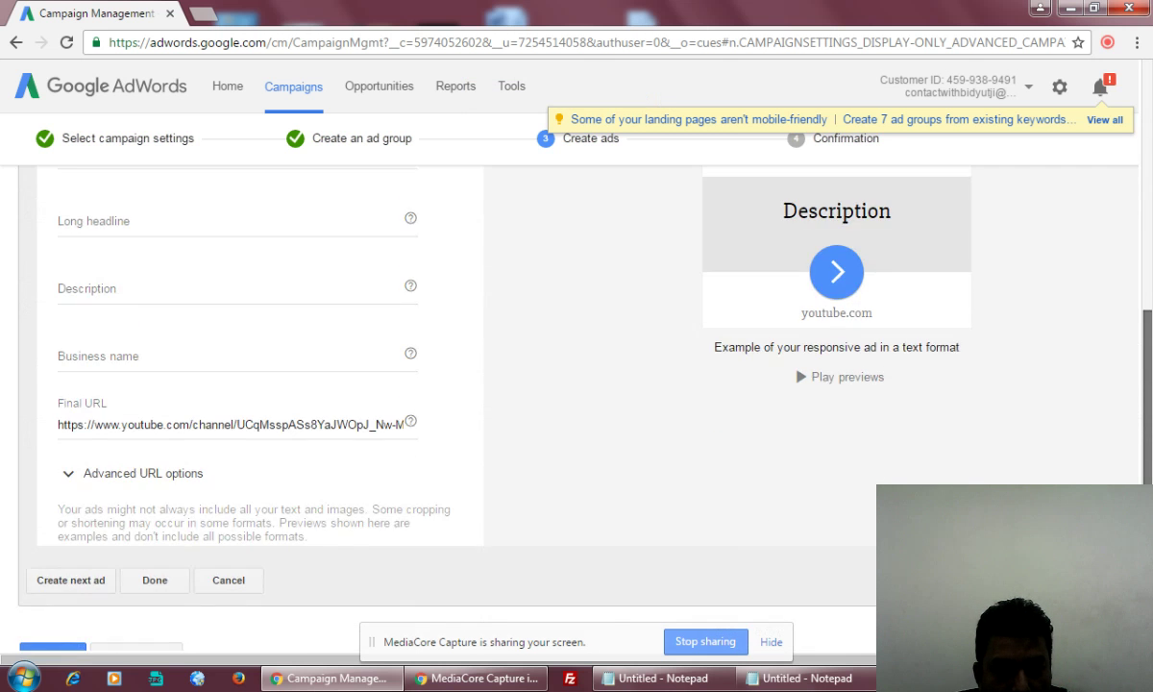
pyautogui.scroll(5, 577, 384)
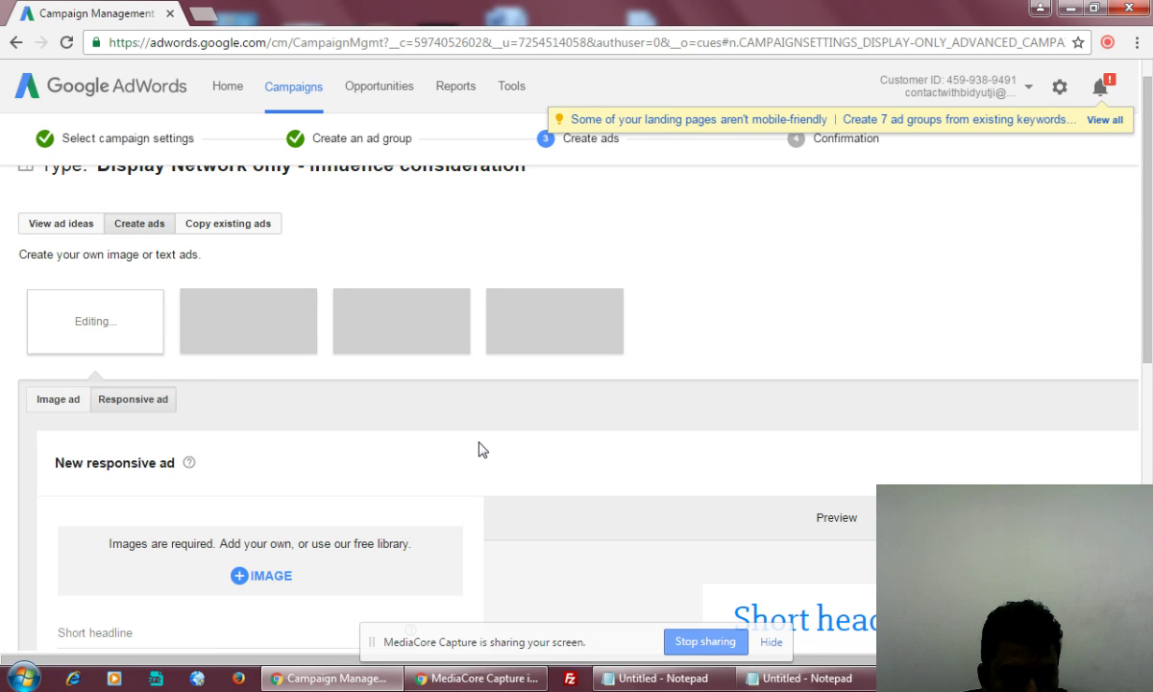
pyautogui.scroll(1, 481, 450)
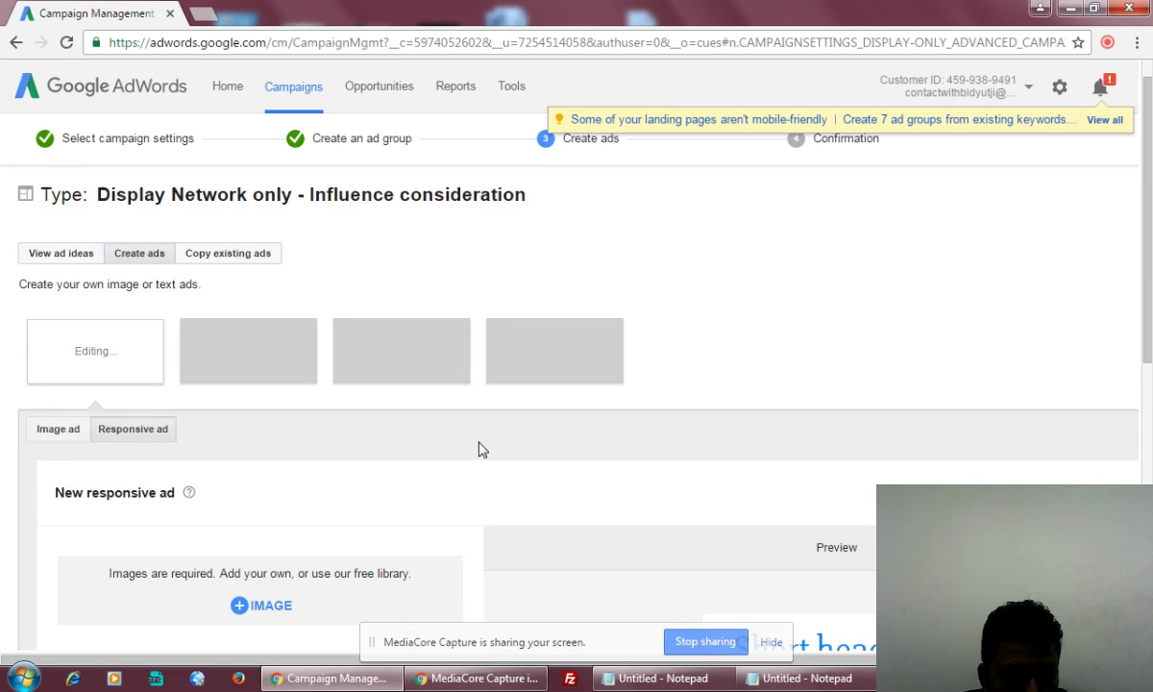
pyautogui.click(60, 260)
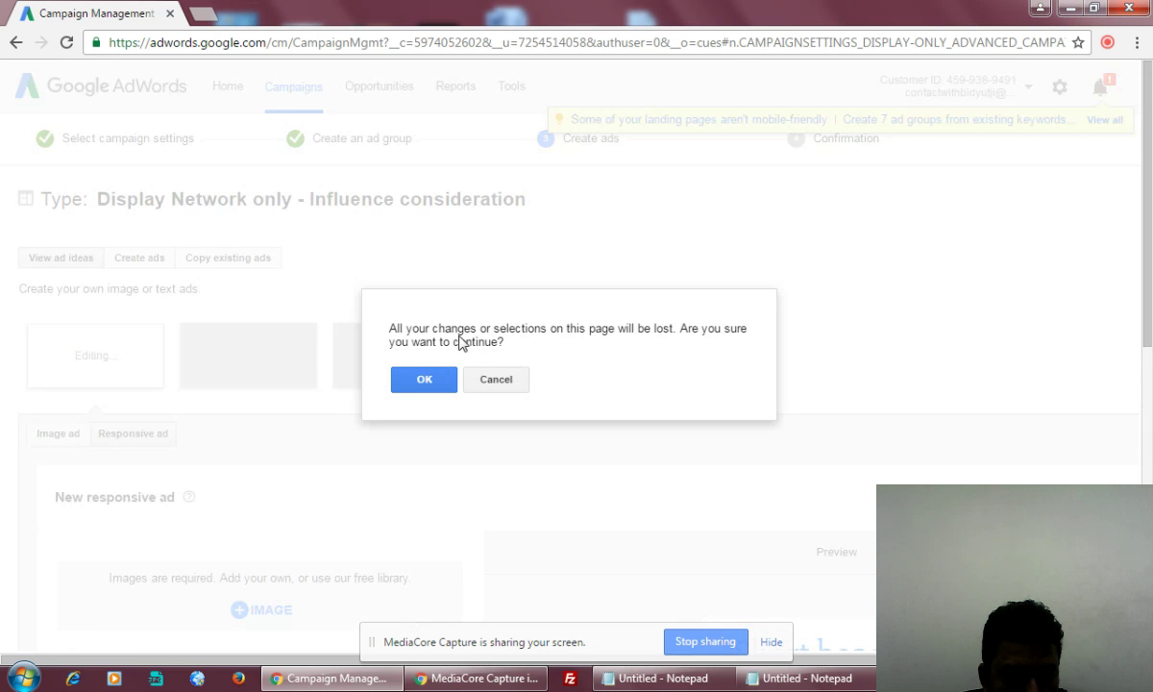
pyautogui.click(425, 380)
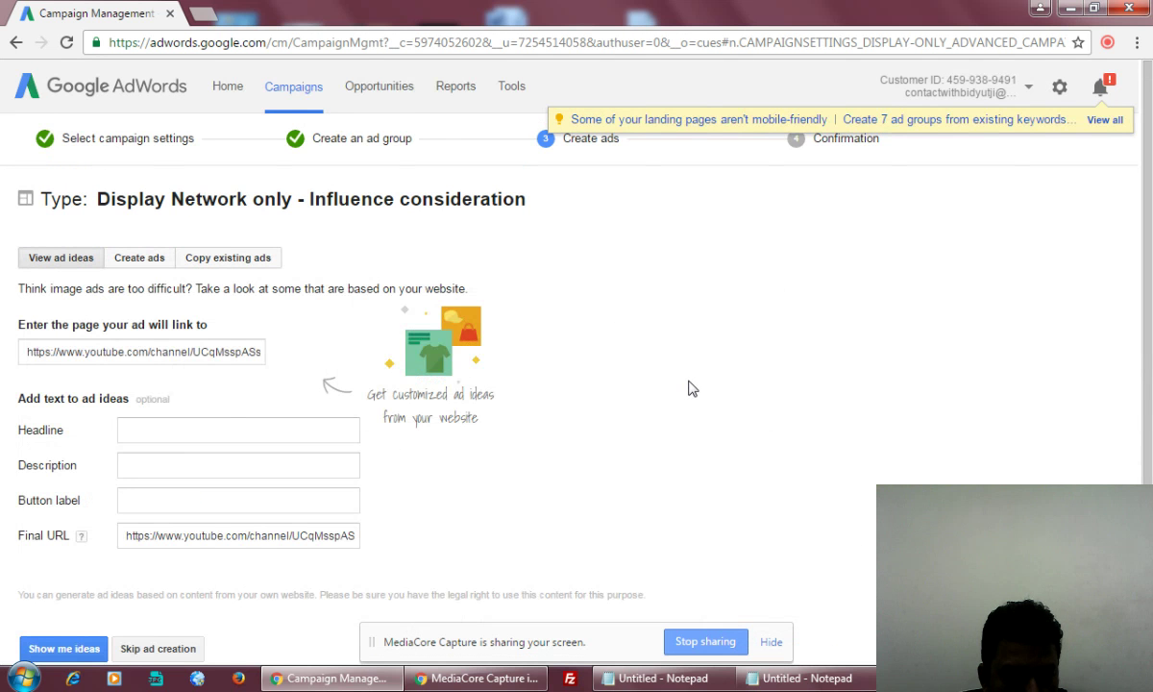
# Enter the ad headline "Subscribe Channel Now - Enjoy Make Money Online Related Tips and Video"
pyautogui.scroll(-1, 598, 395)
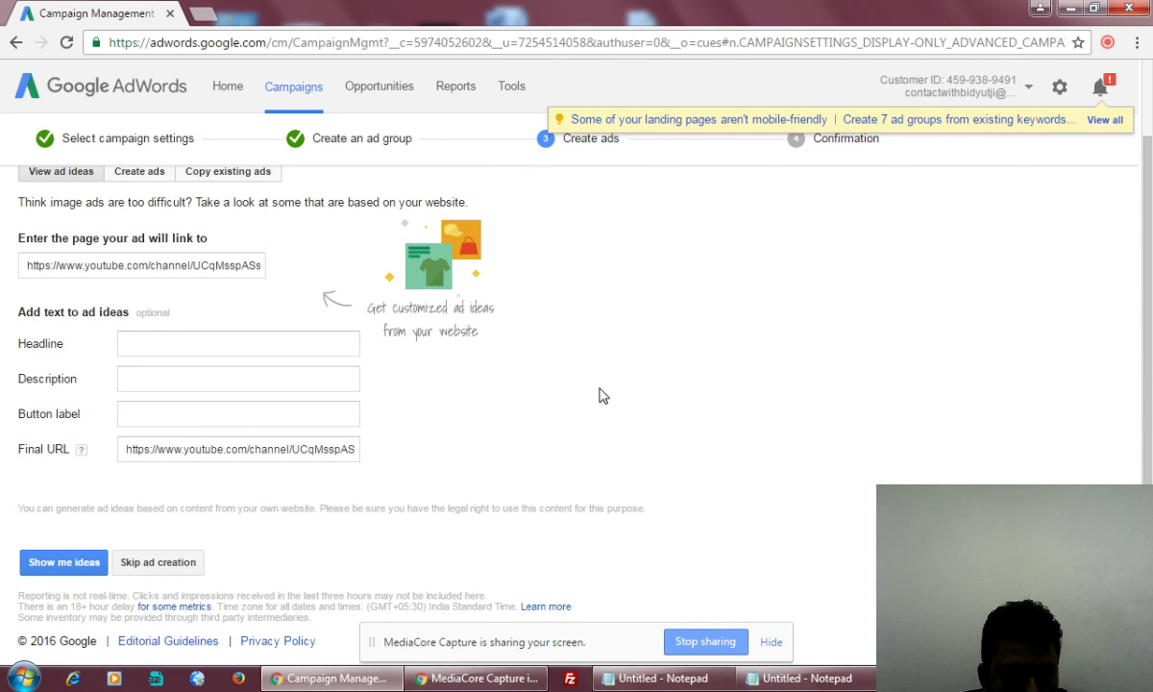
pyautogui.scroll(1, 599, 395)
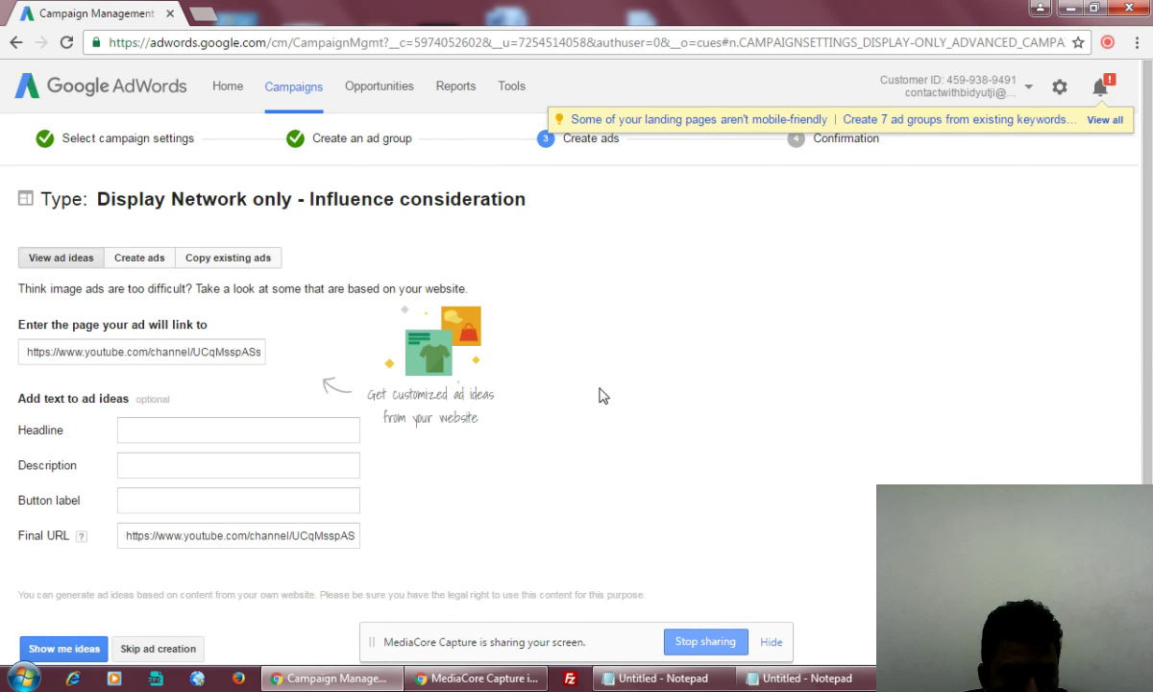
pyautogui.scroll(-1, 599, 395)
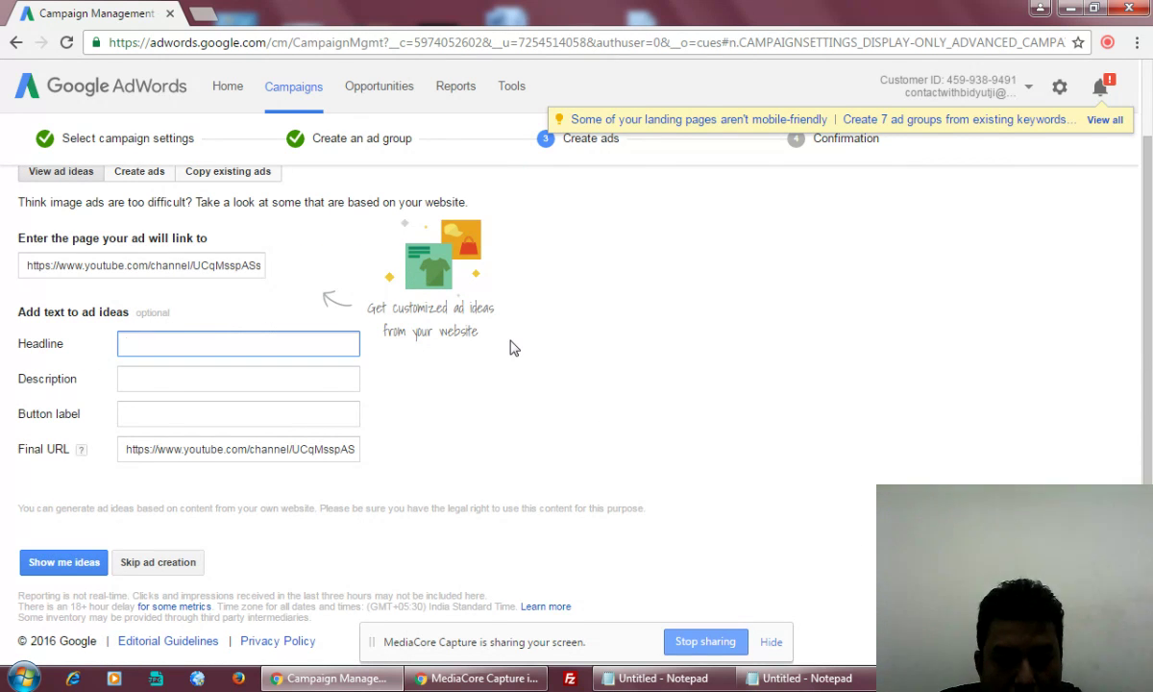
pyautogui.write('Sub')
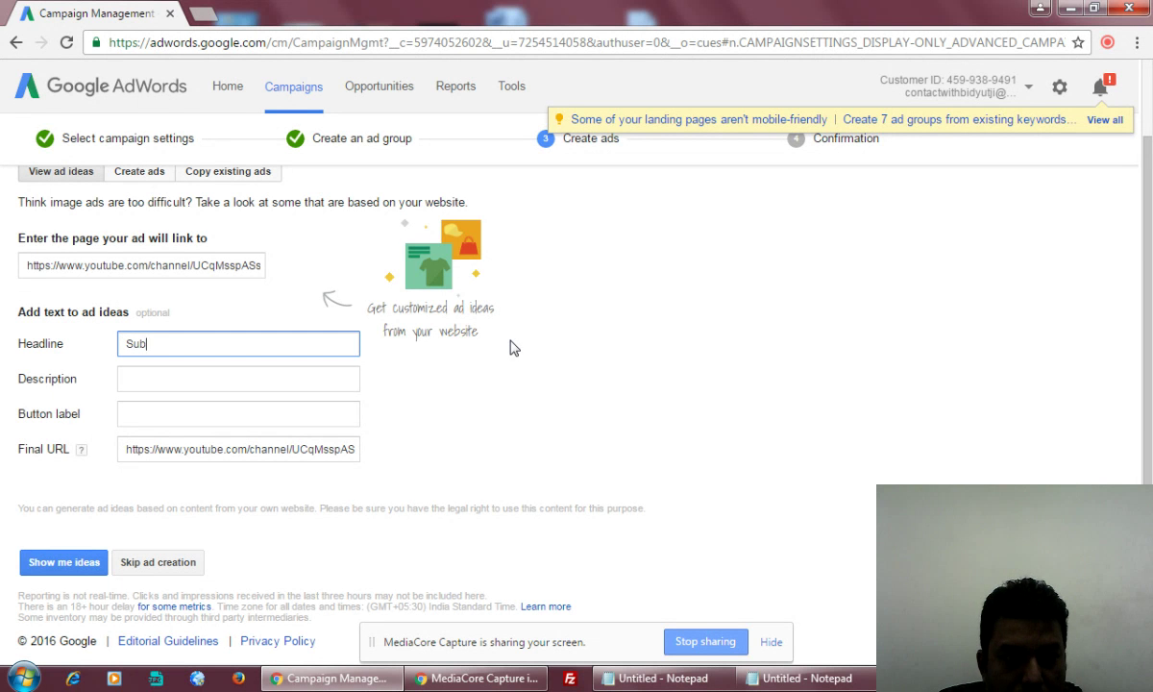
pyautogui.write('scribe ')
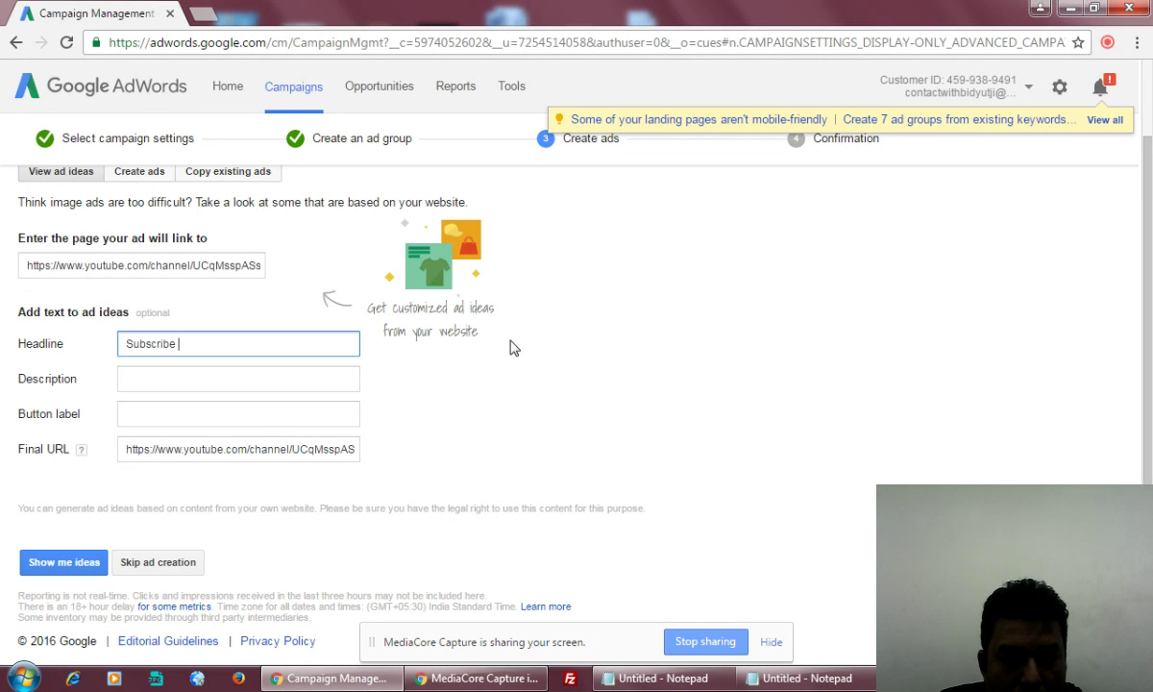
pyautogui.write('Channel')
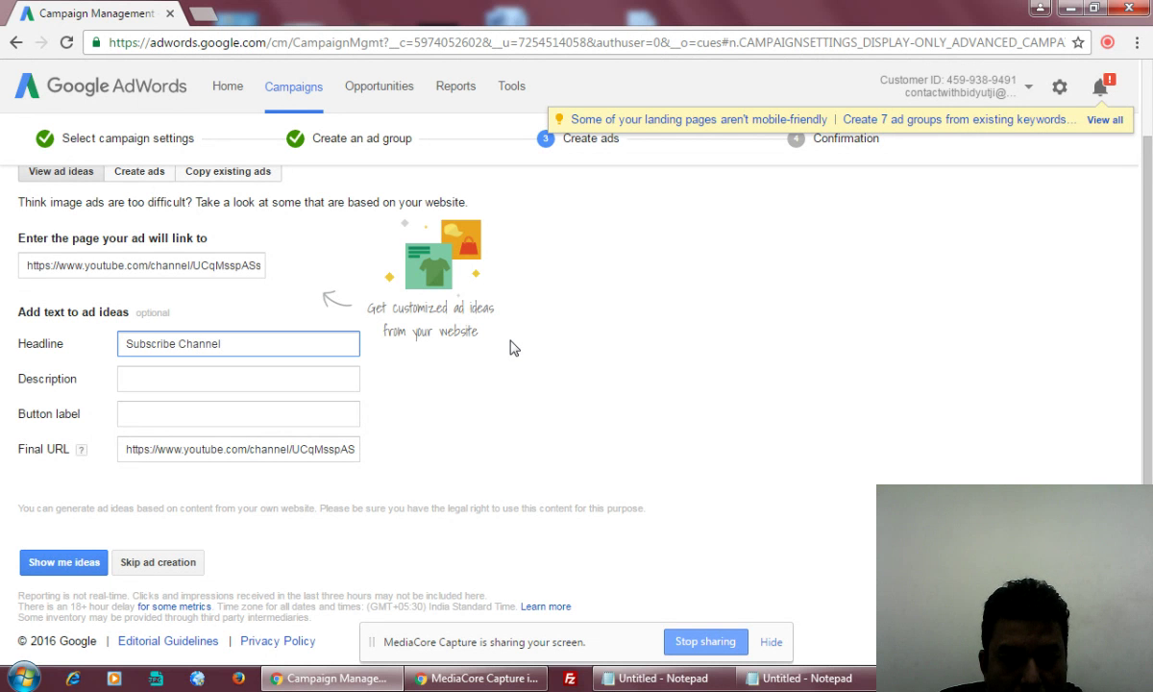
pyautogui.write(' Now')
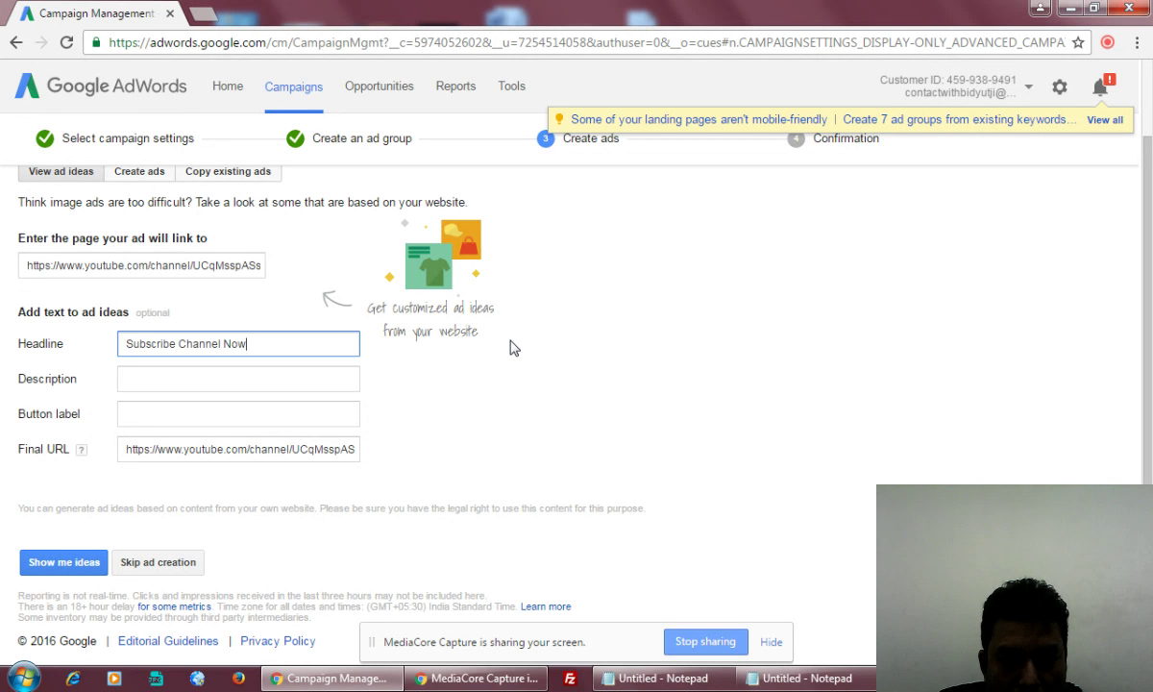
pyautogui.write(' - En')
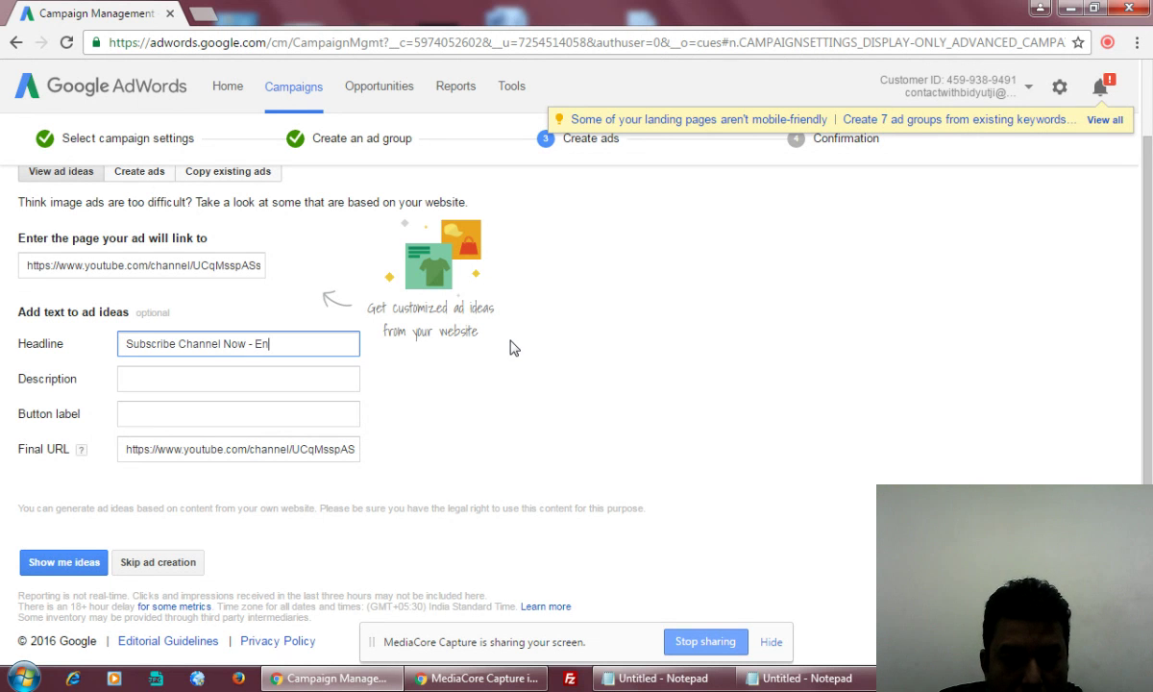
pyautogui.write('joy Make Money On')
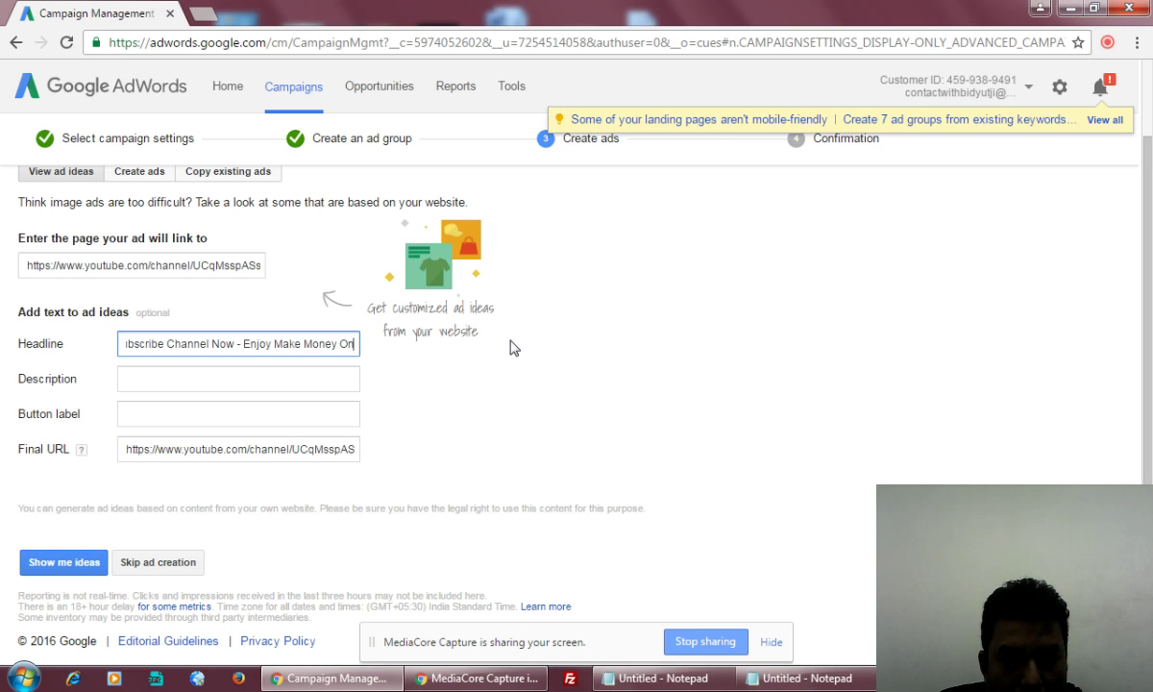
pyautogui.write('line Rela')
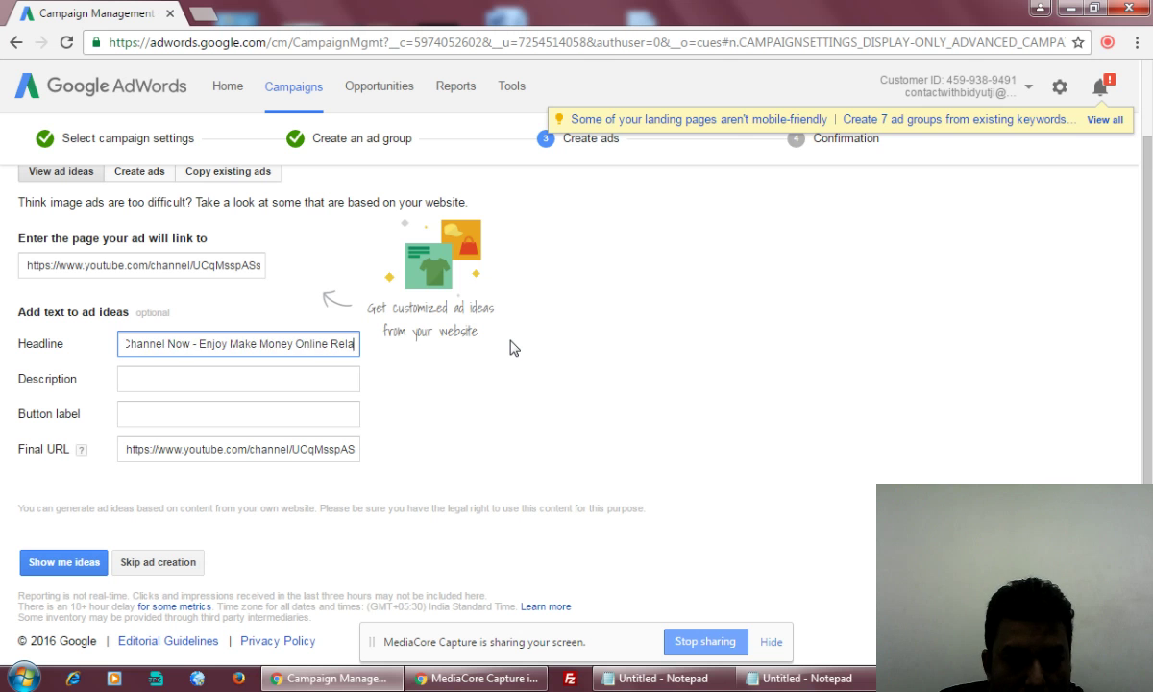
pyautogui.write('ted Tips')
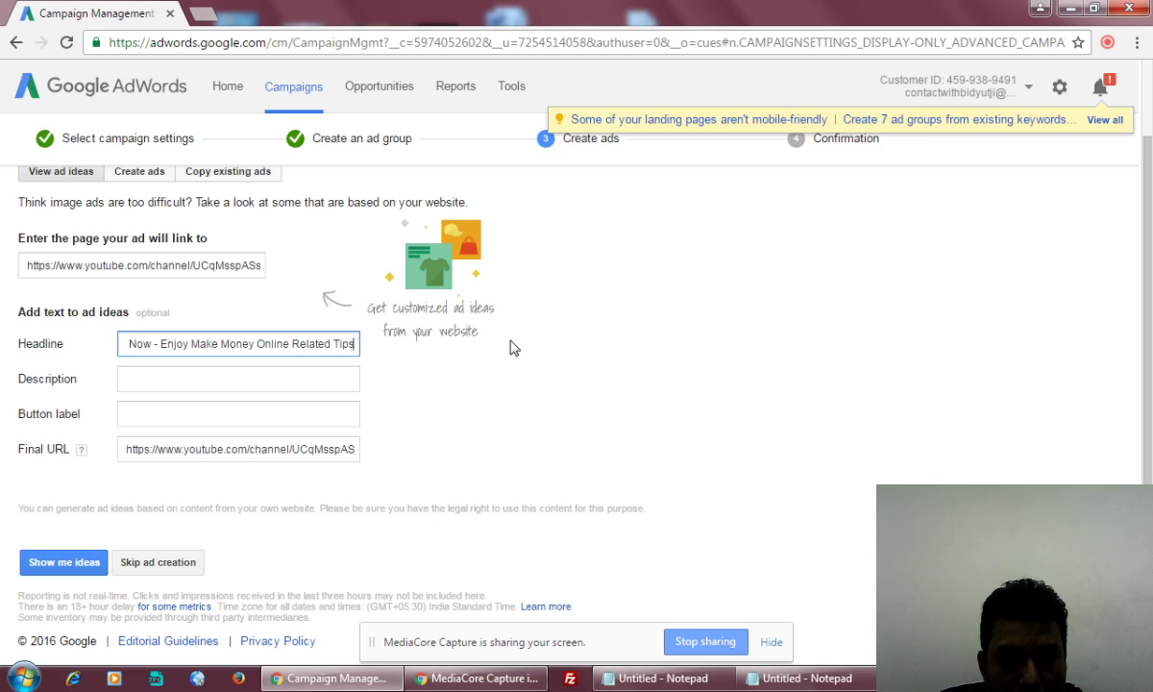
pyautogui.write(' and Video')
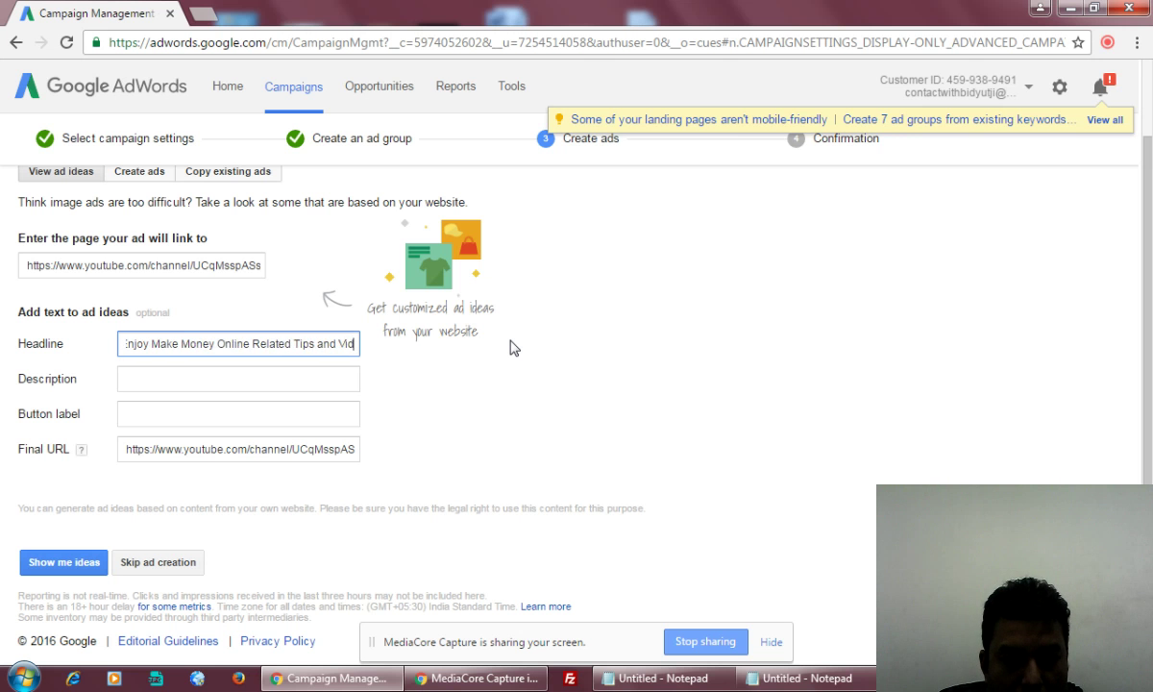
# Insert "& Digital Marketing" after "Make Money Online" in the headline and make its last word "Videos"
pyautogui.click(240, 346)
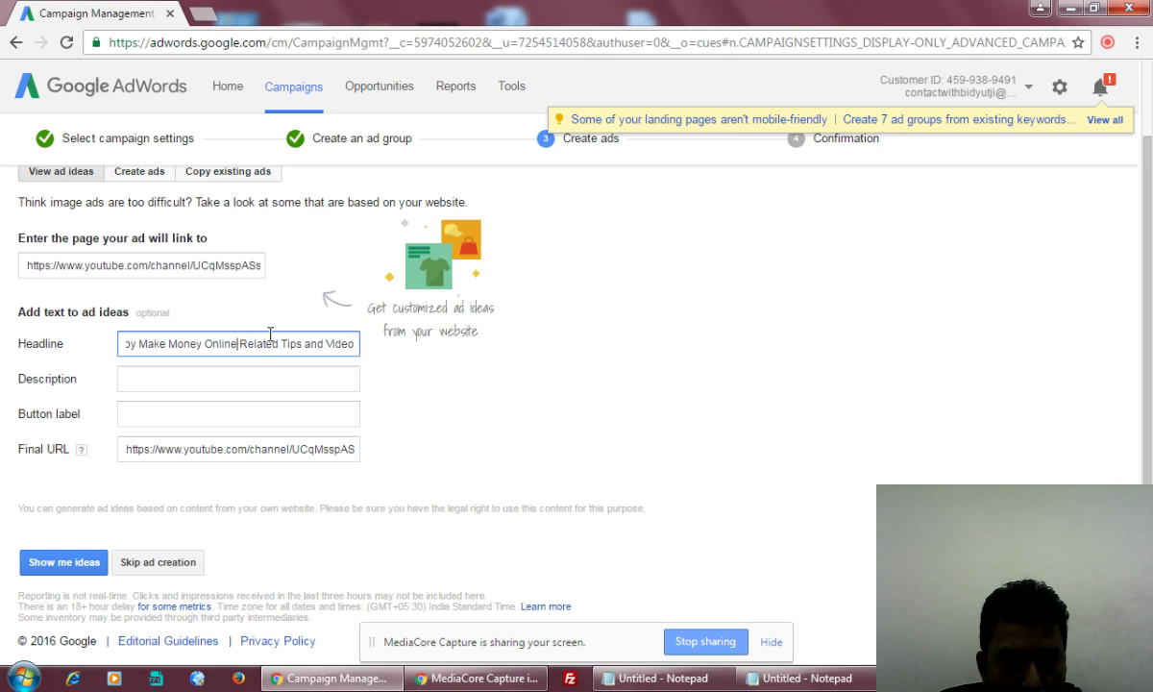
pyautogui.write('& ')
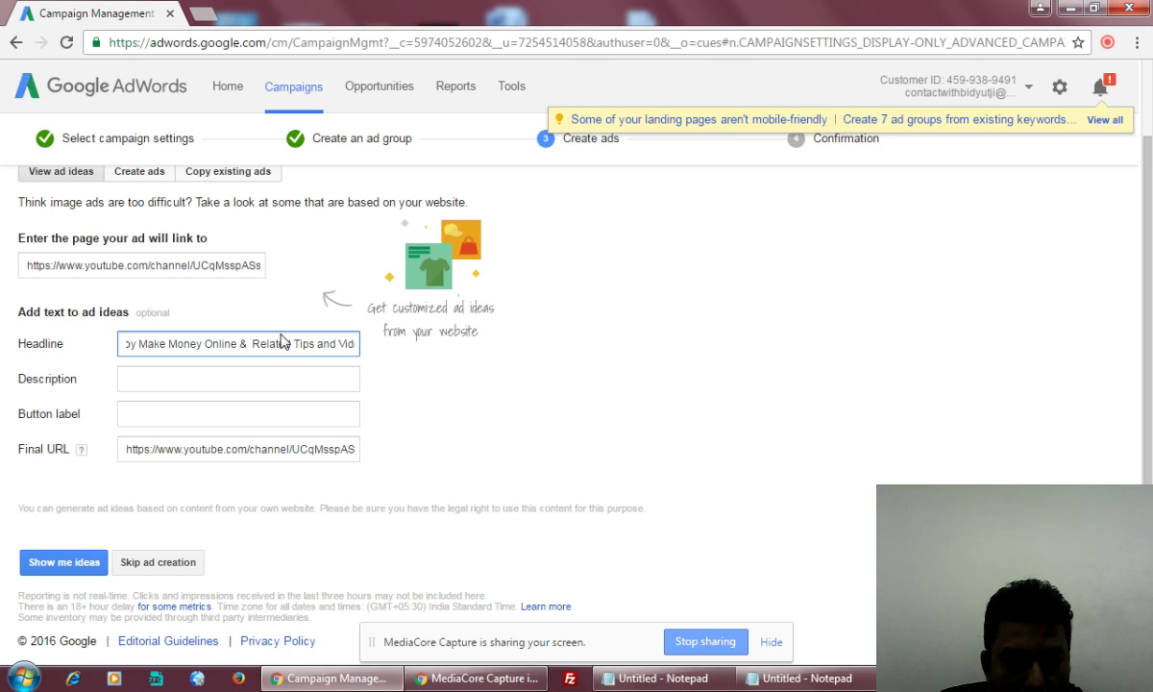
pyautogui.write('Digital Mar')
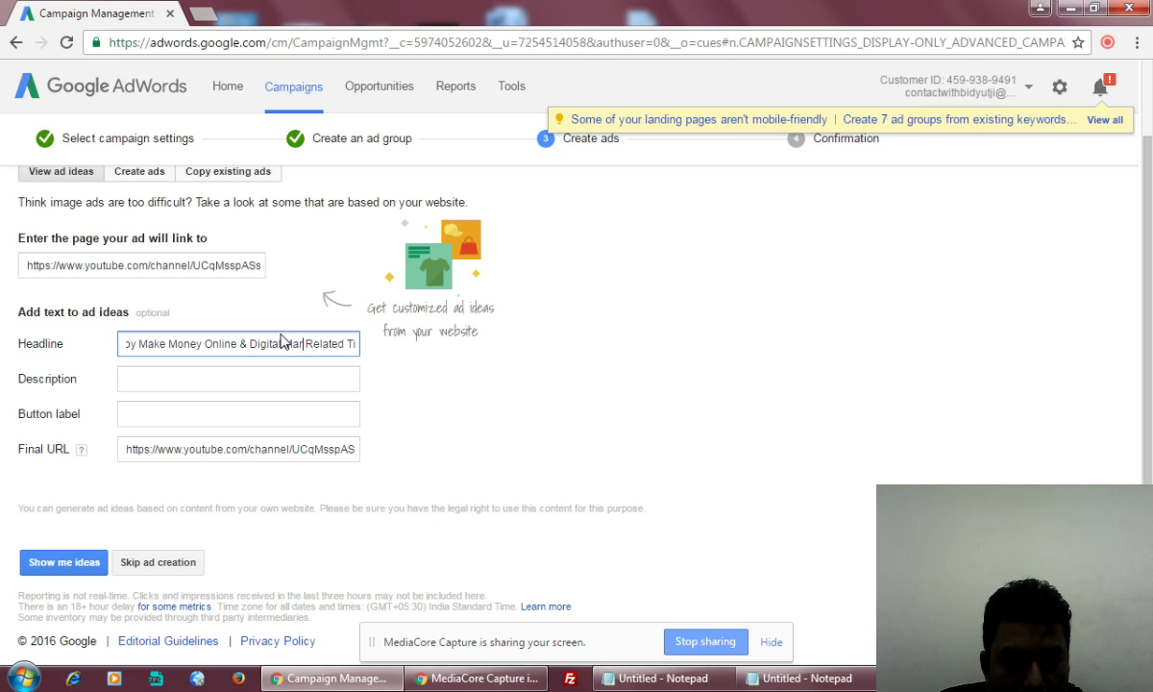
pyautogui.write('keting')
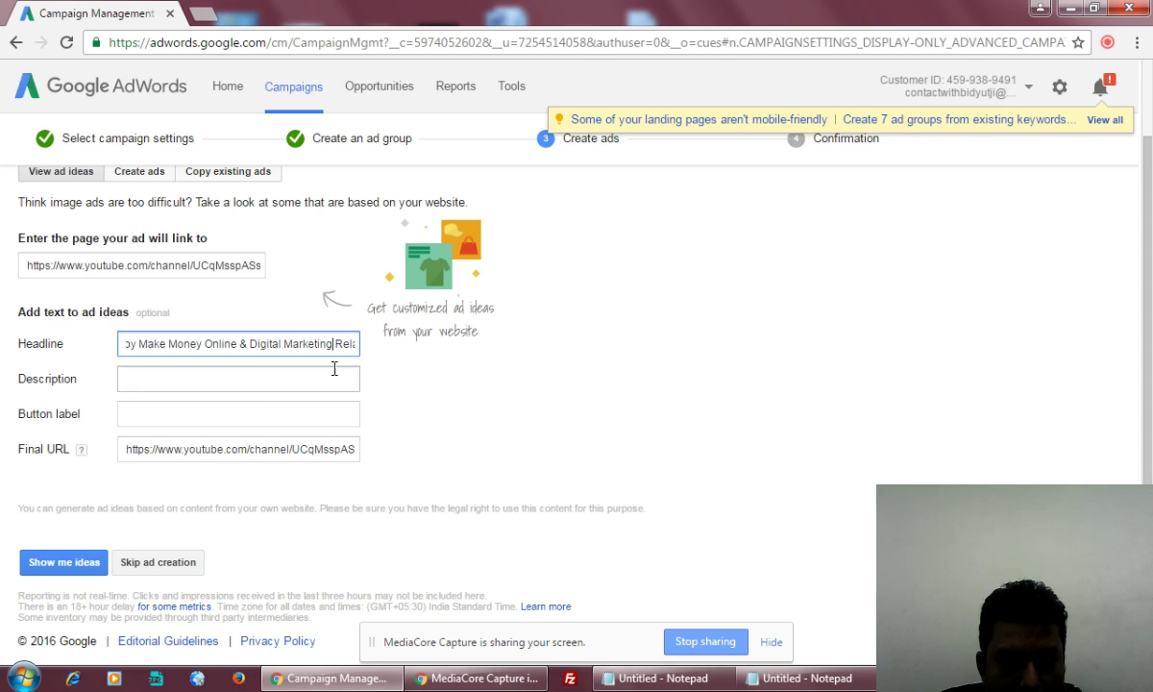
pyautogui.hotkey('shift', 'End')
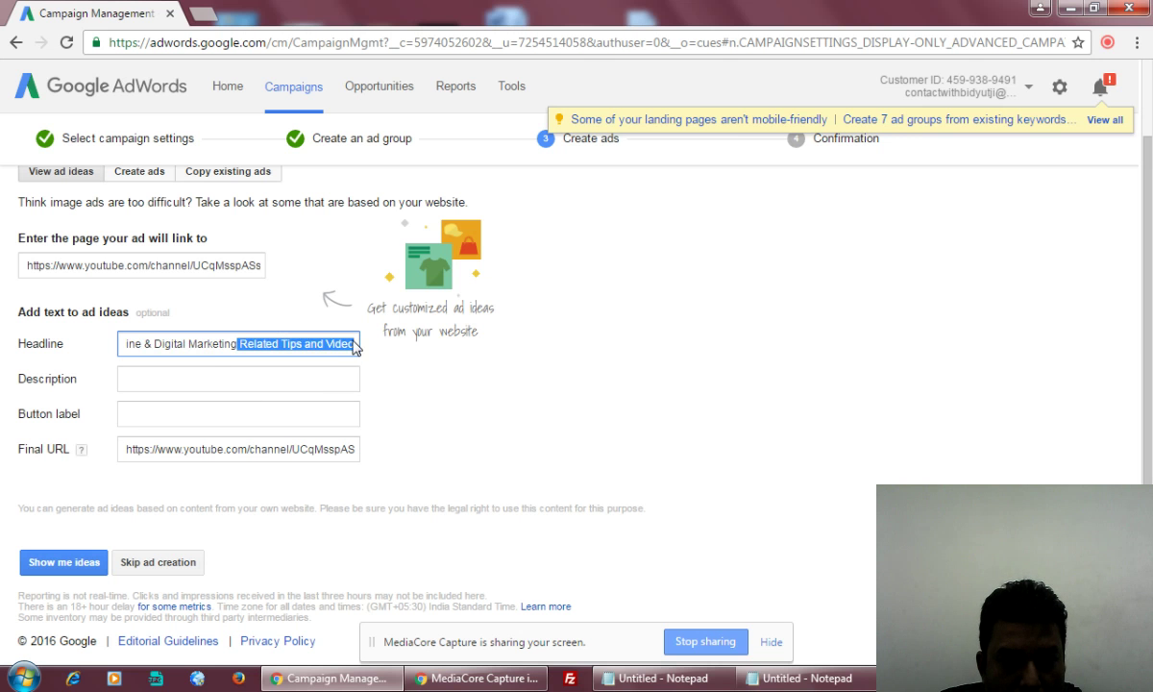
pyautogui.press('Home')
pyautogui.hotkey('shift', 'End')
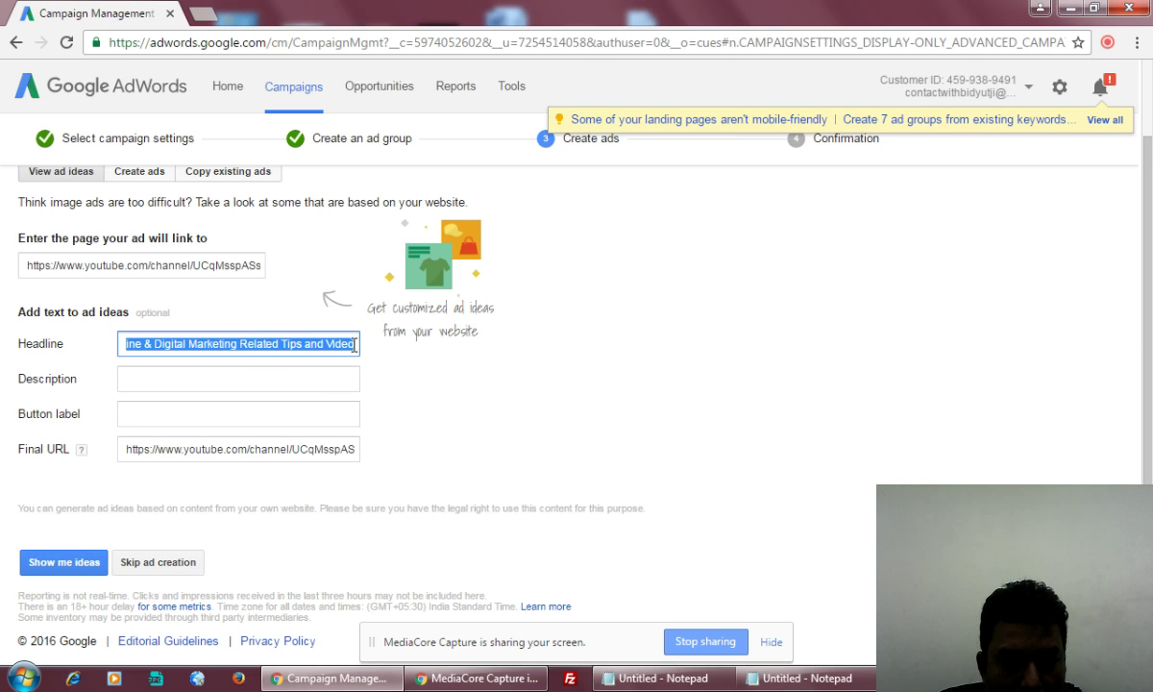
pyautogui.press('End')
pyautogui.write('s')
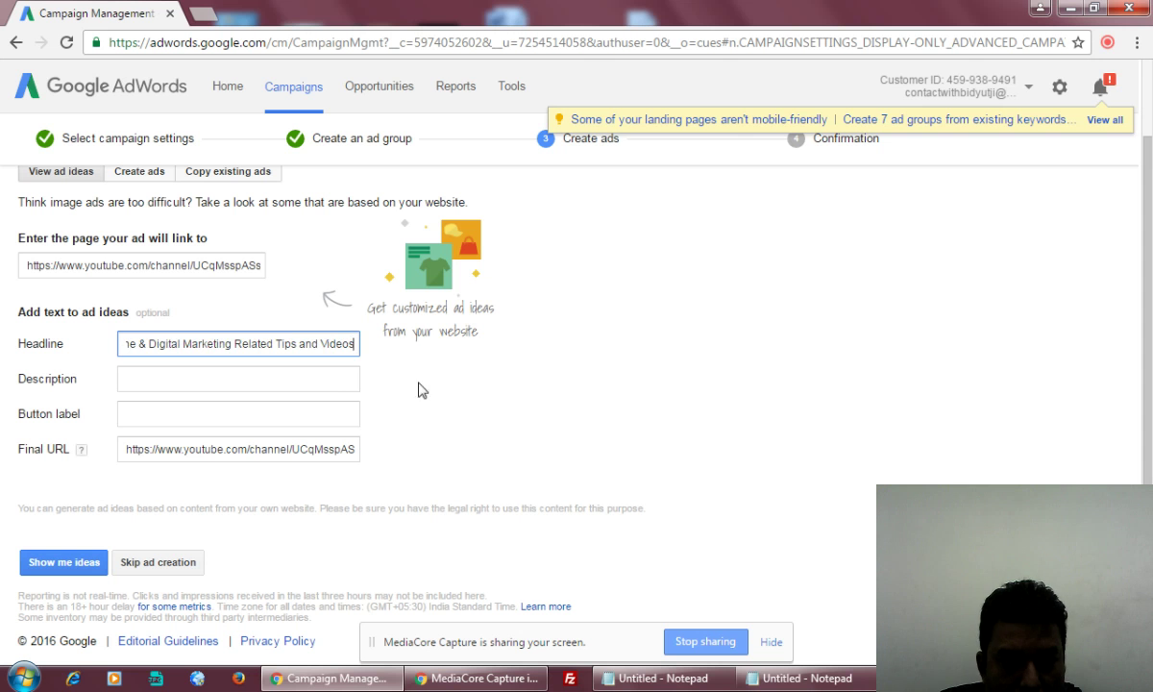
# Set the ad's button label to "Subscribe Now", leaving the description empty
pyautogui.click(294, 380)
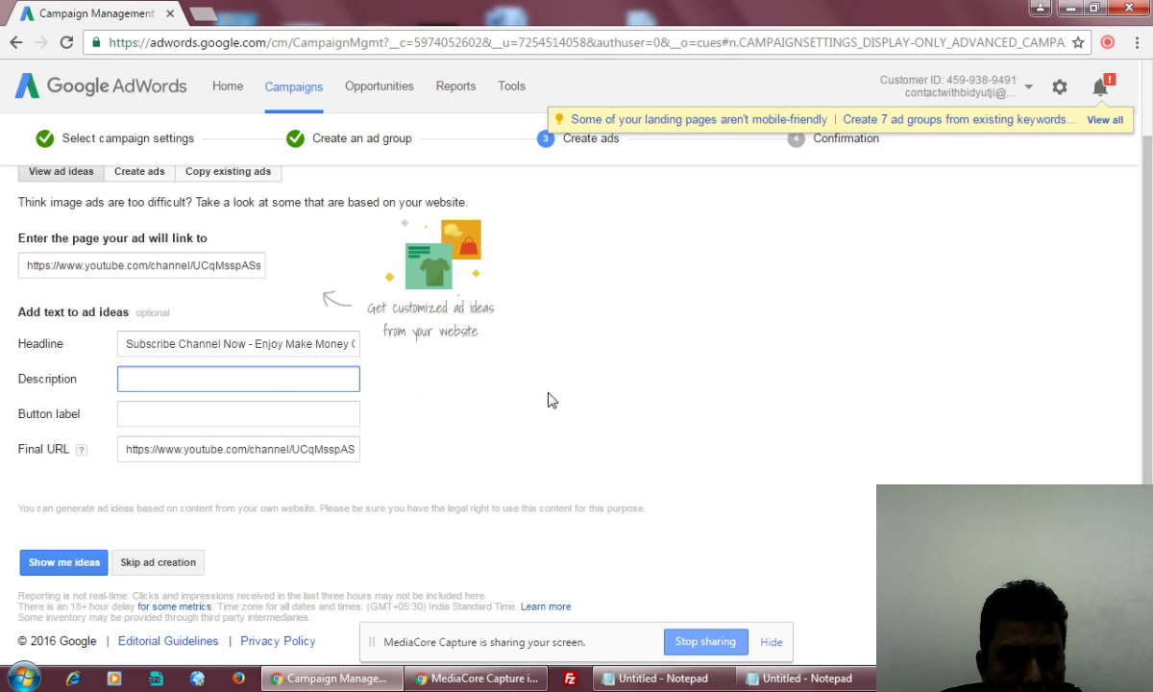
pyautogui.click(233, 416)
pyautogui.write('Su')
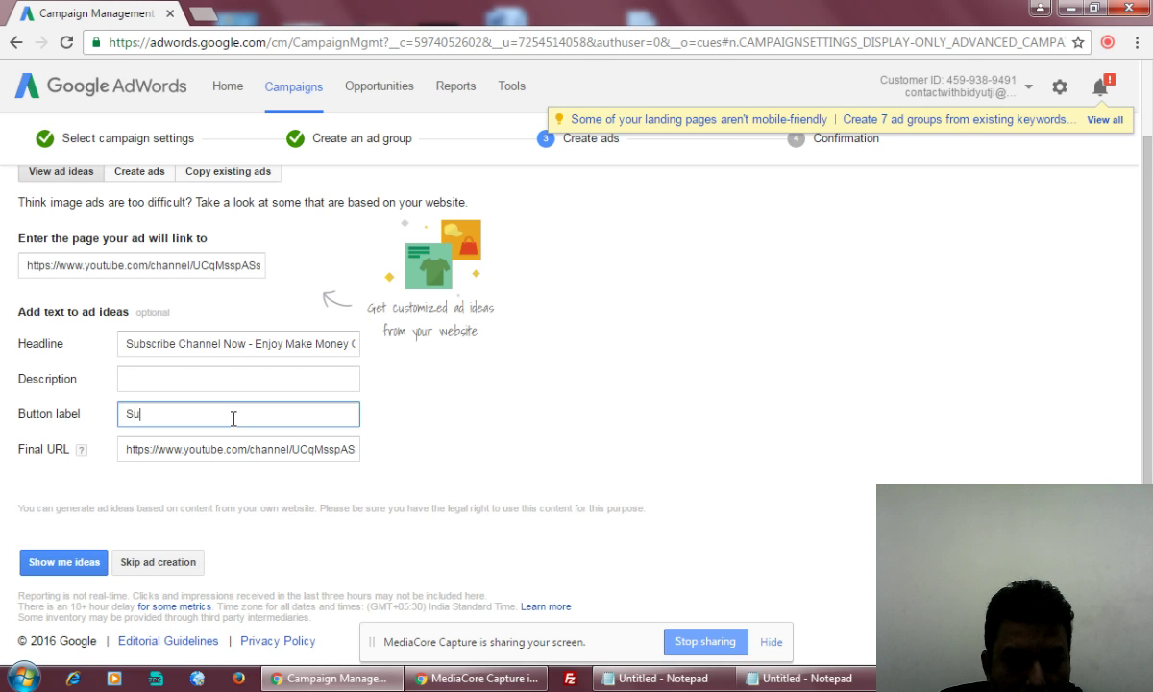
pyautogui.write('bscribe Now')
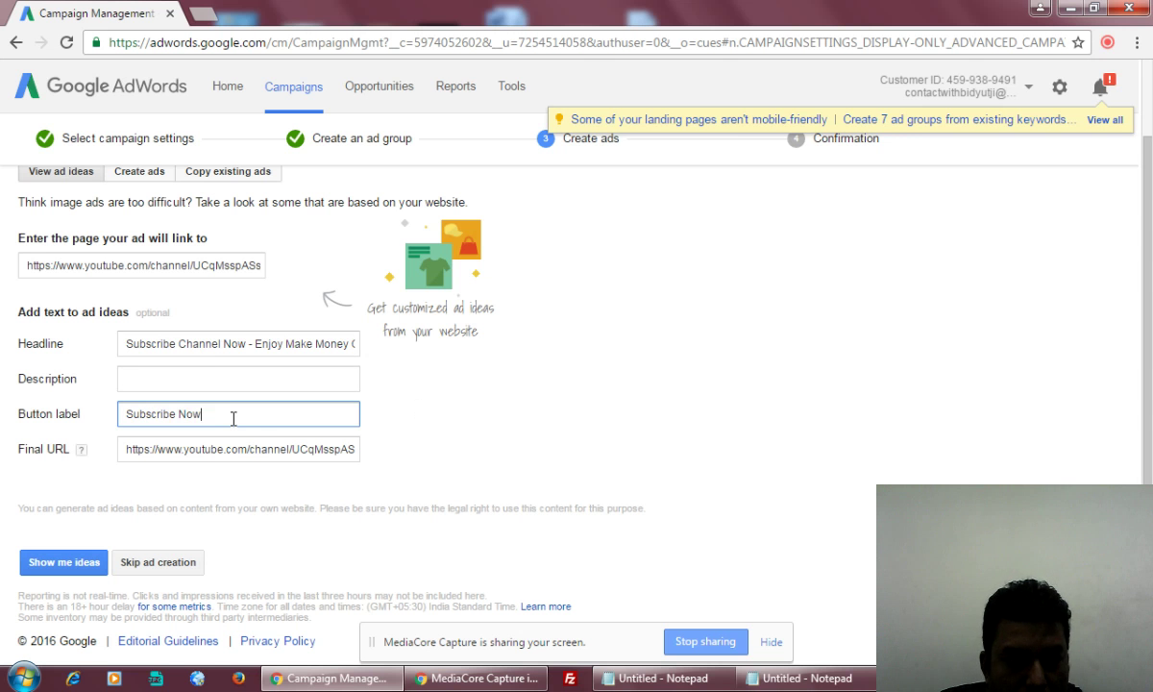
# Enter the ad description "Are u Looking for online income opportunity to Kick Yur"
pyautogui.click(195, 378)
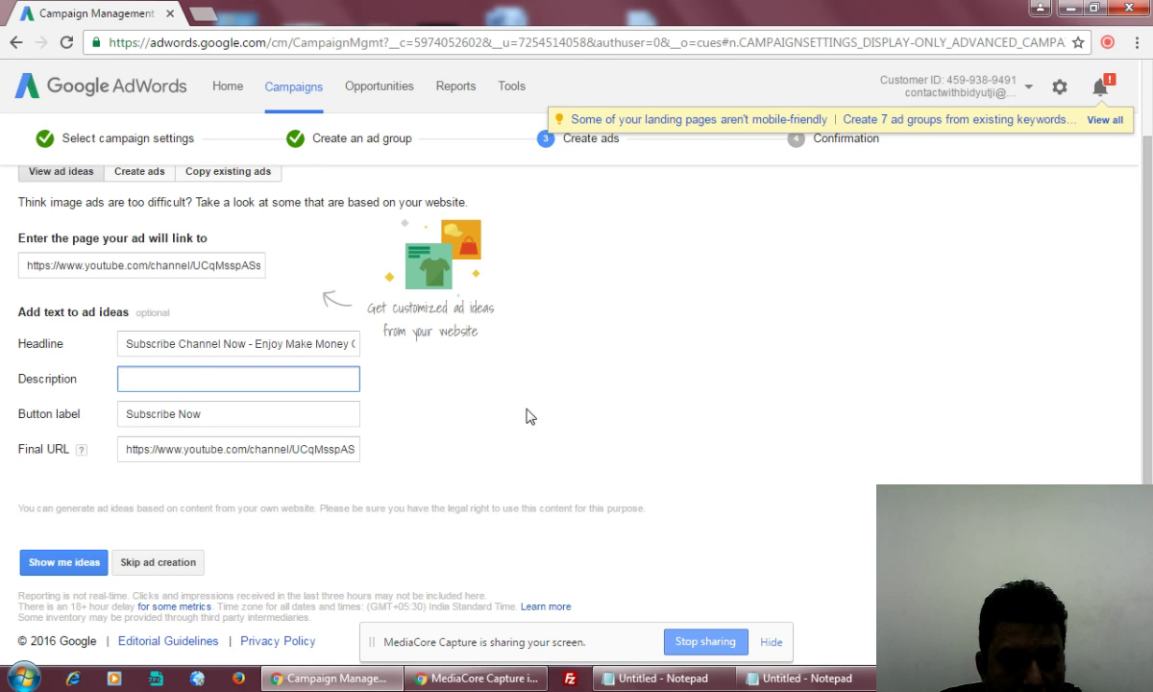
pyautogui.scroll(1, 527, 416)
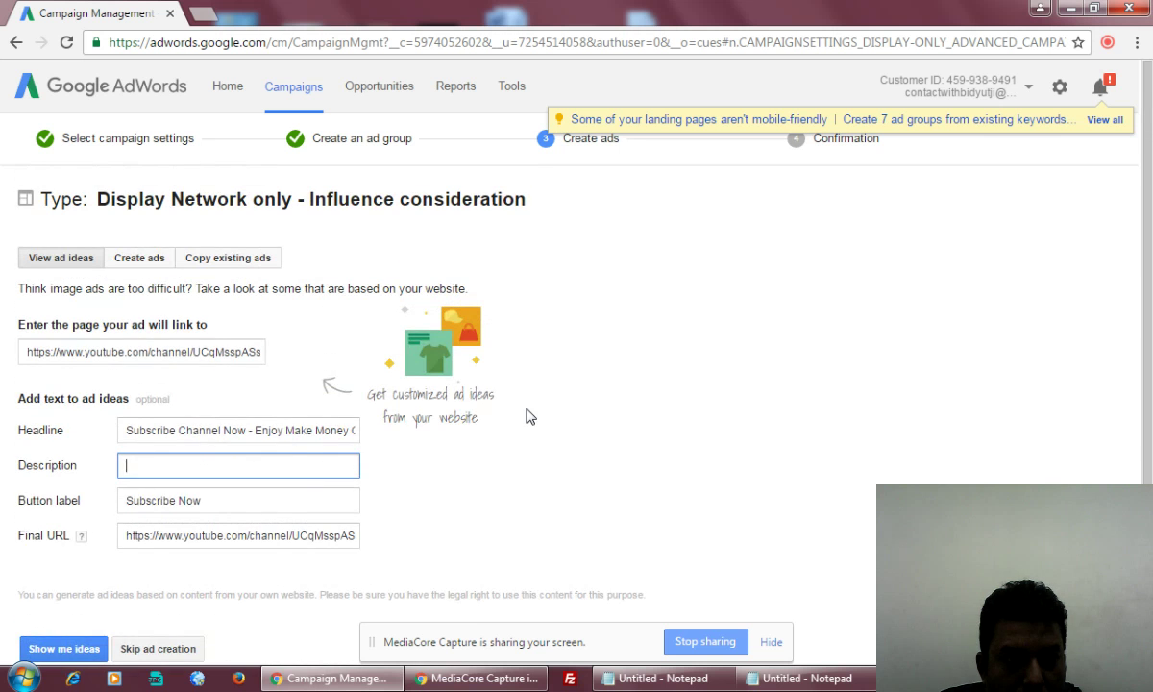
pyautogui.scroll(-1, 527, 416)
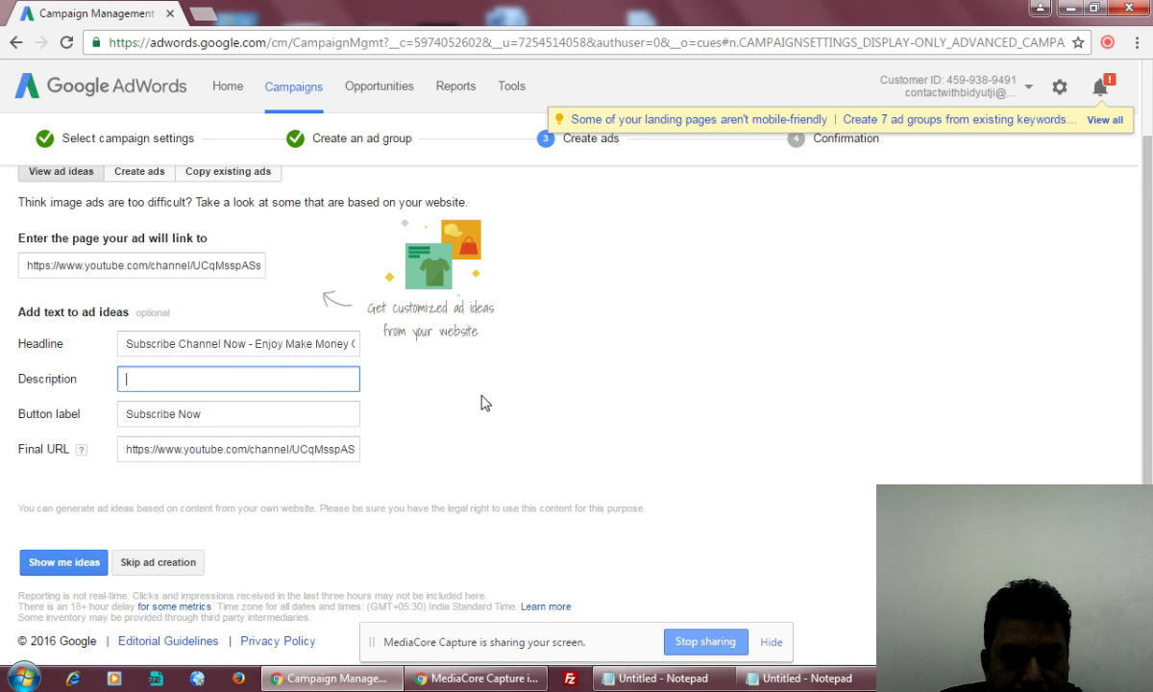
pyautogui.write('you')
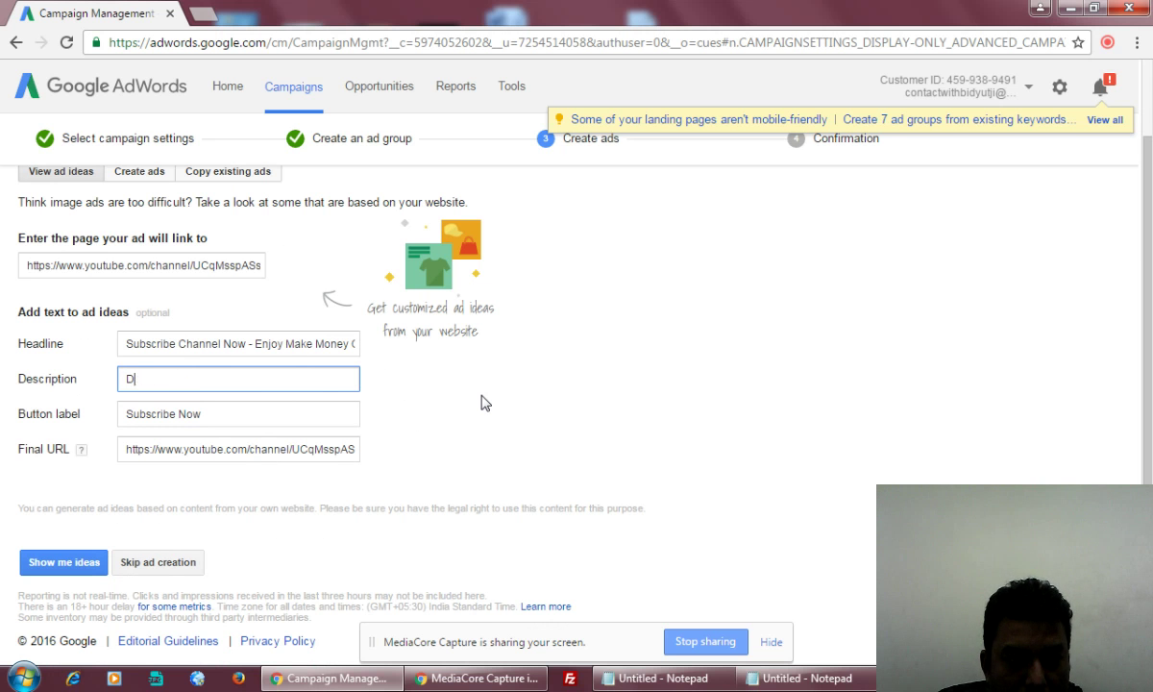
pyautogui.write('Are u L')
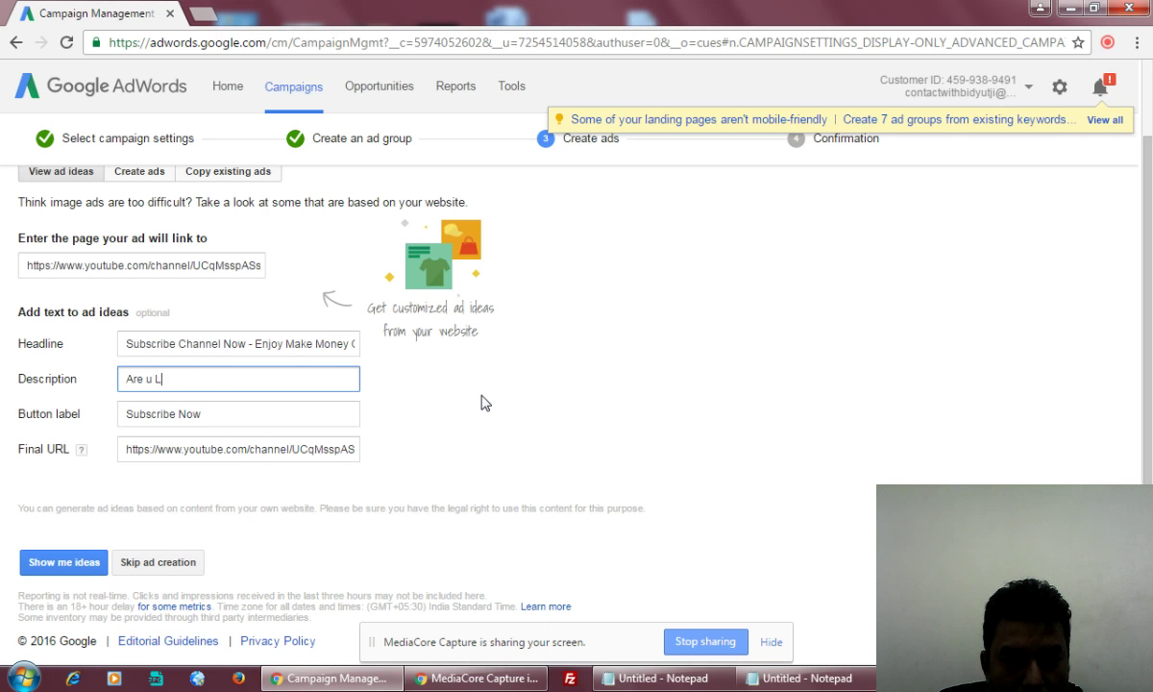
pyautogui.write('ooking for')
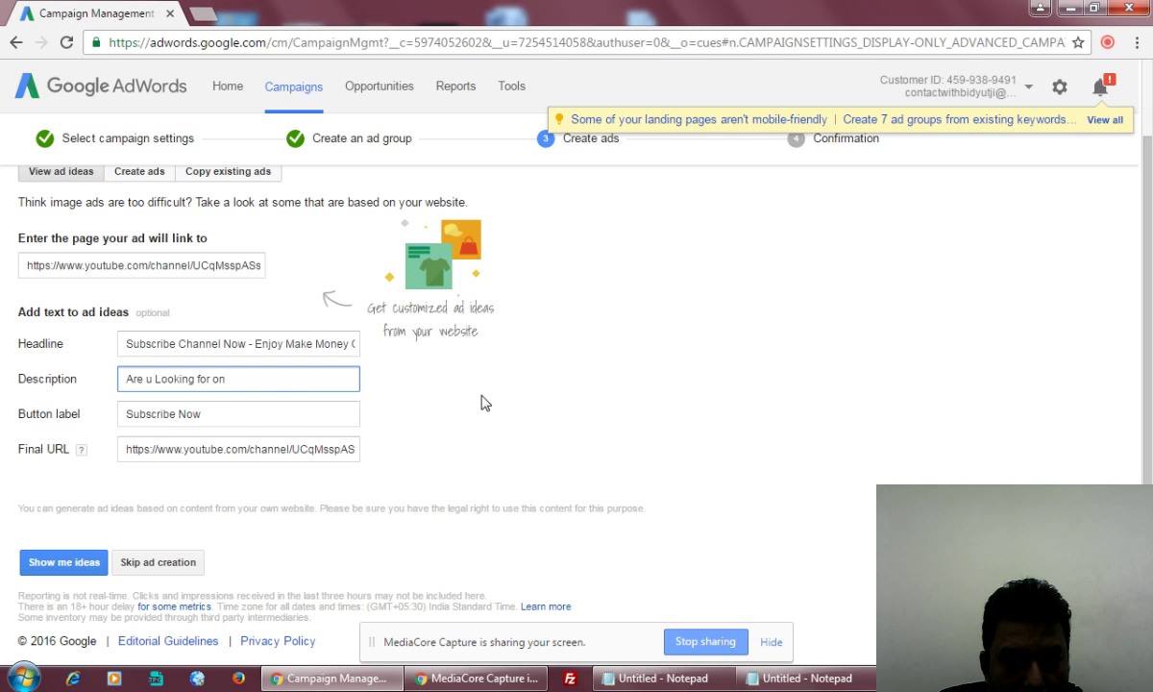
pyautogui.write('online inco')
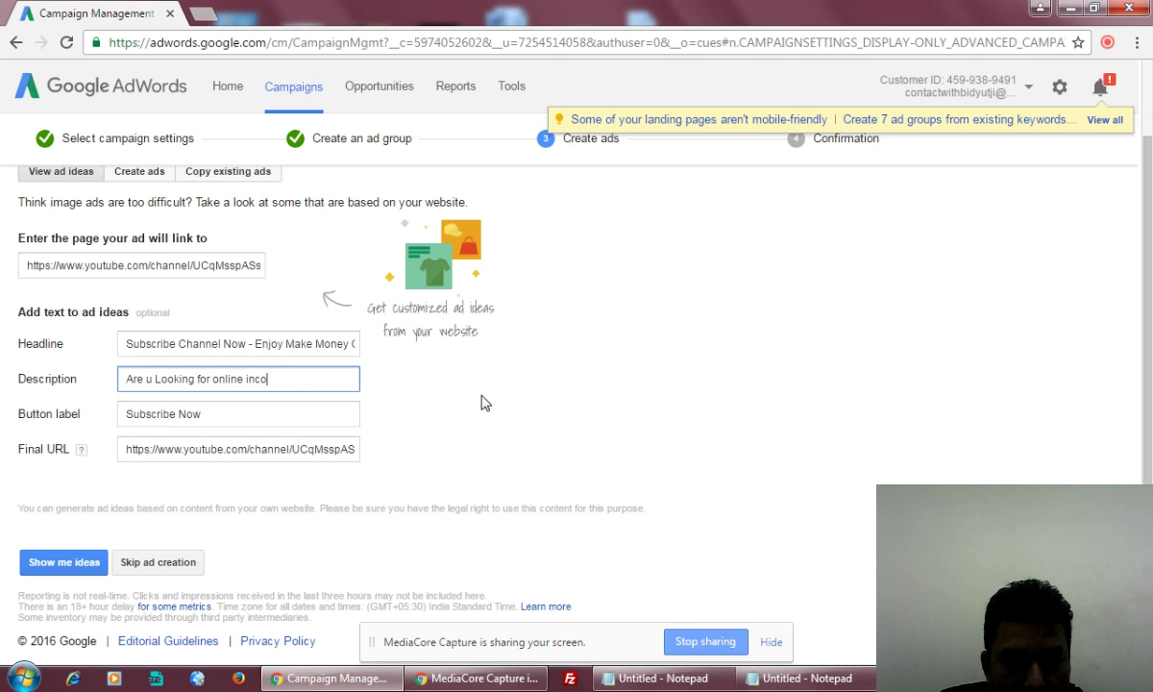
pyautogui.write('me opportun')
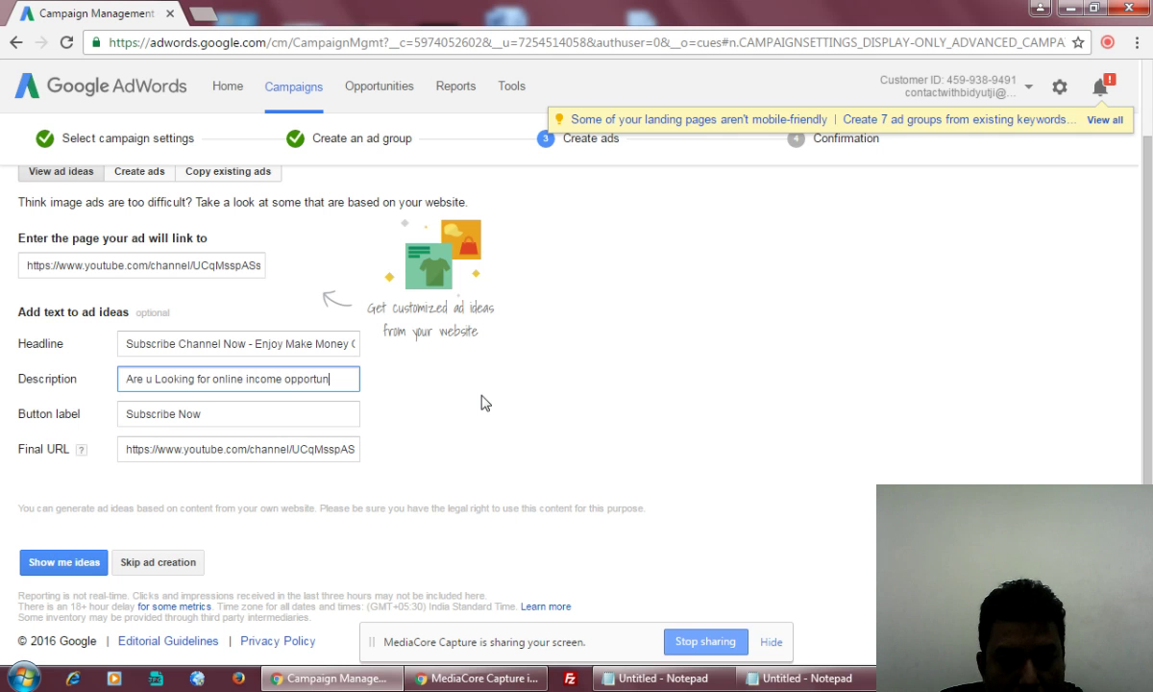
pyautogui.write('ity and')
pyautogui.press('BackSpace')
pyautogui.press('BackSpace')
pyautogui.press('BackSpace')
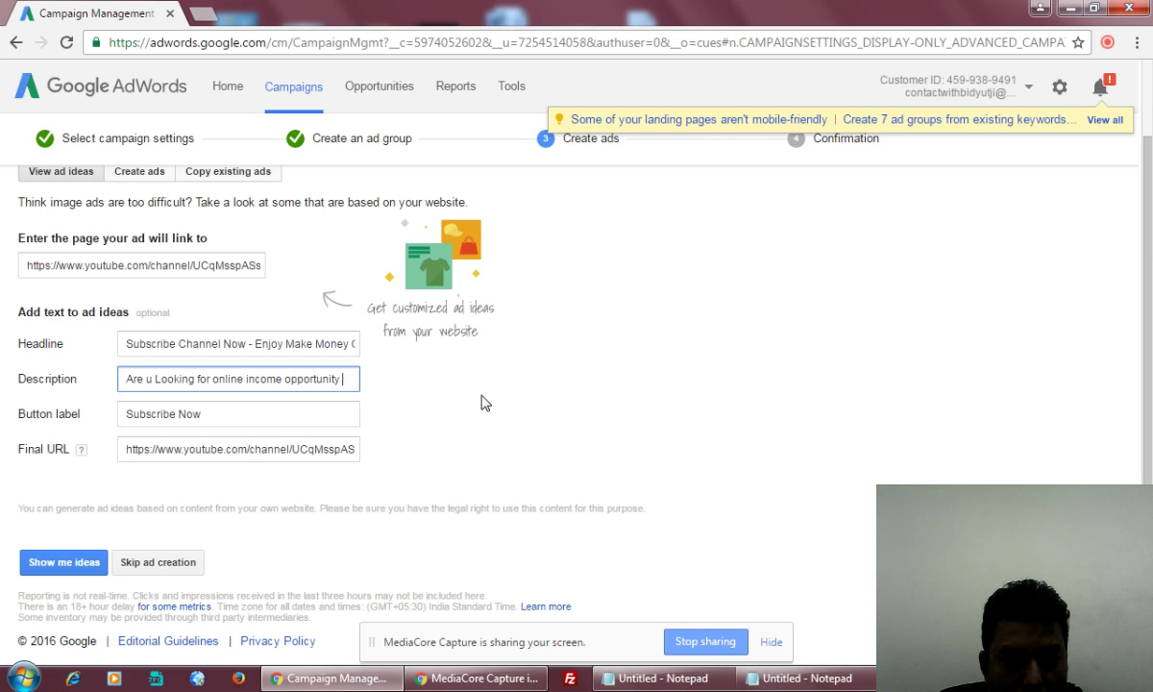
pyautogui.write('to Kic')
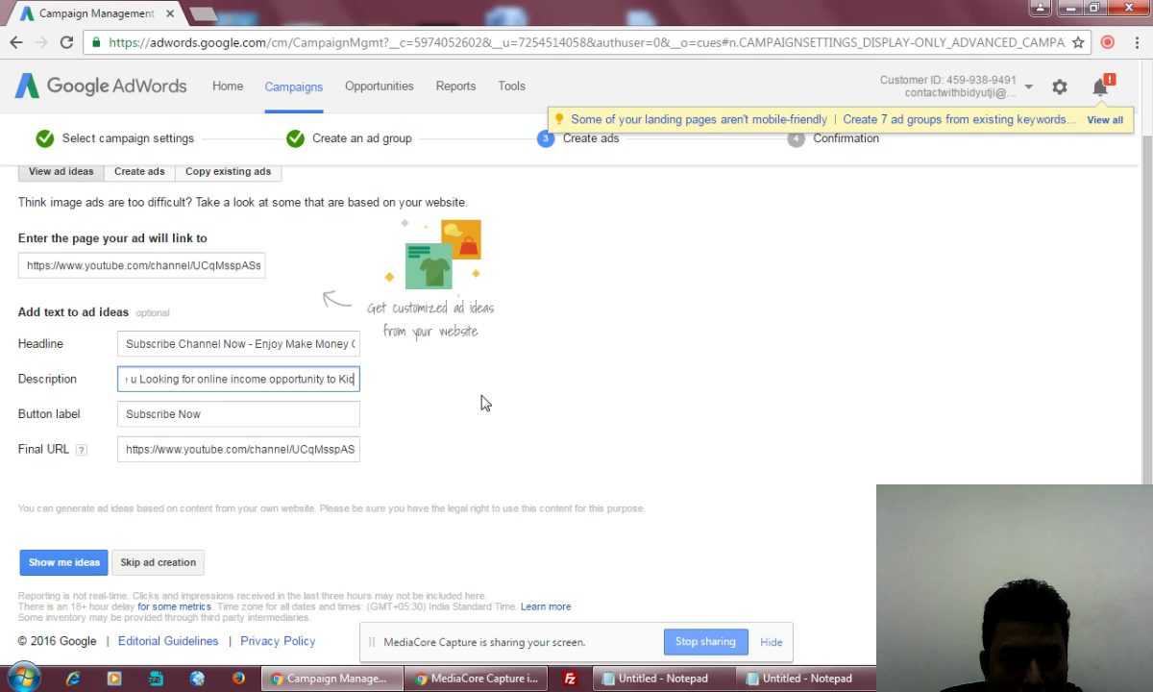
pyautogui.write('k Yur')
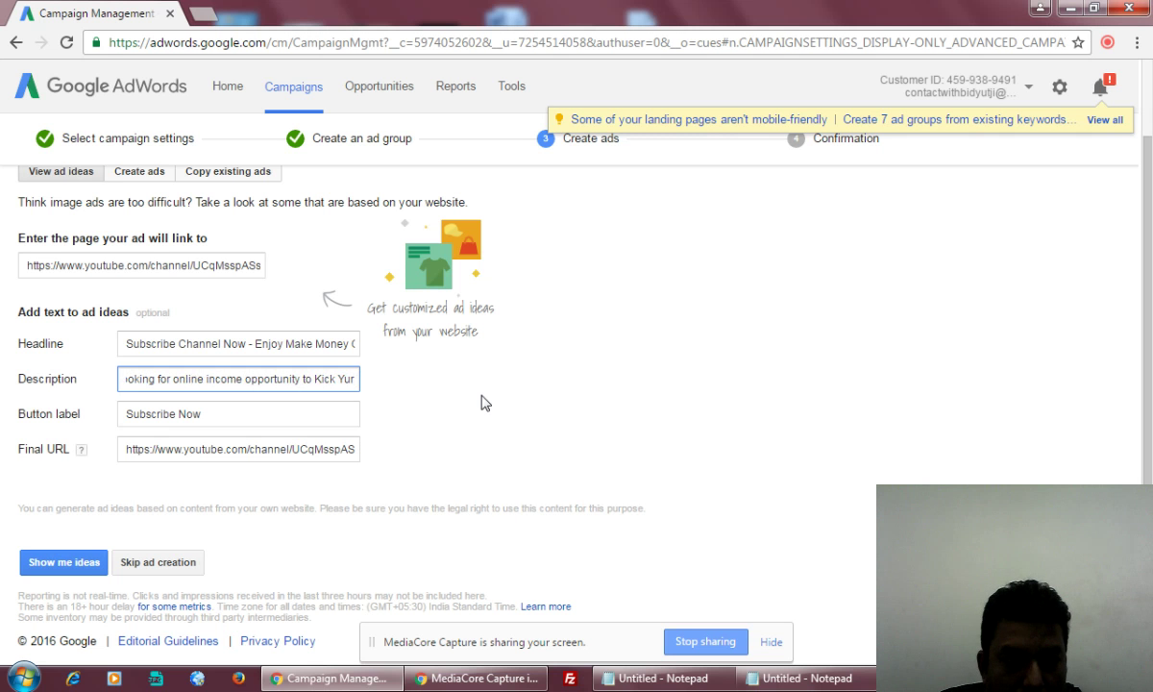
# Move the headline text following "Subscribe Channel Now -" to the end of the description, replacing "to Kick Yur" with a period before it
pyautogui.moveTo(126, 343); pyautogui.dragTo(440, 347)
pyautogui.write('Subscribe Channel Now -')
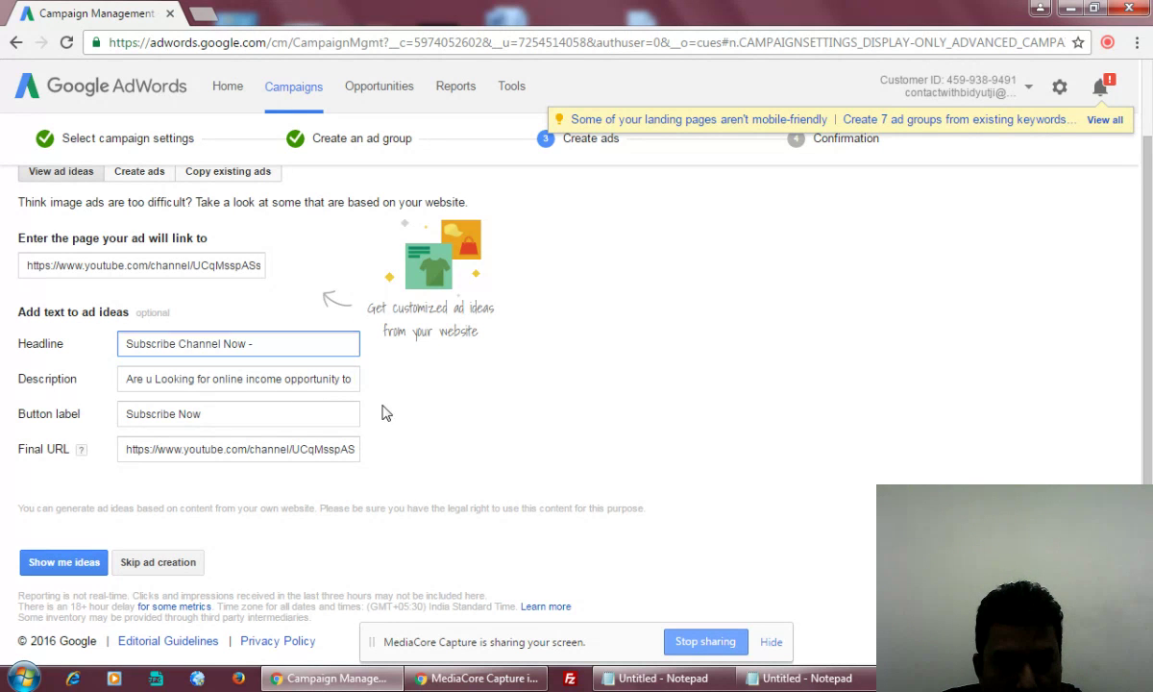
pyautogui.moveTo(327, 380)
pyautogui.mouseDown()
pyautogui.moveTo(414, 379)
pyautogui.moveTo(344, 383)
pyautogui.mouseUp()
pyautogui.click(323, 380)
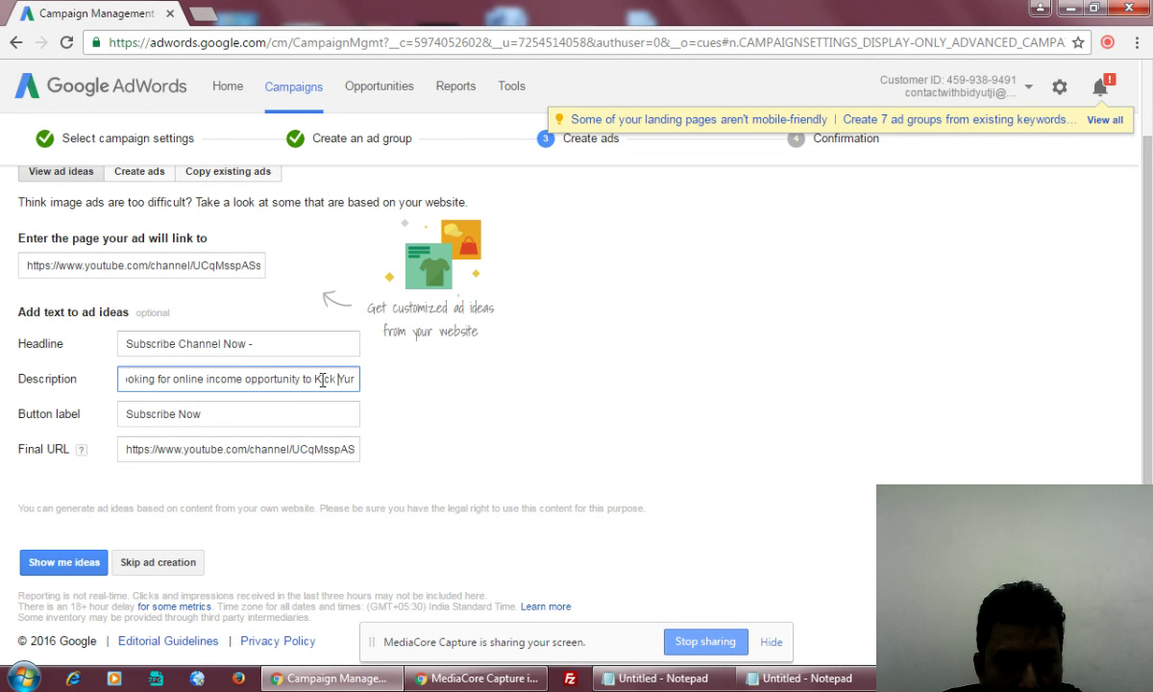
pyautogui.moveTo(303, 379); pyautogui.dragTo(357, 378)
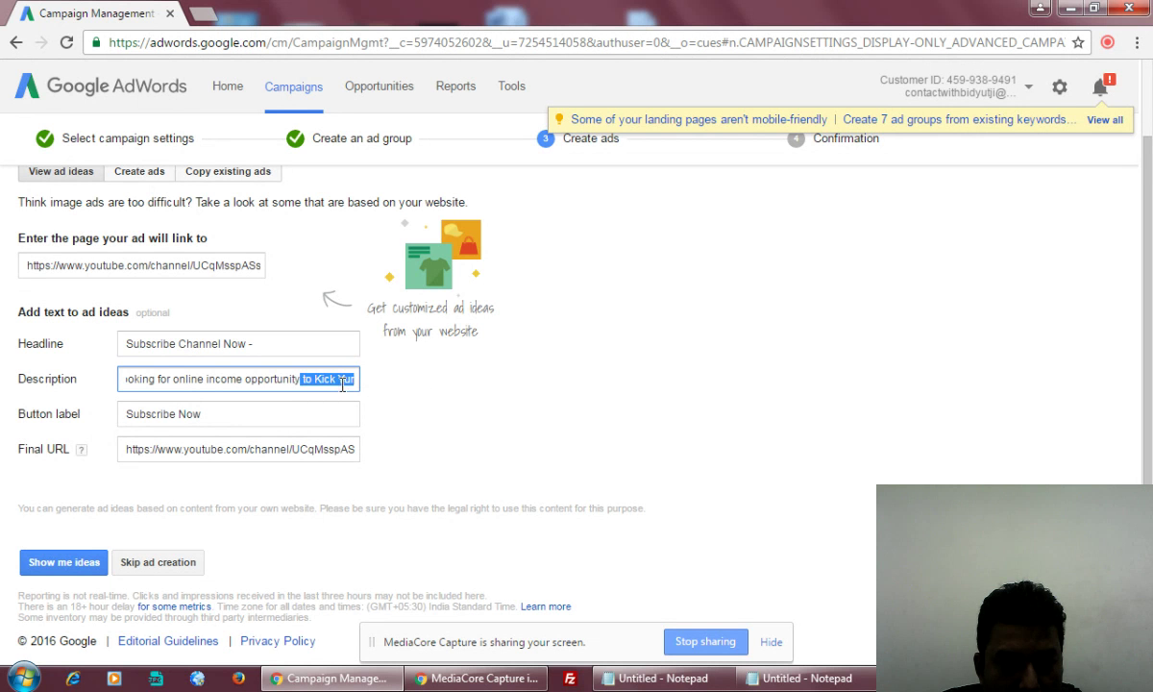
pyautogui.press('BackSpace')
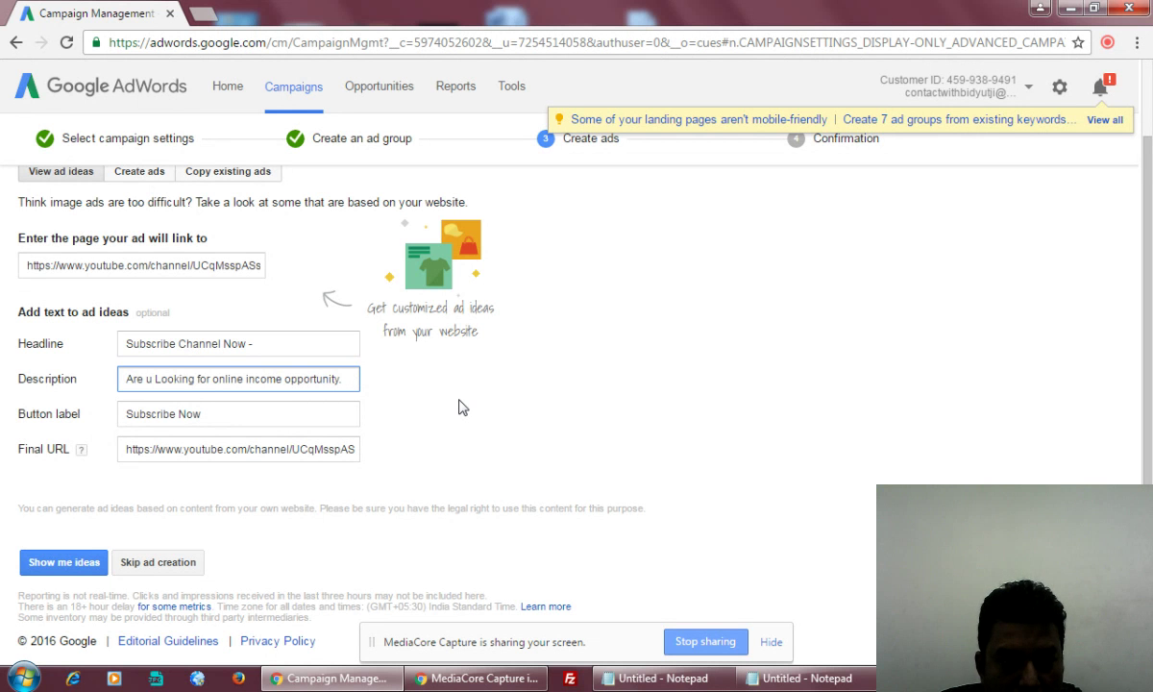
pyautogui.hotkey('ctrl', 'v')
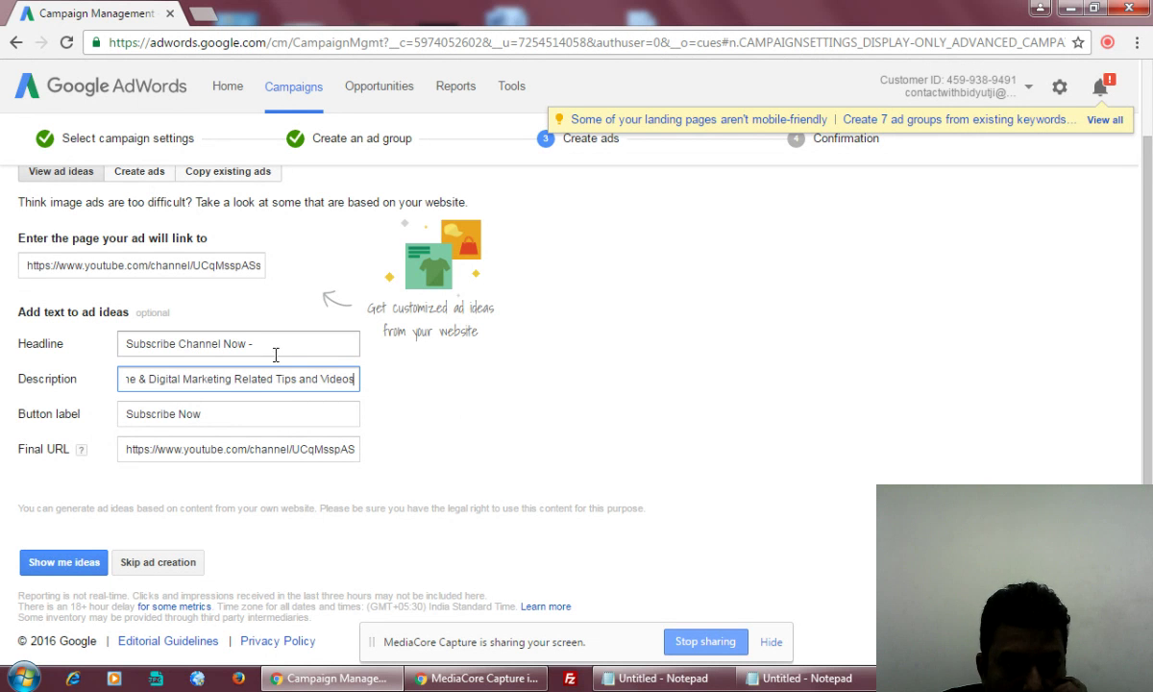
# Insert "KICK Your Boss Ass -" before "Subscribe Channel Now" in the ad headline
pyautogui.click(274, 346)
pyautogui.press('Home')
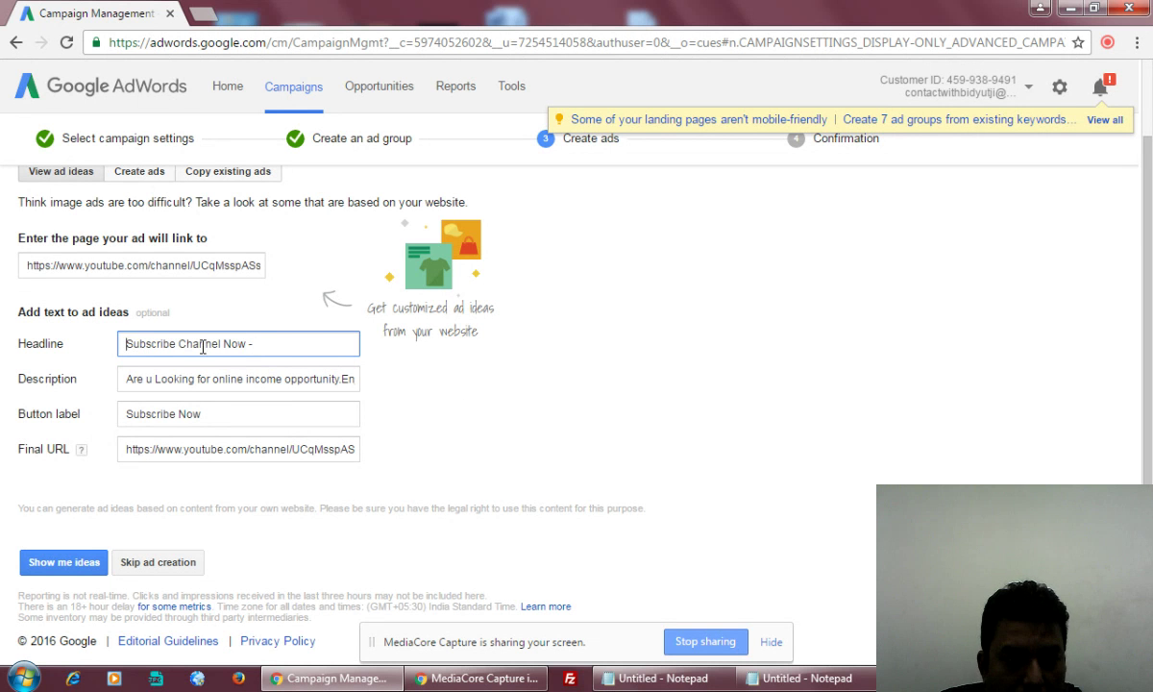
pyautogui.write('KICK ')
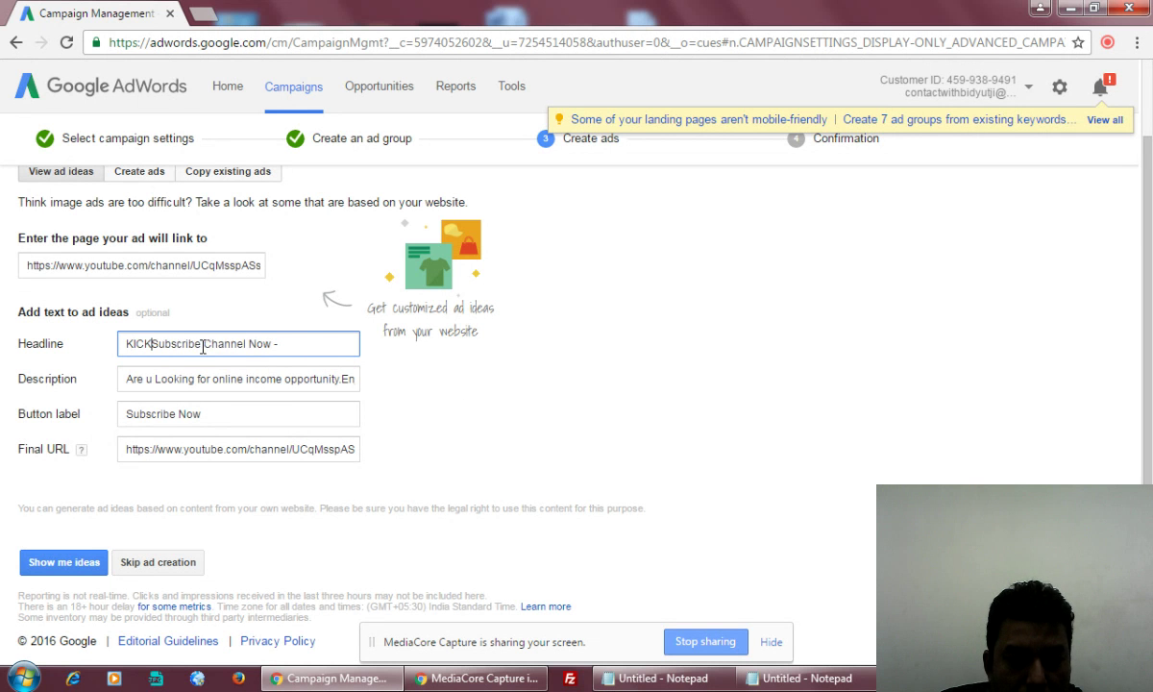
pyautogui.write('Your Boss ')
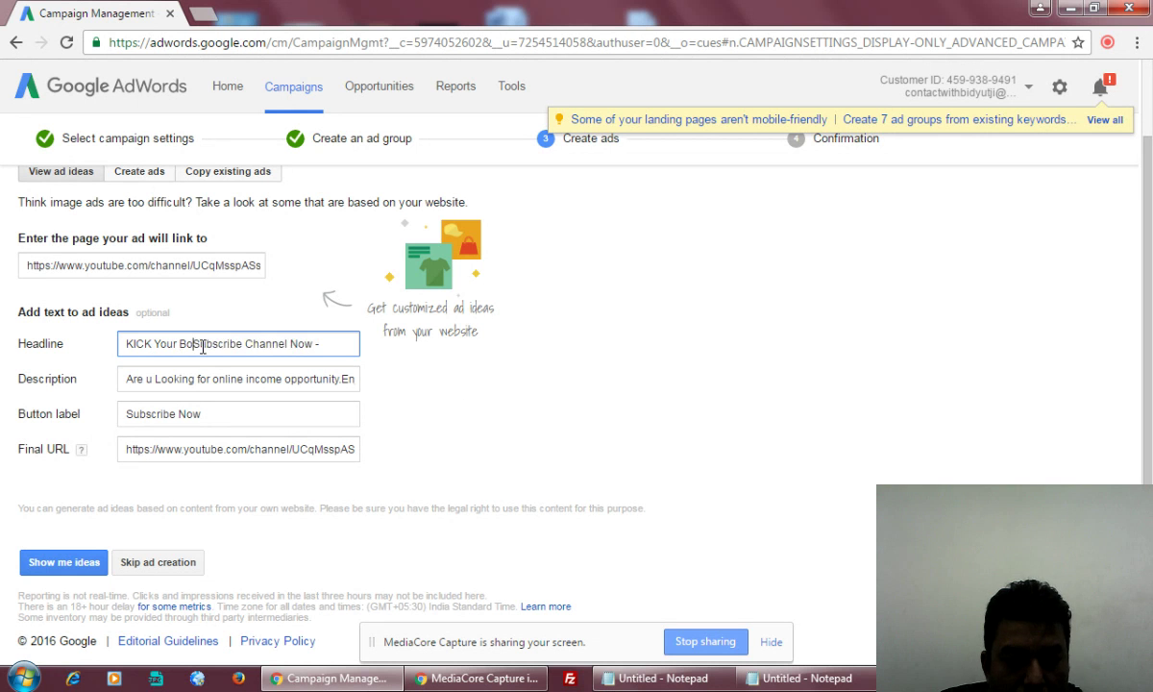
pyautogui.write('Ass')
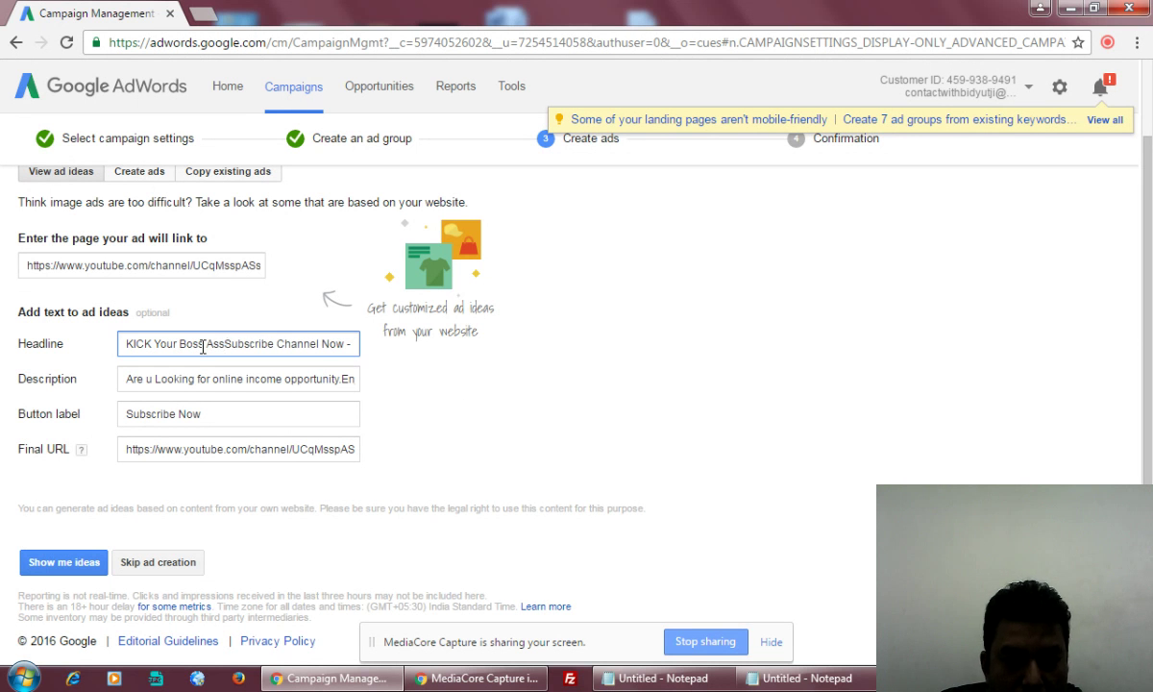
pyautogui.write(' -')
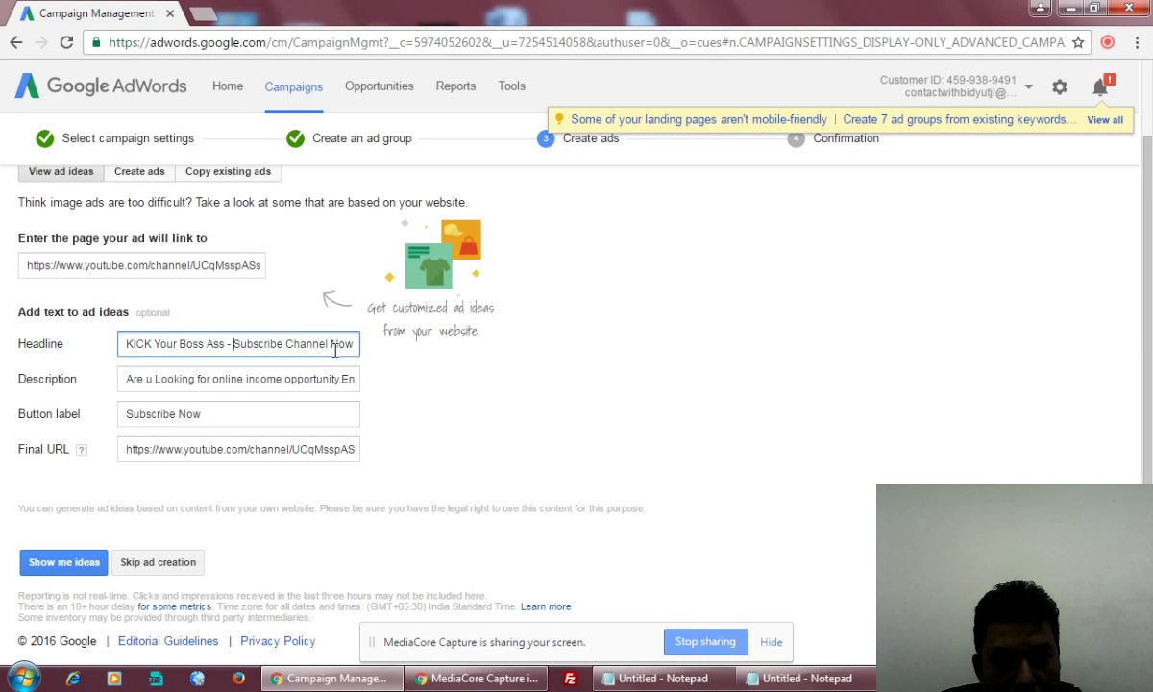
# Append "Learn How to Increase Your Earning" to the end of the ad headline
pyautogui.moveTo(335, 350); pyautogui.dragTo(381, 352)
pyautogui.click(345, 345)
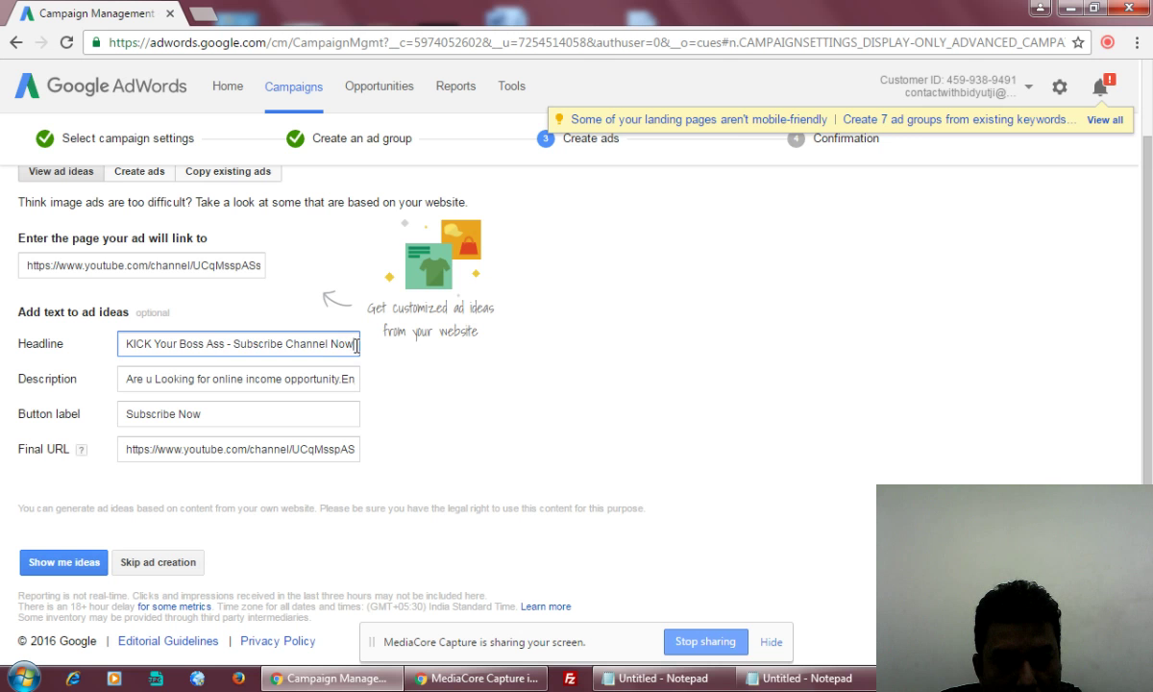
pyautogui.write('-')
pyautogui.hotkey('shift', 'Left')
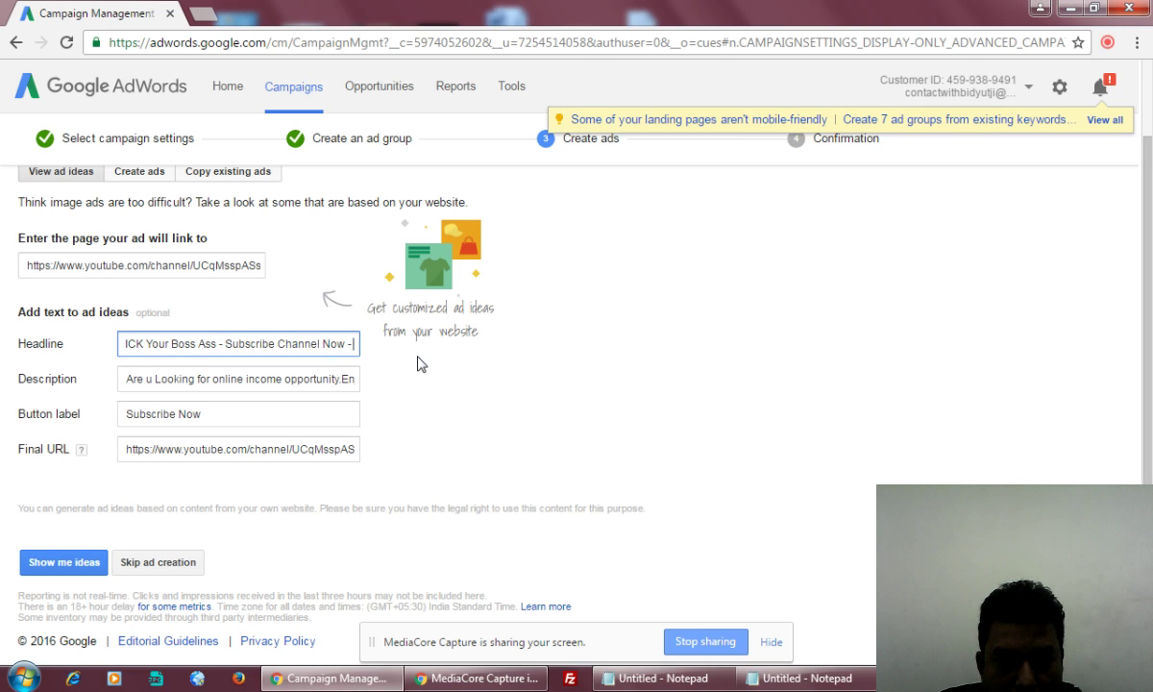
pyautogui.write('Learn H')
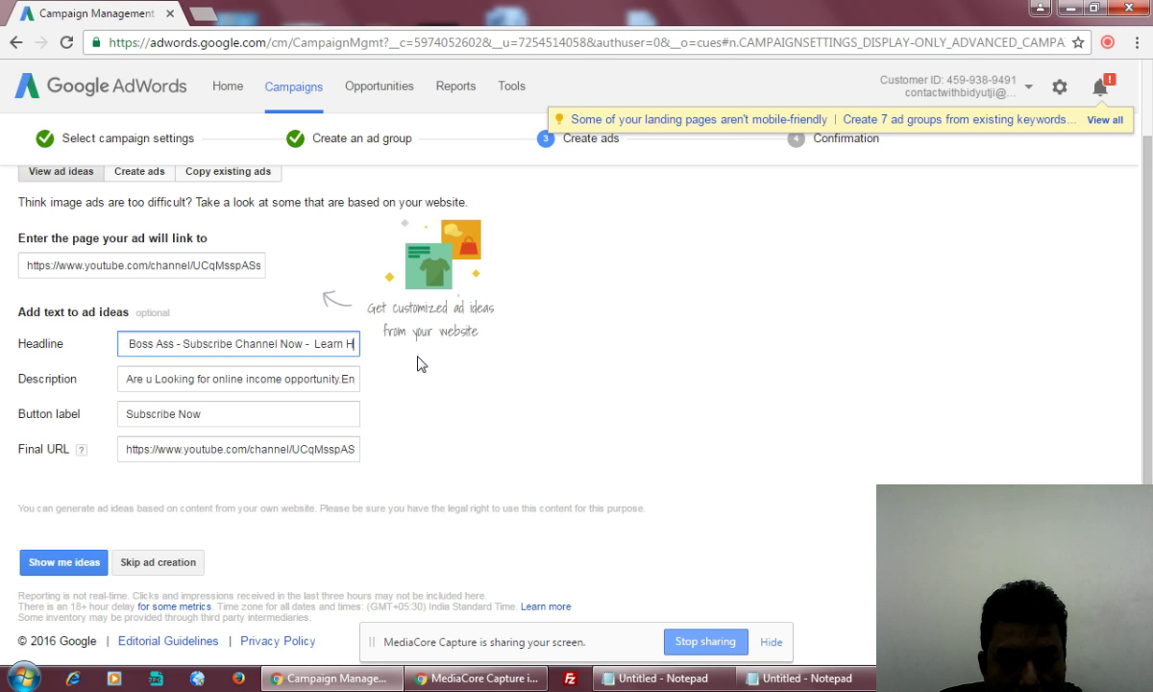
pyautogui.write('ow to Make')
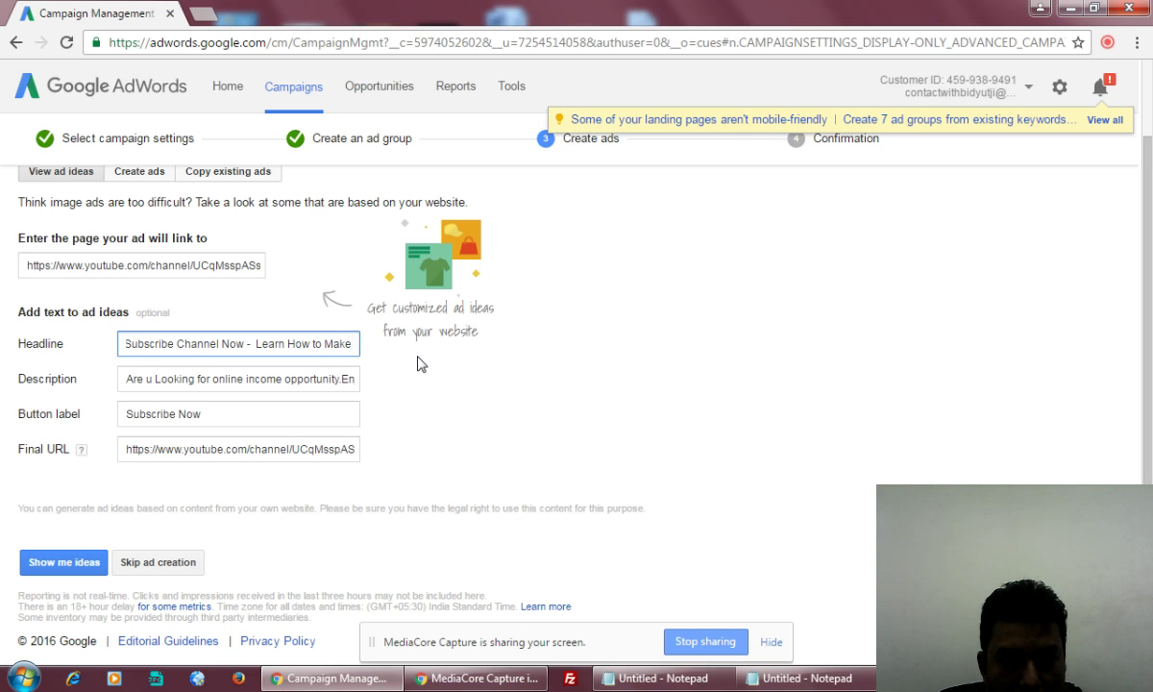
pyautogui.press('BackSpace')
pyautogui.press('BackSpace')
pyautogui.press('BackSpace')
pyautogui.press('BackSpace')
pyautogui.press('BackSpace')
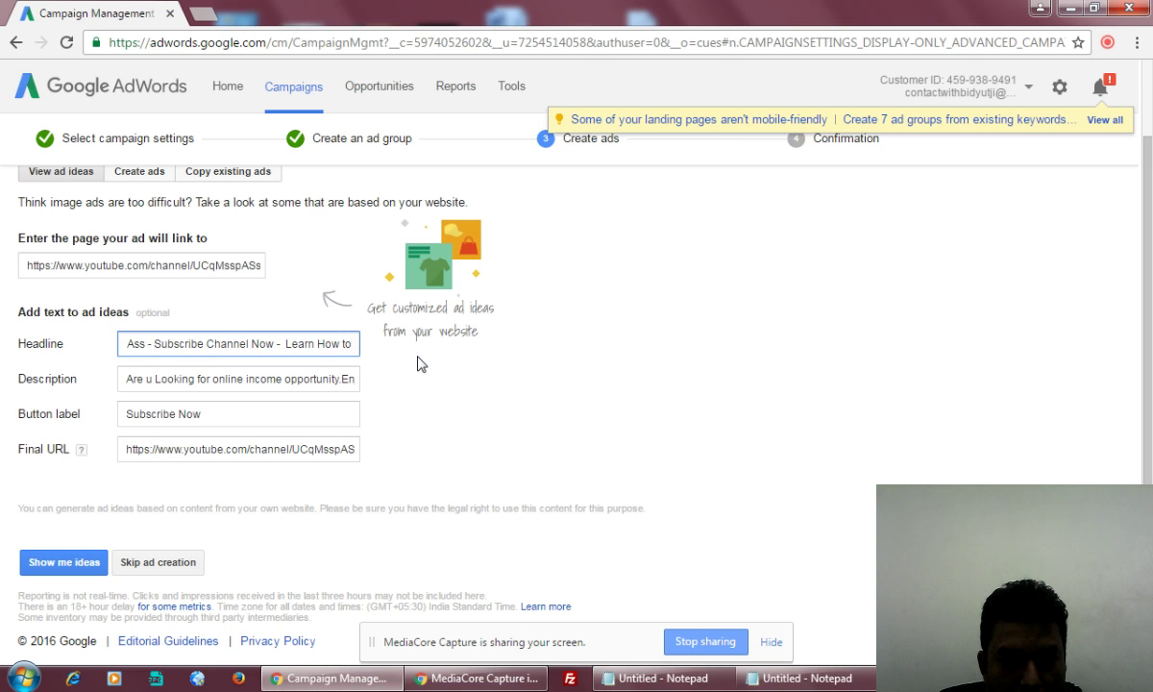
pyautogui.write('Increase')
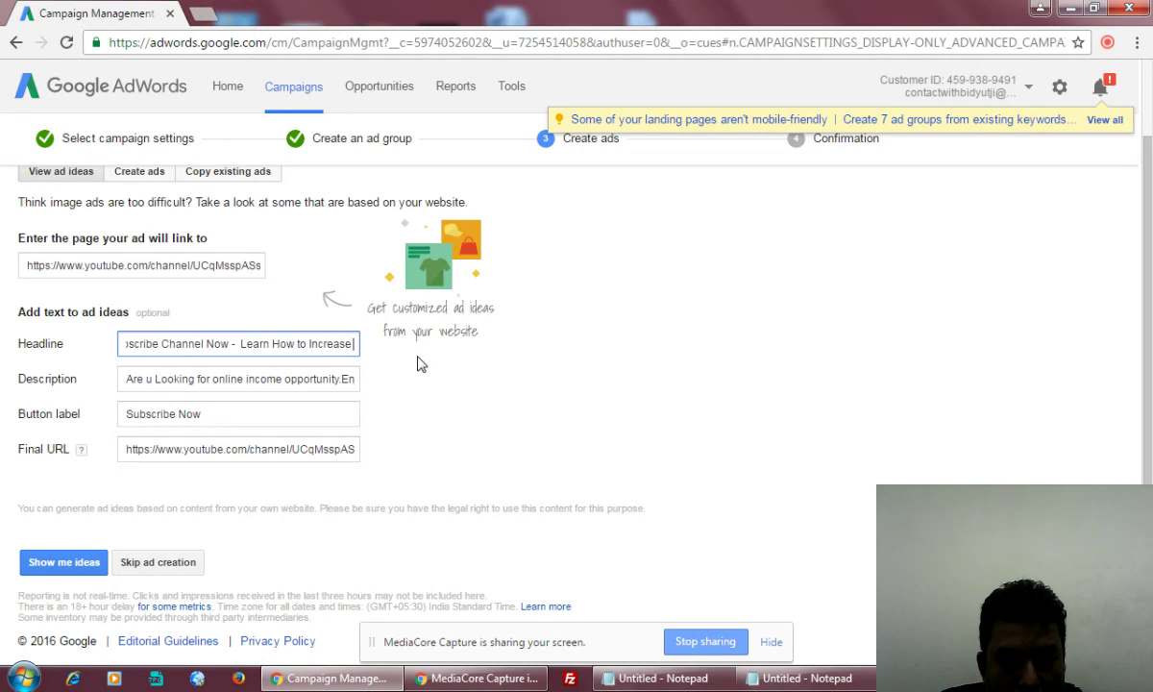
pyautogui.write(' Your Earning')
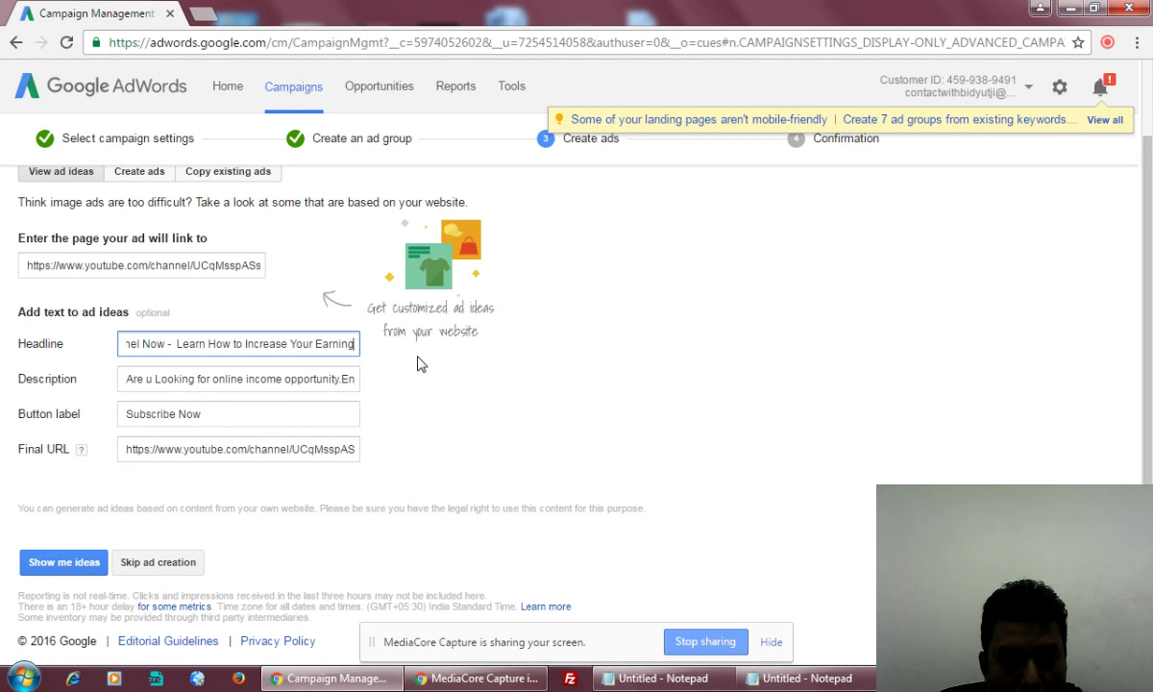
# Copy the full ad description into the Notepad note that holds the YouTube channel link, placing it below the link
pyautogui.click(244, 415)
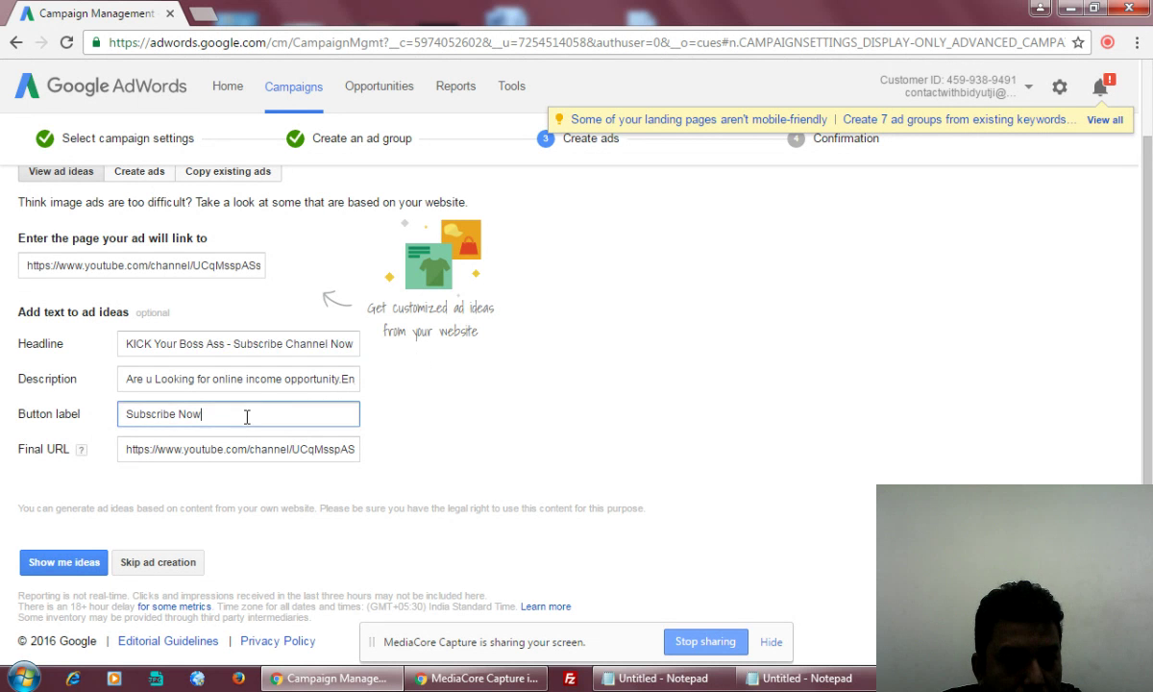
pyautogui.click(242, 382)
pyautogui.moveTo(242, 381); pyautogui.dragTo(365, 379)
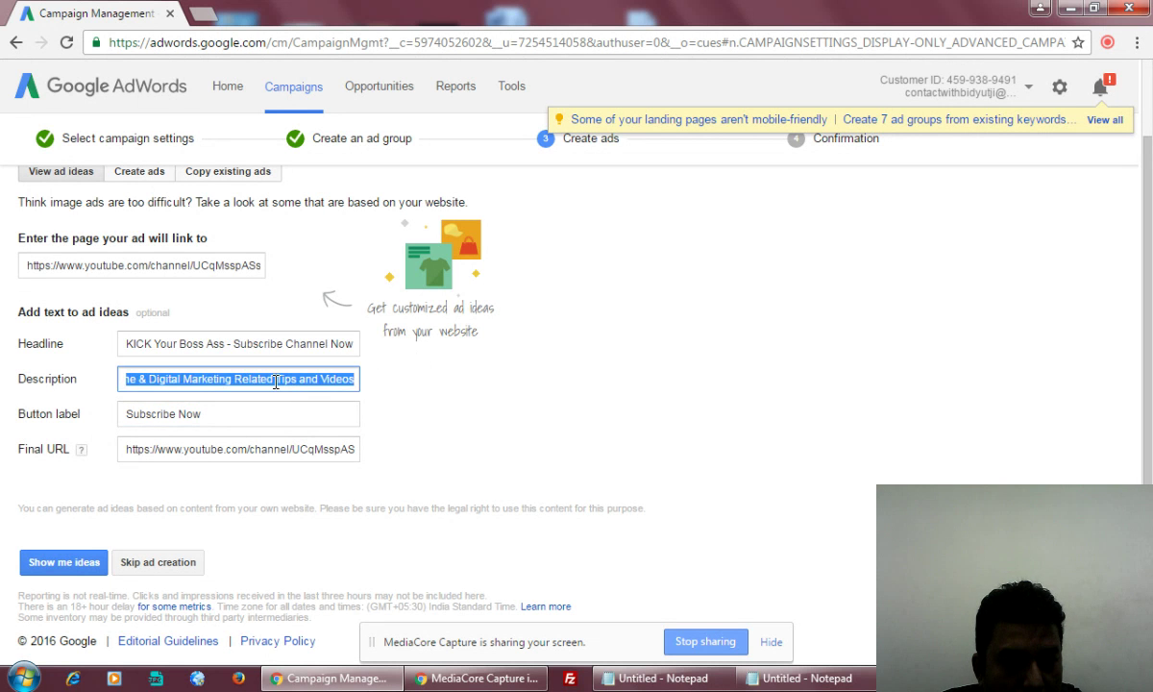
pyautogui.click(168, 378)
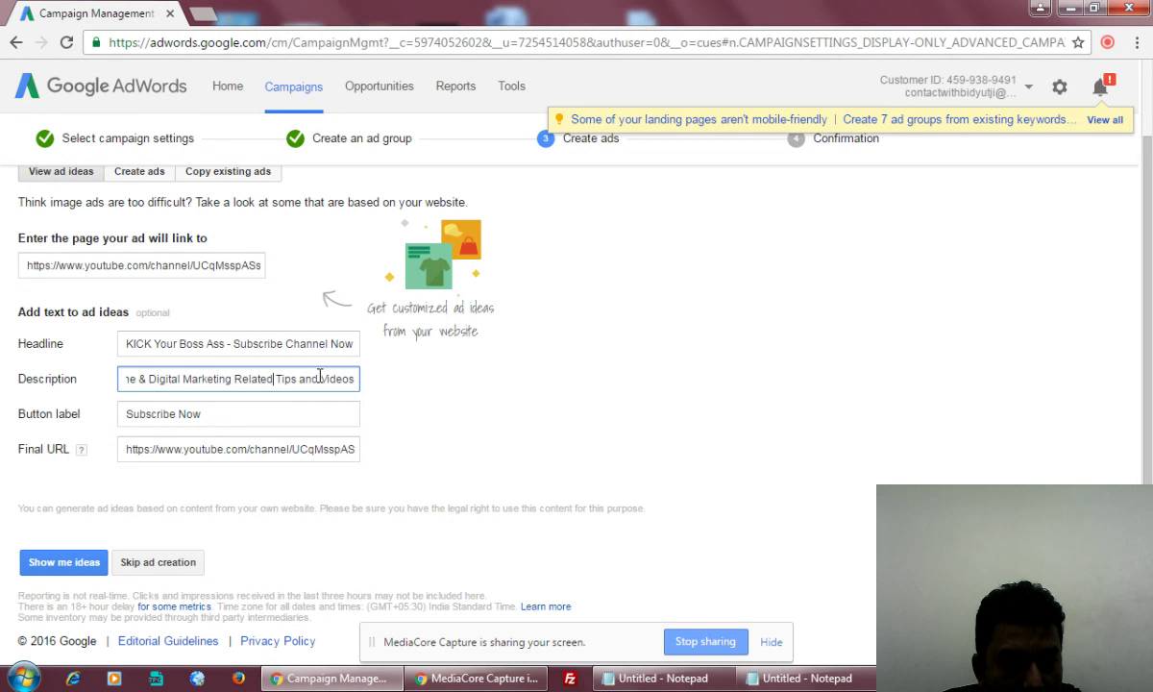
pyautogui.tripleClick(188, 378)
pyautogui.click(268, 381)
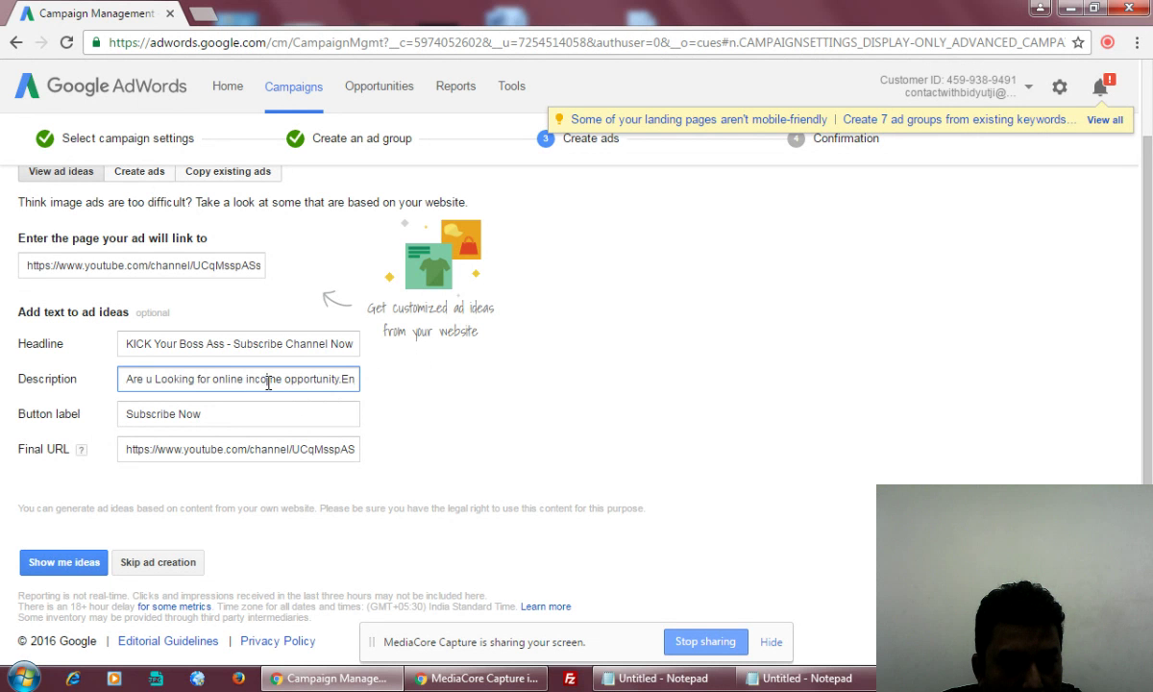
pyautogui.hotkey('ctrl', 'a')
pyautogui.click(802, 678)
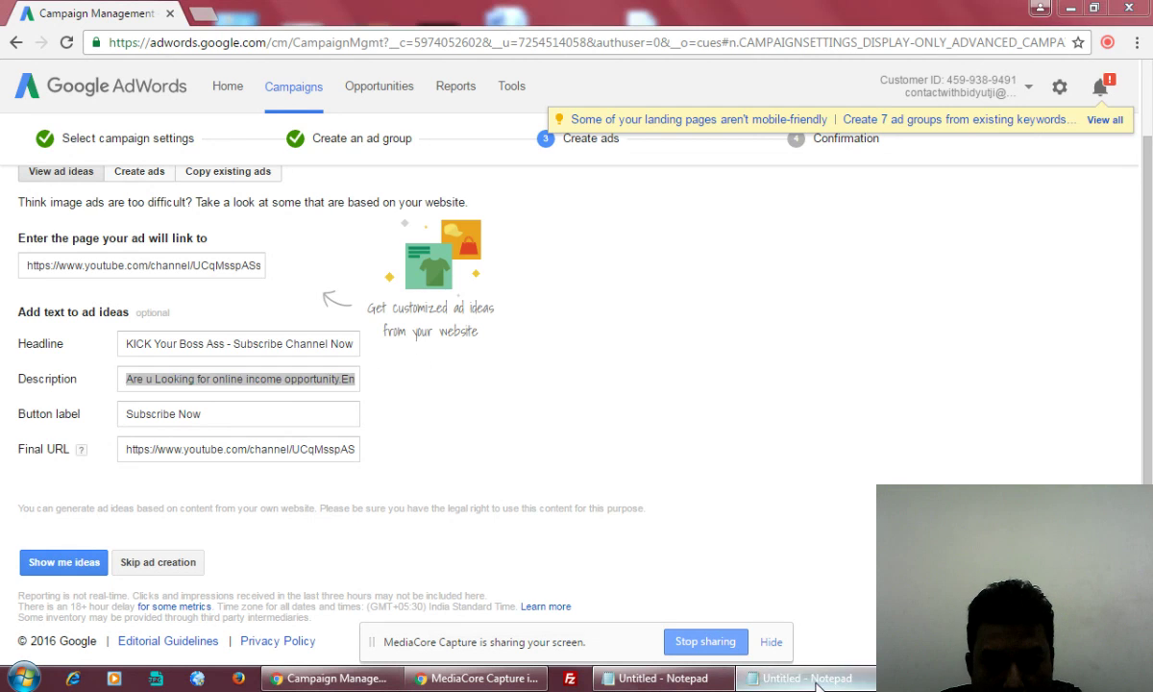
pyautogui.click(633, 94)
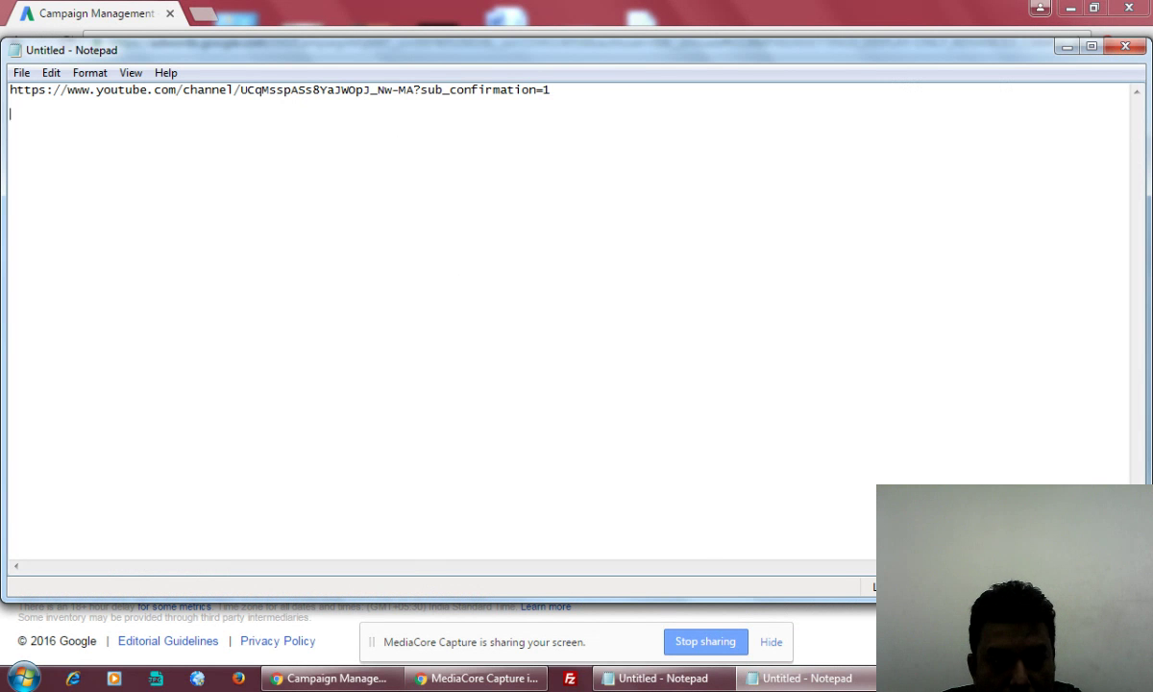
pyautogui.write('Are u Looking for online income opportunity.Enjoy Make Money Online & Digital Marketing Related Tips and Videos')
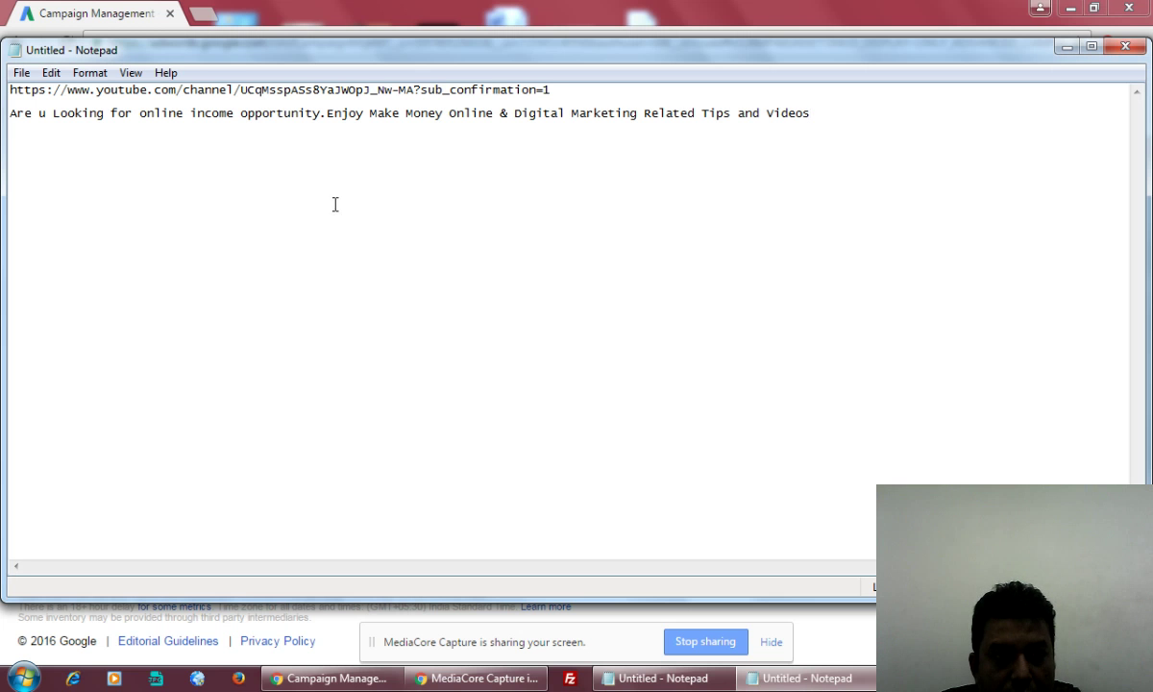
# Change the period after "opportunity" to a question mark and add a space before "Enjoy"
pyautogui.click(327, 115)
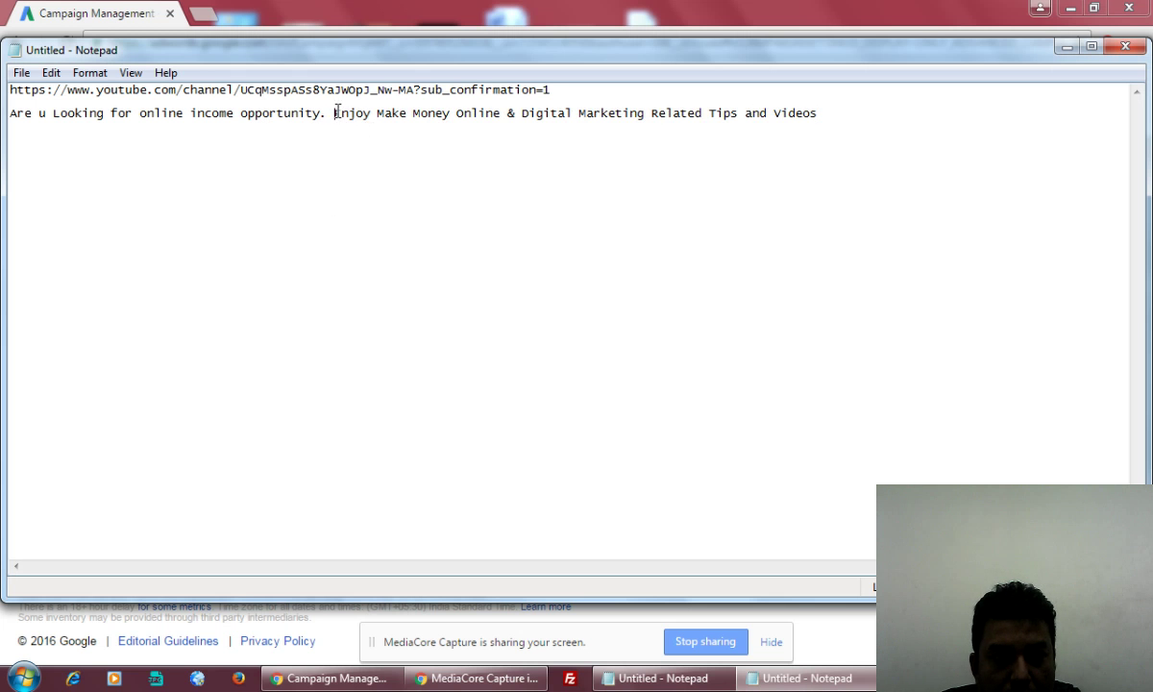
pyautogui.press('Left')
pyautogui.press('Left')
pyautogui.press('Delete')
pyautogui.write('?')
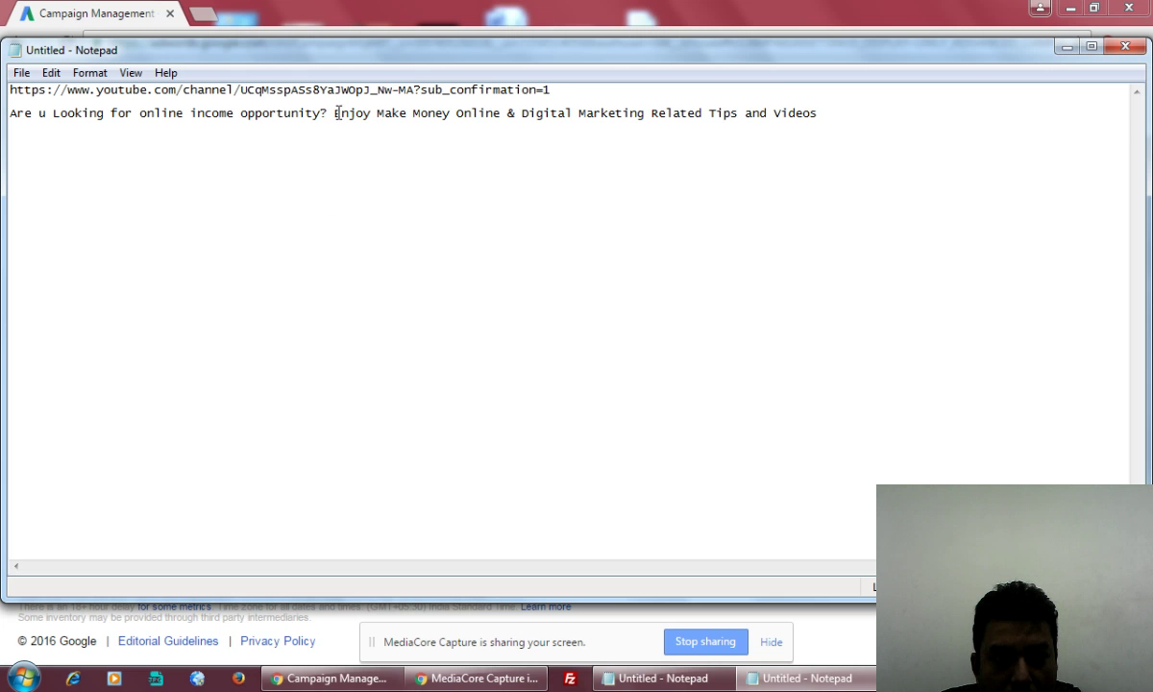
# Insert "Subscribe", the channel owner's name and "Chanel to" before "Enjoy" in the ad description
pyautogui.moveTo(335, 112); pyautogui.dragTo(824, 120)
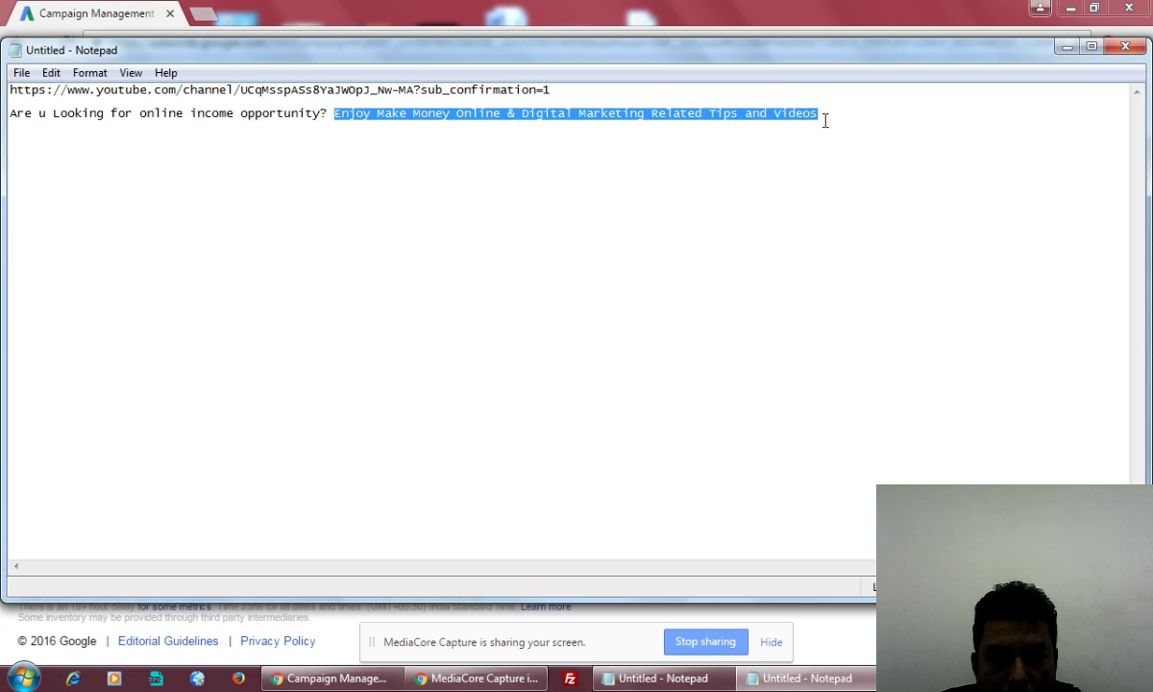
pyautogui.click(825, 120)
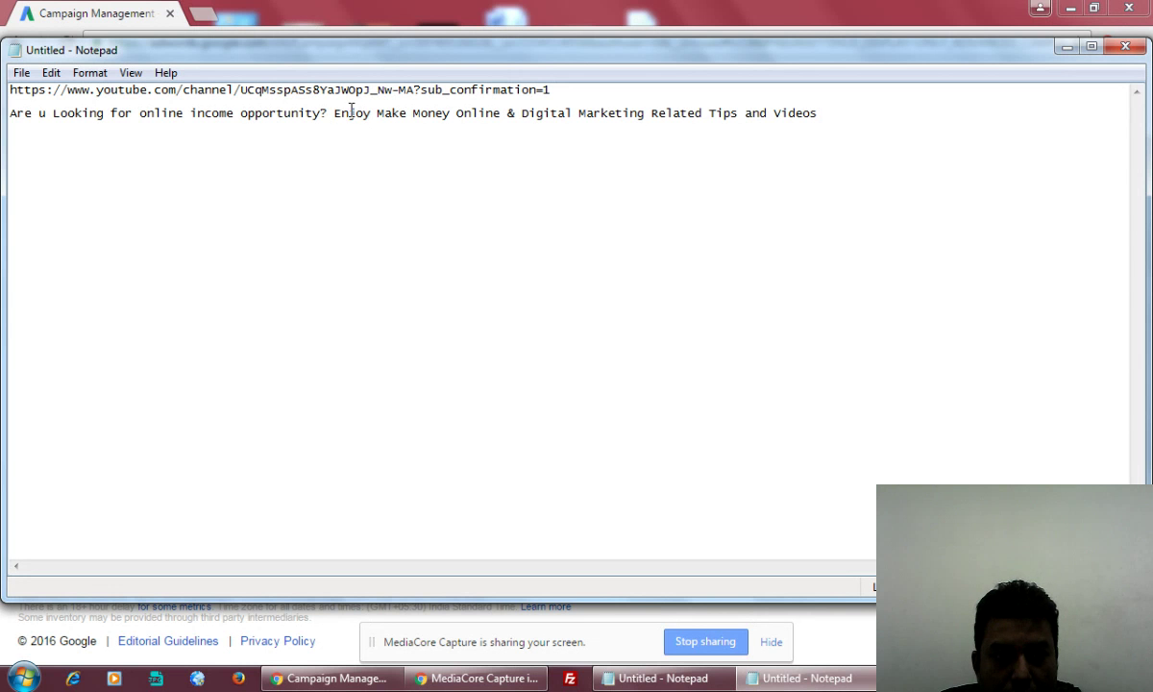
pyautogui.moveTo(340, 115)
pyautogui.mouseDown()
pyautogui.moveTo(788, 134)
pyautogui.moveTo(356, 120)
pyautogui.mouseUp()
pyautogui.click(408, 135)
pyautogui.click(335, 116)
pyautogui.write('Subsc')
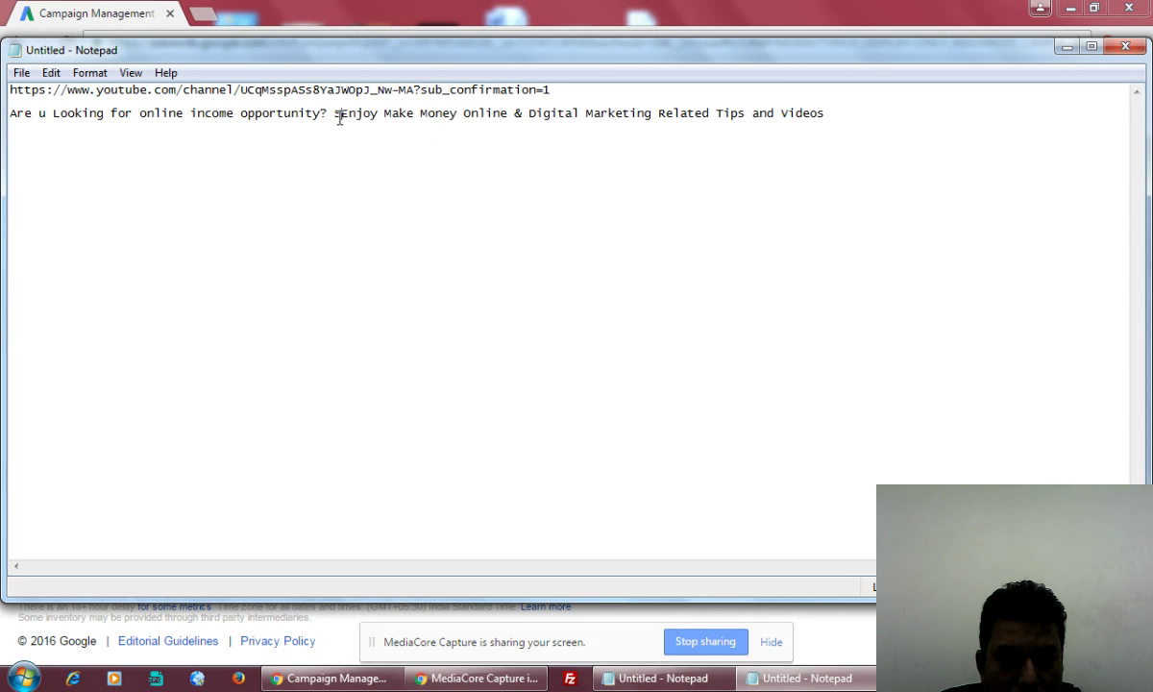
pyautogui.write('ribe Bidyut')
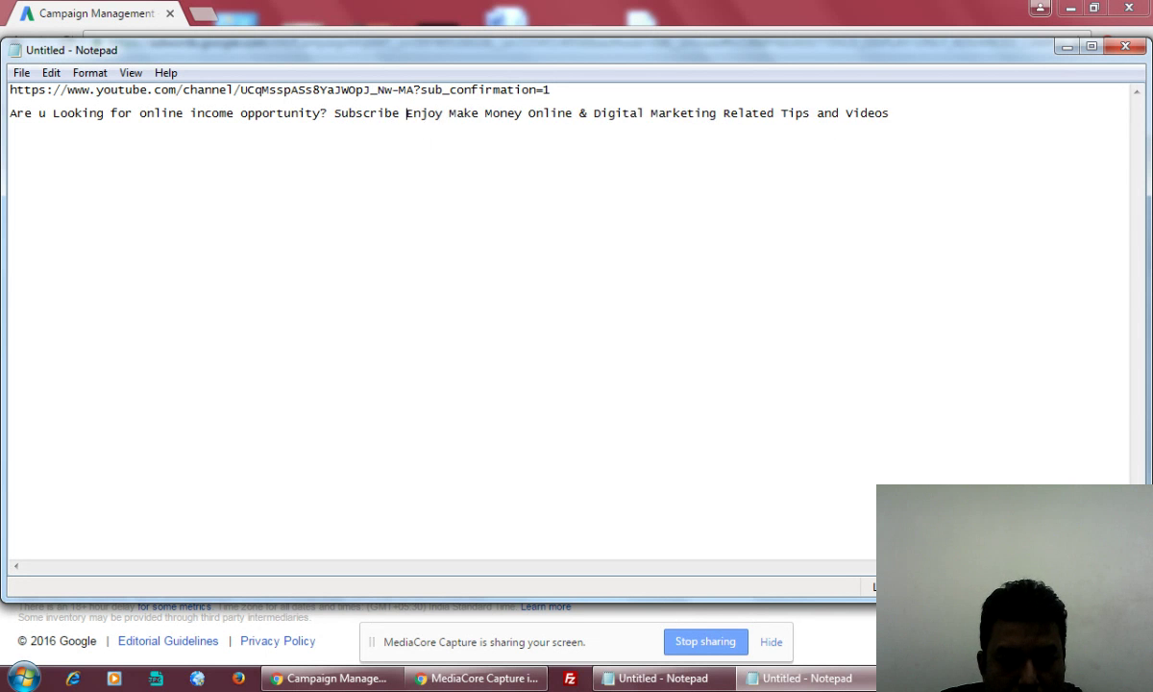
pyautogui.write('ji Chan')
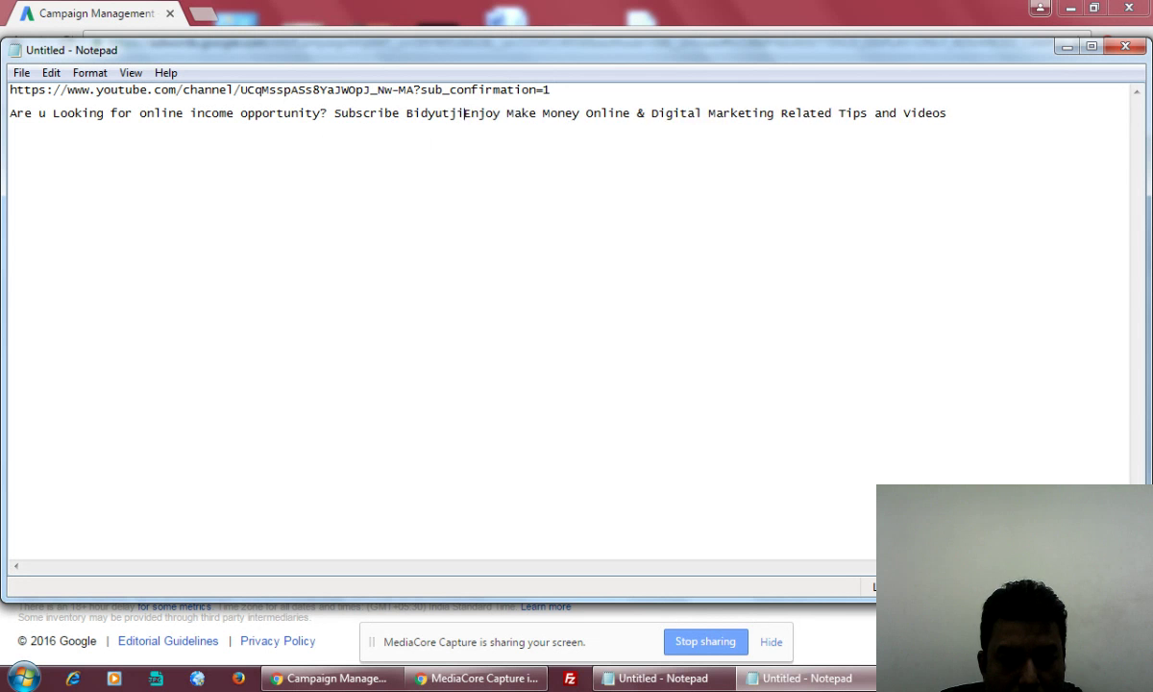
pyautogui.write('el to')
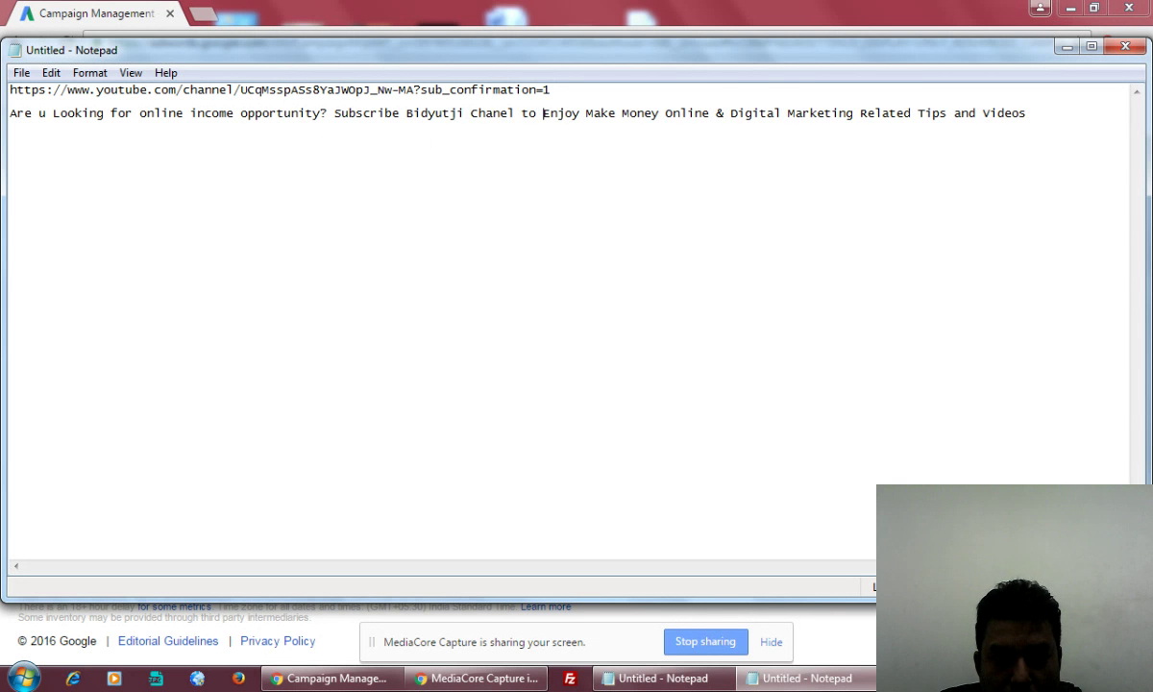
# Replace the word "Enjoy" in the description with lowercase "learn"
pyautogui.press('Delete')
pyautogui.write('e')
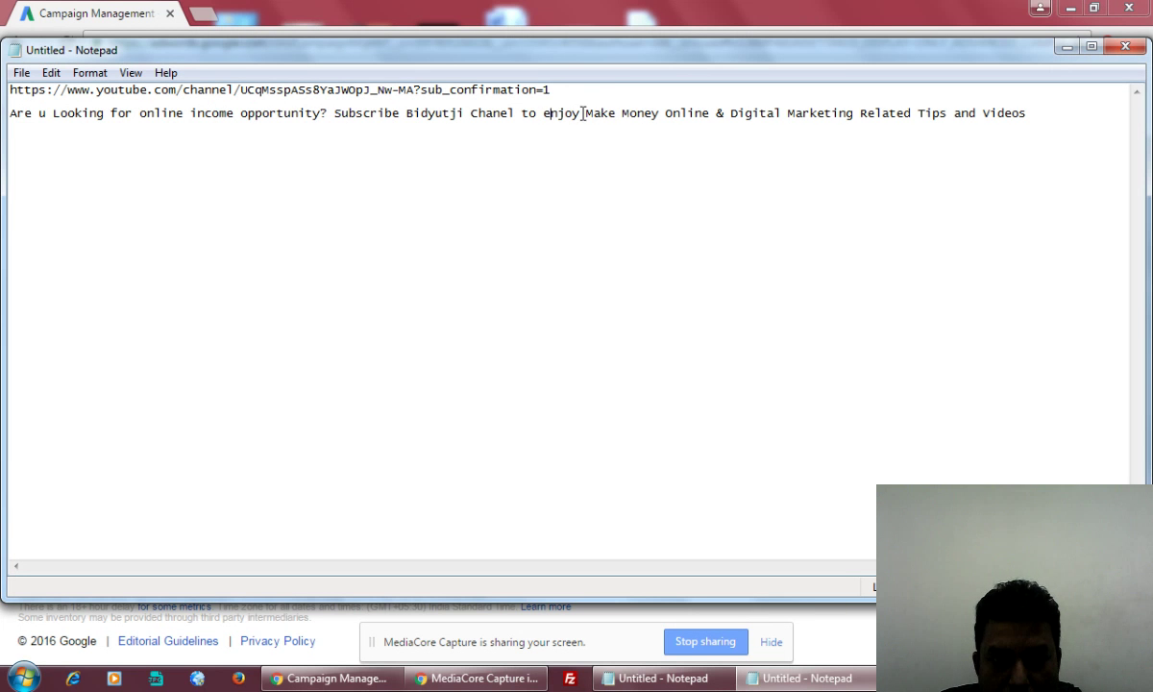
pyautogui.moveTo(583, 113); pyautogui.dragTo(546, 115)
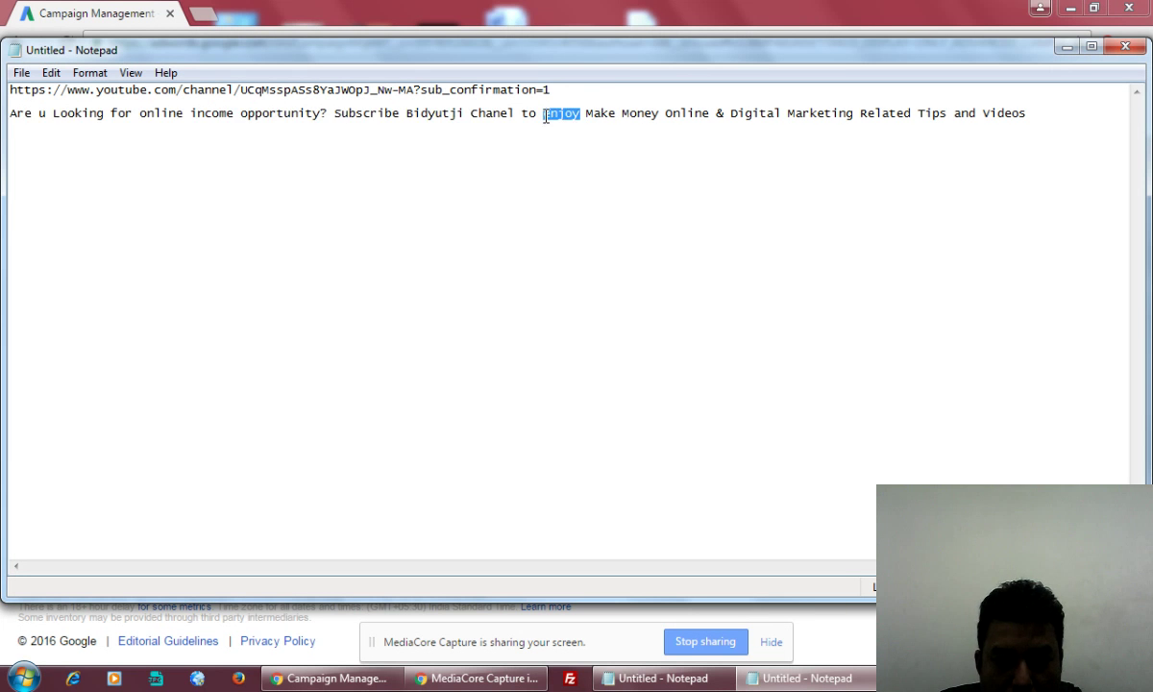
pyautogui.write('L')
pyautogui.press('BackSpace')
pyautogui.write('learn')
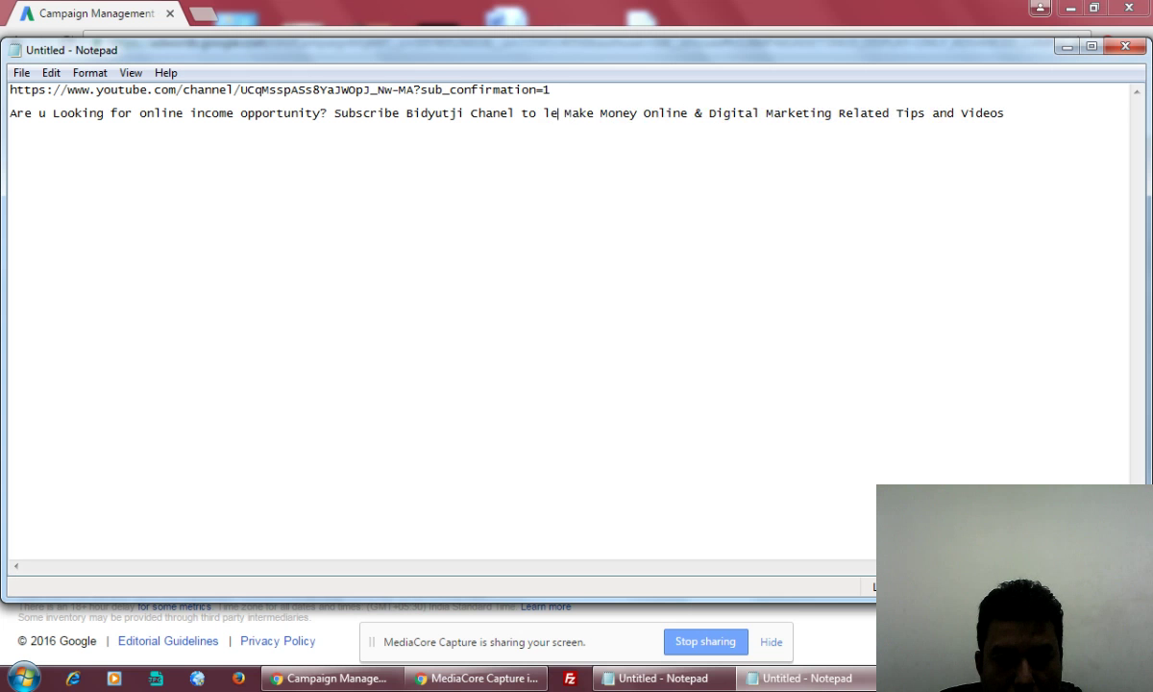
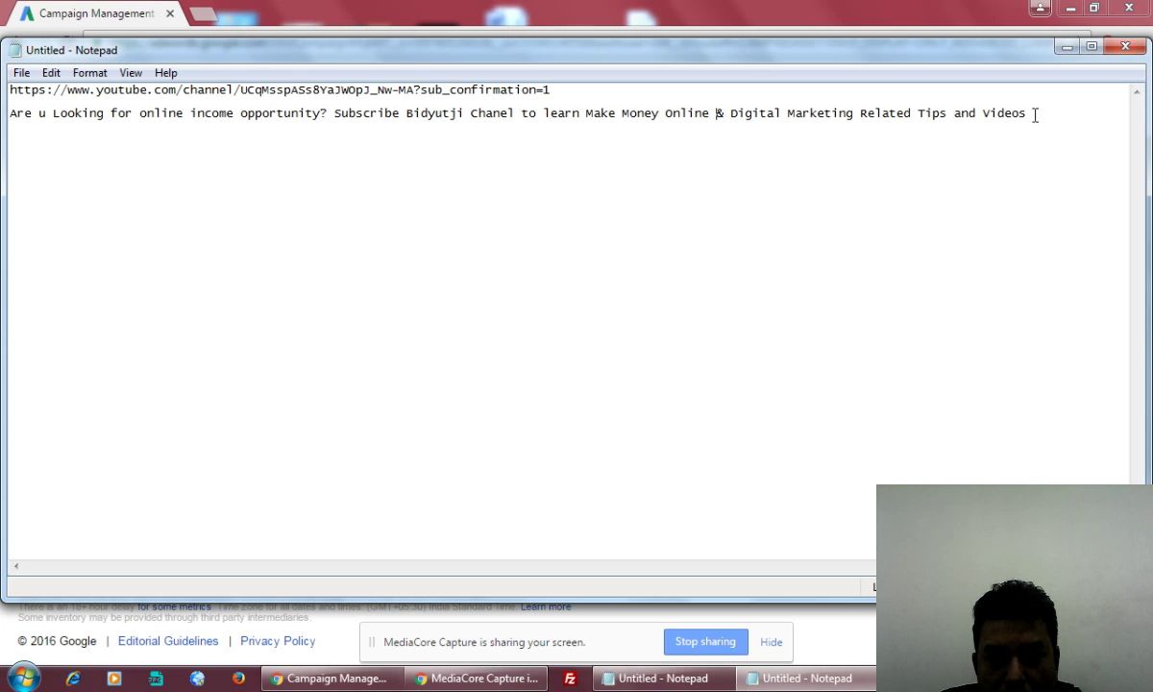
# Change the final word "Videos" to "Tutorial Videos." and correct "Chanel" to "Channel" in the description
pyautogui.moveTo(1028, 113); pyautogui.dragTo(981, 123)
pyautogui.write('Tutoria')
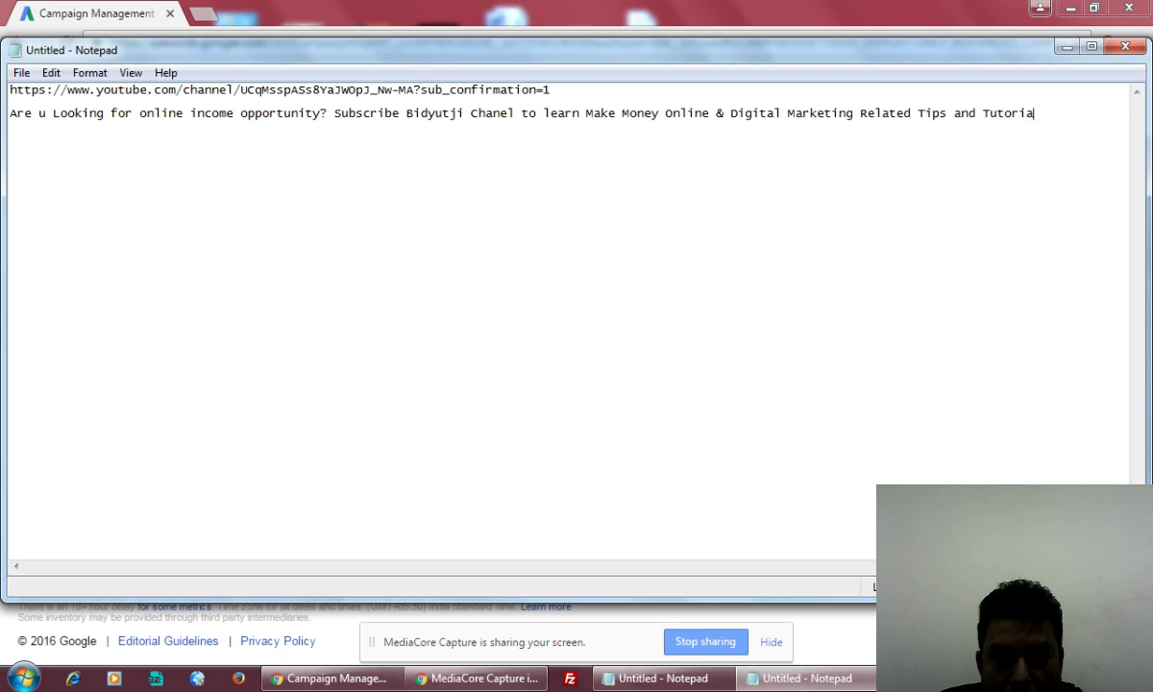
pyautogui.write('l Videos')
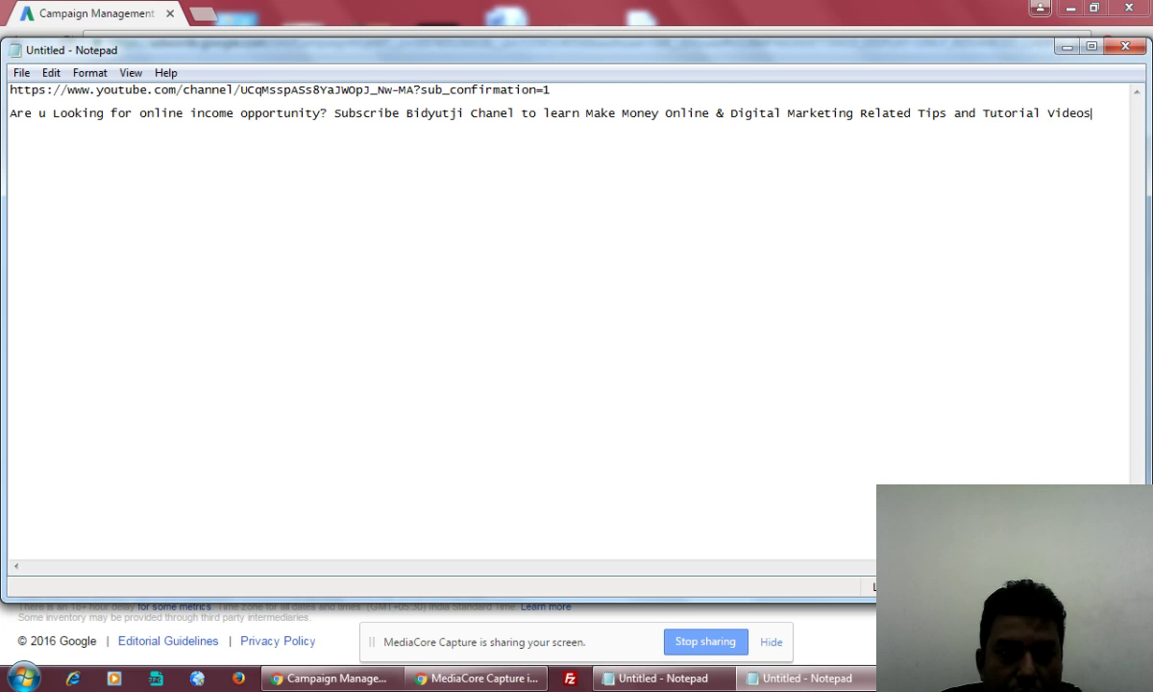
pyautogui.write('.')
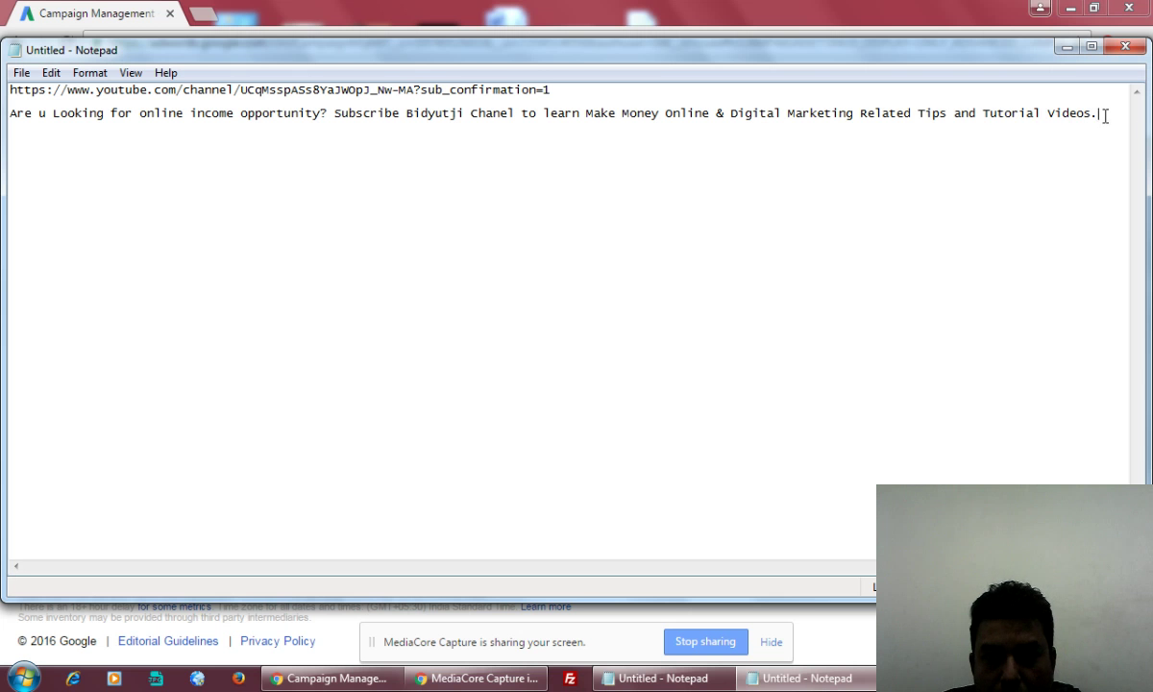
pyautogui.moveTo(1098, 113); pyautogui.dragTo(774, 122)
pyautogui.click(861, 116)
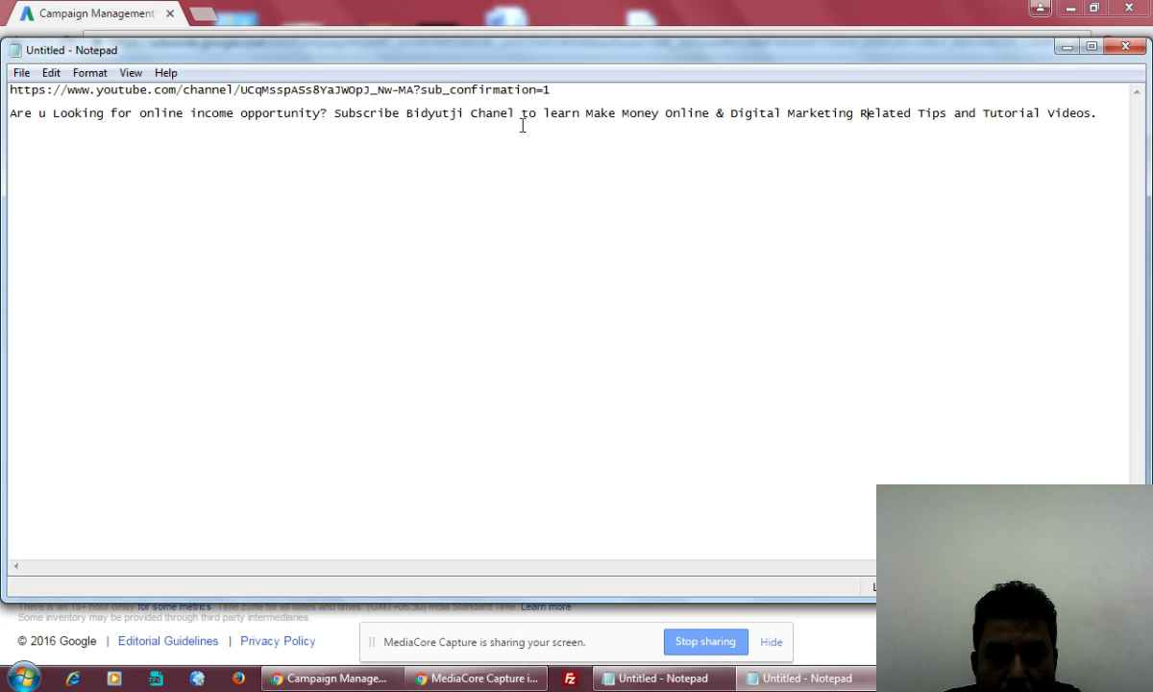
# Copy the full revised sentence over the ad description in AdWords and generate the ad ideas
pyautogui.moveTo(1111, 114); pyautogui.dragTo(4, 113)
pyautogui.hotkey('ctrl', 'c')
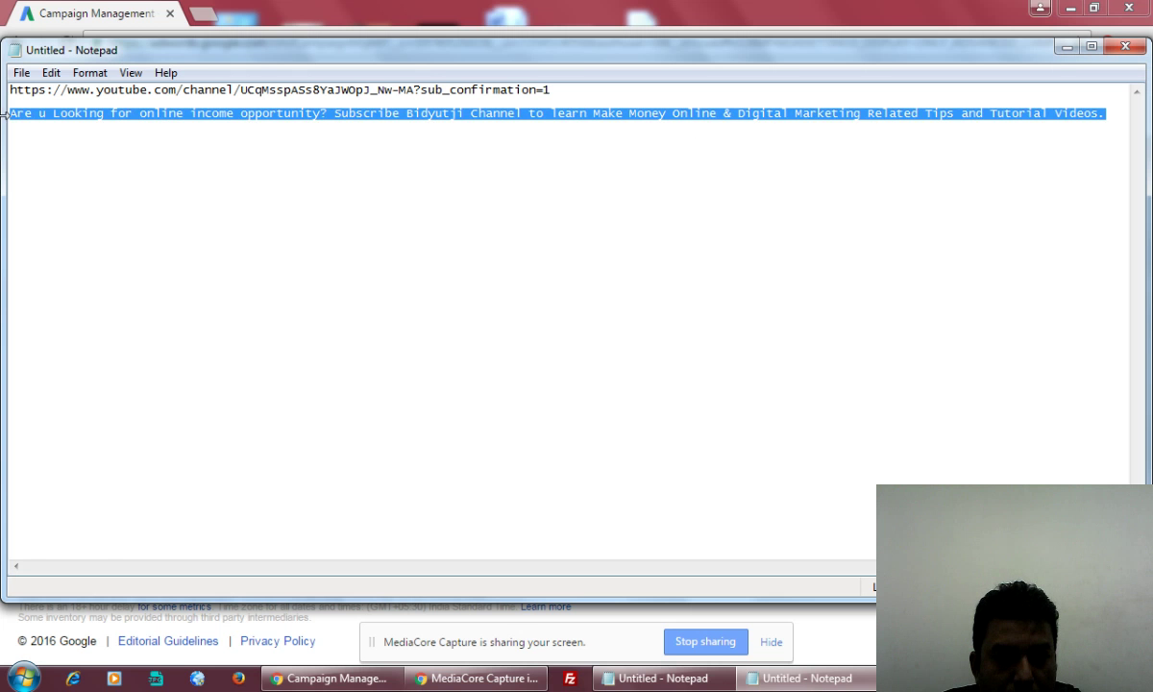
pyautogui.click(327, 678)
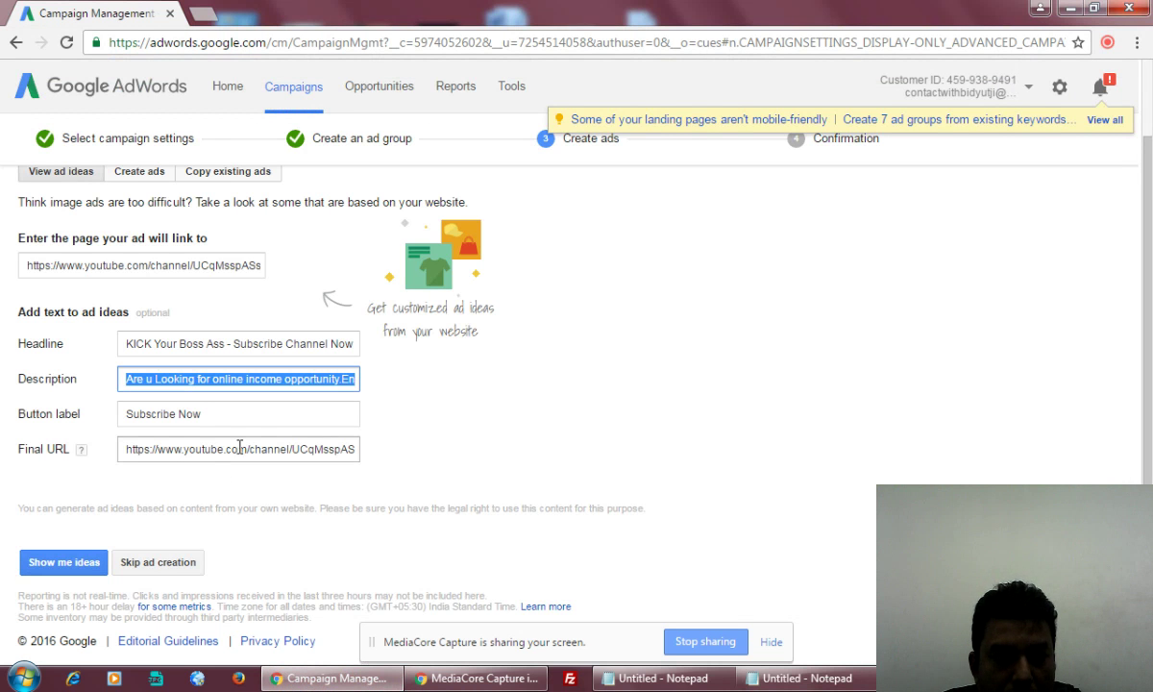
pyautogui.hotkey('ctrl', 'v')
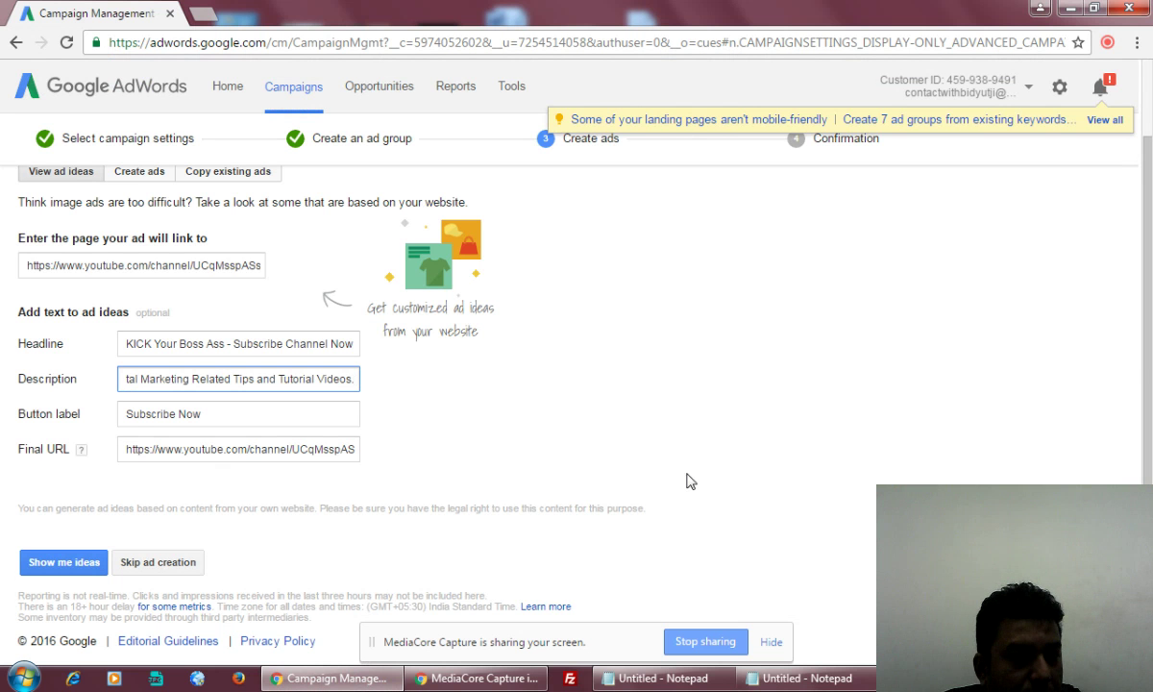
pyautogui.click(65, 565)
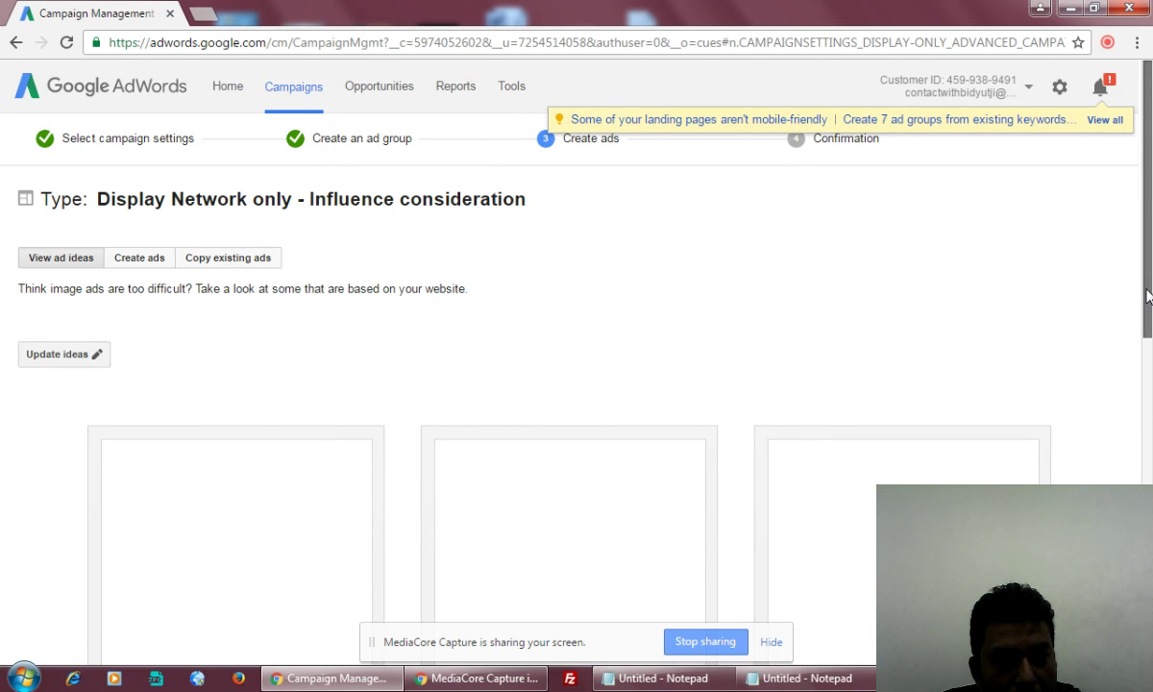
# Compare the generated ad ideas and select the Pictorial design
pyautogui.moveTo(1151, 298); pyautogui.dragTo(1150, 432)
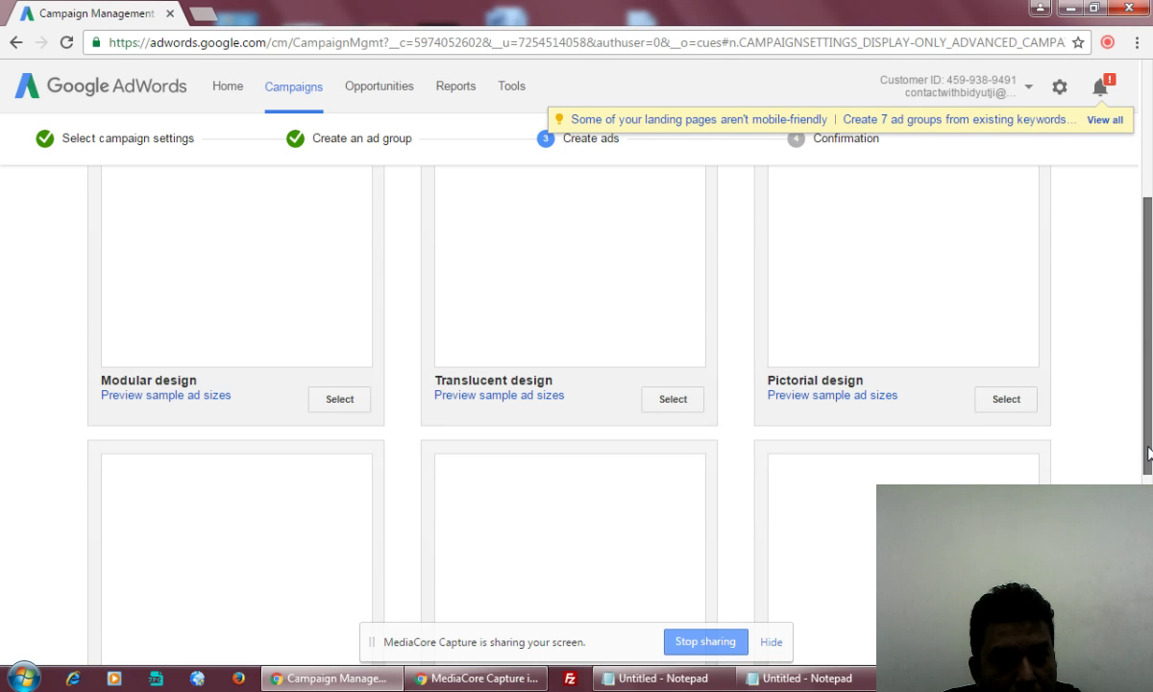
pyautogui.scroll(-4, 1148, 451)
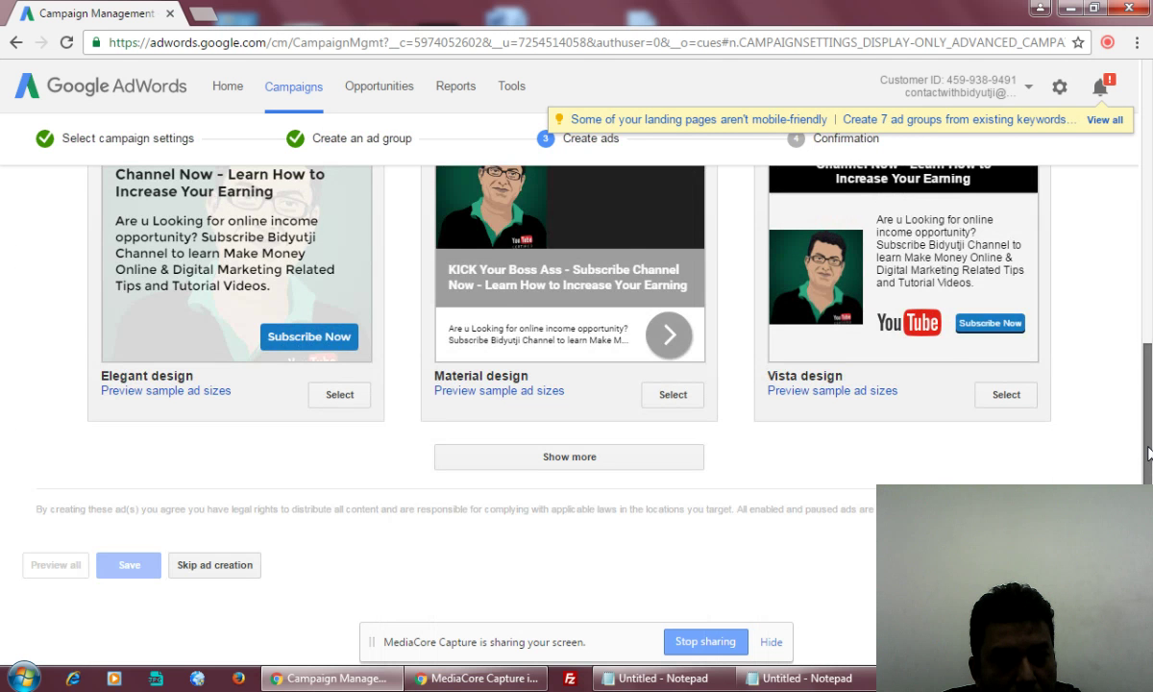
pyautogui.moveTo(1148, 452); pyautogui.dragTo(1150, 295)
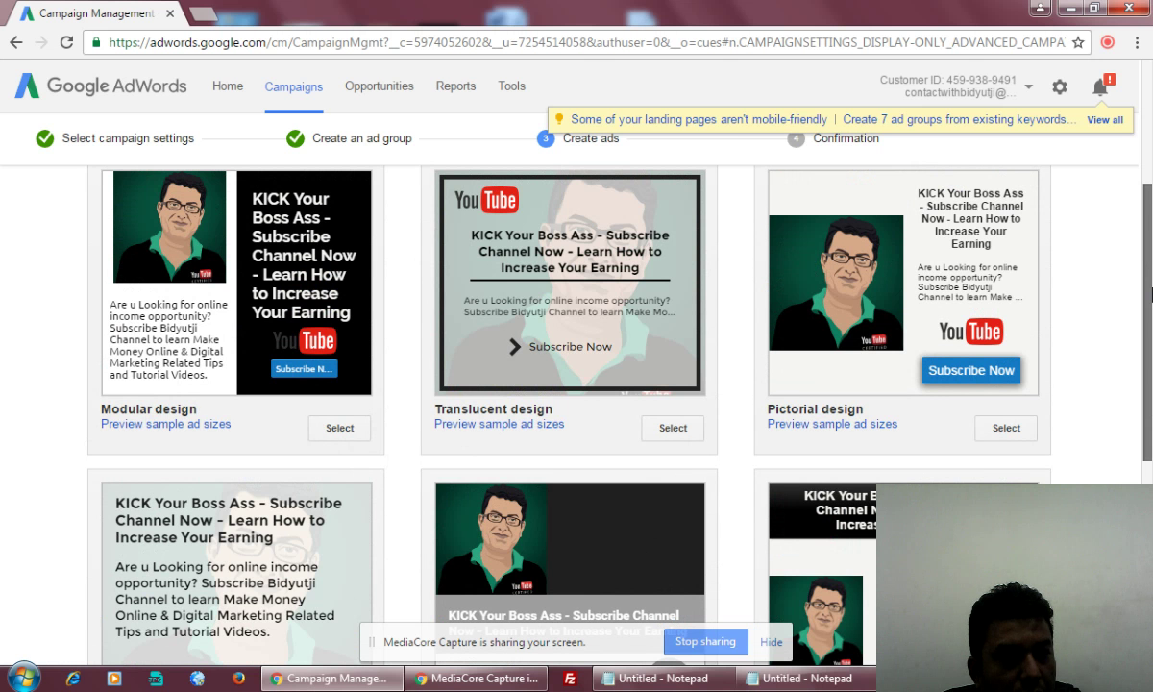
pyautogui.scroll(1, 1151, 294)
pyautogui.scroll(-5, 1150, 294)
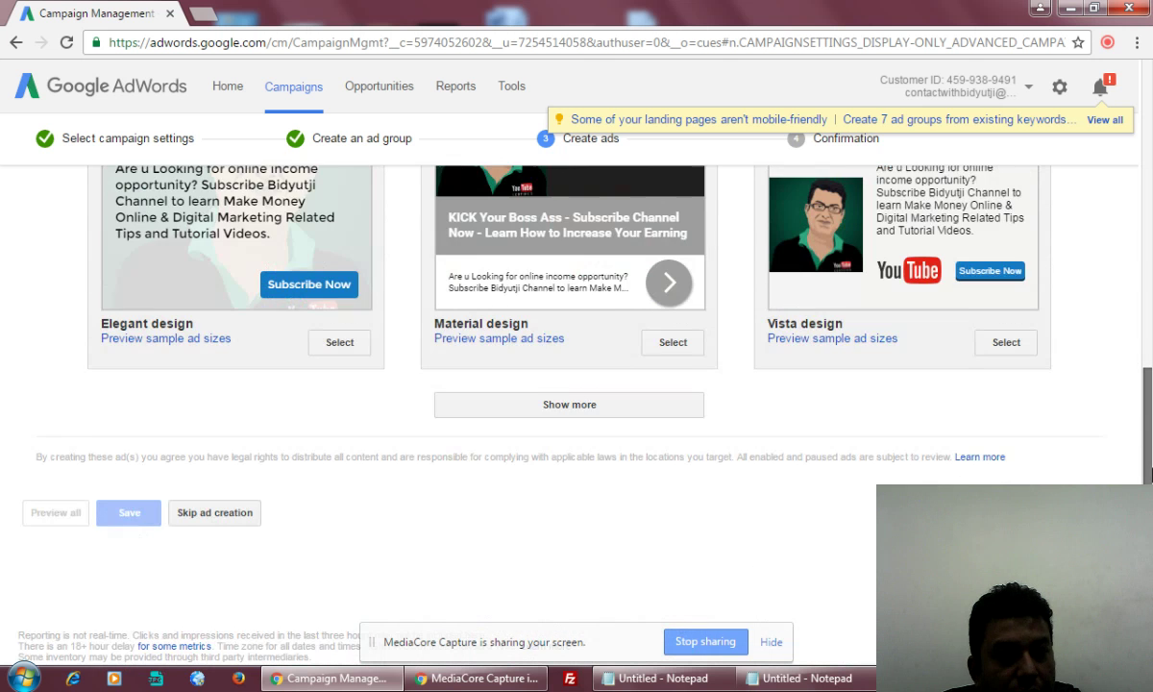
pyautogui.scroll(2, 1150, 415)
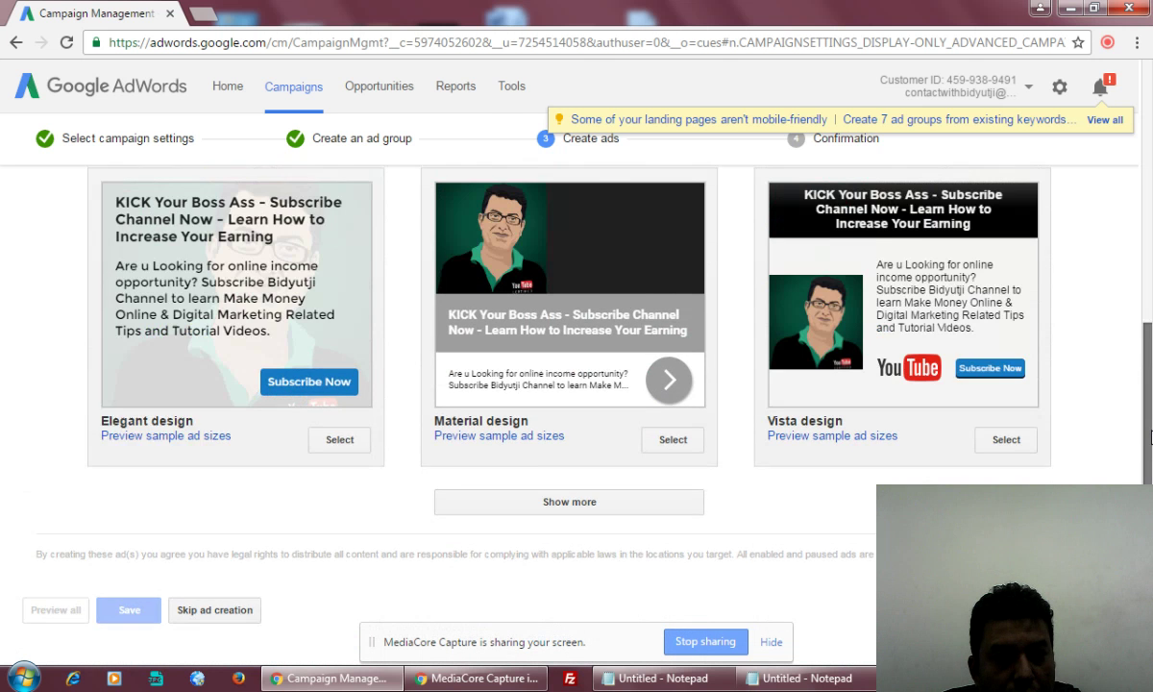
pyautogui.moveTo(1150, 415); pyautogui.dragTo(1150, 283)
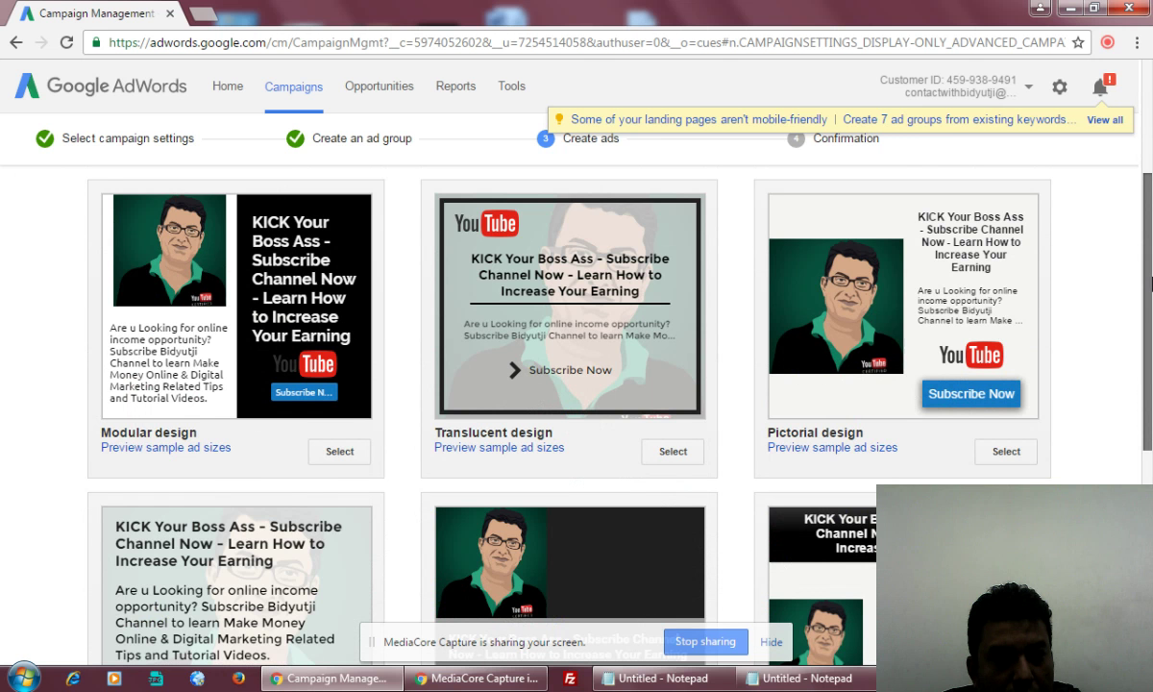
pyautogui.moveTo(1150, 282)
pyautogui.mouseDown()
pyautogui.moveTo(1150, 376)
pyautogui.moveTo(1146, 267)
pyautogui.mouseUp()
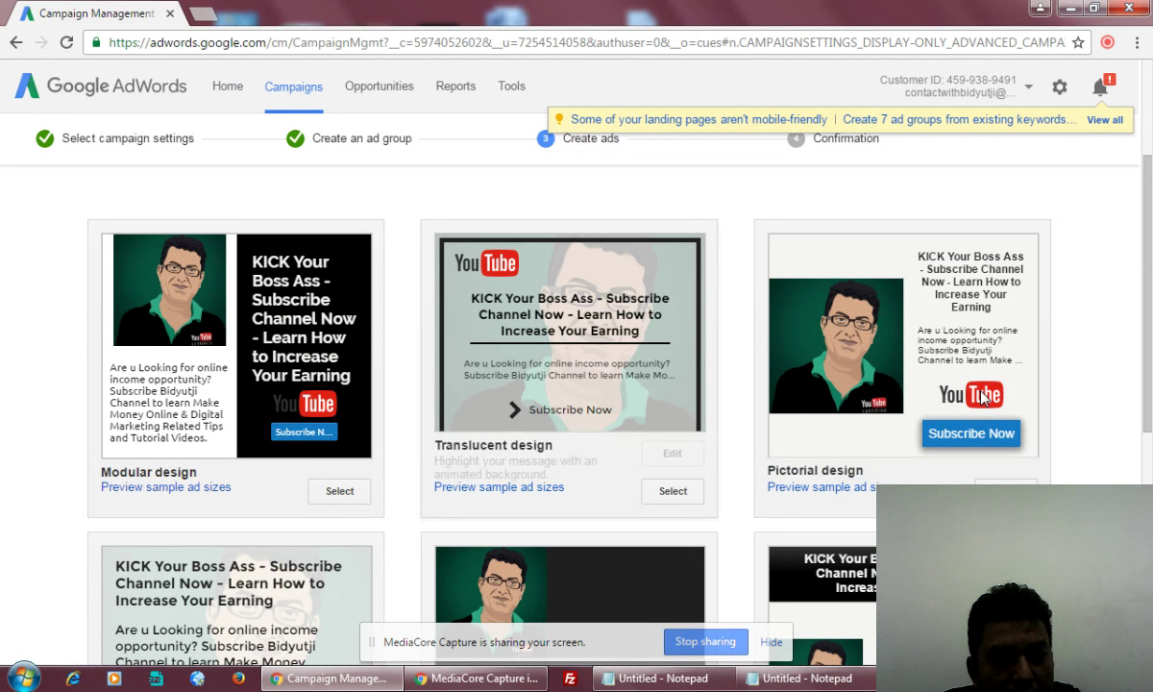
pyautogui.moveTo(1150, 308); pyautogui.dragTo(1150, 430)
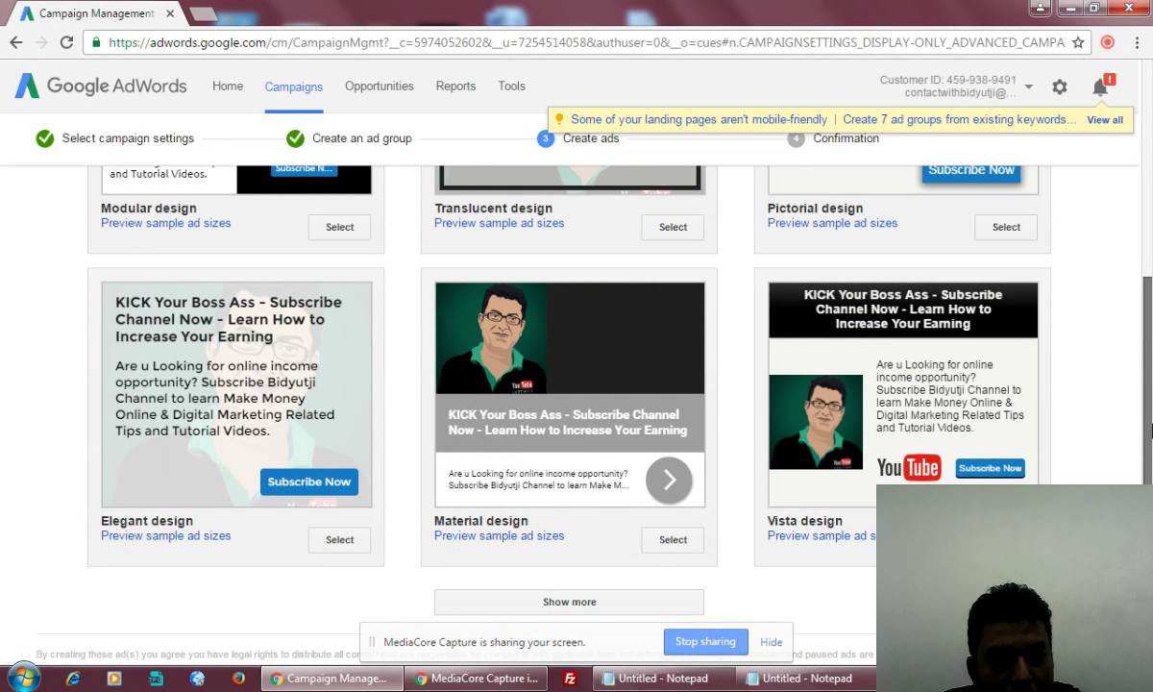
pyautogui.scroll(4, 1134, 430)
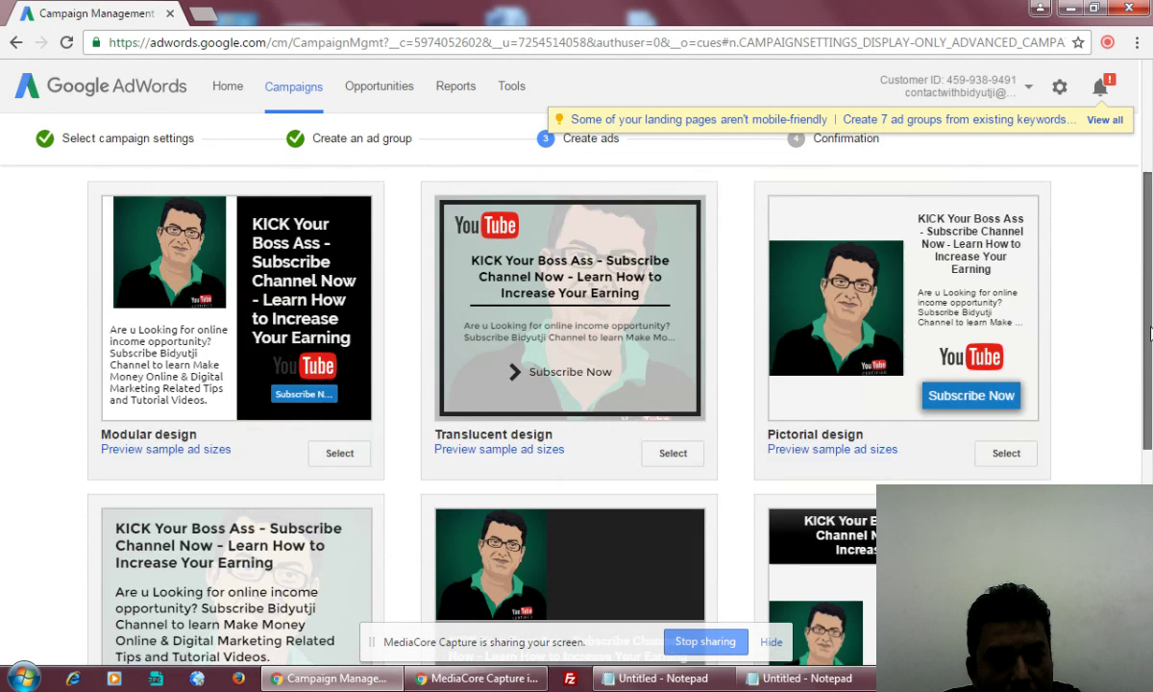
pyautogui.scroll(-1, 1118, 429)
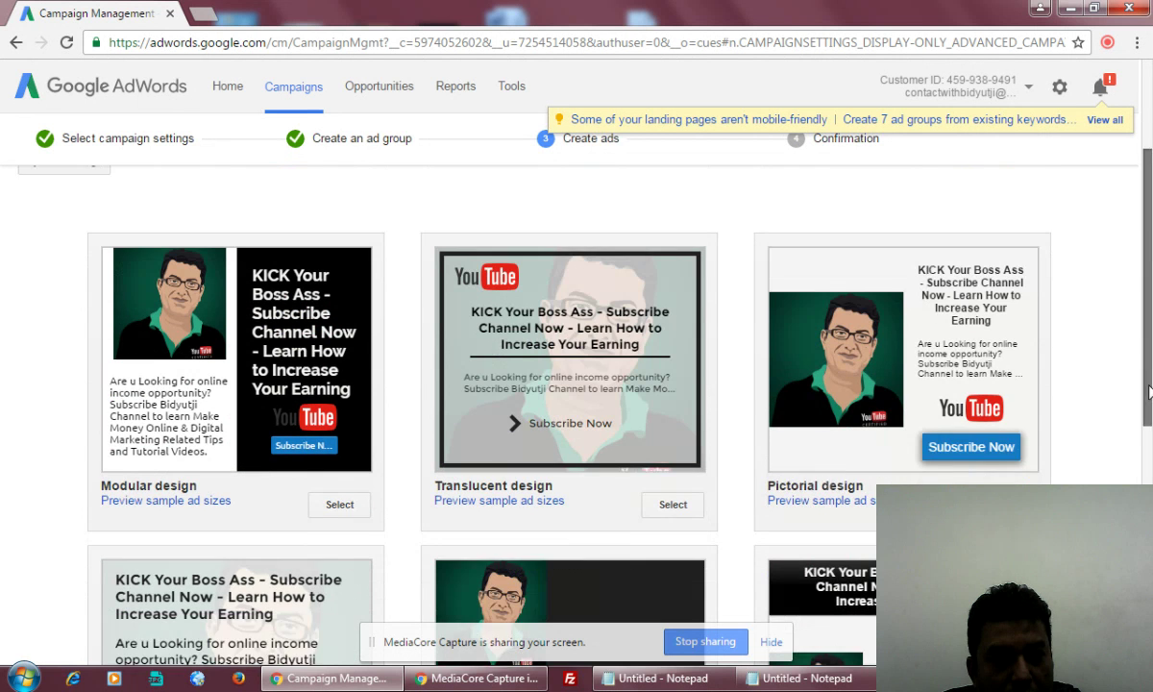
pyautogui.click(1005, 473)
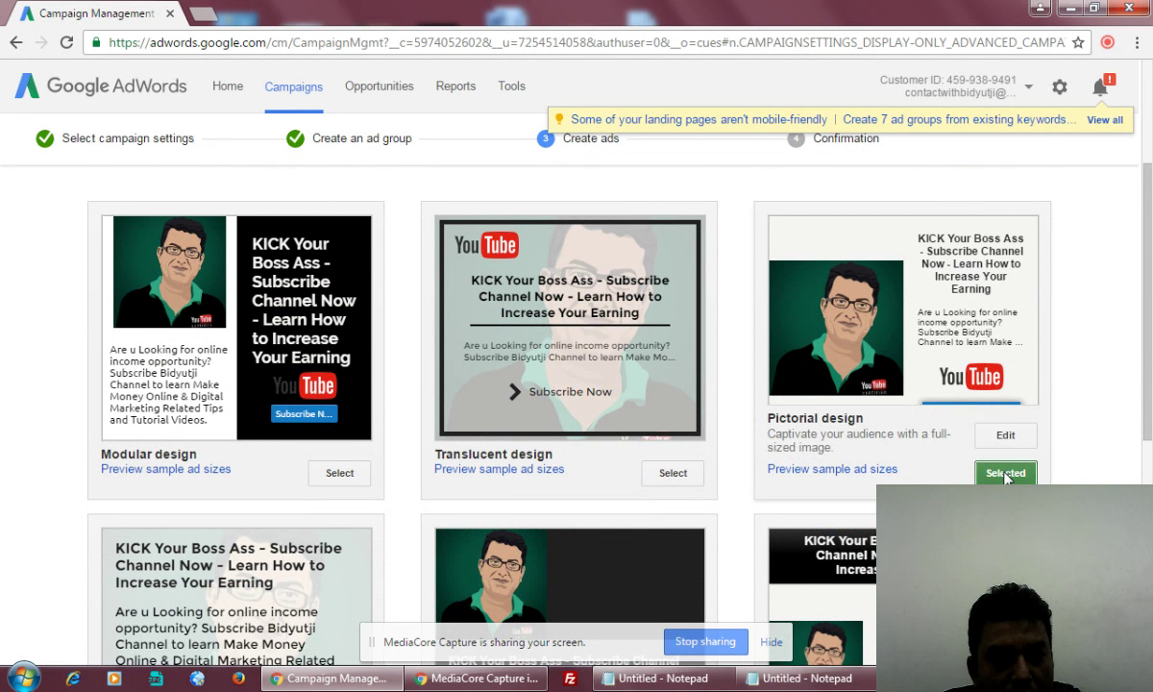
# Show more ad ideas below the Elegant, Material and Vista designs and review the additional one
pyautogui.scroll(-2, 1150, 402)
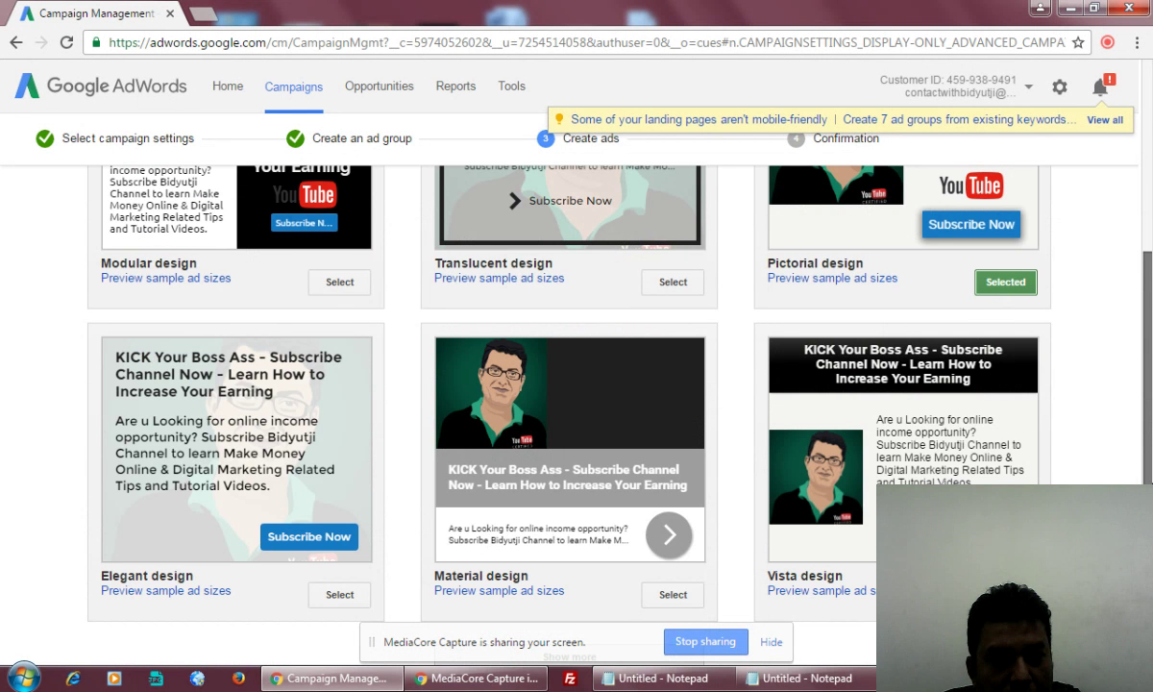
pyautogui.scroll(3, 577, 384)
pyautogui.scroll(-6, 576, 384)
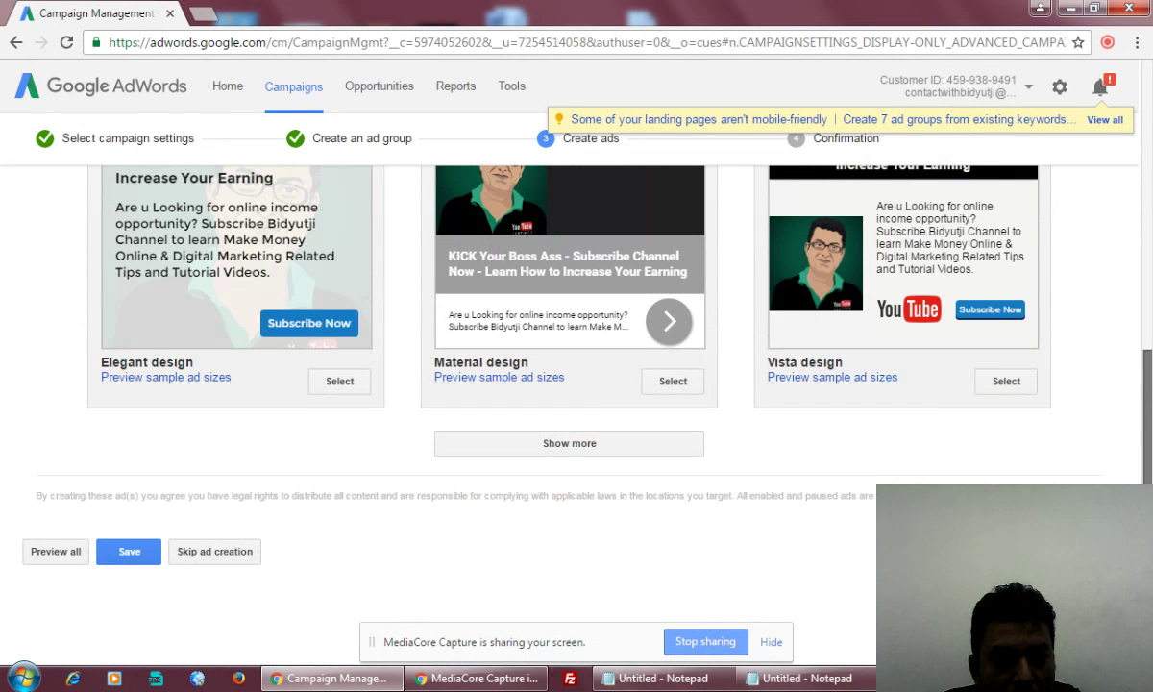
pyautogui.click(634, 442)
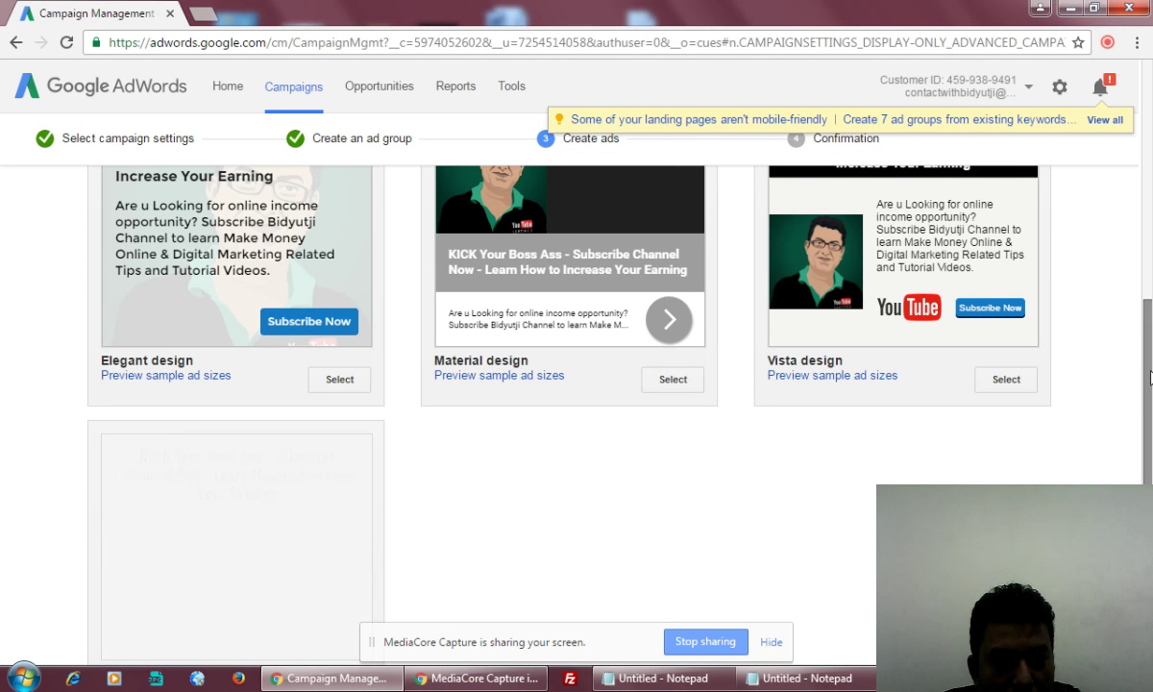
pyautogui.moveTo(1150, 376); pyautogui.dragTo(1150, 495)
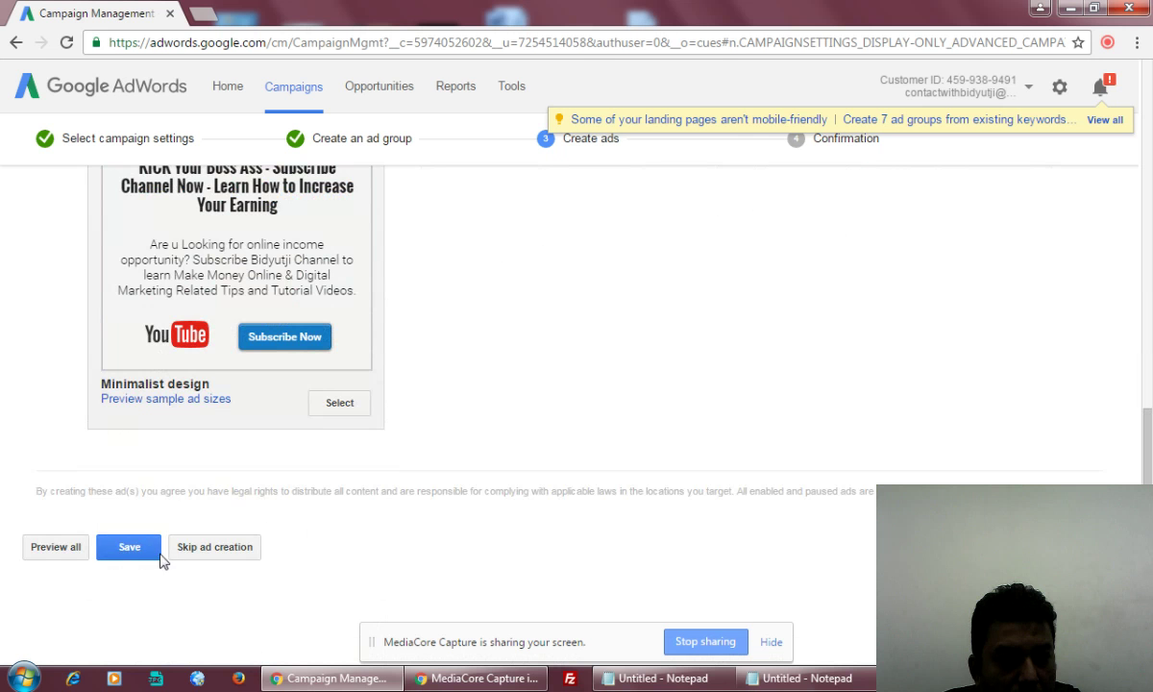
# Try to save the ads and open the selected Pictorial design for editing
pyautogui.click(129, 550)
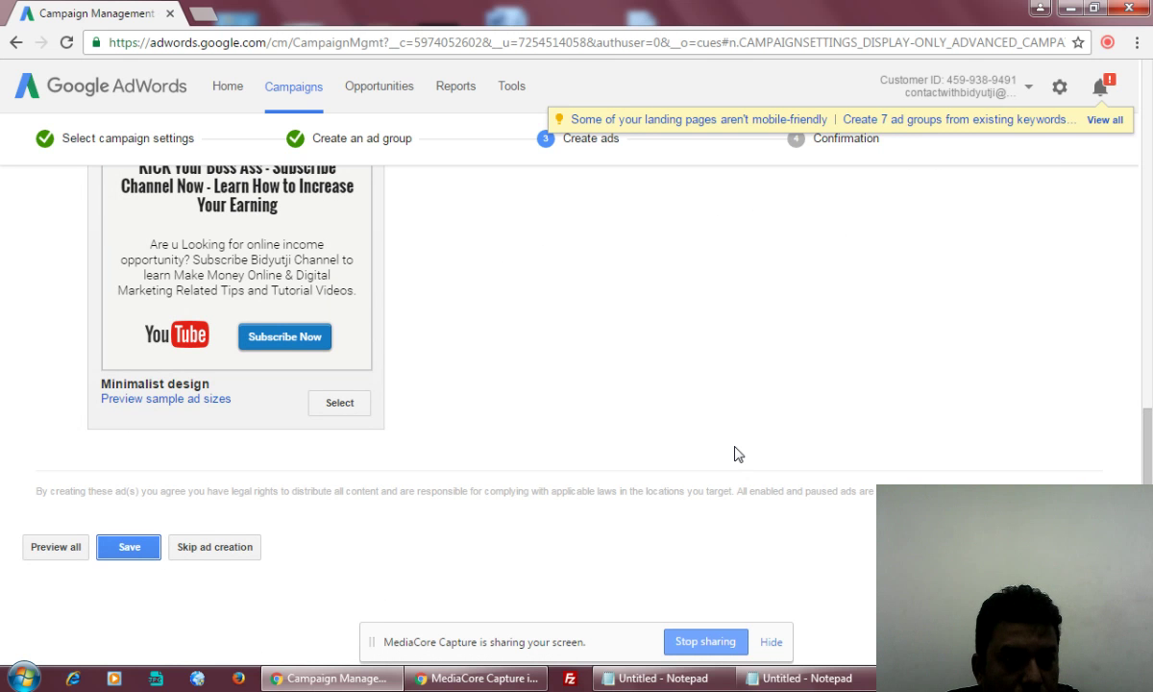
pyautogui.click(128, 547)
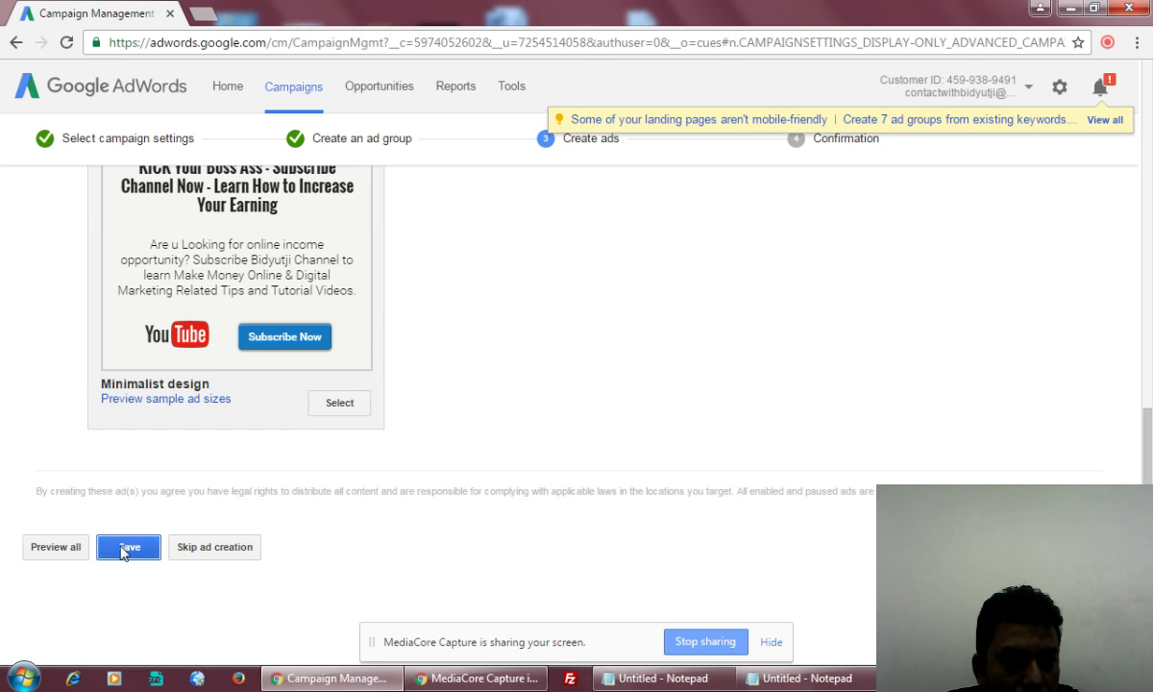
pyautogui.scroll(10, 1150, 227)
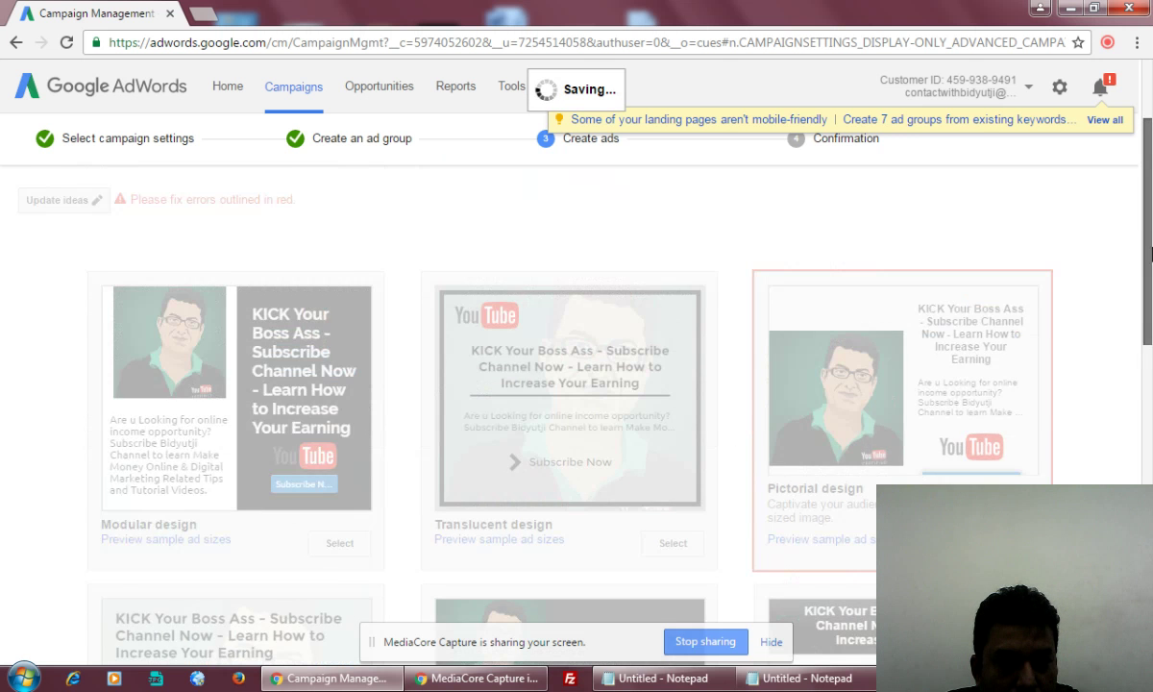
pyautogui.scroll(2, 1151, 228)
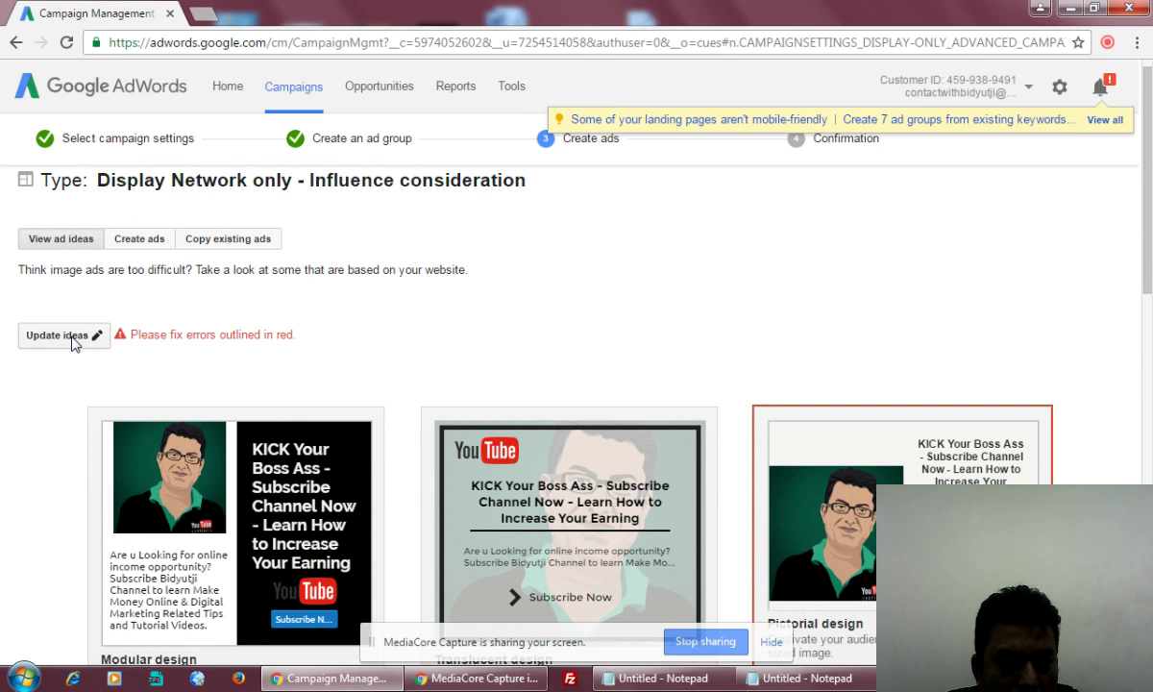
pyautogui.scroll(-3, 174, 342)
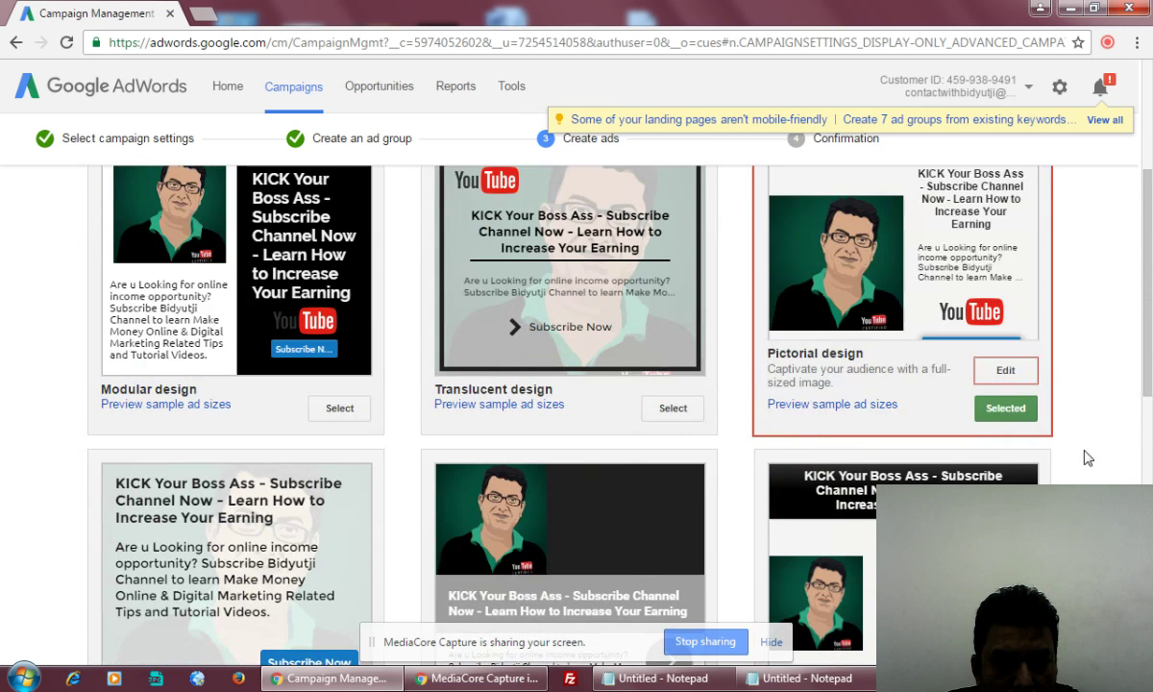
pyautogui.click(1004, 373)
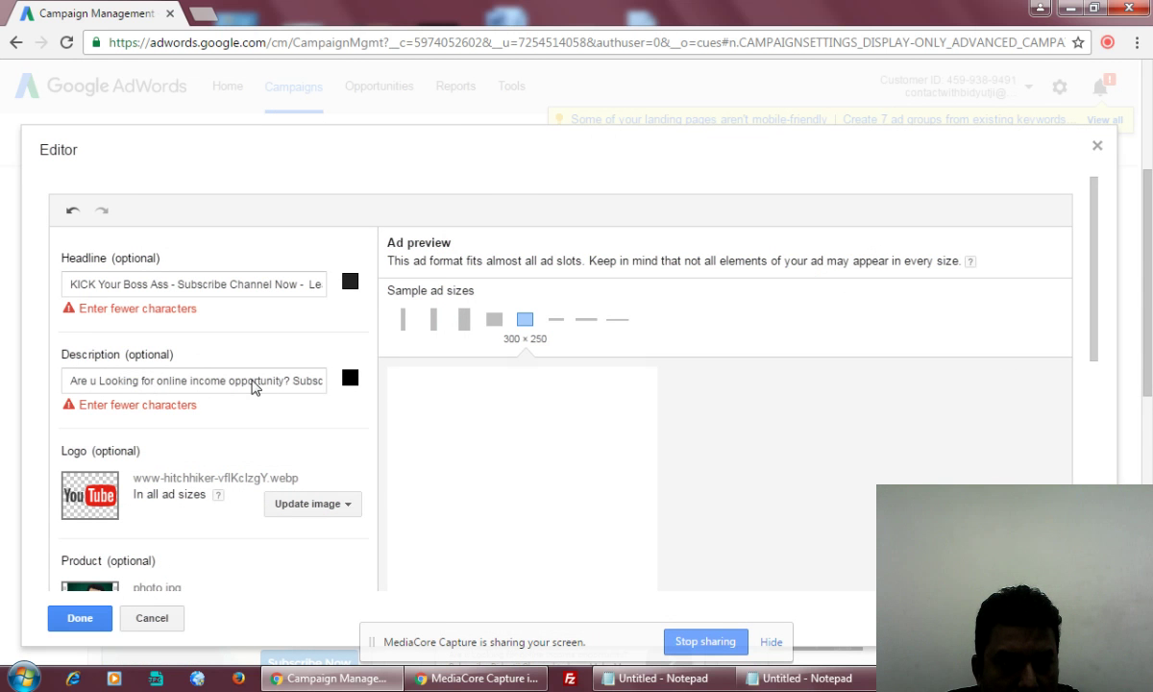
pyautogui.click(259, 342)
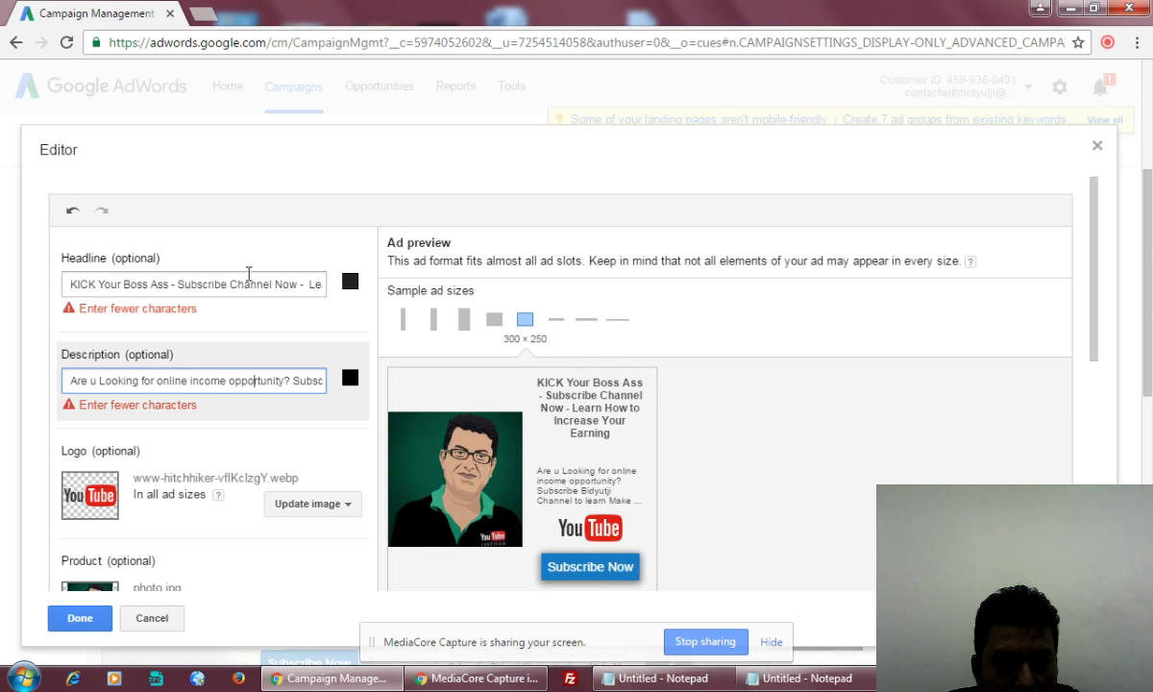
# Shorten the ad headline to "KICK Your Boss Ass - Subscribe Channel Now"
pyautogui.click(173, 284)
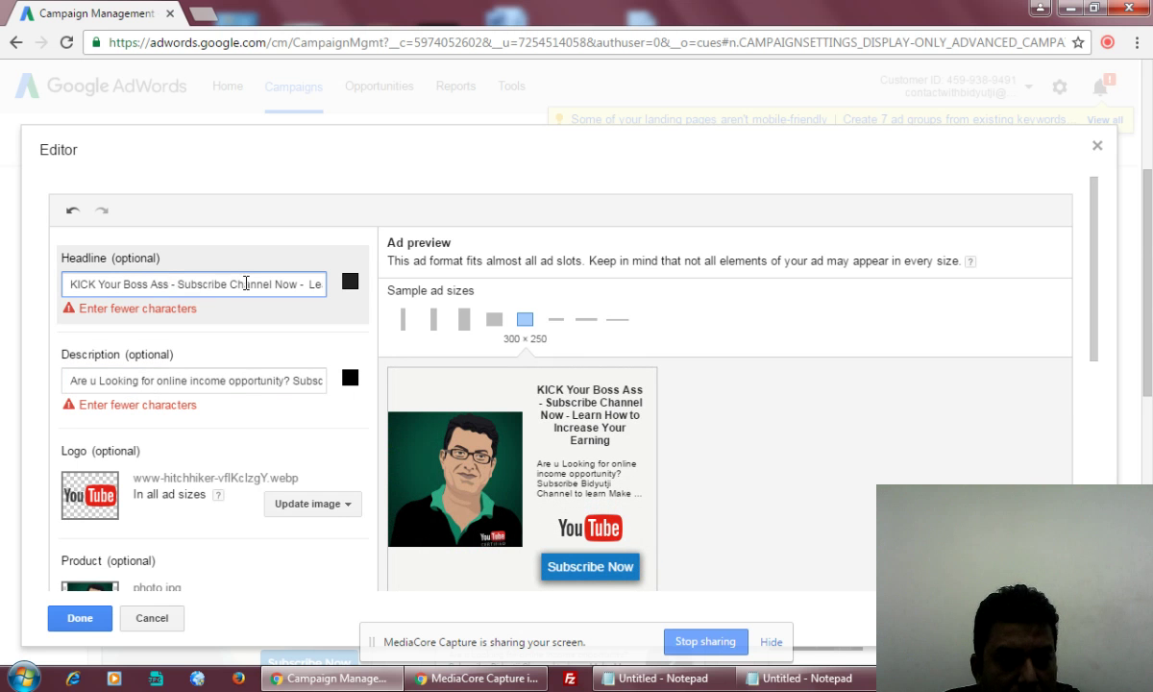
pyautogui.moveTo(240, 284); pyautogui.dragTo(326, 285)
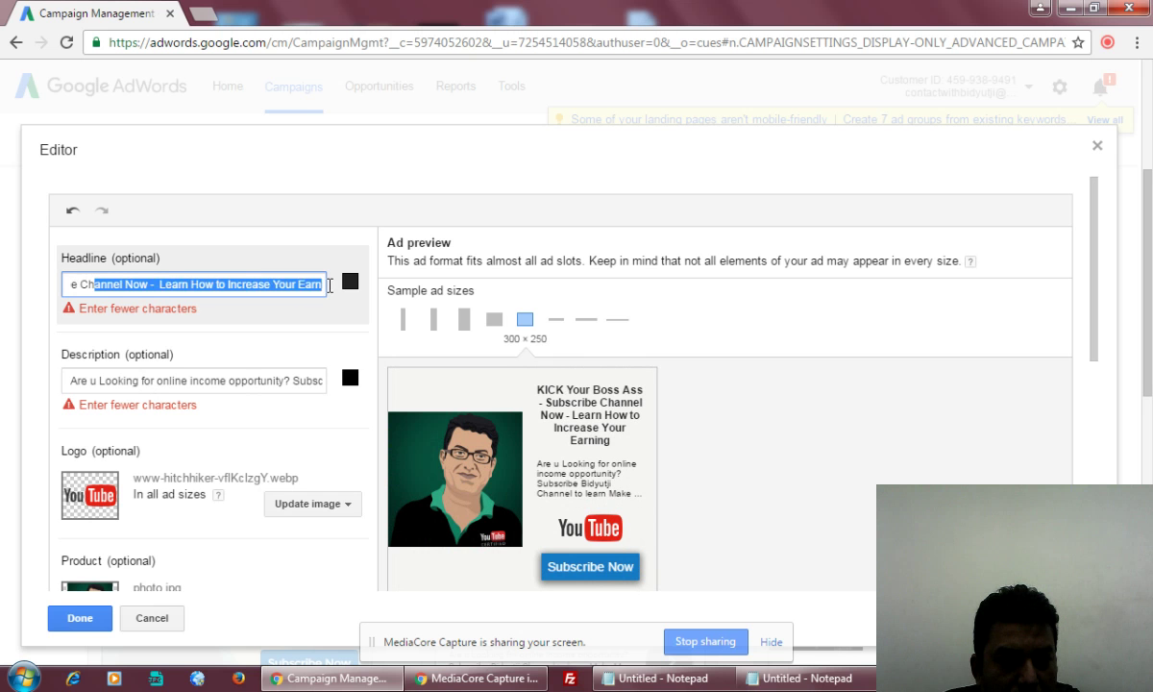
pyautogui.click(142, 284)
pyautogui.moveTo(145, 284); pyautogui.dragTo(341, 287)
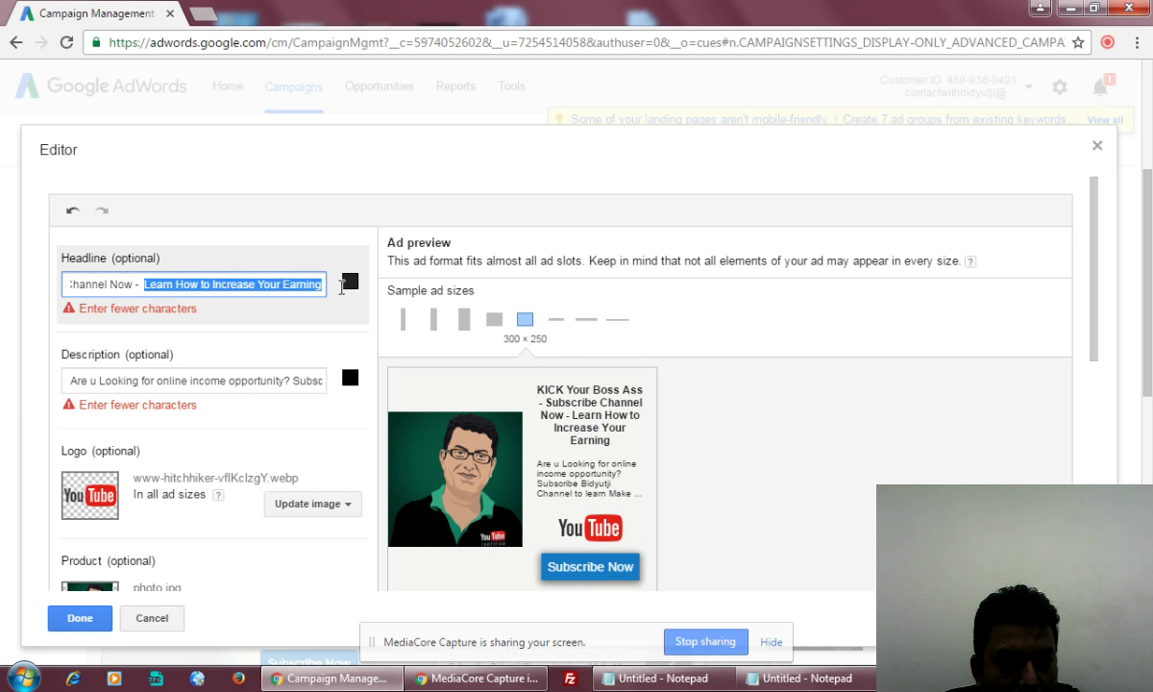
pyautogui.click(197, 285)
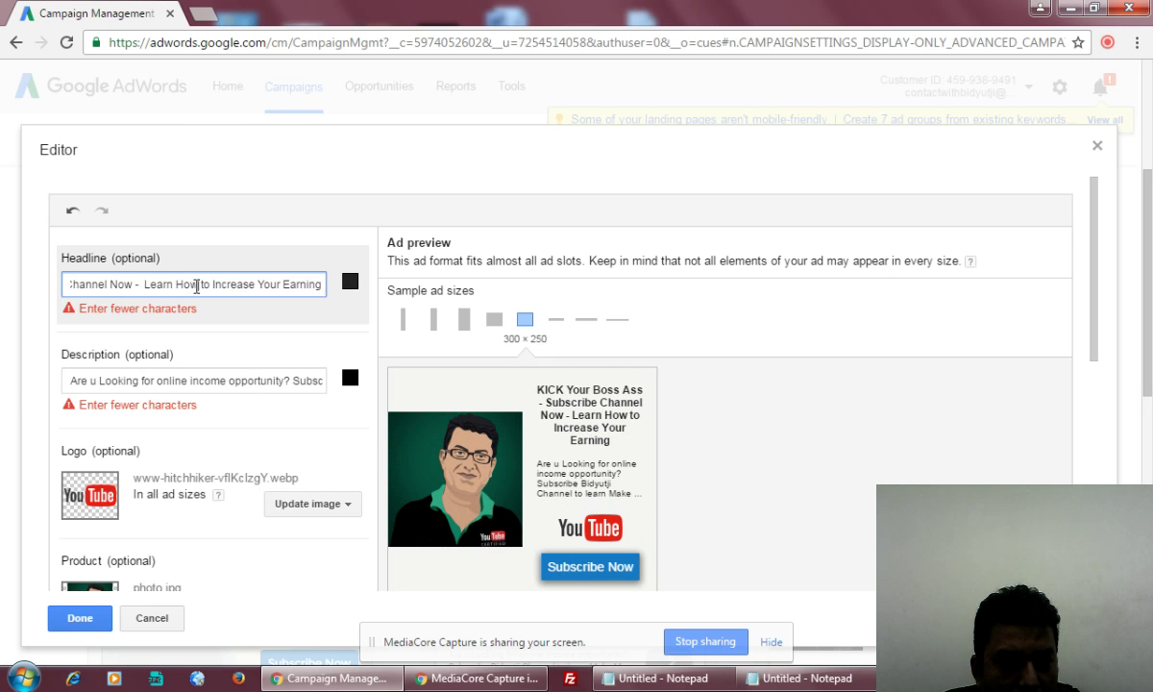
pyautogui.moveTo(197, 286); pyautogui.dragTo(423, 283)
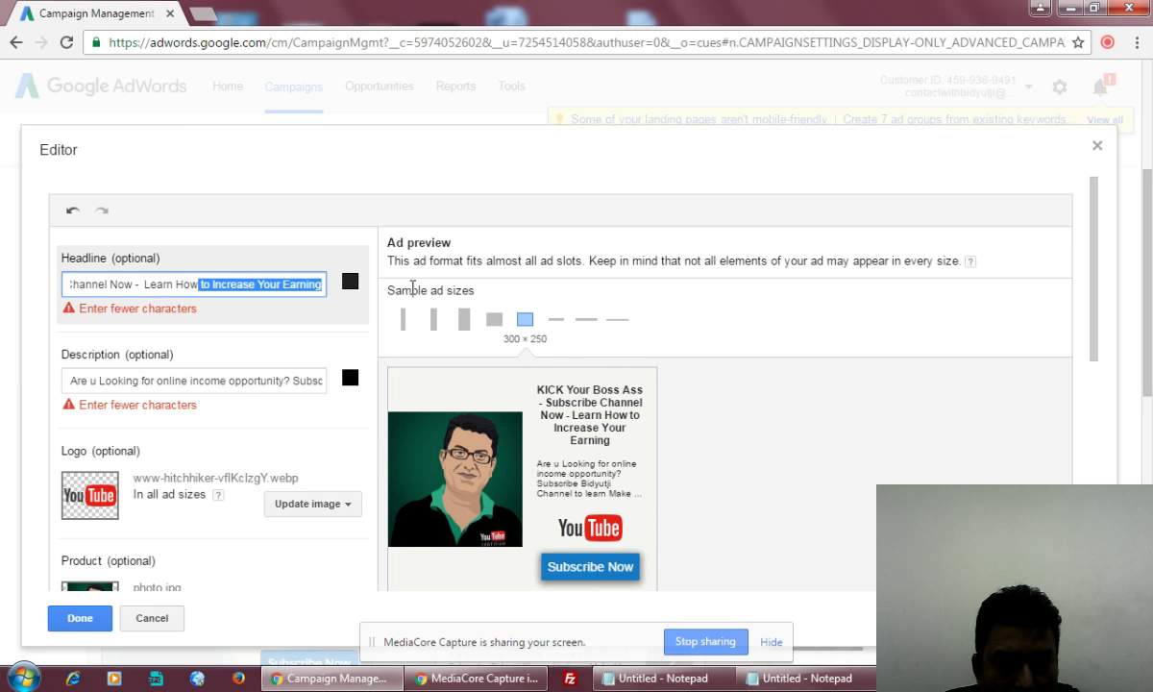
pyautogui.press('BackSpace')
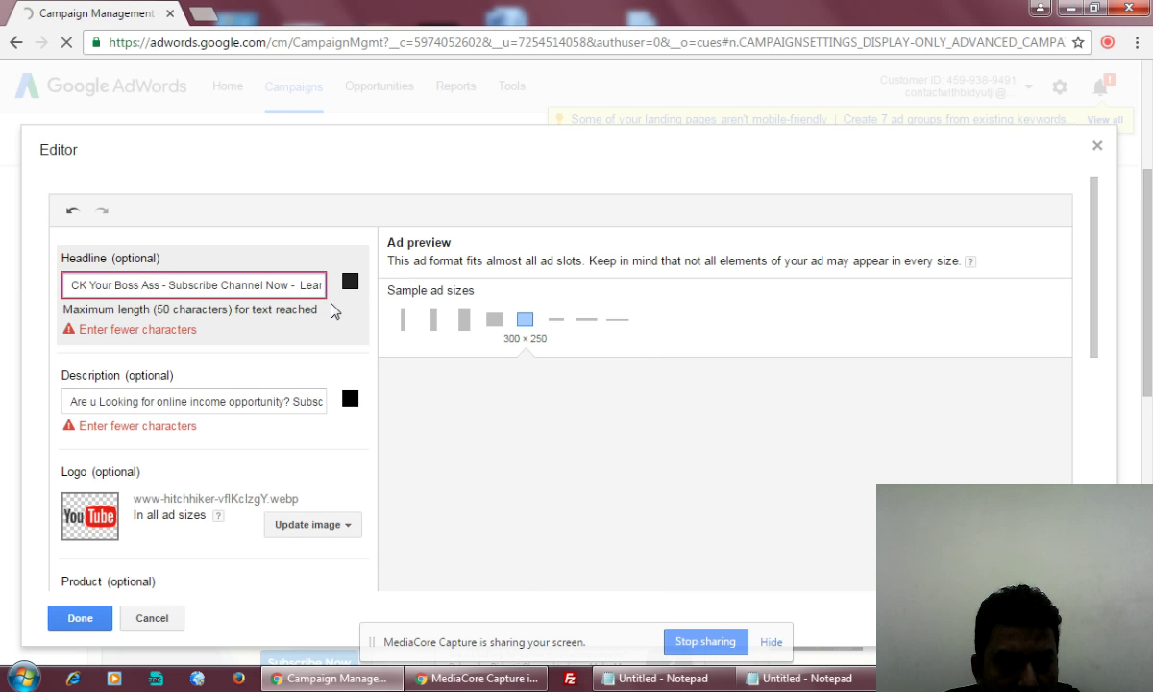
pyautogui.click(295, 283)
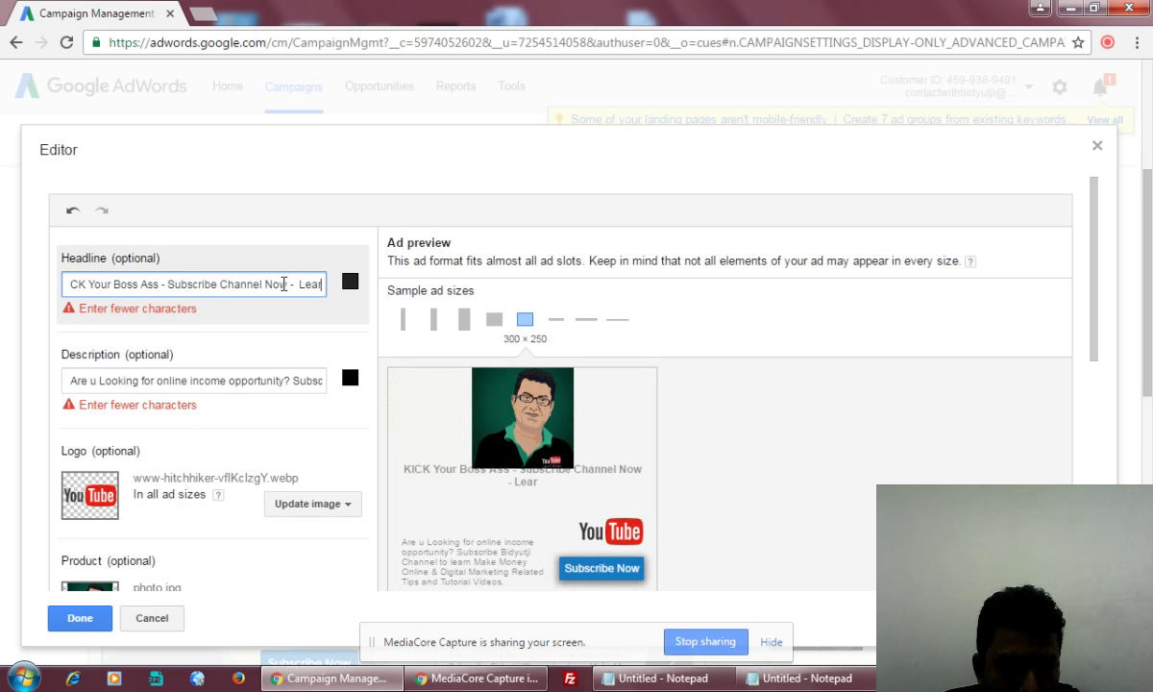
pyautogui.press('BackSpace')
pyautogui.press('BackSpace')
pyautogui.press('BackSpace')
pyautogui.press('BackSpace')
pyautogui.press('BackSpace')
pyautogui.press('BackSpace')
pyautogui.press('BackSpace')
pyautogui.press('BackSpace')
pyautogui.press('BackSpace')
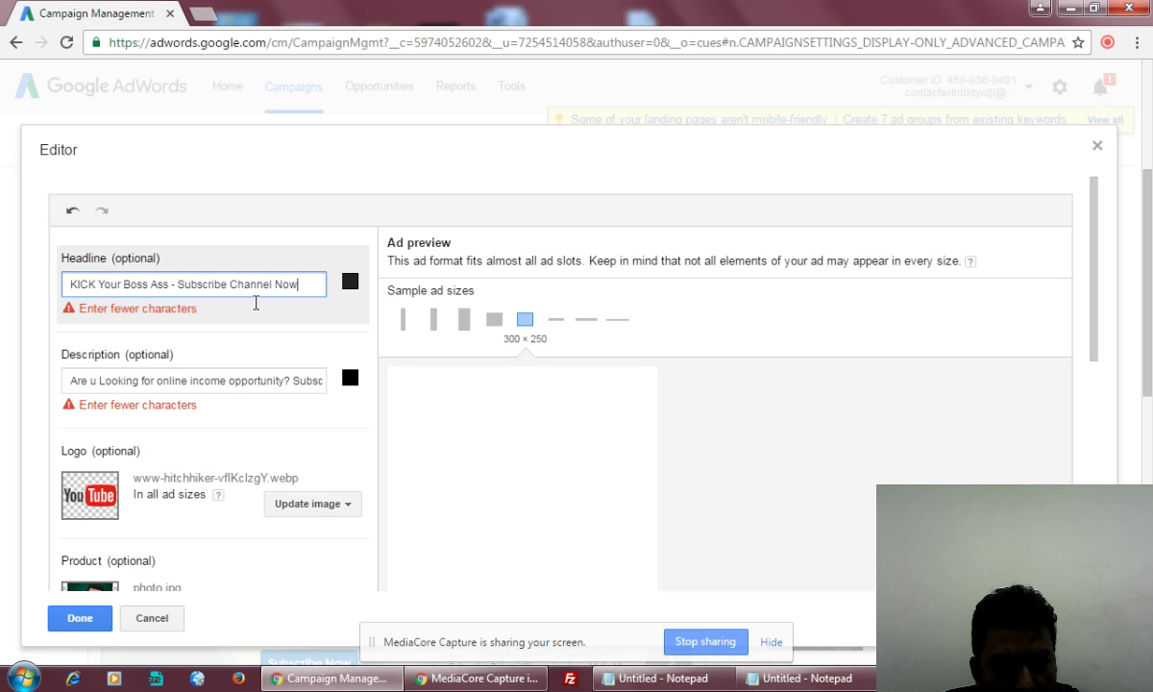
# Insert "Youtube" before "Channel" in the headline
pyautogui.click(230, 283)
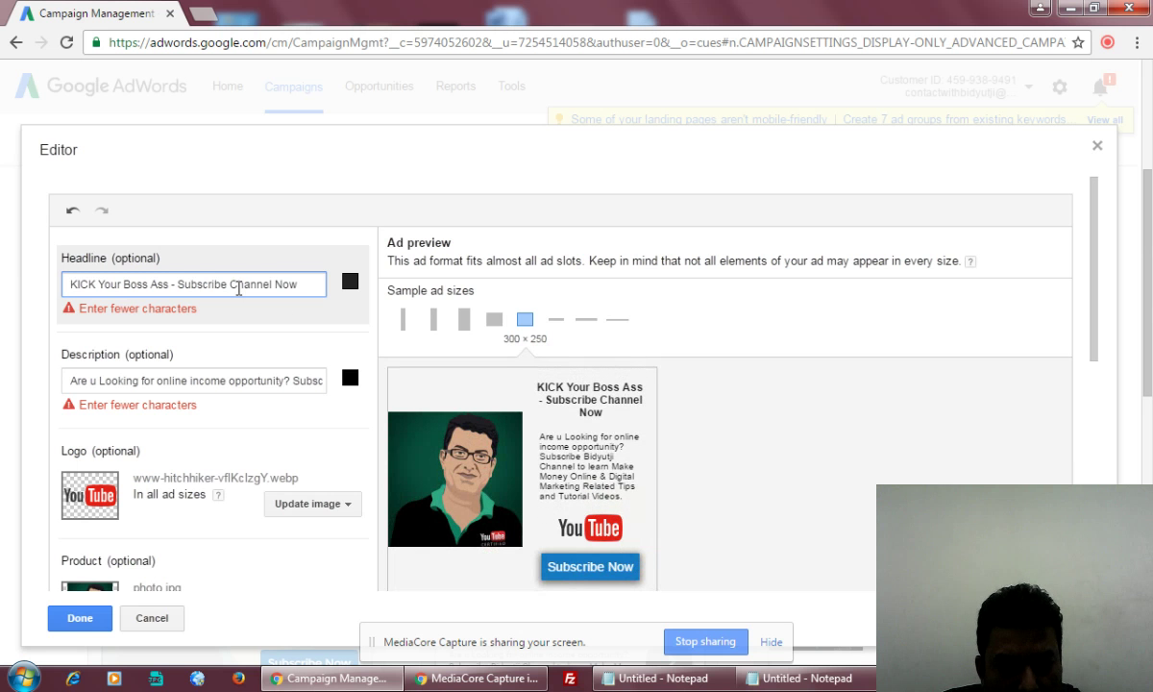
pyautogui.write('Youtube')
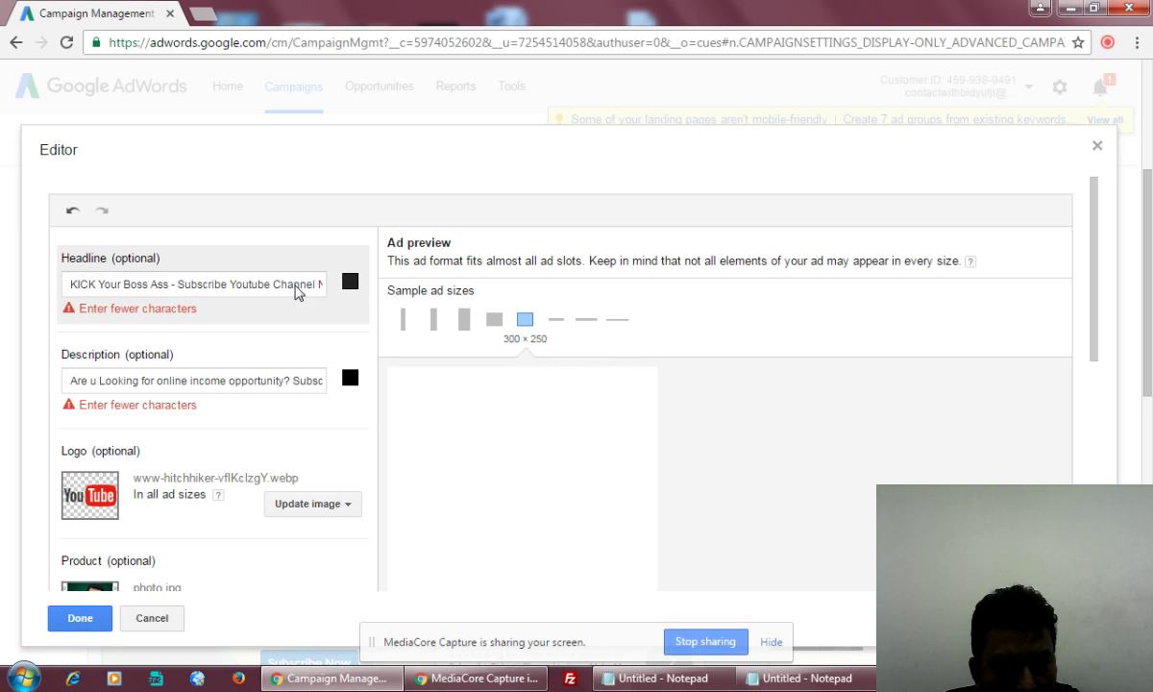
# Replace the headline's ending after "Subscribe" with "Now" so it reads "KICK Your Boss Ass - Subscribe Now"
pyautogui.click(242, 284)
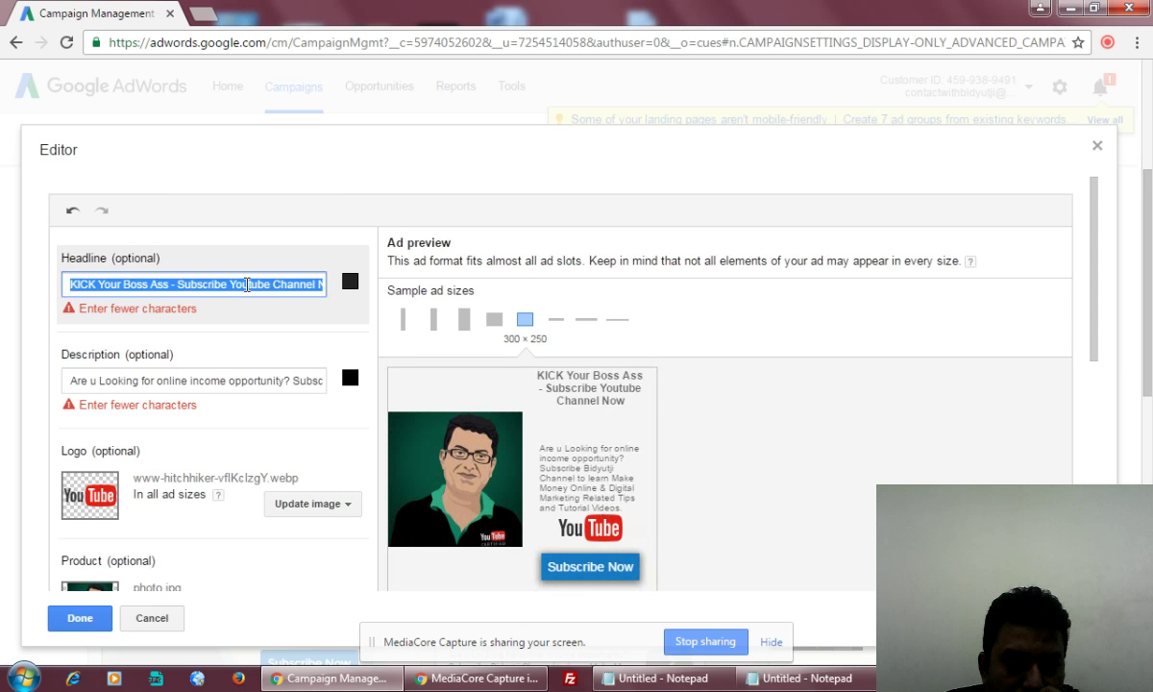
pyautogui.click(245, 285)
pyautogui.moveTo(232, 283); pyautogui.dragTo(403, 288)
pyautogui.press('BackSpace')
pyautogui.write('Now')
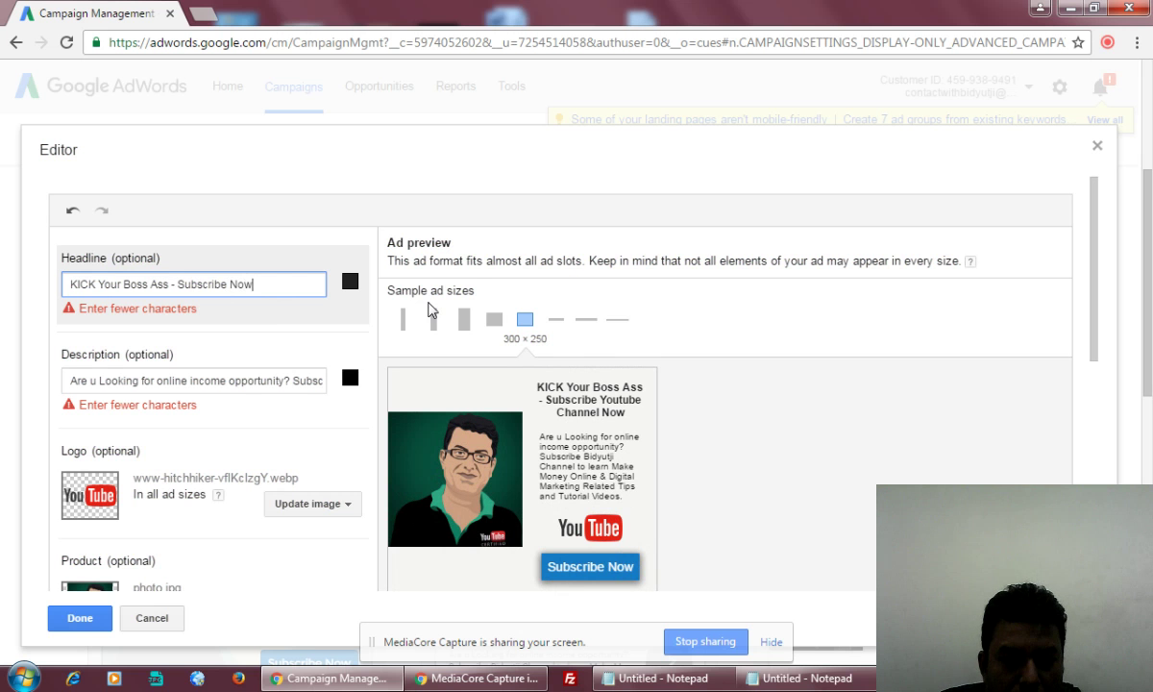
pyautogui.click(295, 335)
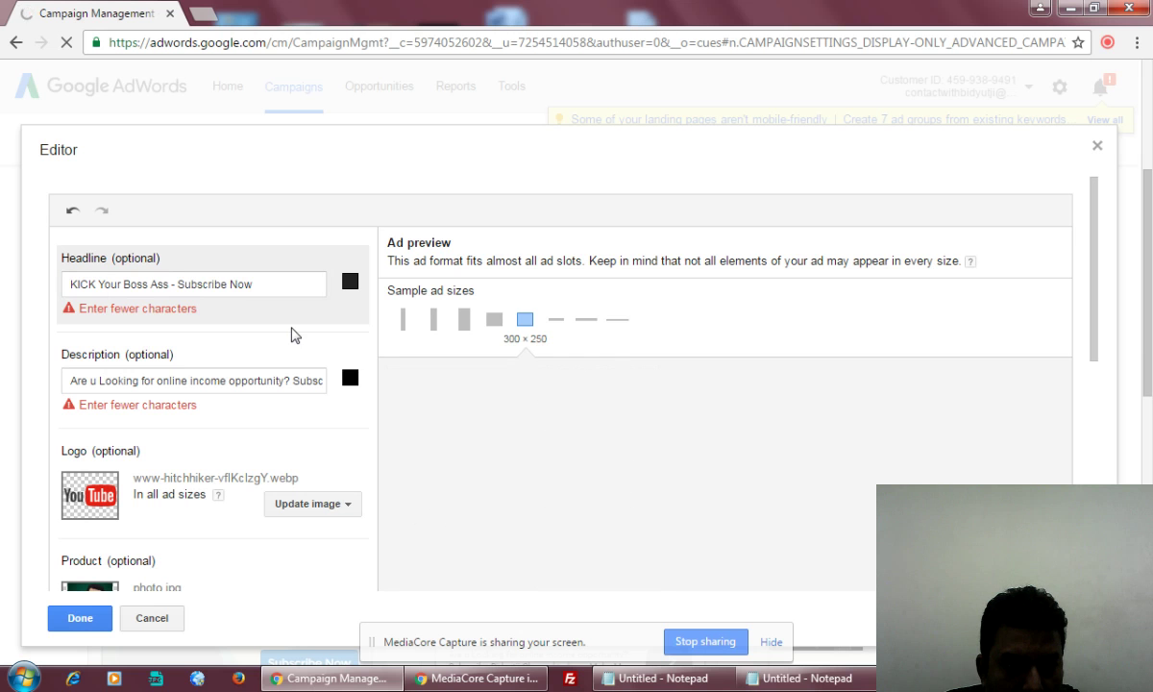
pyautogui.click(275, 287)
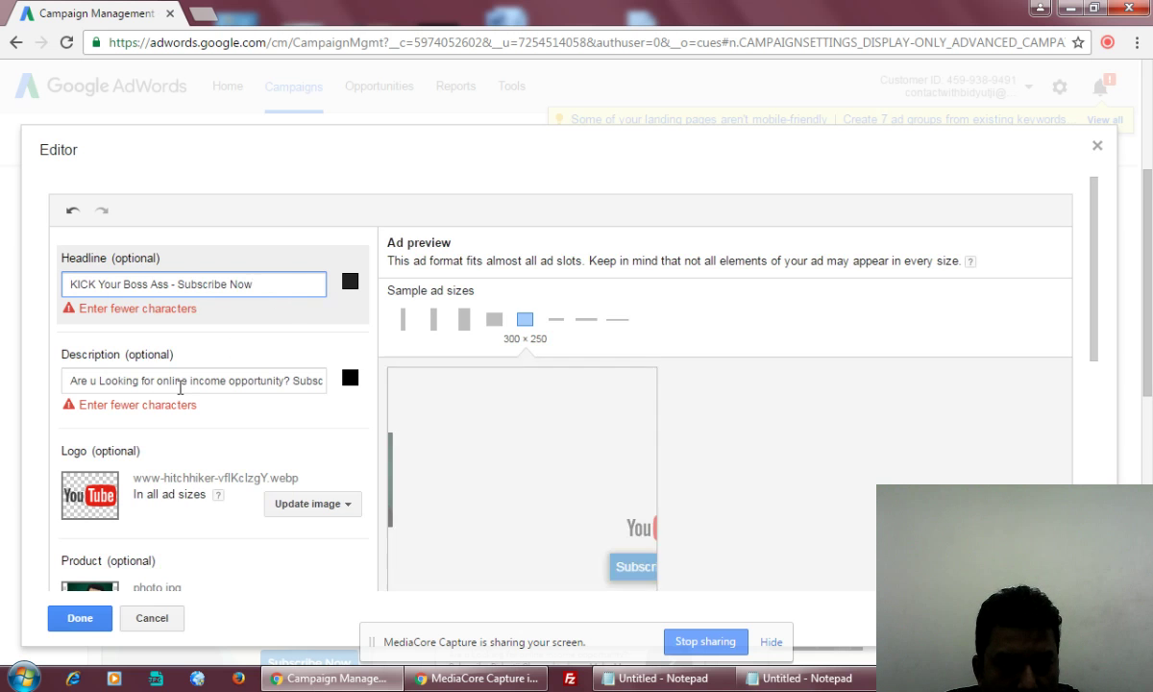
# Switch to Notepad and duplicate the ad description sentence on a new line below the original
pyautogui.click(729, 680)
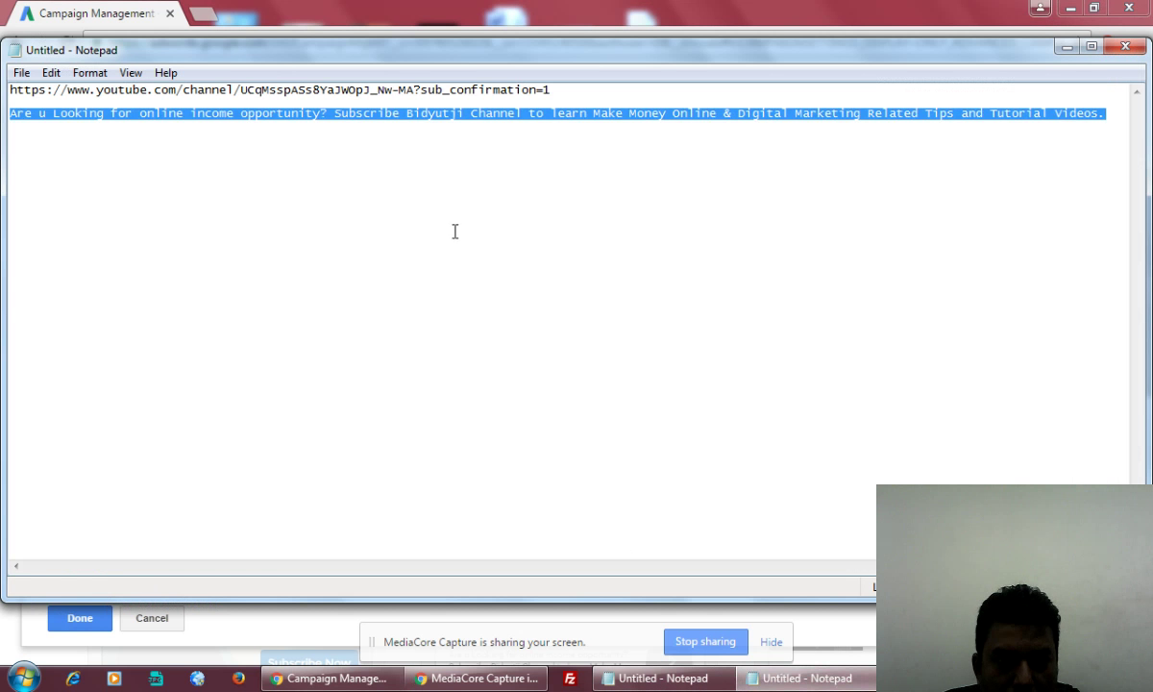
pyautogui.click(369, 224)
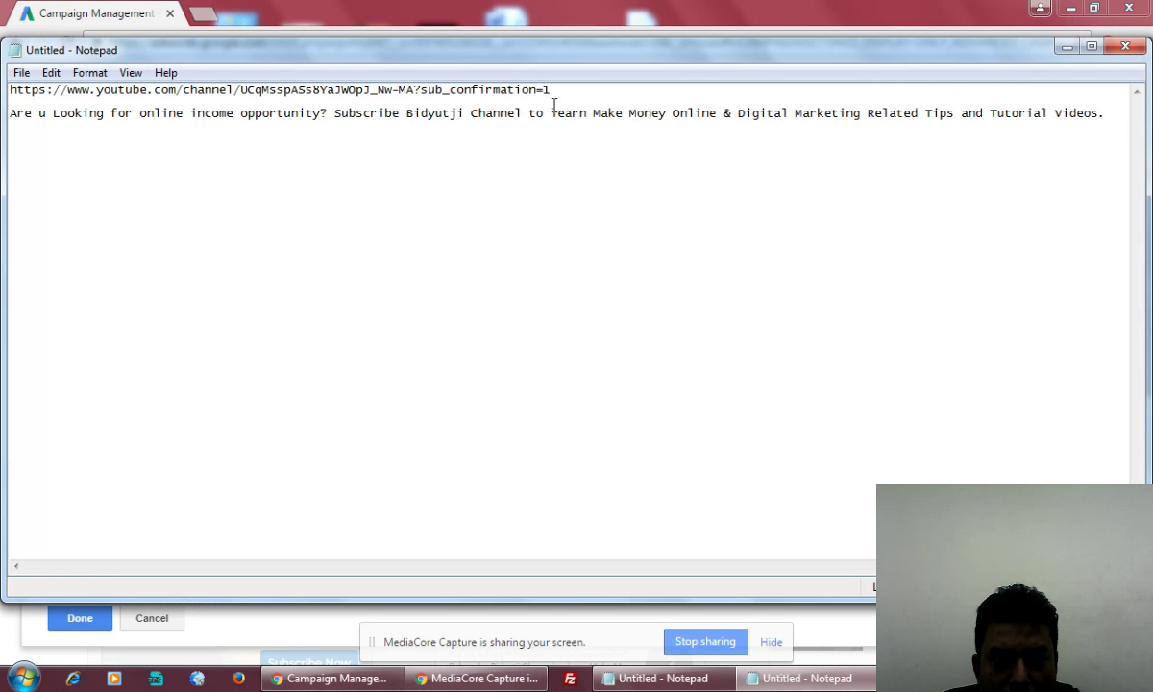
pyautogui.moveTo(529, 112); pyautogui.dragTo(864, 119)
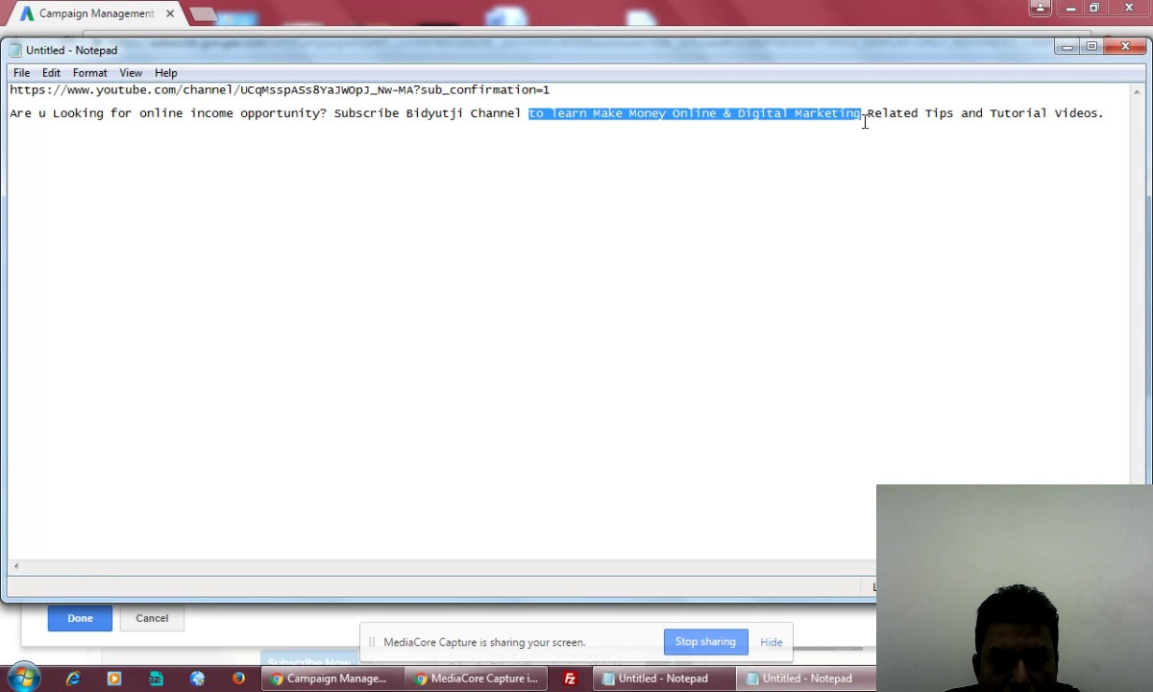
pyautogui.click(864, 121)
pyautogui.moveTo(550, 112); pyautogui.dragTo(864, 114)
pyautogui.click(471, 141)
pyautogui.hotkey('ctrl', 'a')
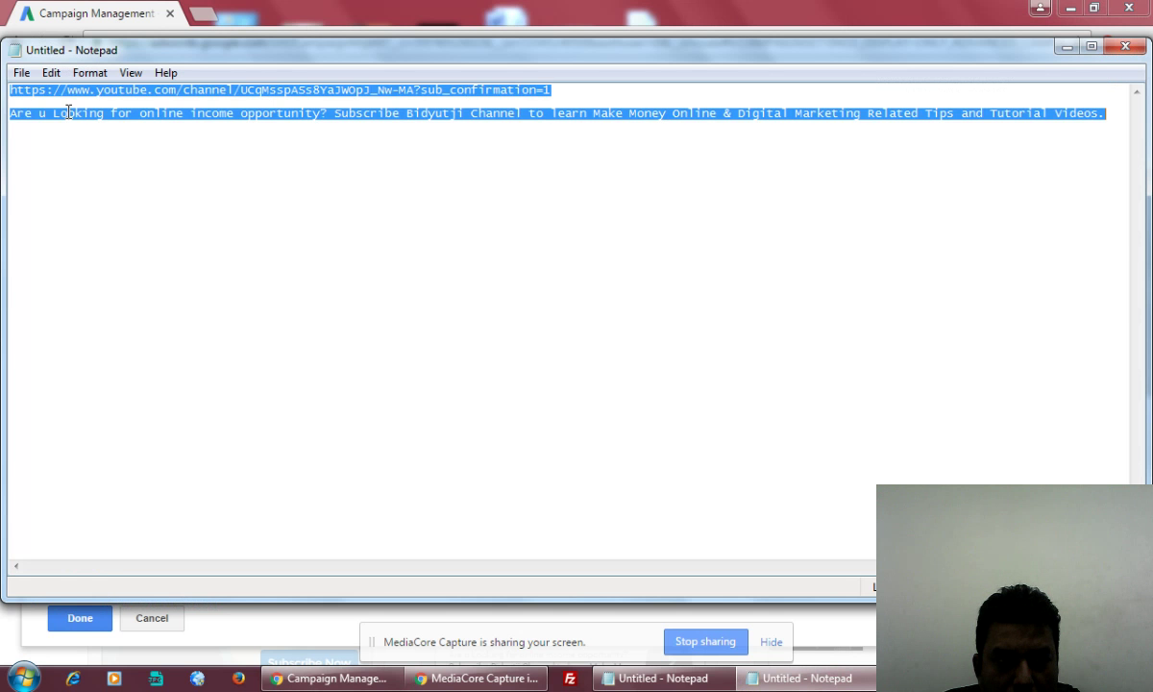
pyautogui.moveTo(12, 113); pyautogui.dragTo(1150, 327)
pyautogui.hotkey('ctrl', 'c')
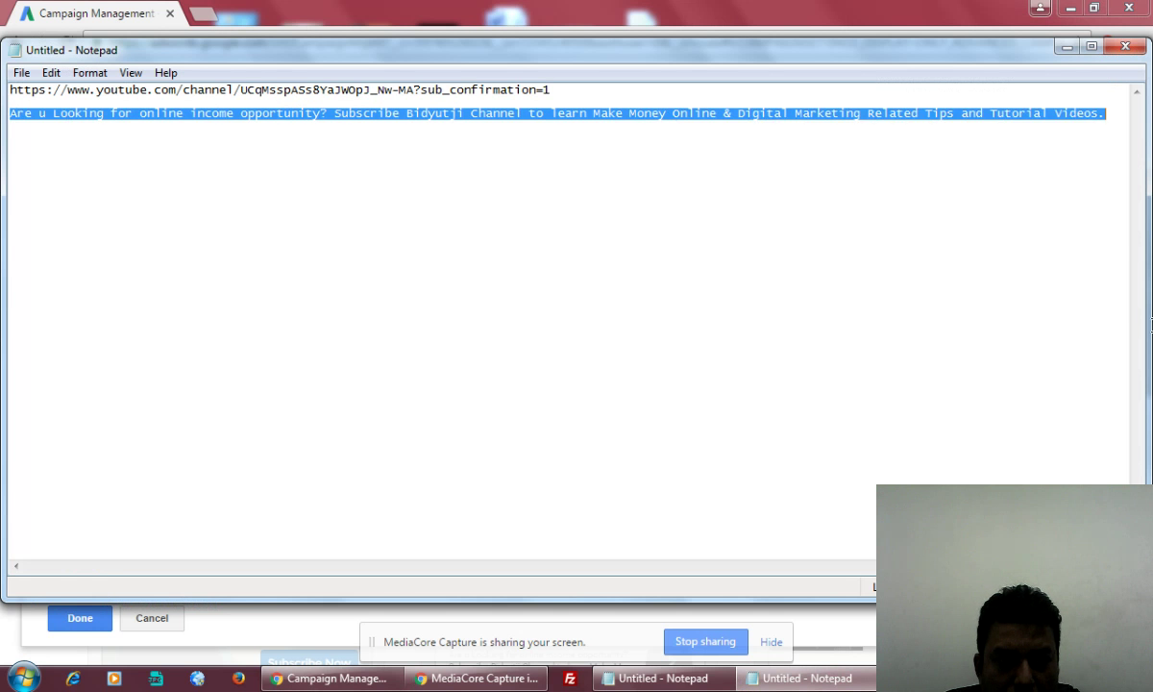
pyautogui.click(239, 191)
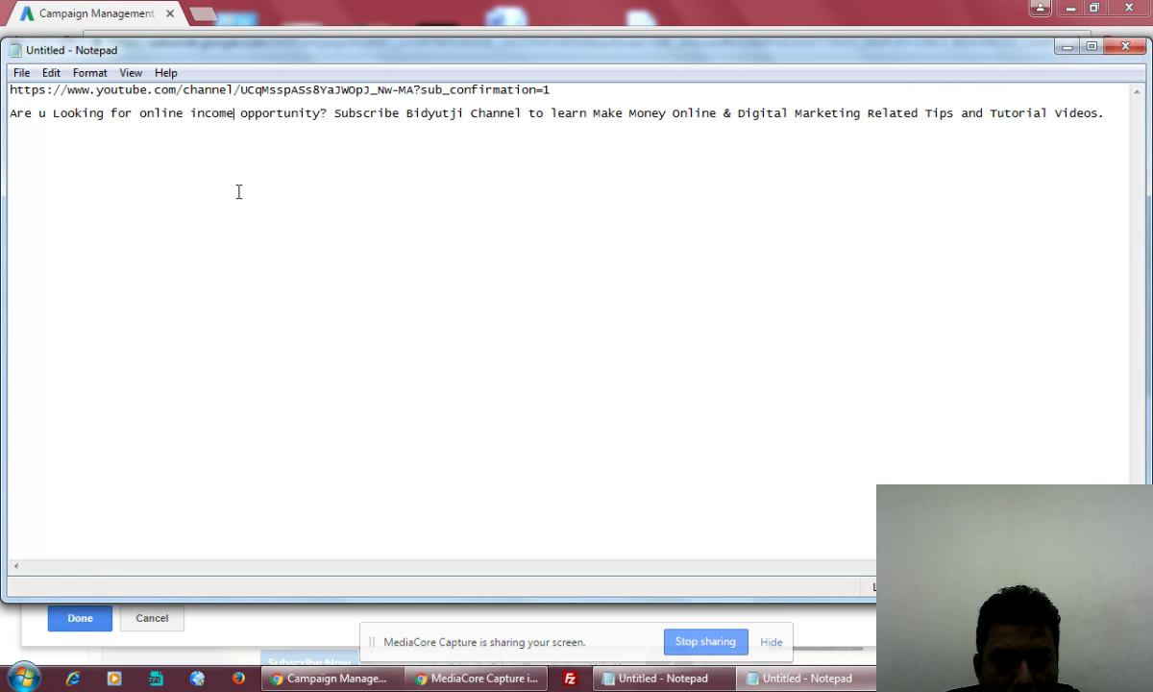
pyautogui.click(1115, 115)
pyautogui.press('Return')
pyautogui.hotkey('ctrl', 'v')
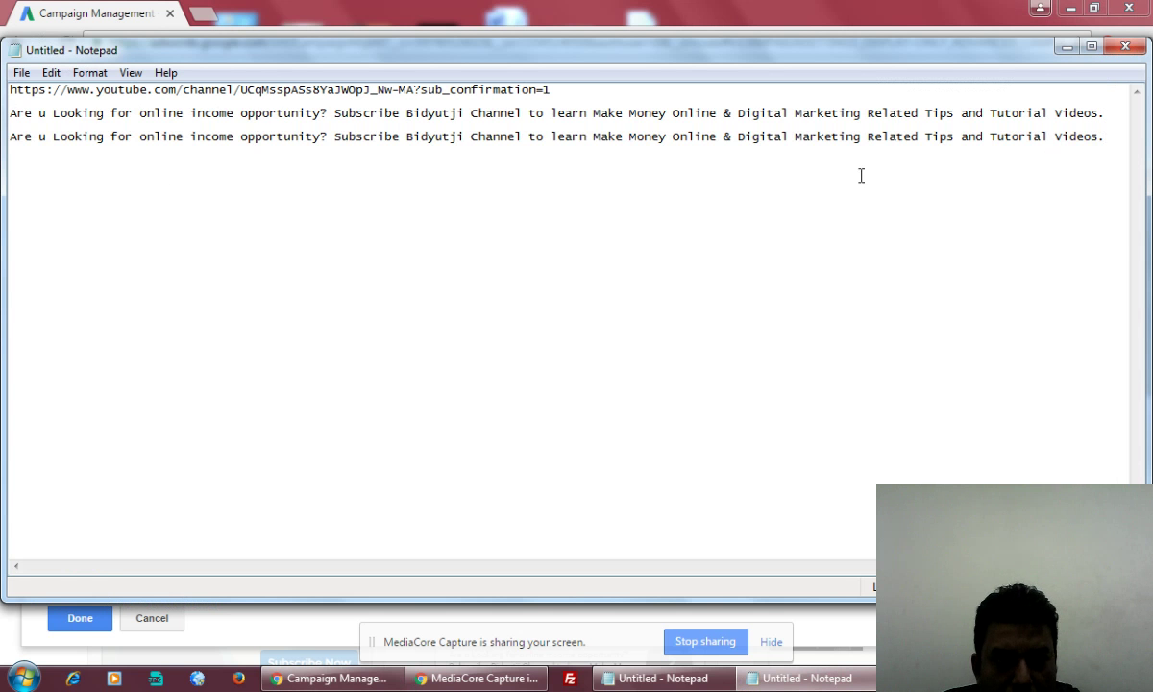
# Replace "learn Make Money Online & Digital Marketing" with "get" in the duplicated sentence and paste it over the Pictorial ad's description in AdWords
pyautogui.moveTo(552, 141); pyautogui.dragTo(875, 142)
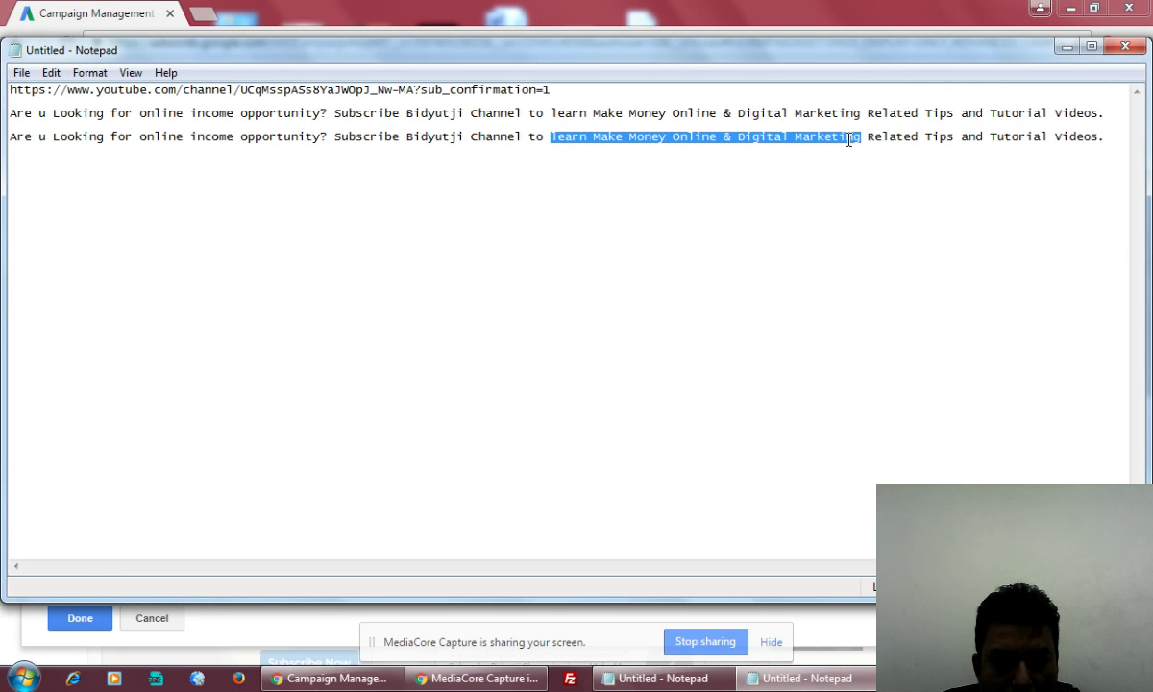
pyautogui.write('get')
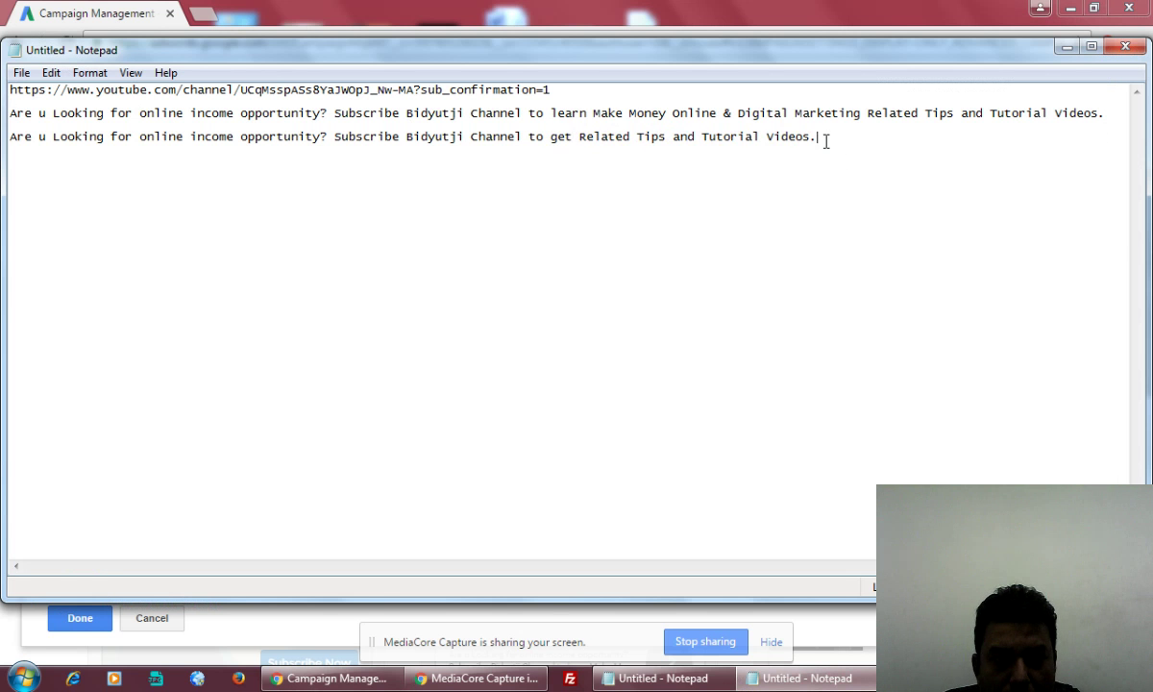
pyautogui.moveTo(822, 138); pyautogui.dragTo(4, 141)
pyautogui.click(324, 679)
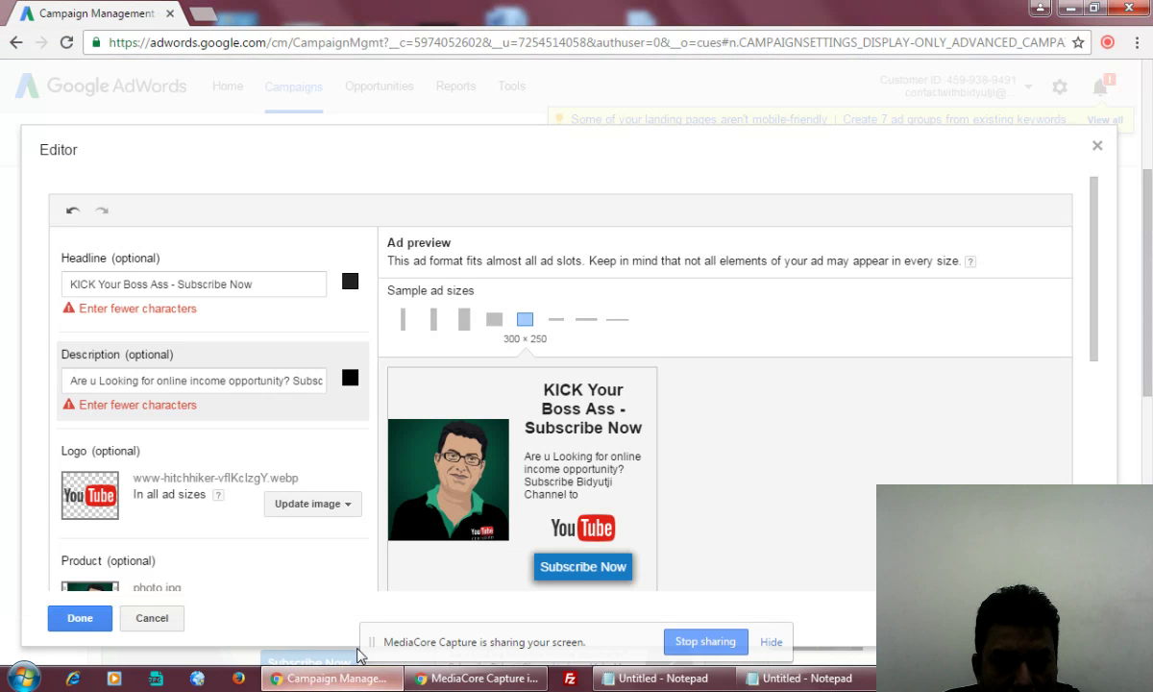
pyautogui.hotkey('ctrl', 'a')
pyautogui.hotkey('ctrl', 'v')
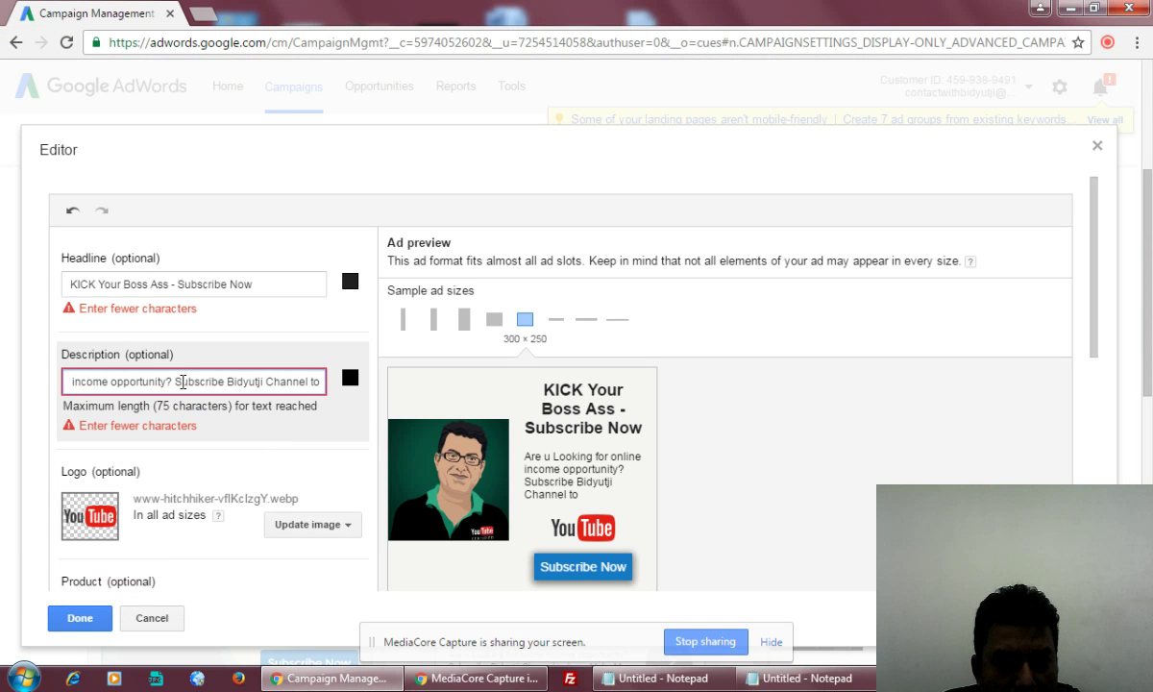
# Remove the trailing word "to" from the ad description so it ends with "Channel"
pyautogui.moveTo(309, 381); pyautogui.dragTo(373, 391)
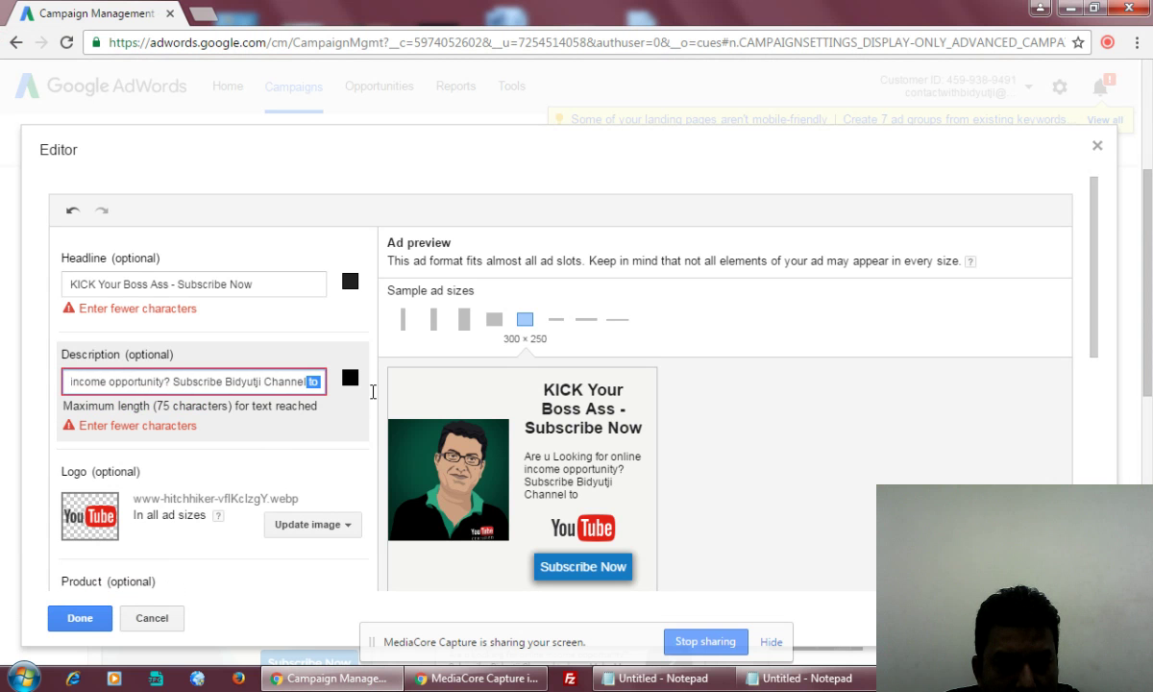
pyautogui.press('BackSpace')
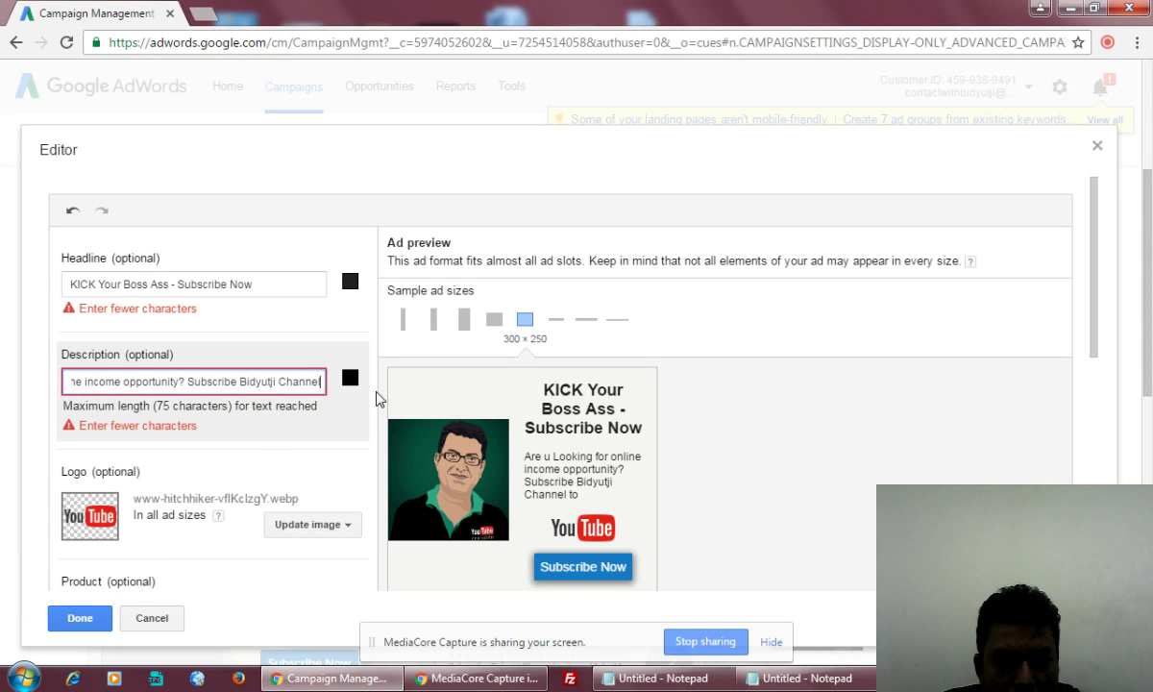
pyautogui.click(264, 421)
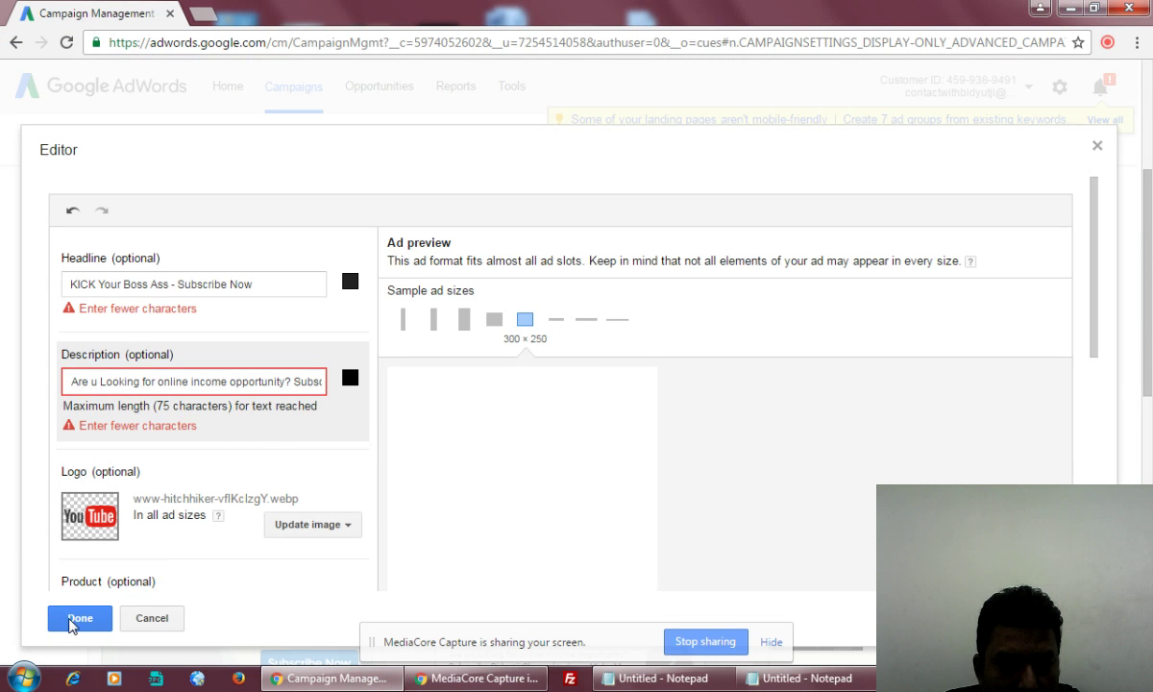
# Apply the text edits to the Pictorial ad and return to the gallery of ad designs
pyautogui.scroll(-3, 84, 620)
pyautogui.scroll(-2, 82, 586)
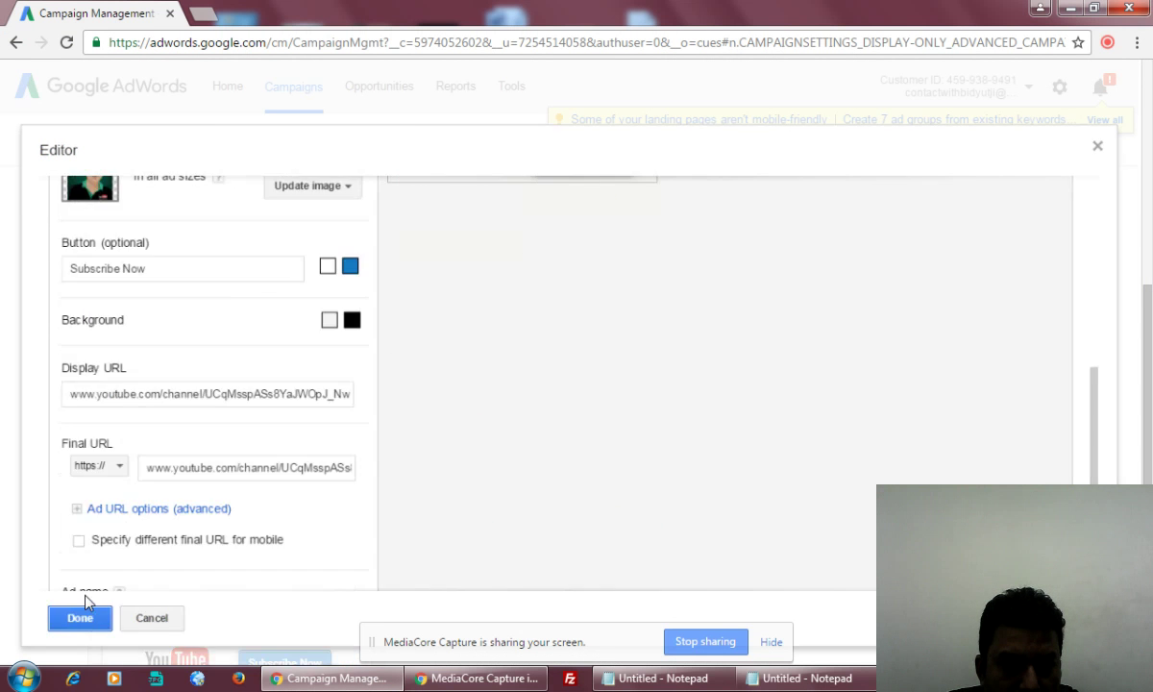
pyautogui.click(80, 618)
pyautogui.moveTo(1143, 363); pyautogui.dragTo(1150, 251)
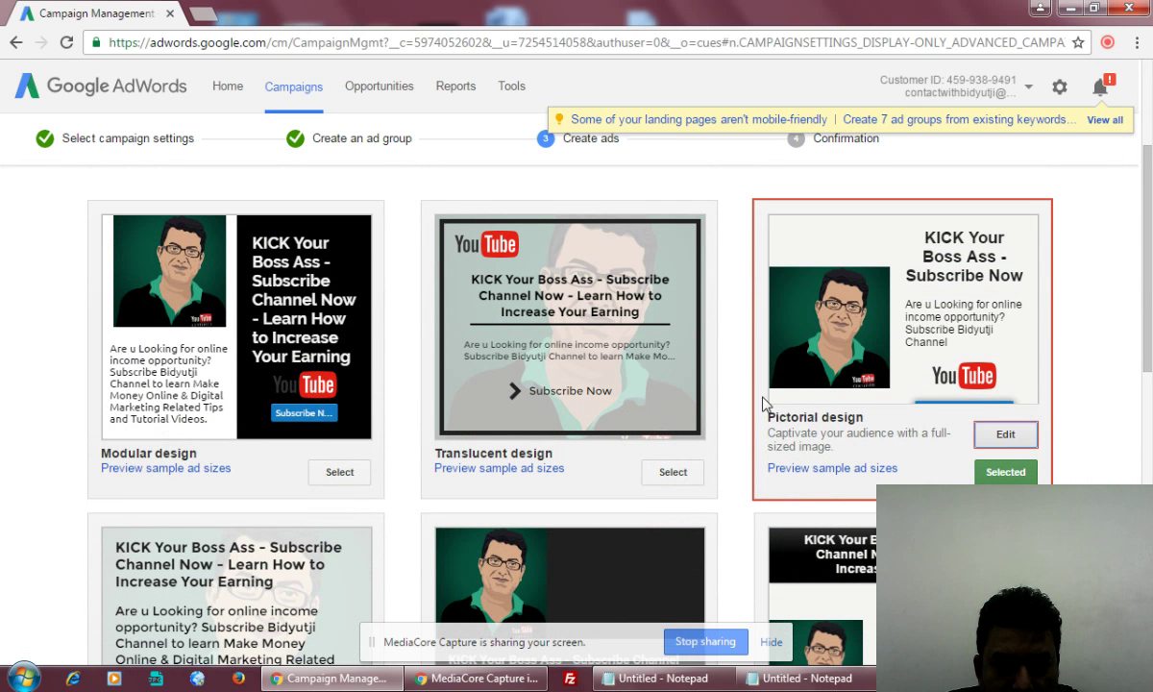
# Reopen the Pictorial design in the editor and shorten its headline to "KICK Your Boss Ass!!"
pyautogui.click(776, 343)
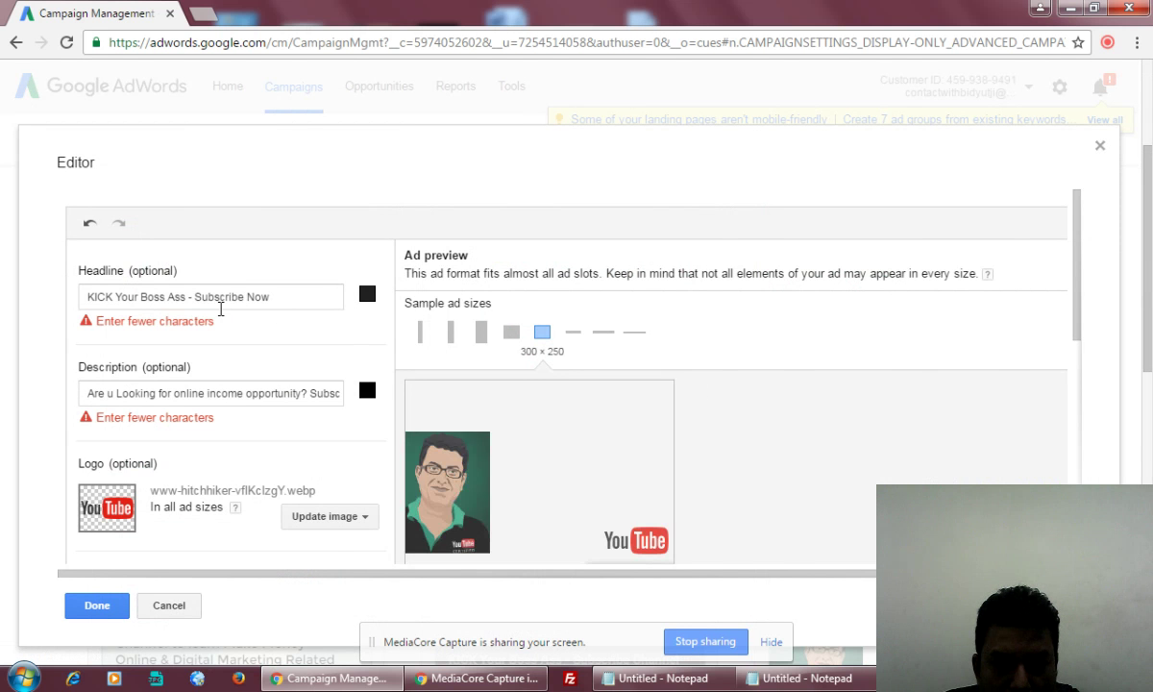
pyautogui.moveTo(140, 297); pyautogui.dragTo(288, 300)
pyautogui.click(286, 299)
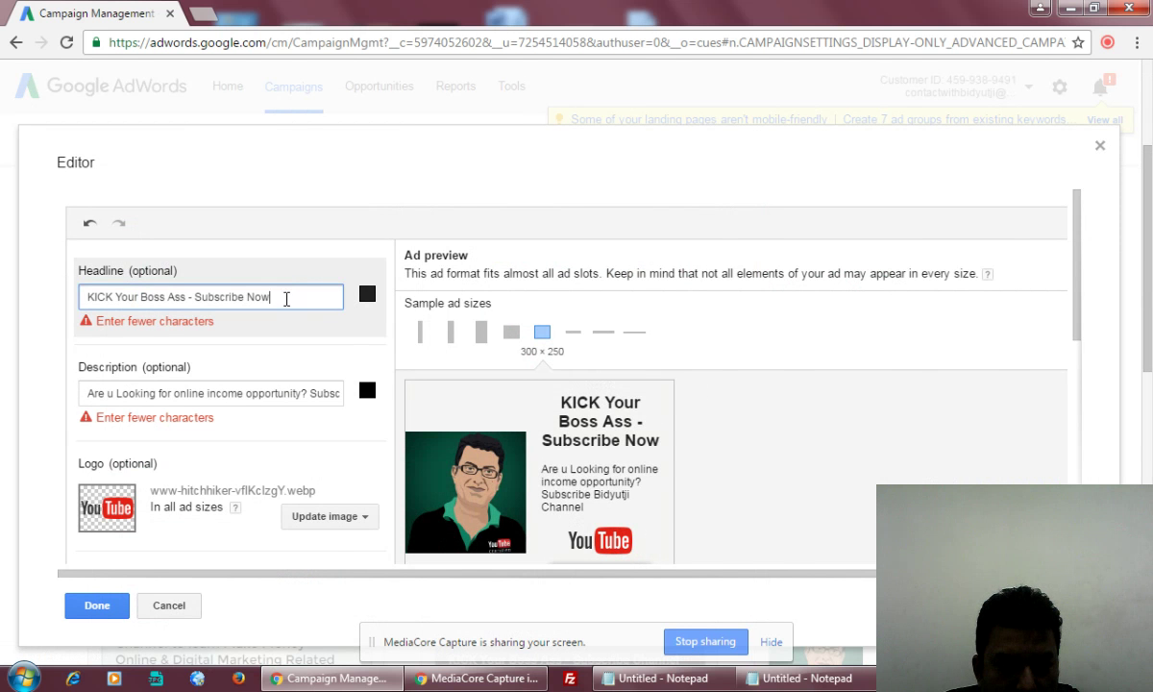
pyautogui.press('BackSpace')
pyautogui.press('BackSpace')
pyautogui.press('BackSpace')
pyautogui.press('BackSpace')
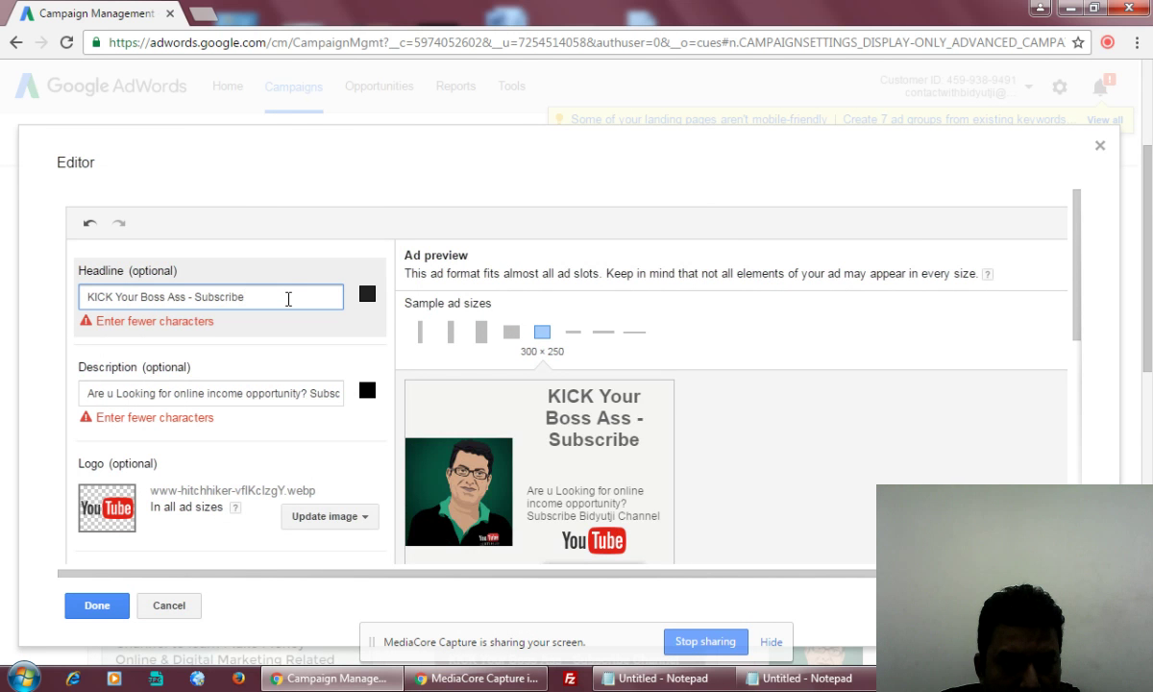
pyautogui.press('BackSpace')
pyautogui.press('BackSpace')
pyautogui.press('BackSpace')
pyautogui.press('BackSpace')
pyautogui.press('BackSpace')
pyautogui.press('BackSpace')
pyautogui.press('BackSpace')
pyautogui.press('BackSpace')
pyautogui.press('BackSpace')
pyautogui.press('BackSpace')
pyautogui.press('BackSpace')
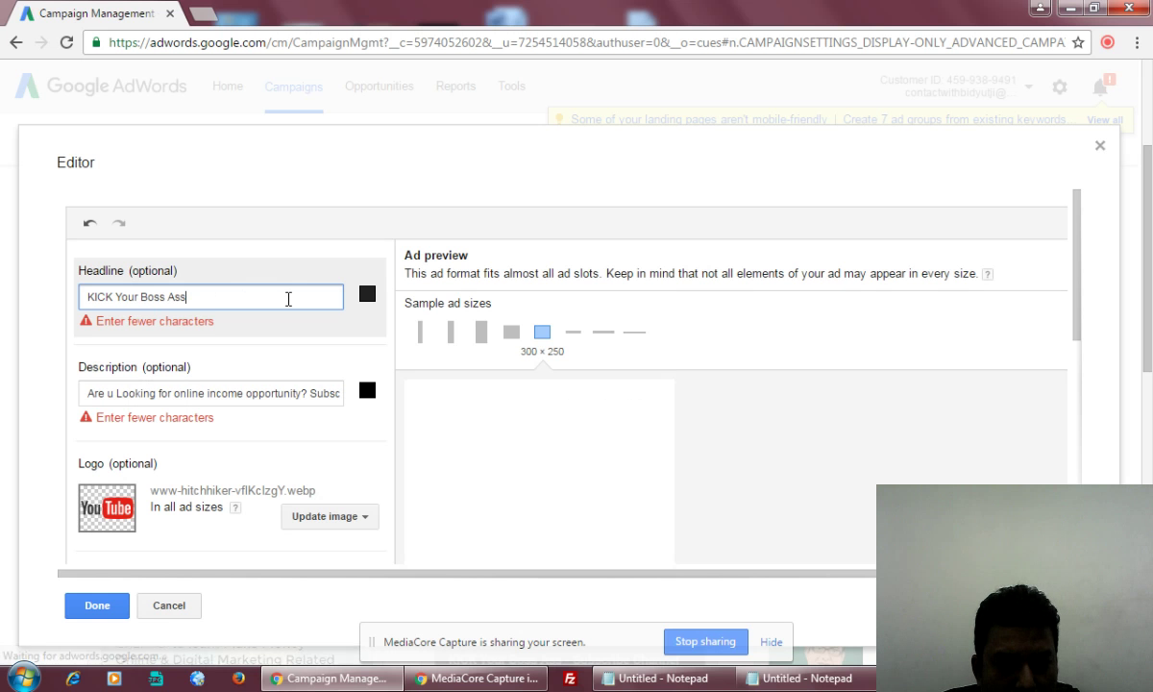
pyautogui.write('!!')
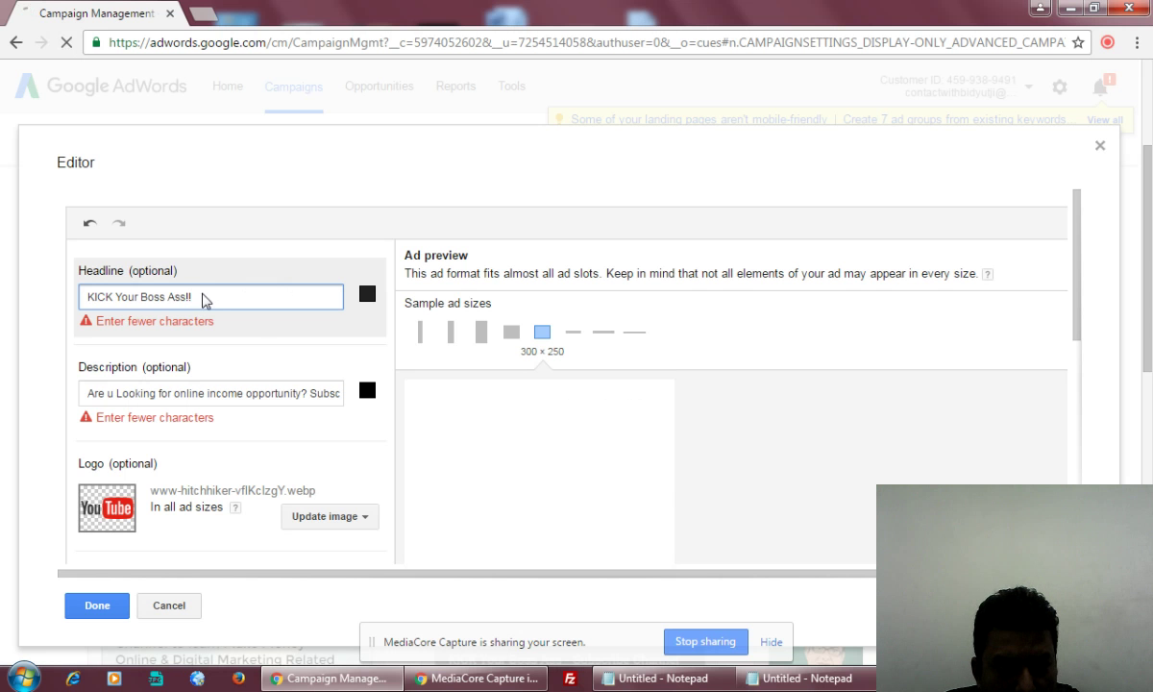
# Open a blank Microsoft Word document and copy the Pictorial ad's headline from AdWords into it
pyautogui.click(23, 679)
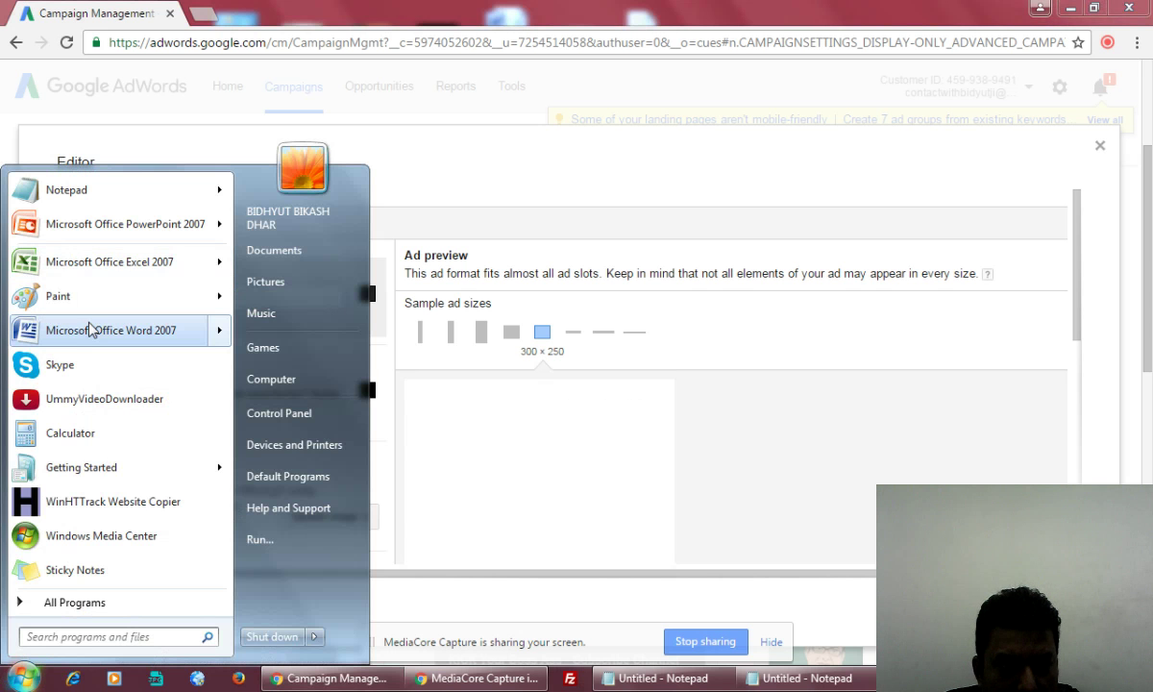
pyautogui.click(454, 315)
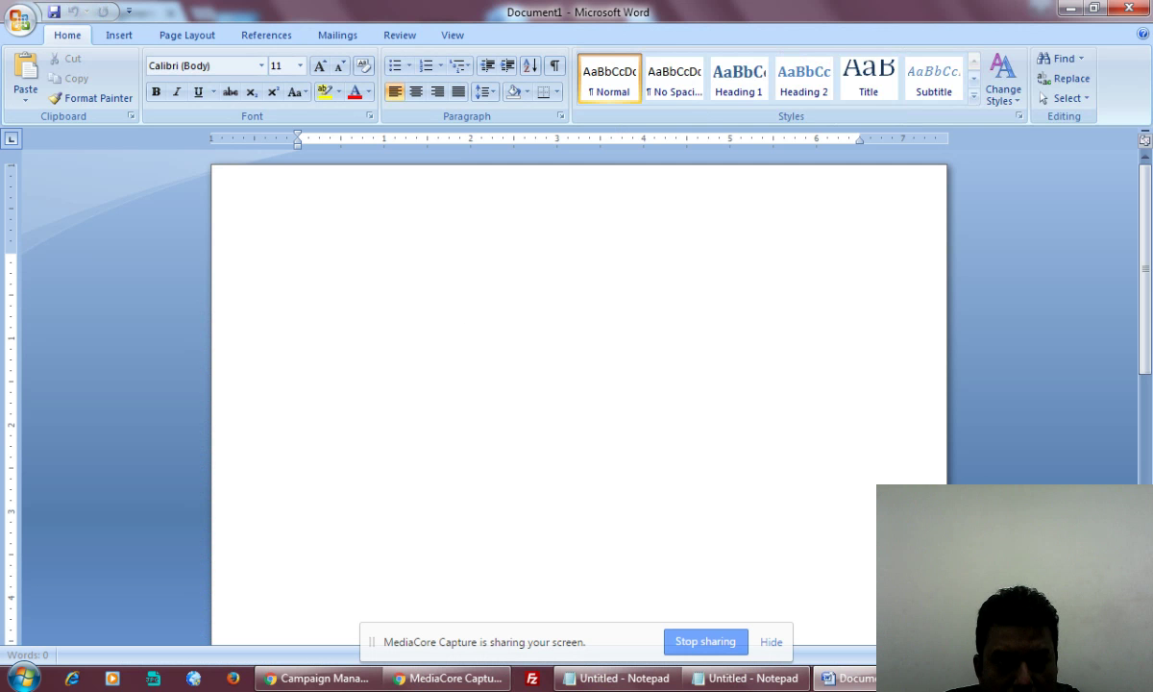
pyautogui.click(312, 678)
pyautogui.moveTo(197, 296); pyautogui.dragTo(73, 277)
pyautogui.hotkey('ctrl', 'c')
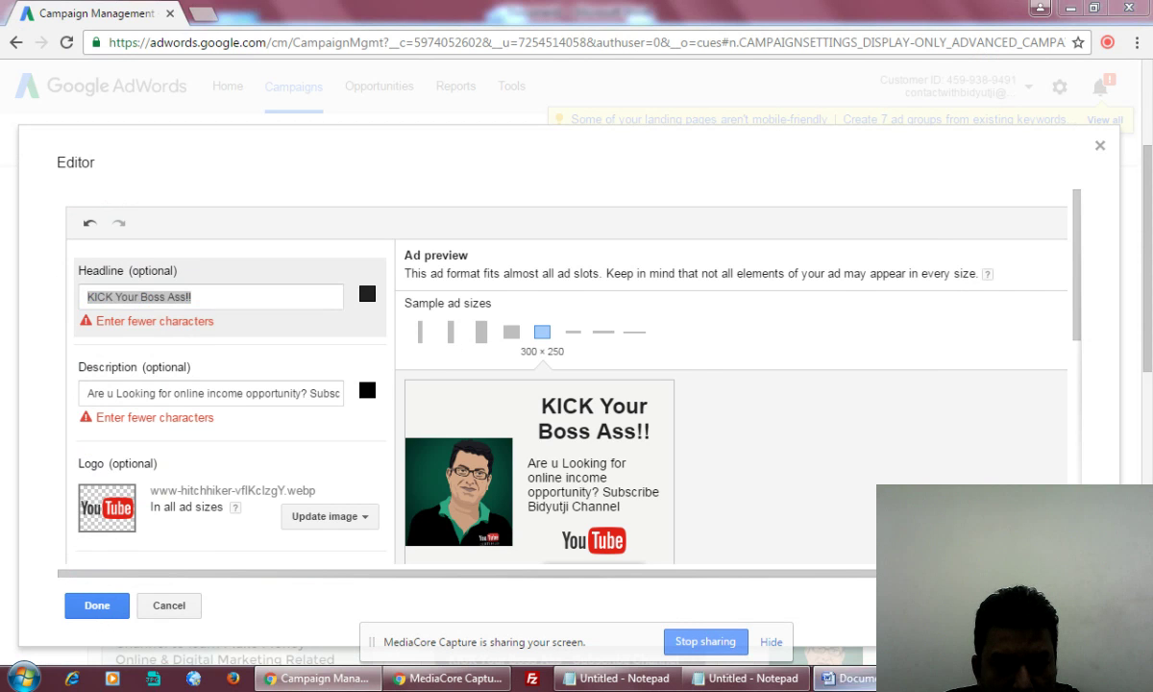
pyautogui.click(851, 678)
pyautogui.hotkey('ctrl', 'v')
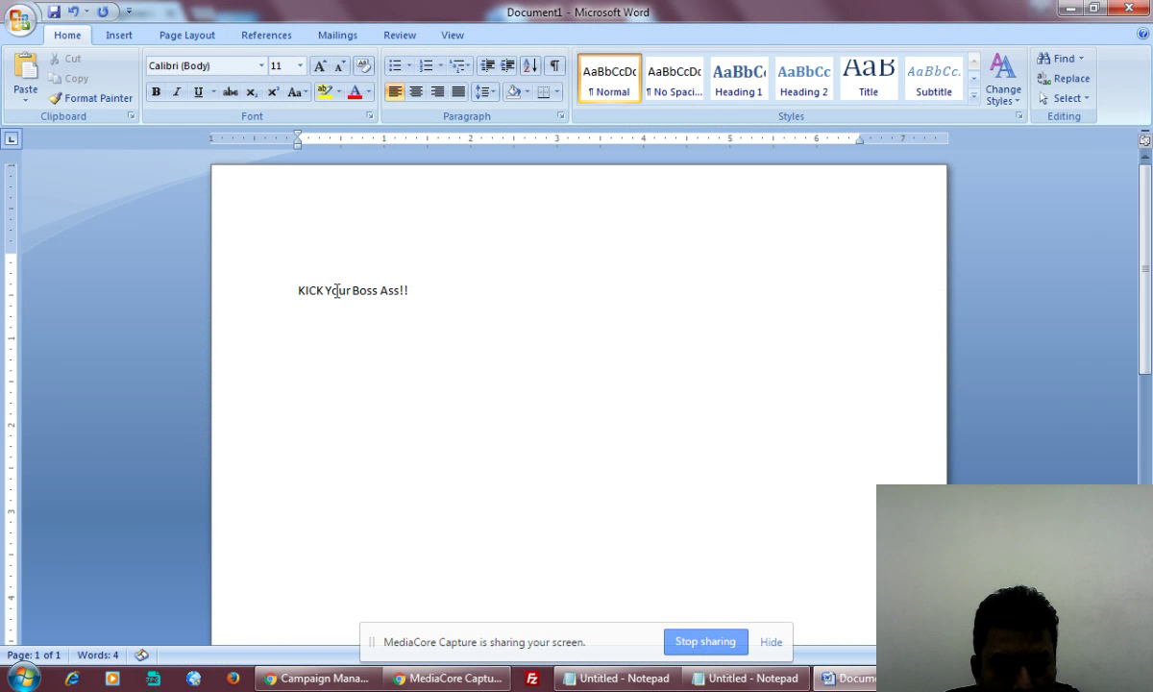
# Check the character count of the pasted headline with Word Count
pyautogui.moveTo(294, 289); pyautogui.dragTo(417, 289)
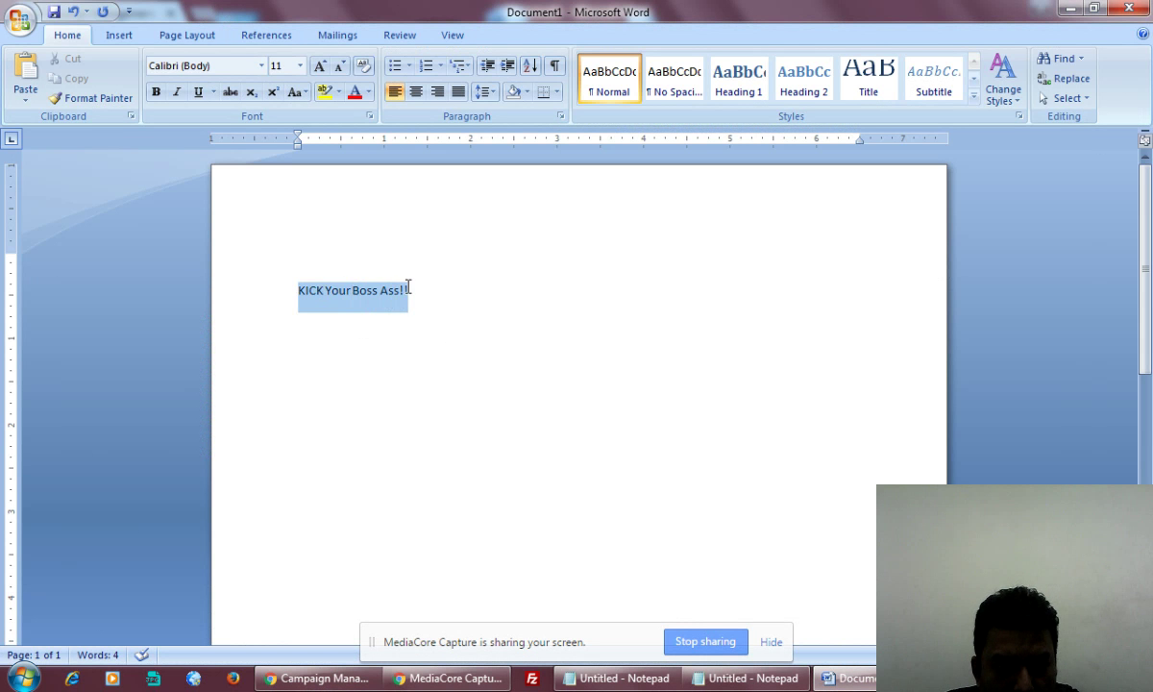
pyautogui.click(101, 655)
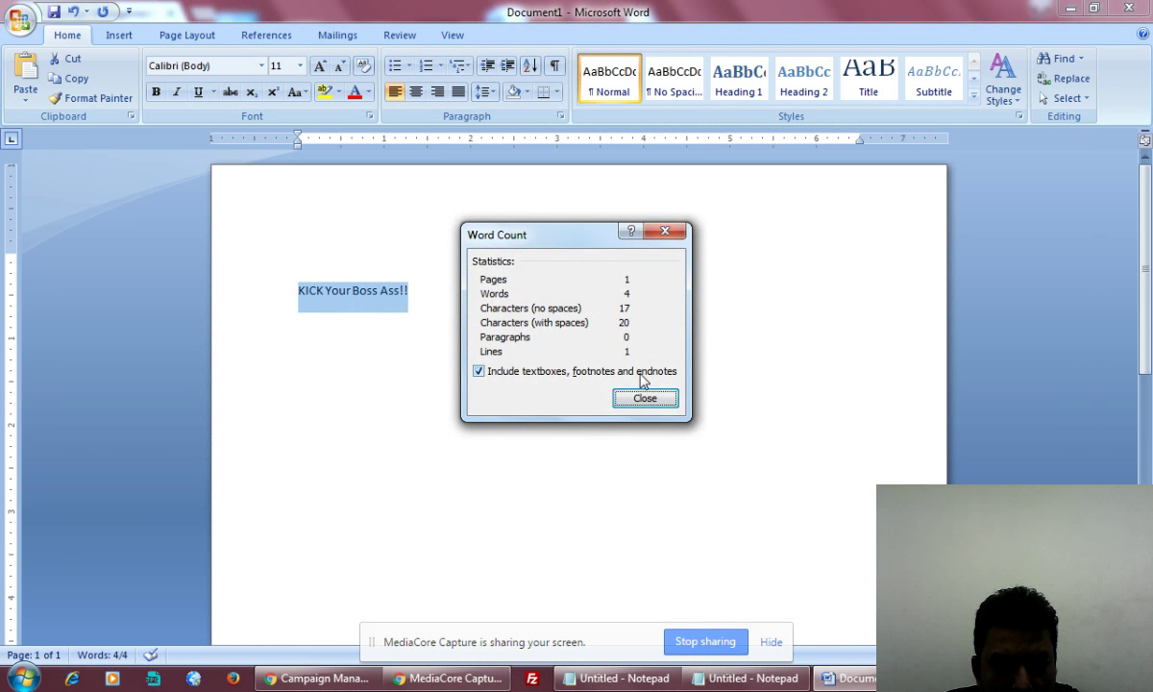
pyautogui.click(645, 399)
pyautogui.click(418, 291)
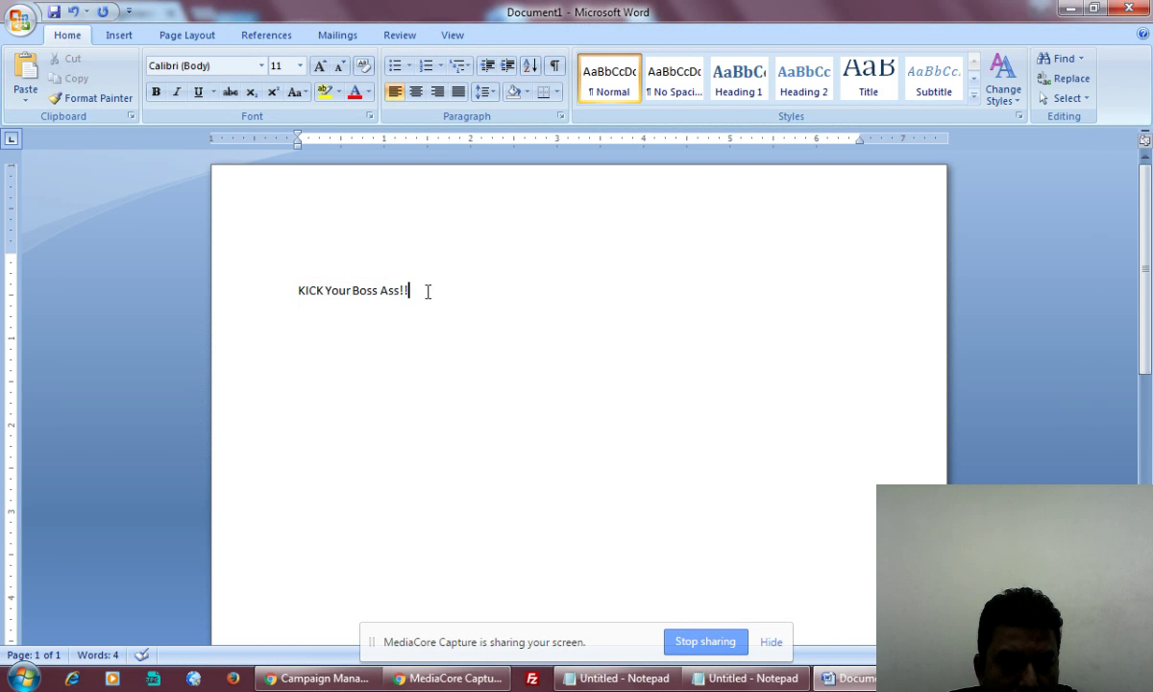
# Extend the headline in Word with "Subscribe Channel Now!", copy the full line and check its character count
pyautogui.write('Subscrib')
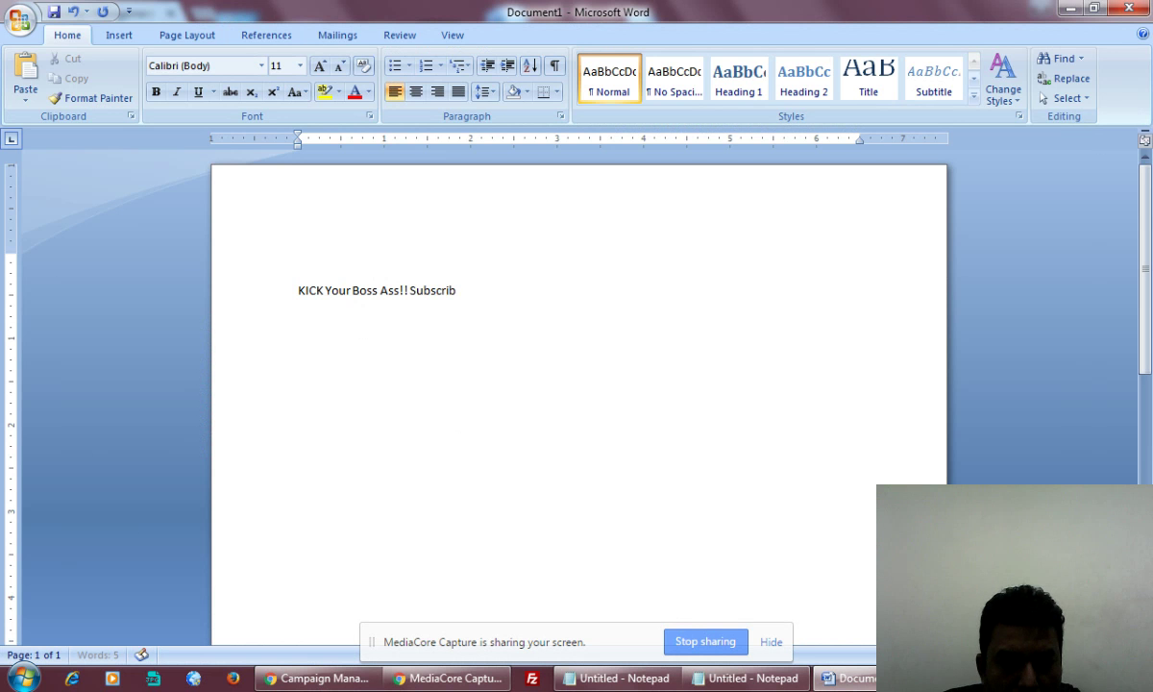
pyautogui.write('e')
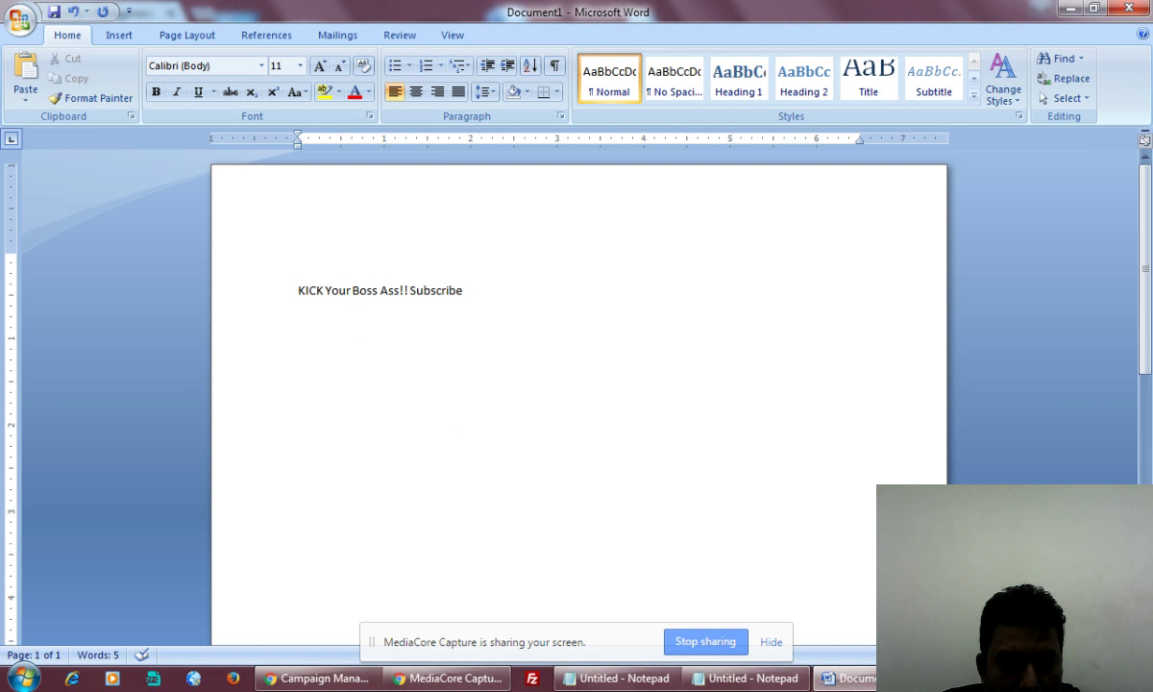
pyautogui.write(' Chanenel Now!')
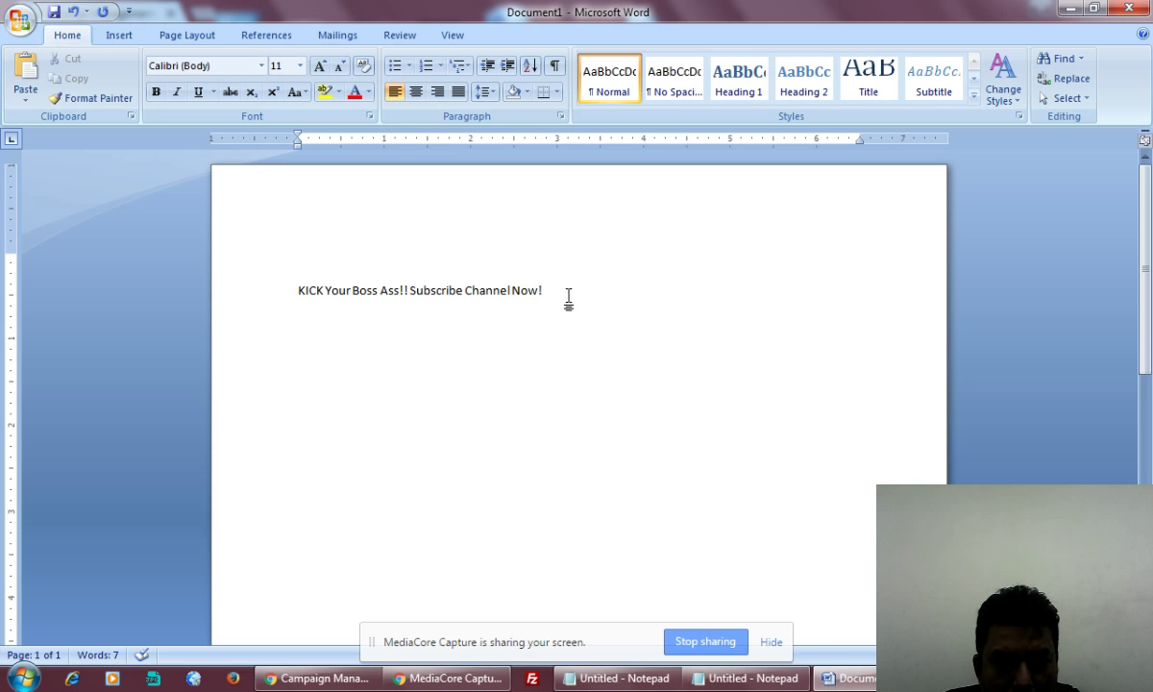
pyautogui.moveTo(569, 301); pyautogui.dragTo(270, 314)
pyautogui.hotkey('ctrl', 'c')
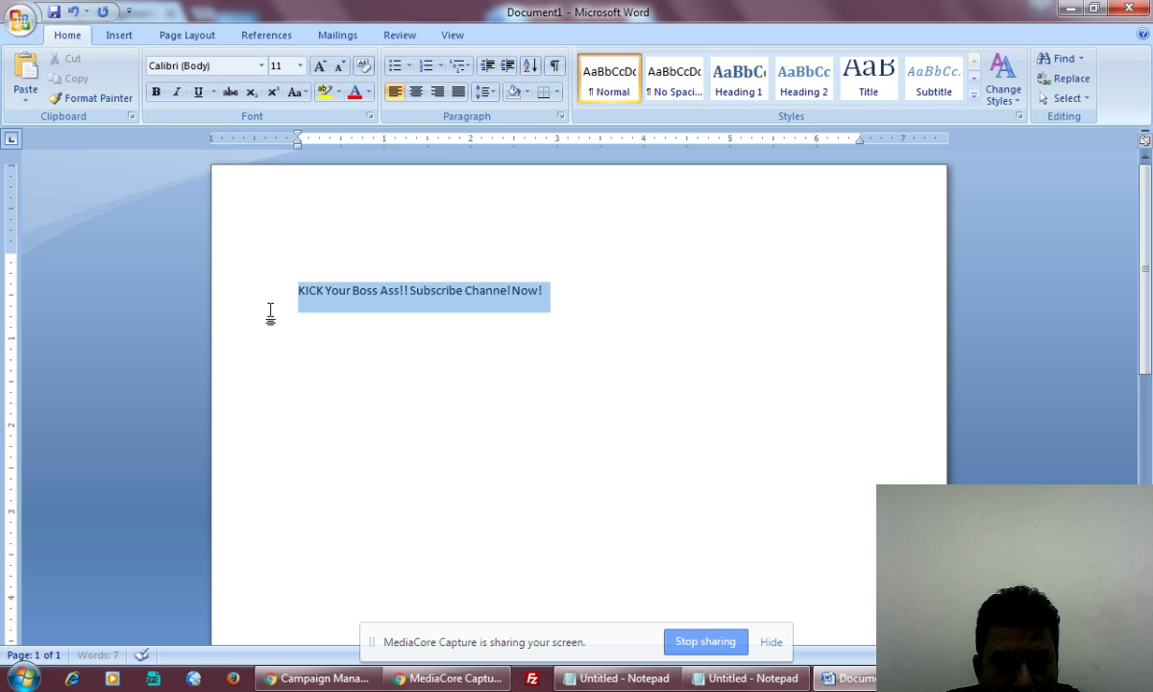
pyautogui.click(102, 654)
pyautogui.click(648, 400)
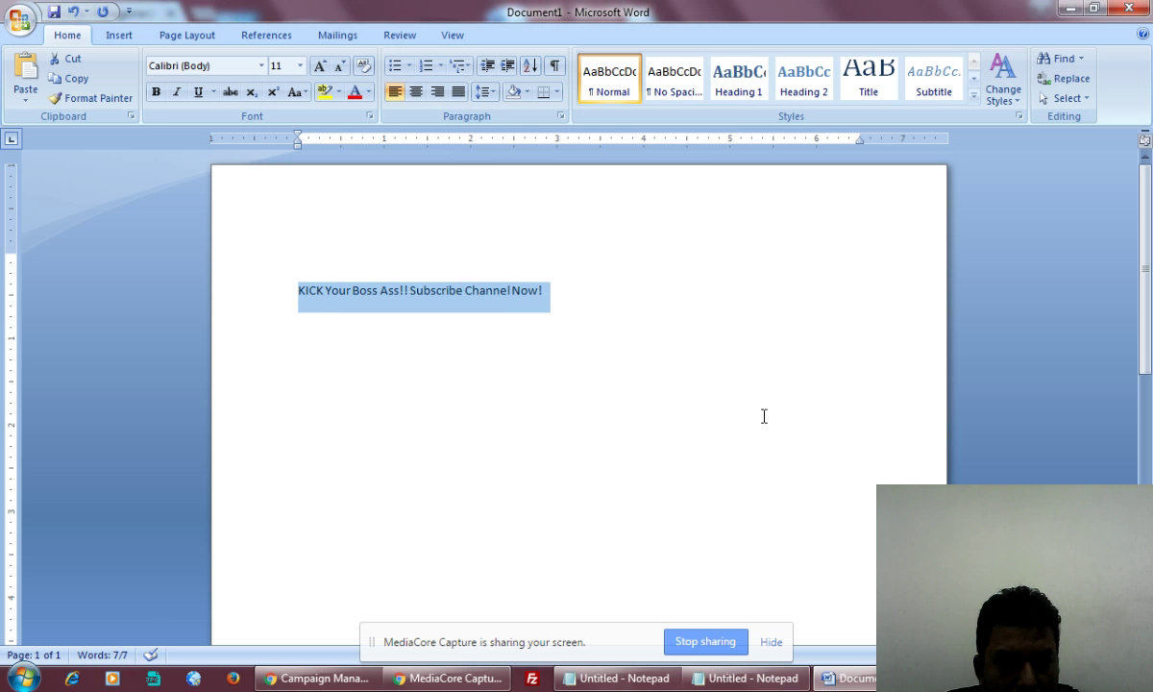
# Switch to AdWords and replace the ad headline with the copied "KICK Your Boss Ass!! Subscribe Channel Now!"
pyautogui.click(322, 679)
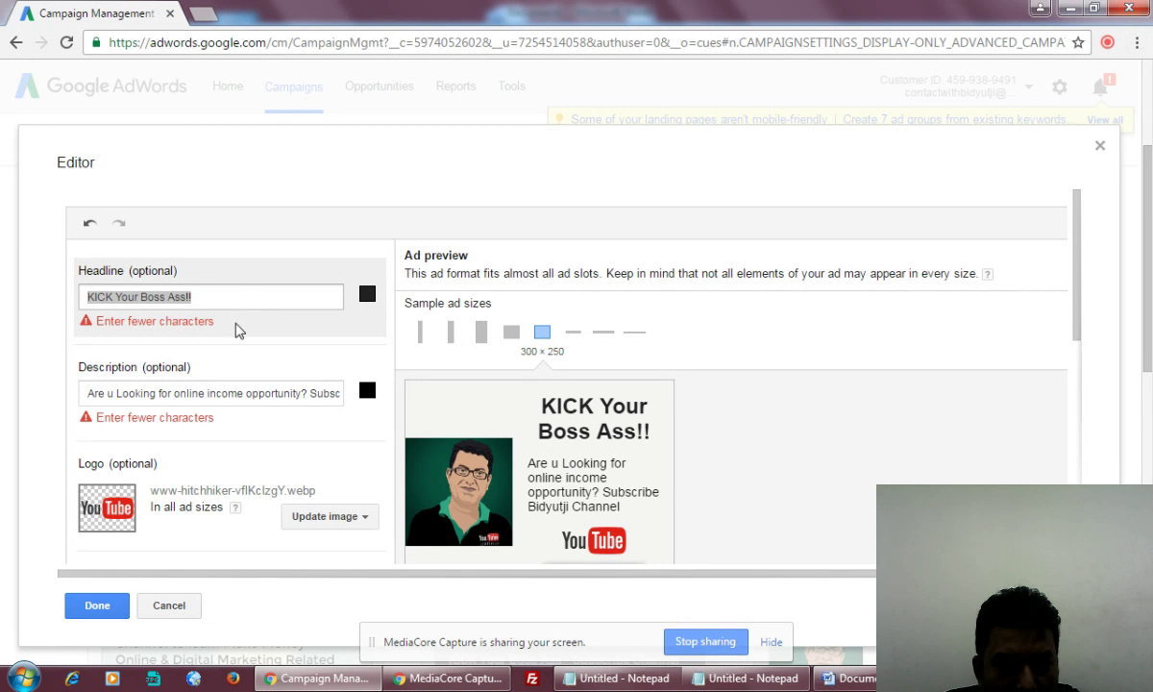
pyautogui.tripleClick(222, 300)
pyautogui.hotkey('ctrl', 'v')
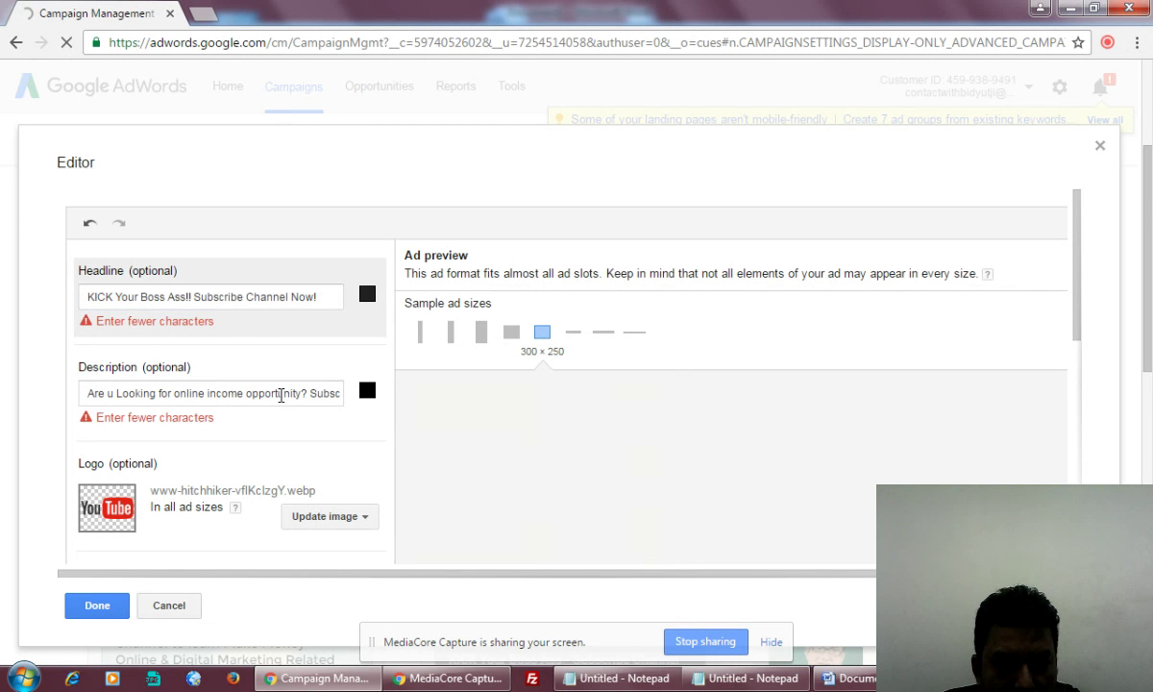
# Copy the ad description into Word in place of the headline text and check its character count
pyautogui.tripleClick(281, 399)
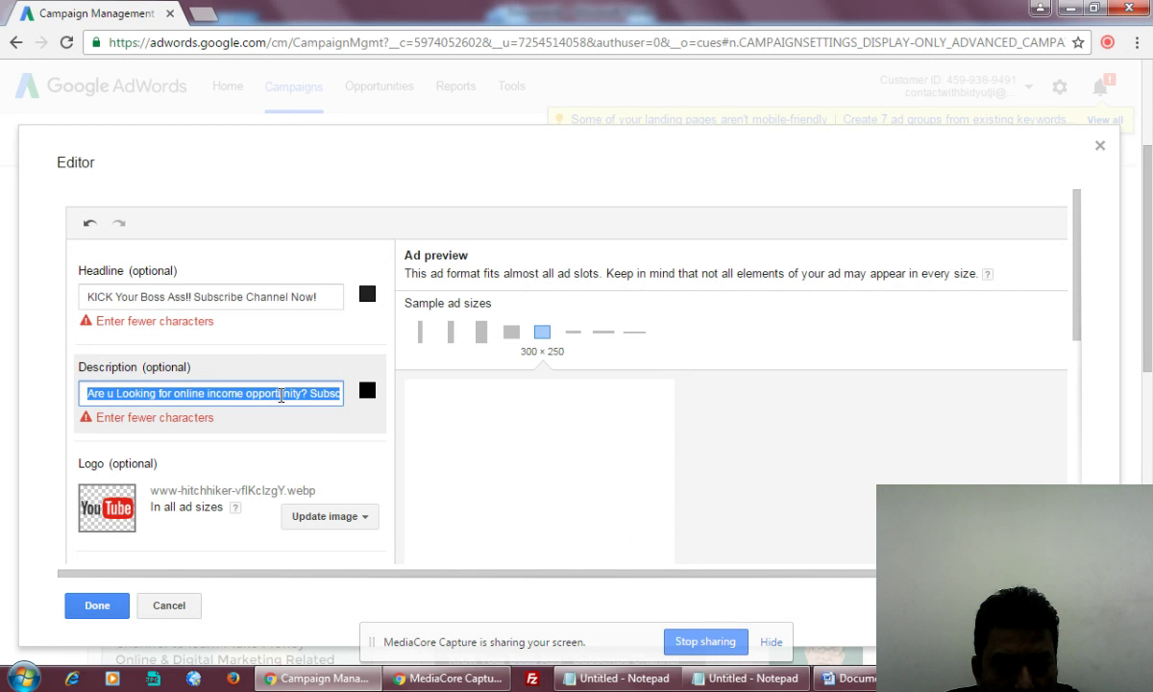
pyautogui.hotkey('ctrl', 'c')
pyautogui.hotkey('alt', 'Tab')
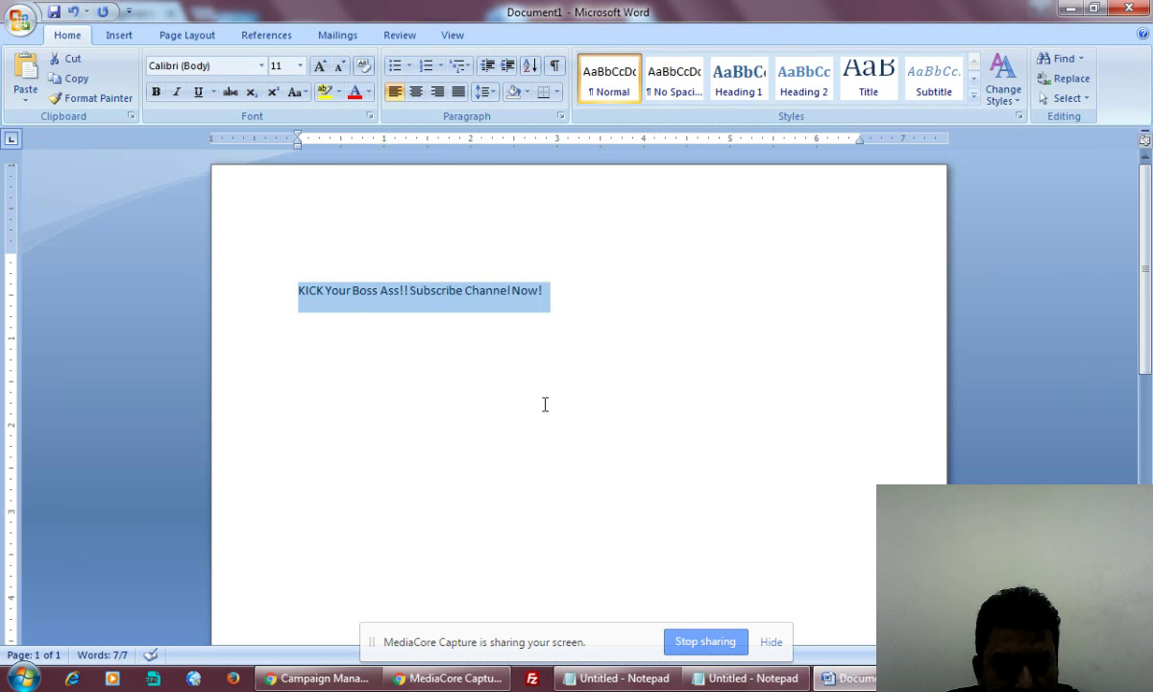
pyautogui.hotkey('ctrl', 'v')
pyautogui.moveTo(303, 290); pyautogui.dragTo(691, 290)
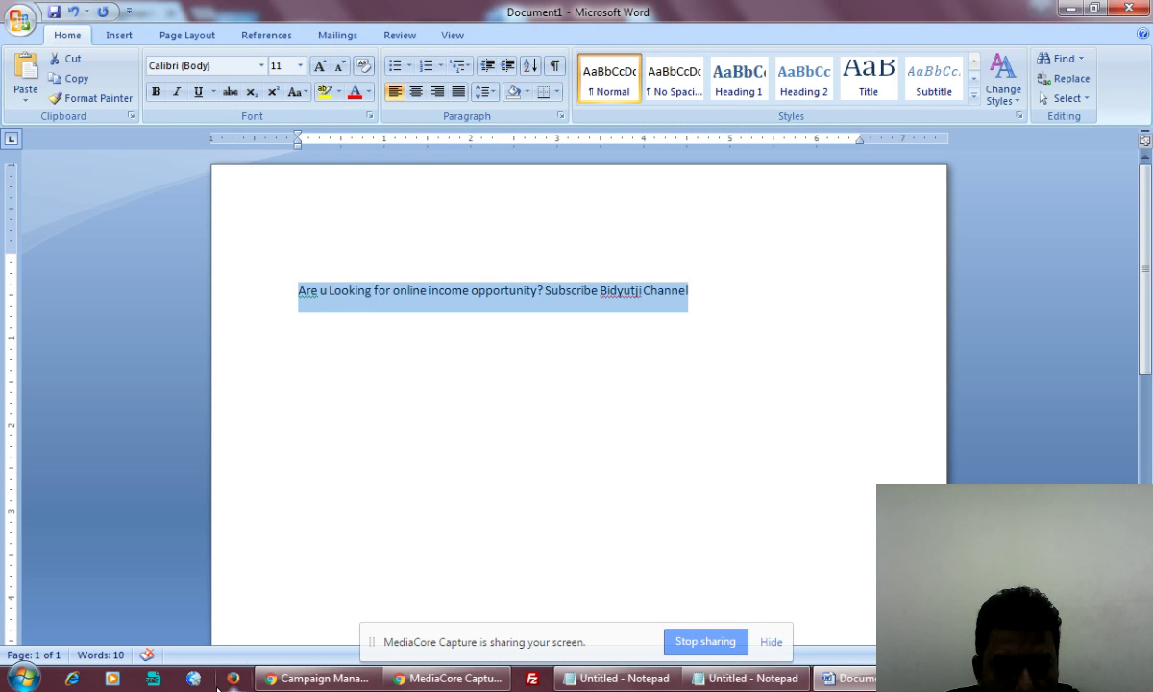
pyautogui.click(101, 655)
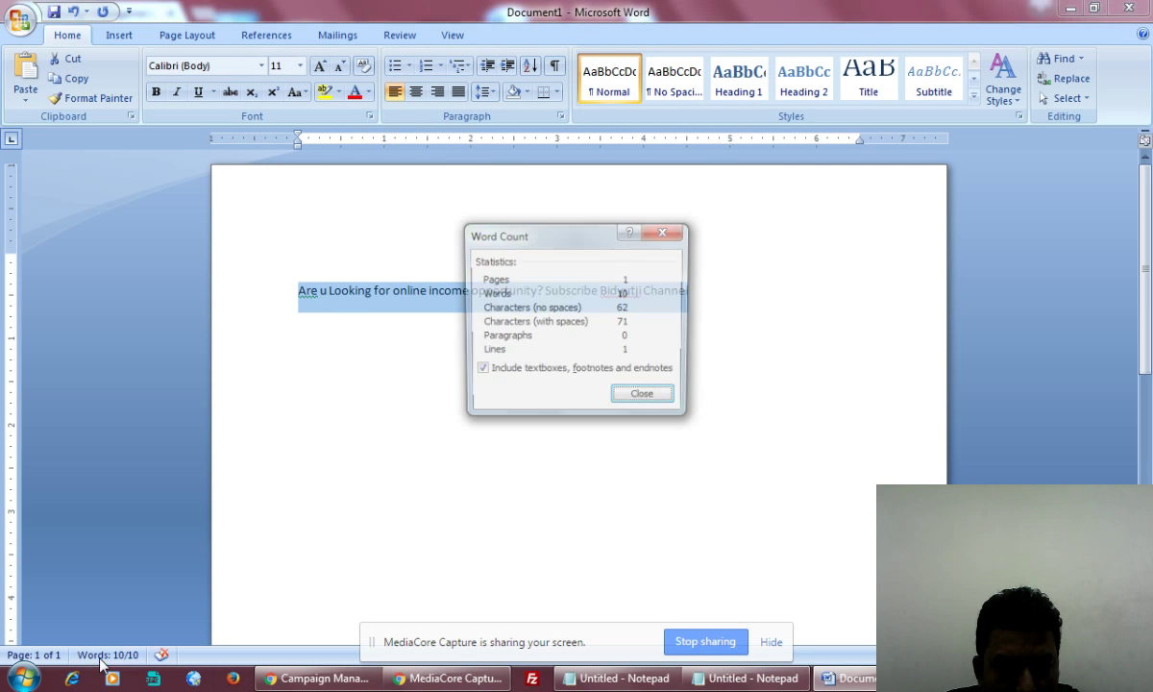
pyautogui.click(643, 398)
# Add a period after "Channel" in the Word sentence and paste the sentence over the ad description in AdWords
pyautogui.click(700, 298)
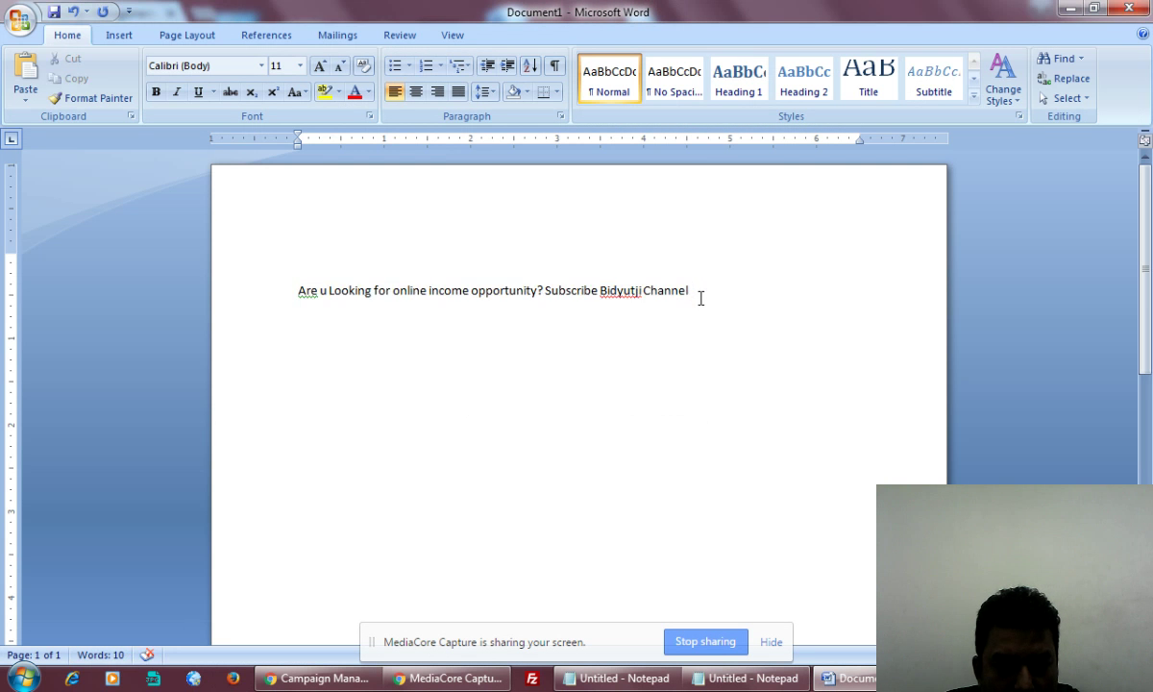
pyautogui.write('.')
pyautogui.moveTo(693, 291); pyautogui.dragTo(341, 348)
pyautogui.click(315, 678)
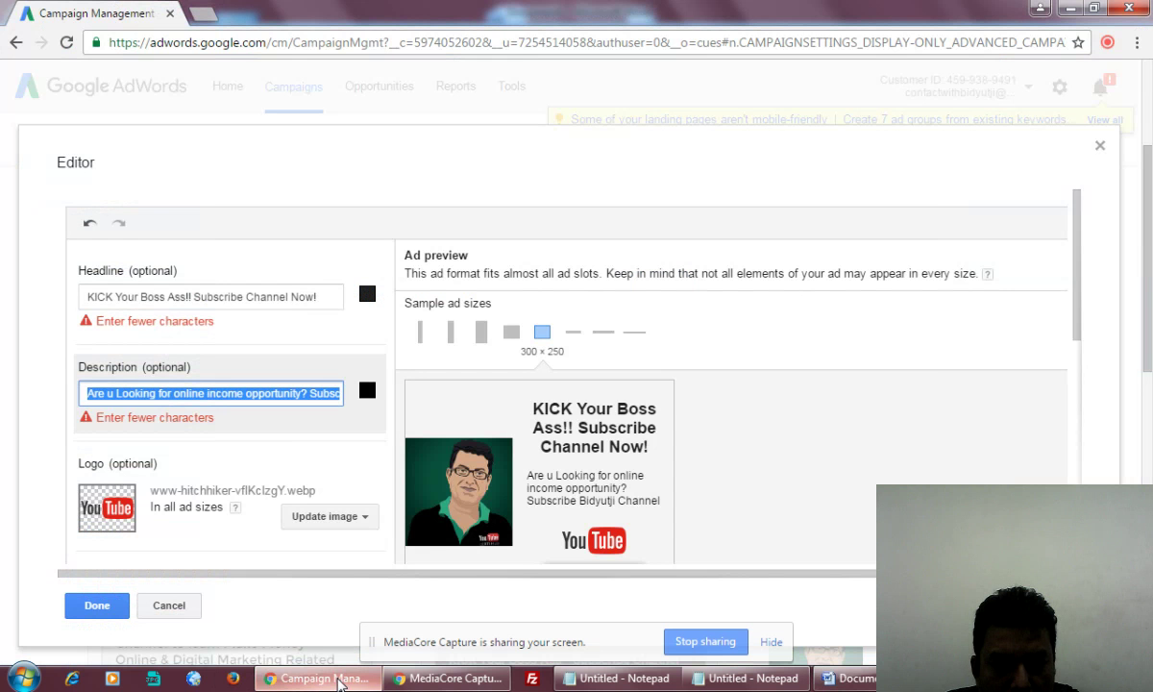
pyautogui.hotkey('ctrl', 'v')
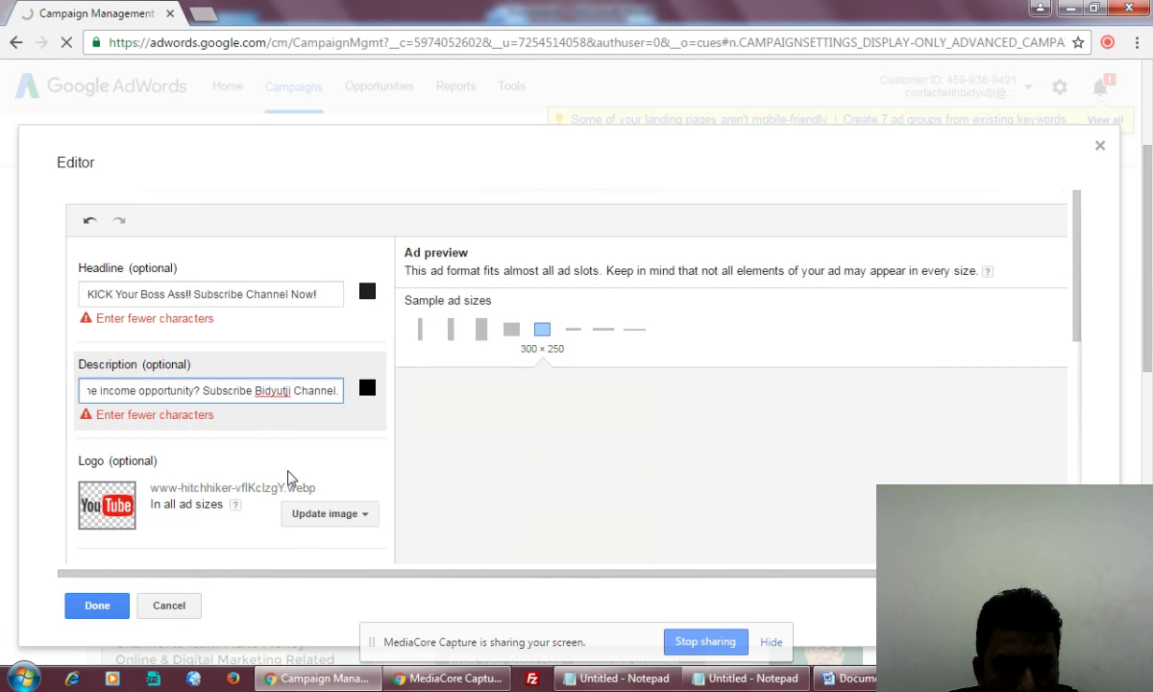
# Apply the Pictorial ad's headline and description edits and try to save the ad
pyautogui.click(97, 608)
pyautogui.scroll(-3, 96, 611)
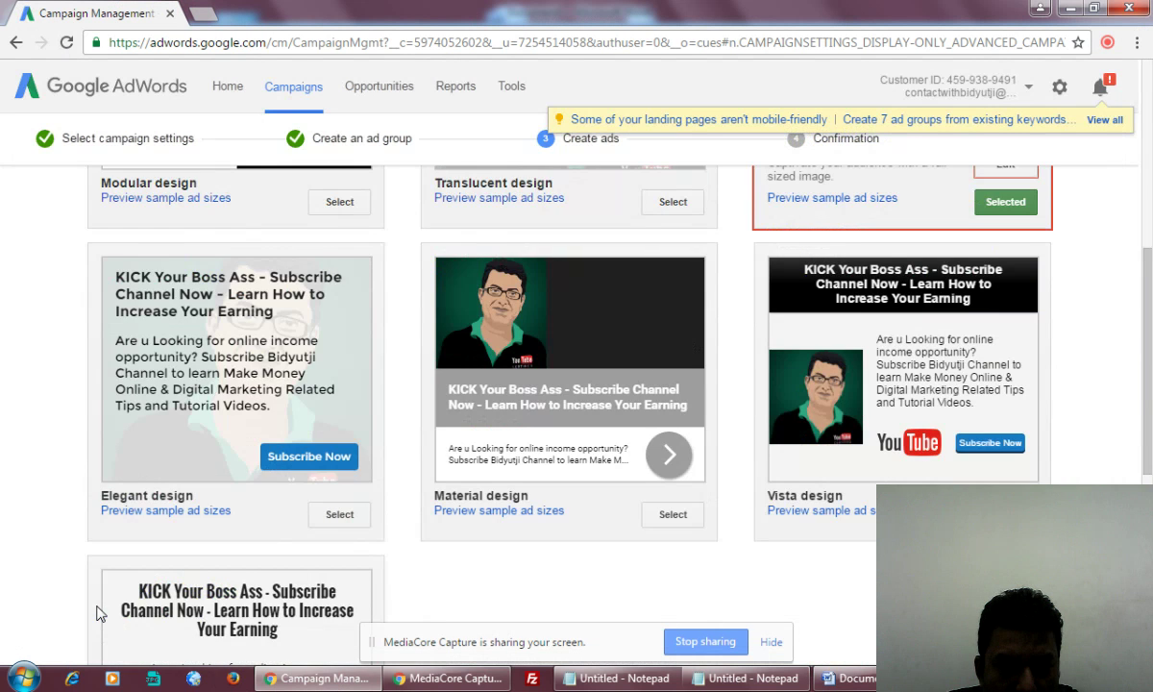
pyautogui.scroll(-5, 144, 478)
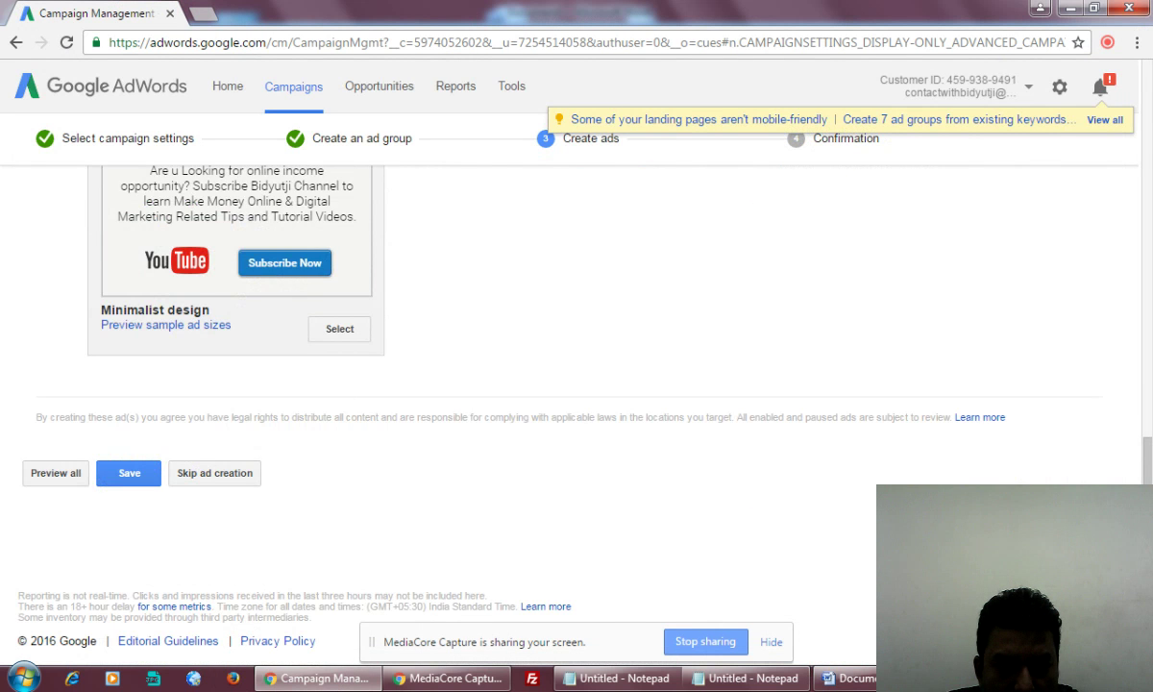
pyautogui.click(144, 476)
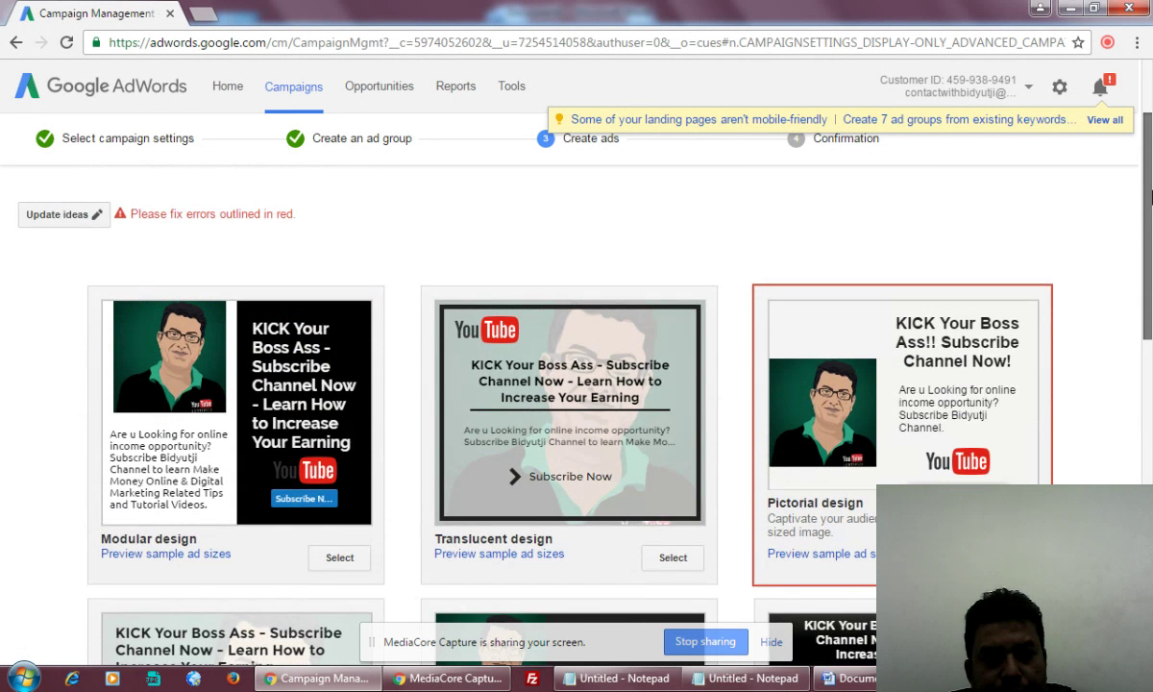
# Preview the Pictorial design in its sample ad sizes and close the preview
pyautogui.scroll(-1, 1019, 471)
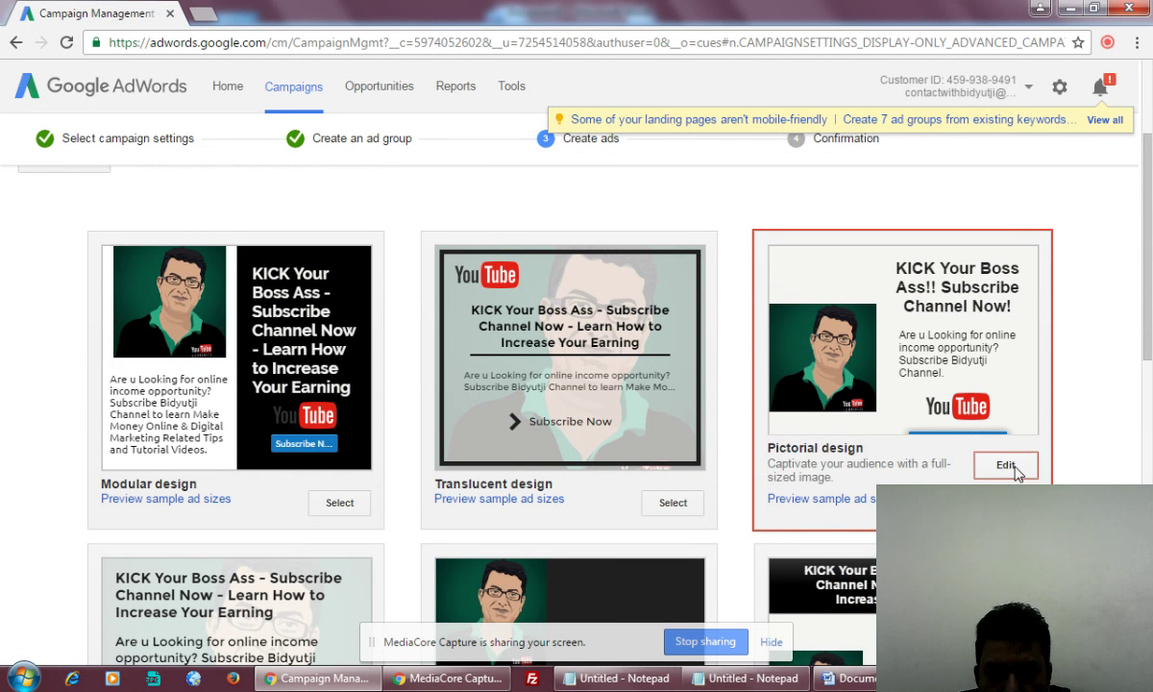
pyautogui.click(849, 499)
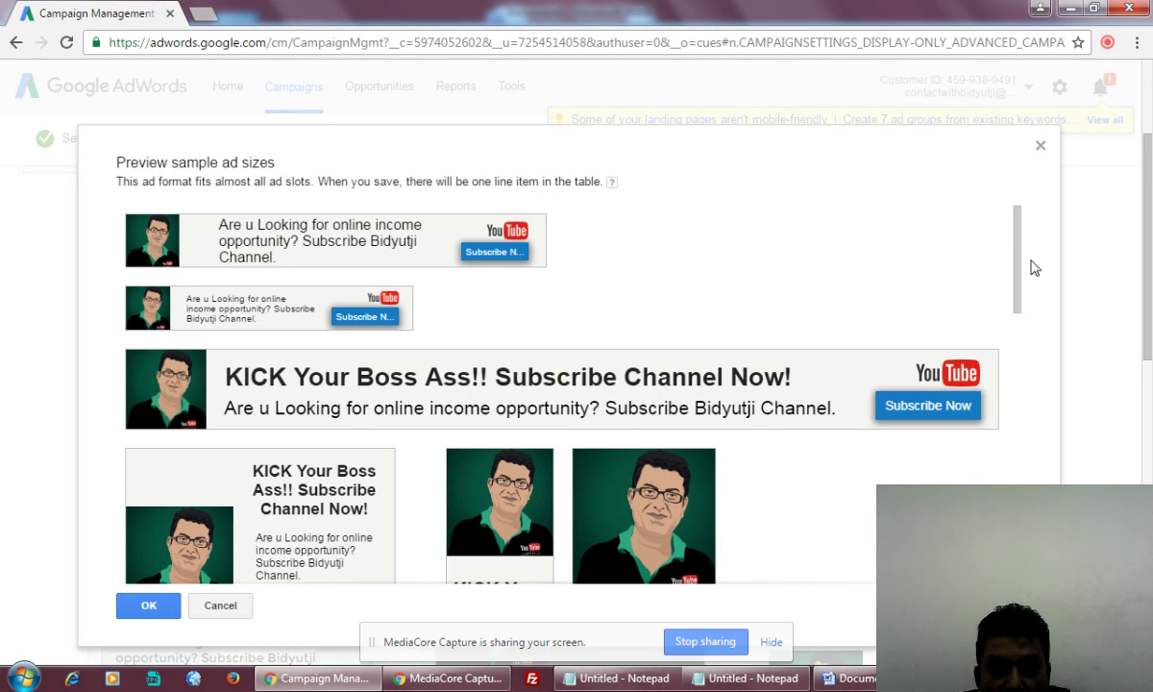
pyautogui.moveTo(1020, 248); pyautogui.dragTo(1041, 216)
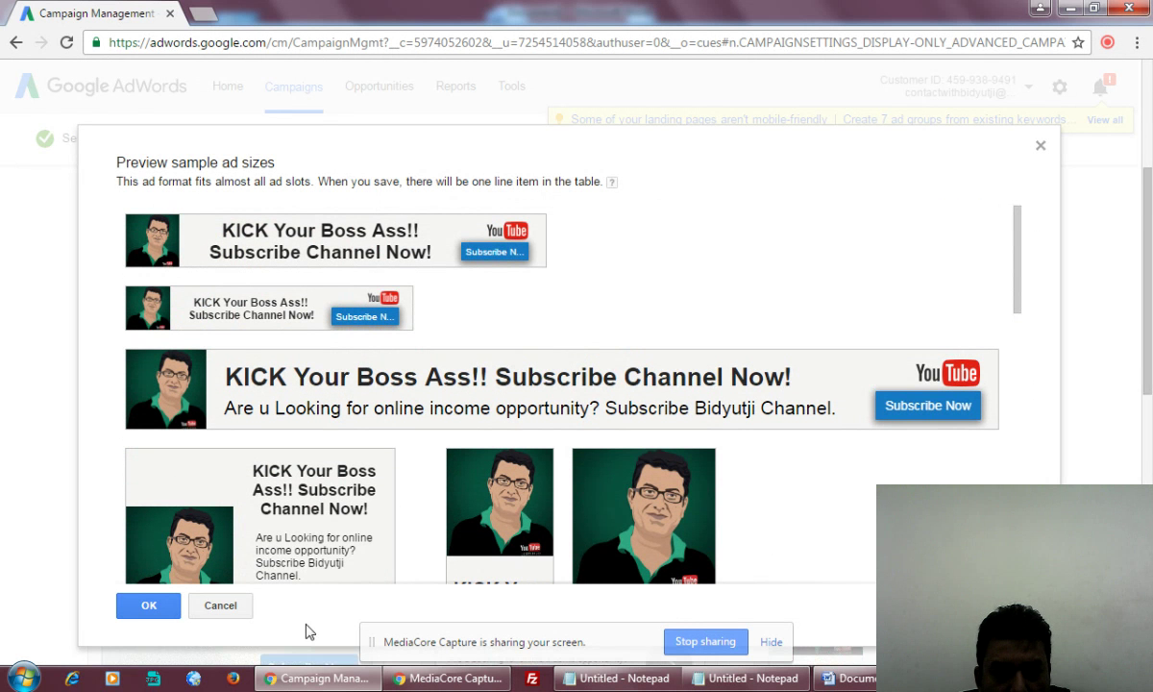
pyautogui.click(144, 607)
# Reopen the Pictorial design in the ad editor
pyautogui.moveTo(1148, 317); pyautogui.dragTo(1149, 351)
pyautogui.click(1005, 404)
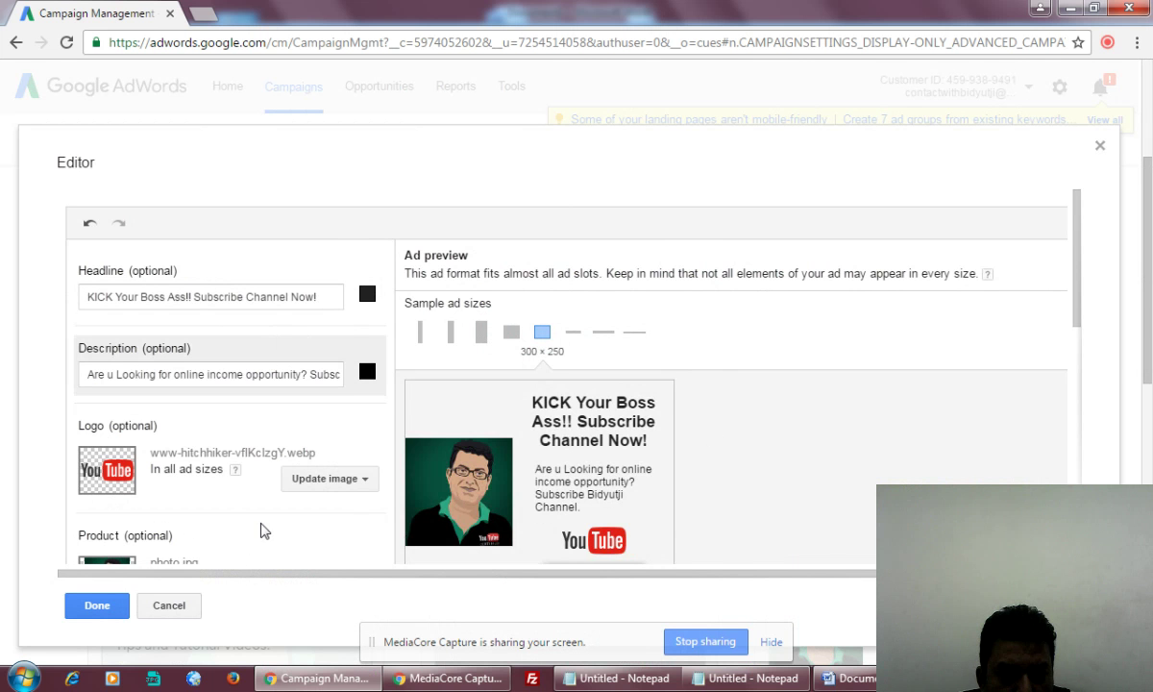
# Check the policy errors below the ad and replace "Ass!!" in the headline with "Today -"
pyautogui.scroll(-2, 264, 531)
pyautogui.scroll(-1, 266, 531)
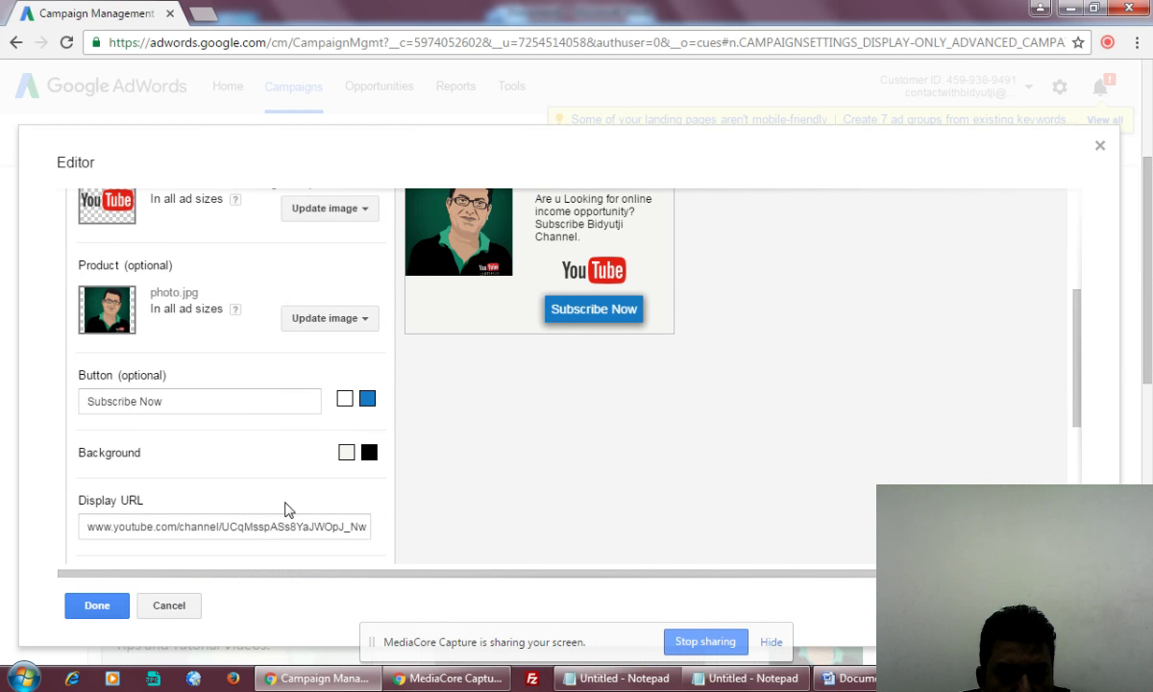
pyautogui.scroll(-3, 288, 509)
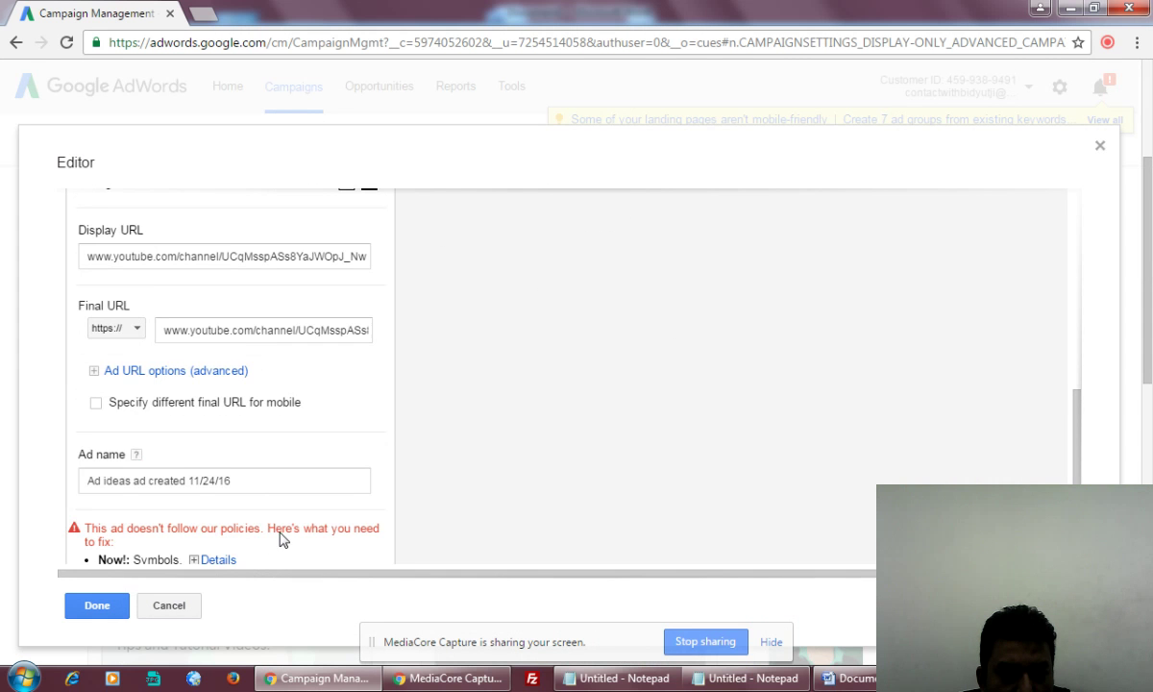
pyautogui.scroll(-1, 282, 540)
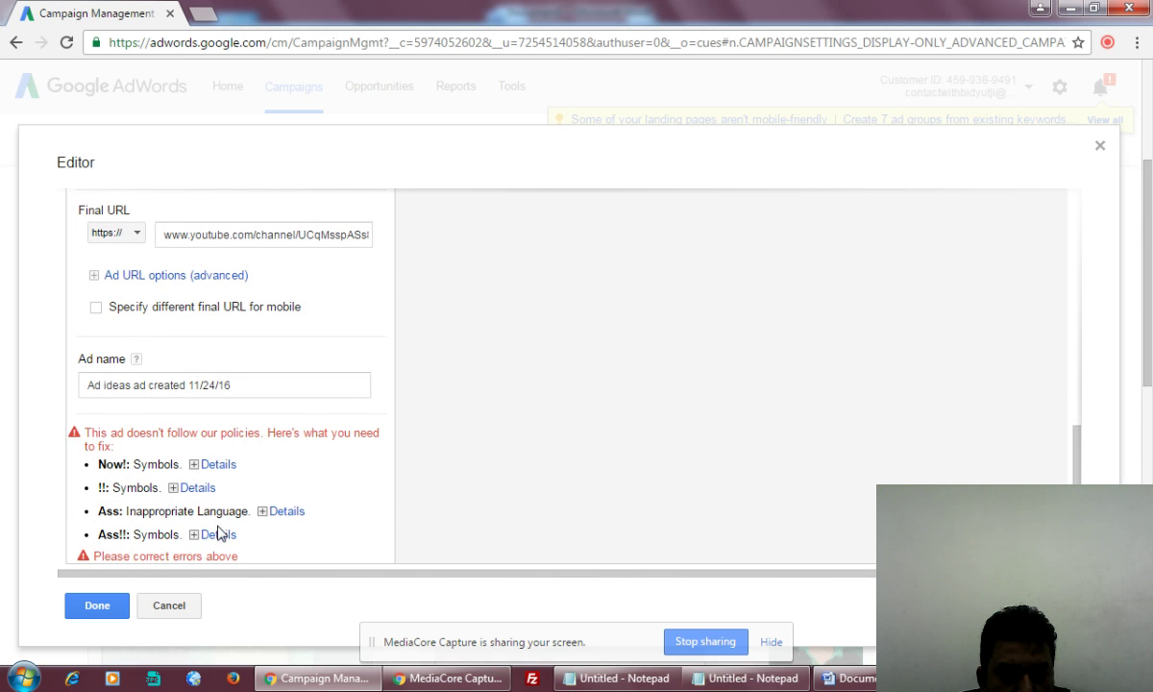
pyautogui.scroll(3, 219, 531)
pyautogui.scroll(5, 219, 528)
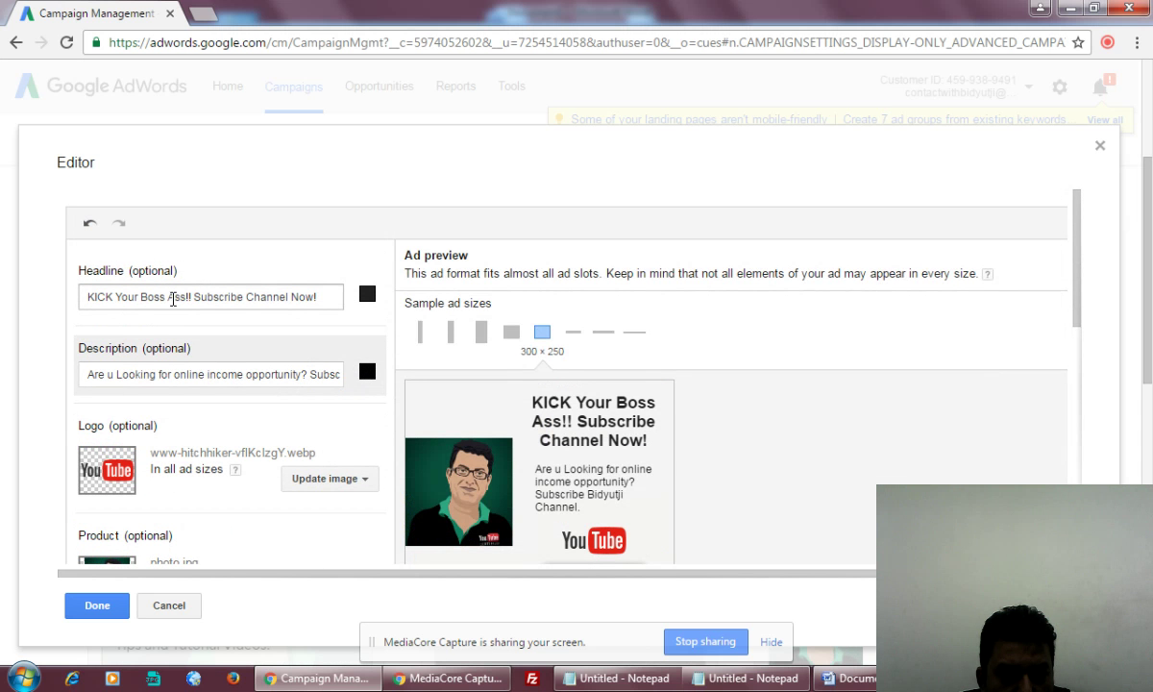
pyautogui.moveTo(170, 297); pyautogui.dragTo(192, 301)
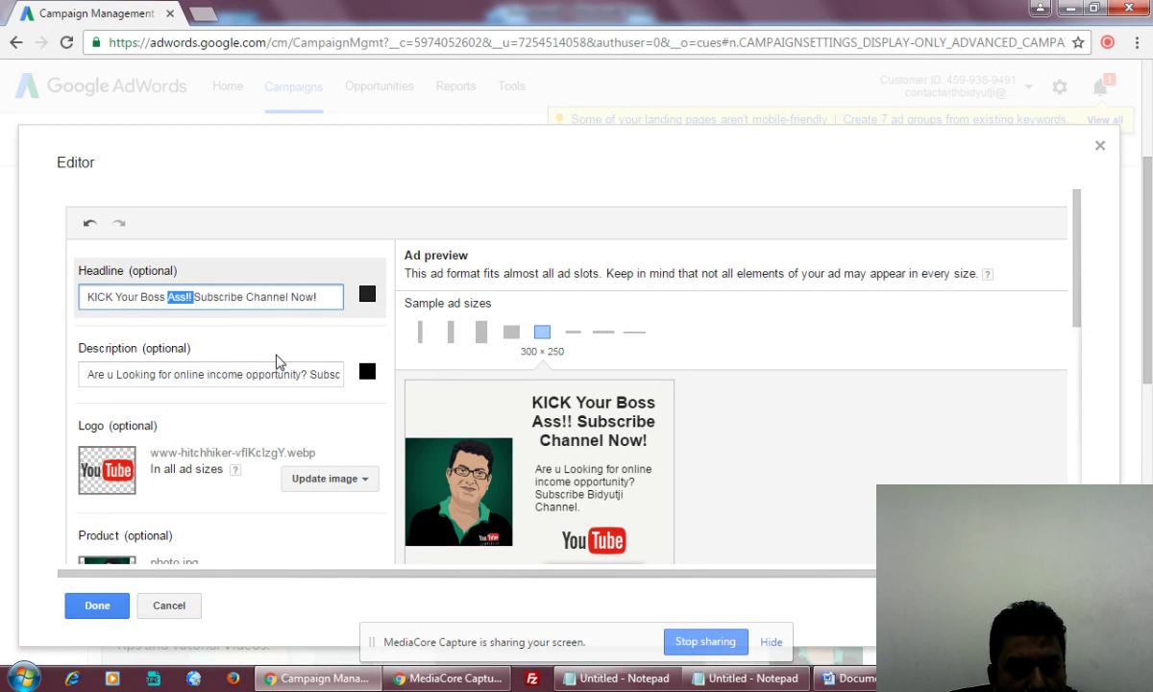
pyautogui.press('BackSpace')
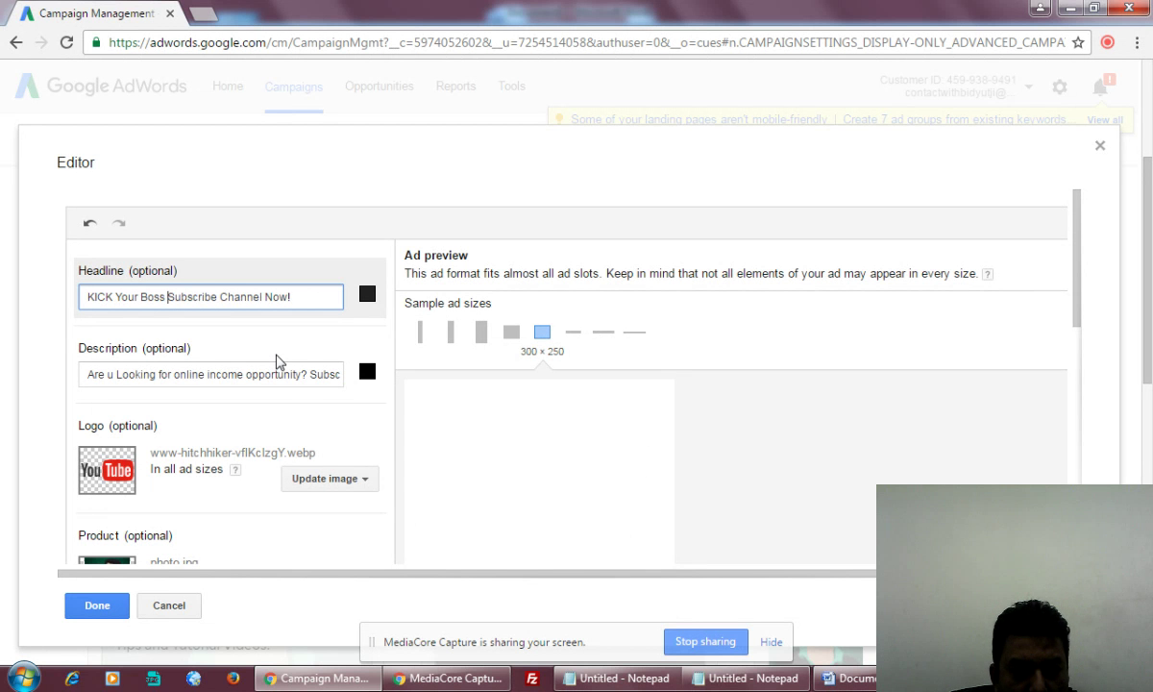
pyautogui.write('Today -')
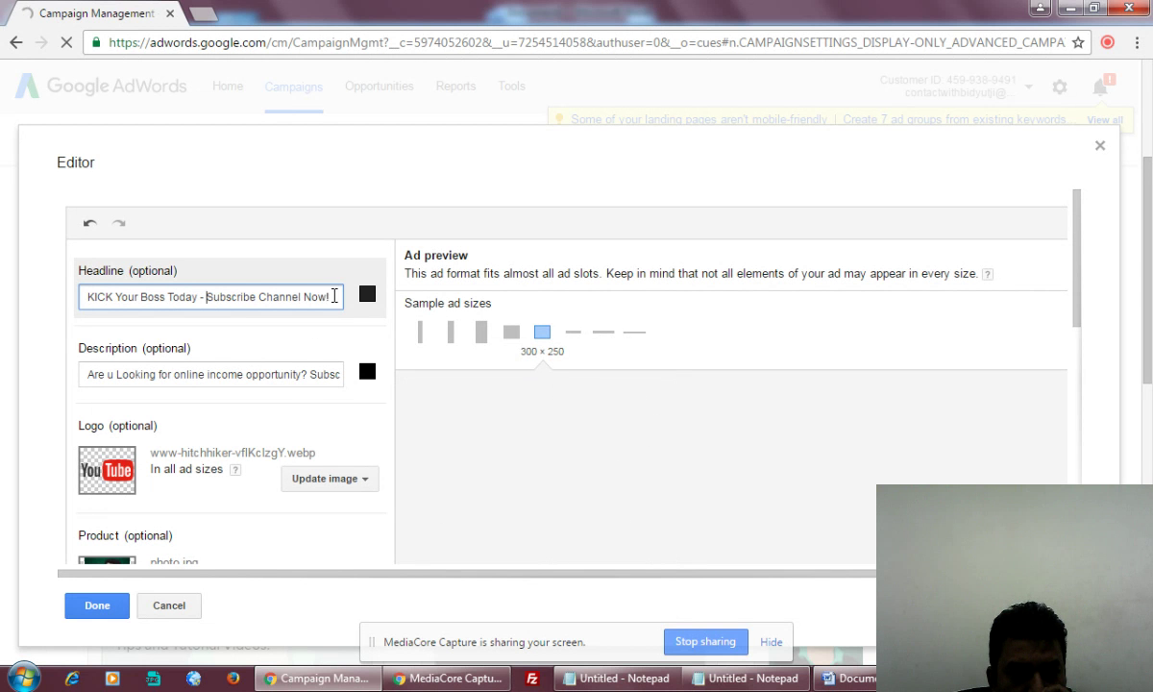
pyautogui.click(337, 296)
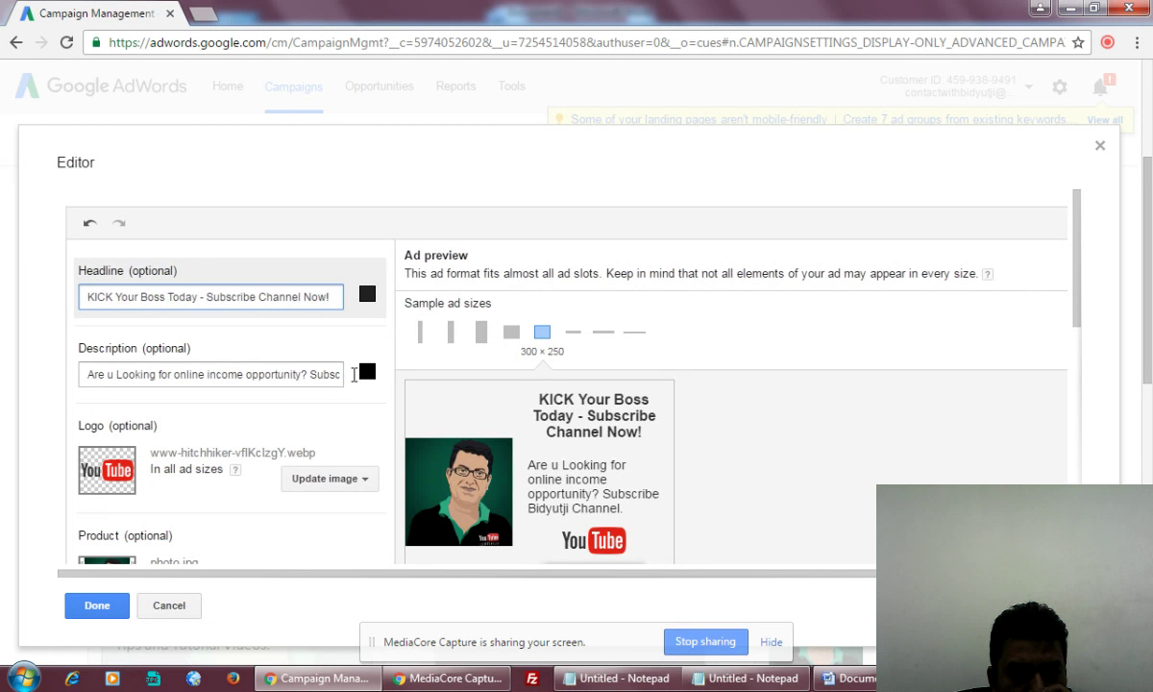
# Read through the full text of the ad description to its end
pyautogui.moveTo(278, 375); pyautogui.dragTo(354, 381)
pyautogui.click(325, 377)
pyautogui.press('Right')
pyautogui.press('Right')
pyautogui.press('Right')
pyautogui.press('Right')
pyautogui.press('Right')
pyautogui.press('Right')
pyautogui.press('Right')
pyautogui.press('Right')
pyautogui.press('Right')
pyautogui.press('Right')
pyautogui.press('Right')
pyautogui.press('Right')
pyautogui.press('Right')
pyautogui.press('Right')
pyautogui.press('Right')
pyautogui.press('Right')
pyautogui.press('Right')
pyautogui.press('Right')
pyautogui.press('Right')
pyautogui.press('Right')
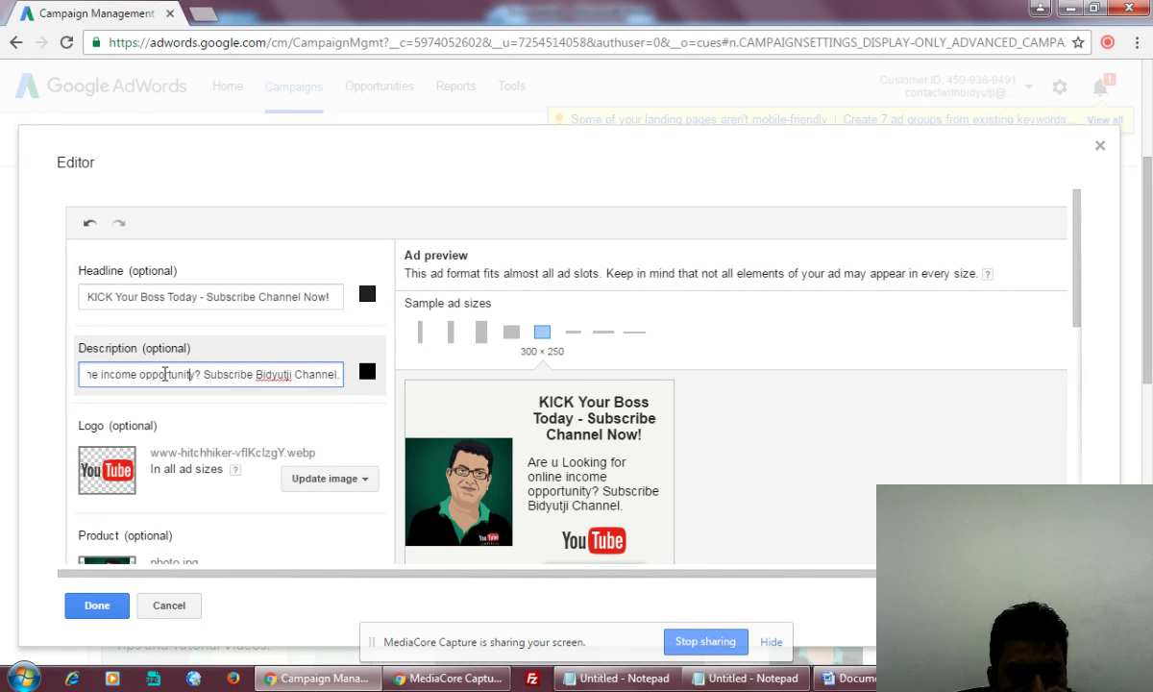
pyautogui.moveTo(165, 374); pyautogui.dragTo(72, 377)
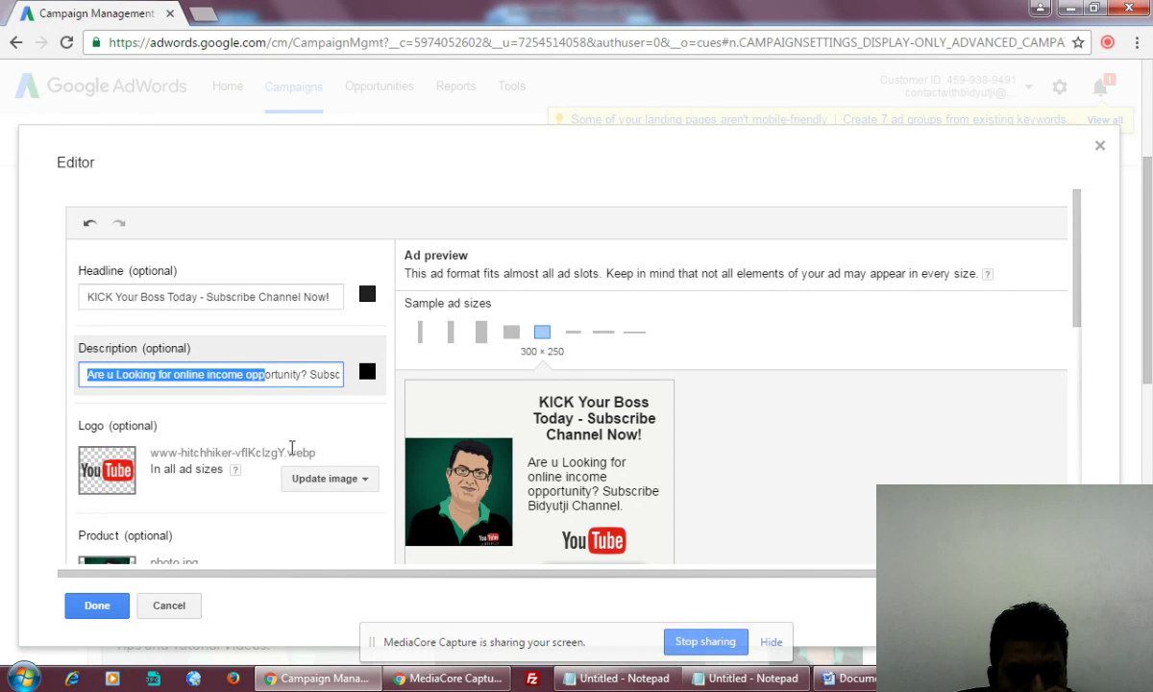
# Replace the exclamation mark after "Now" in the headline with a period and apply the Pictorial ad edits
pyautogui.scroll(-7, 291, 445)
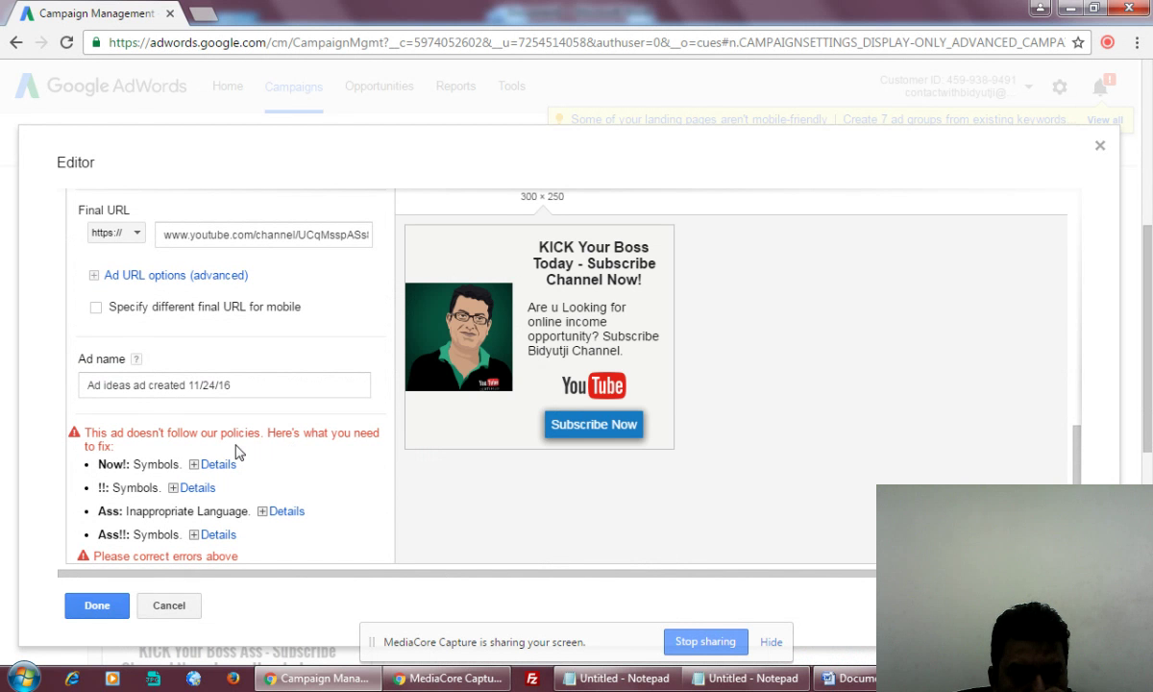
pyautogui.scroll(8, 240, 453)
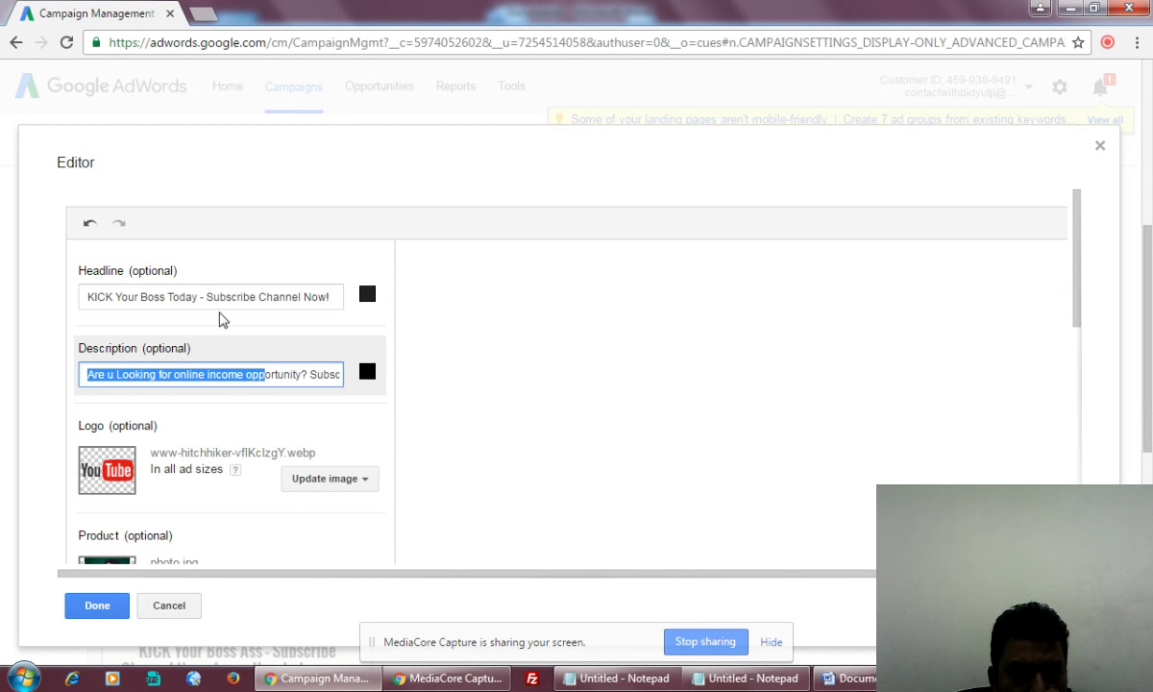
pyautogui.click(332, 301)
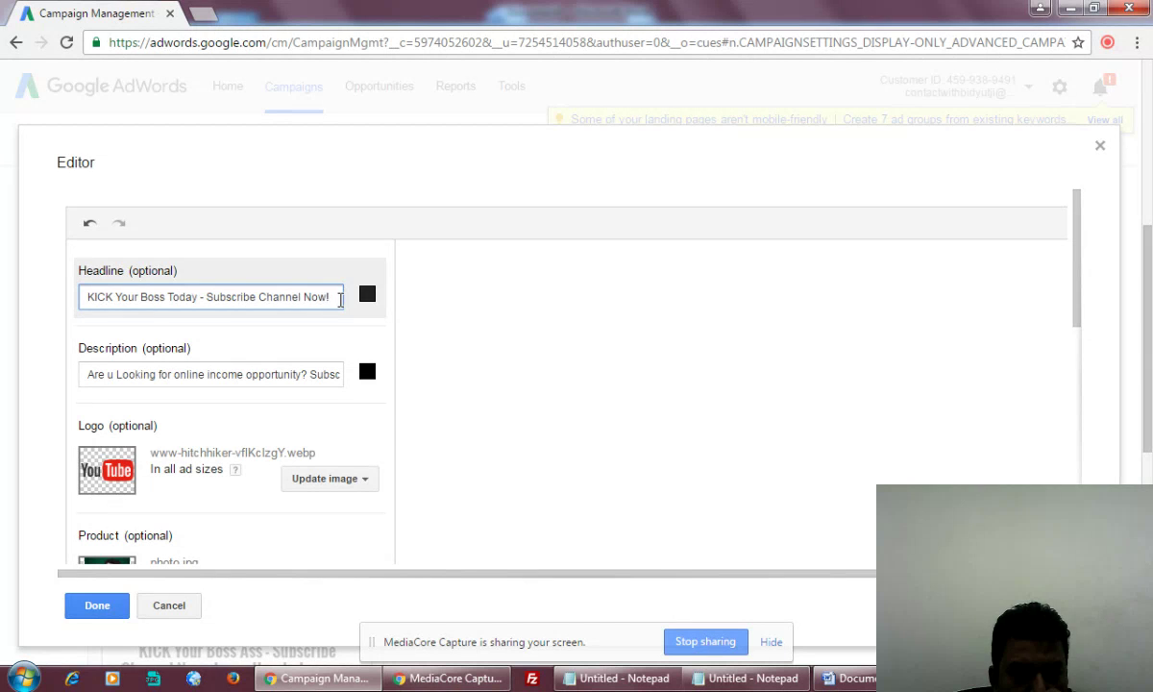
pyautogui.press('BackSpace')
pyautogui.write('.')
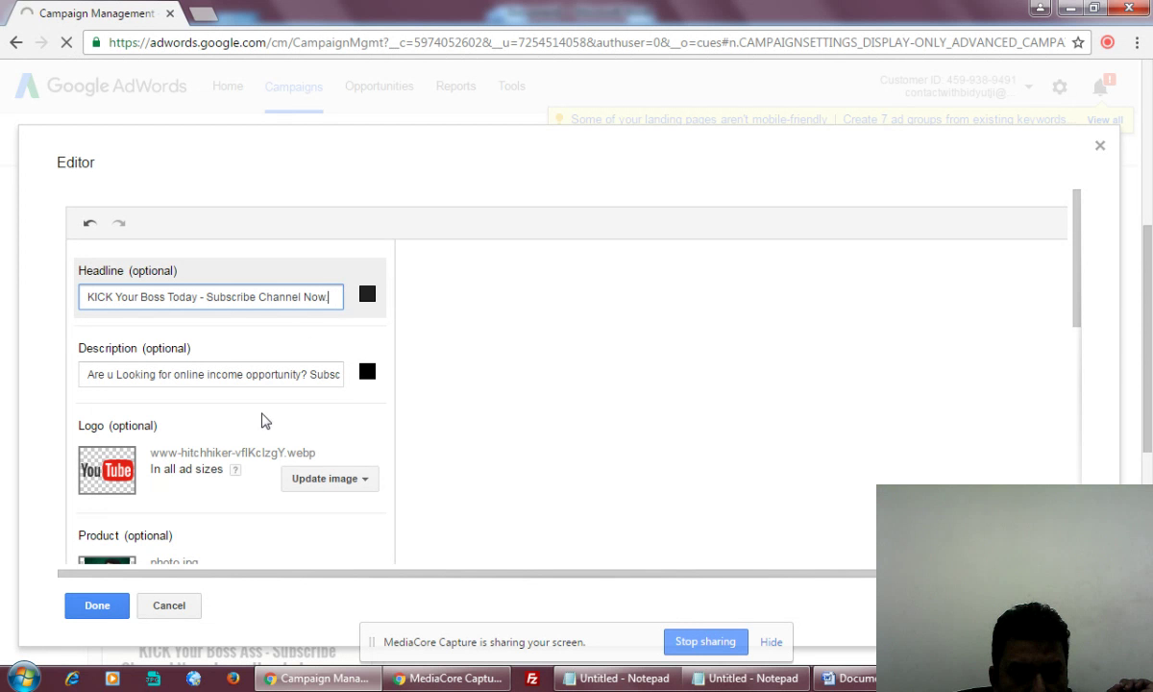
pyautogui.scroll(-10, 257, 432)
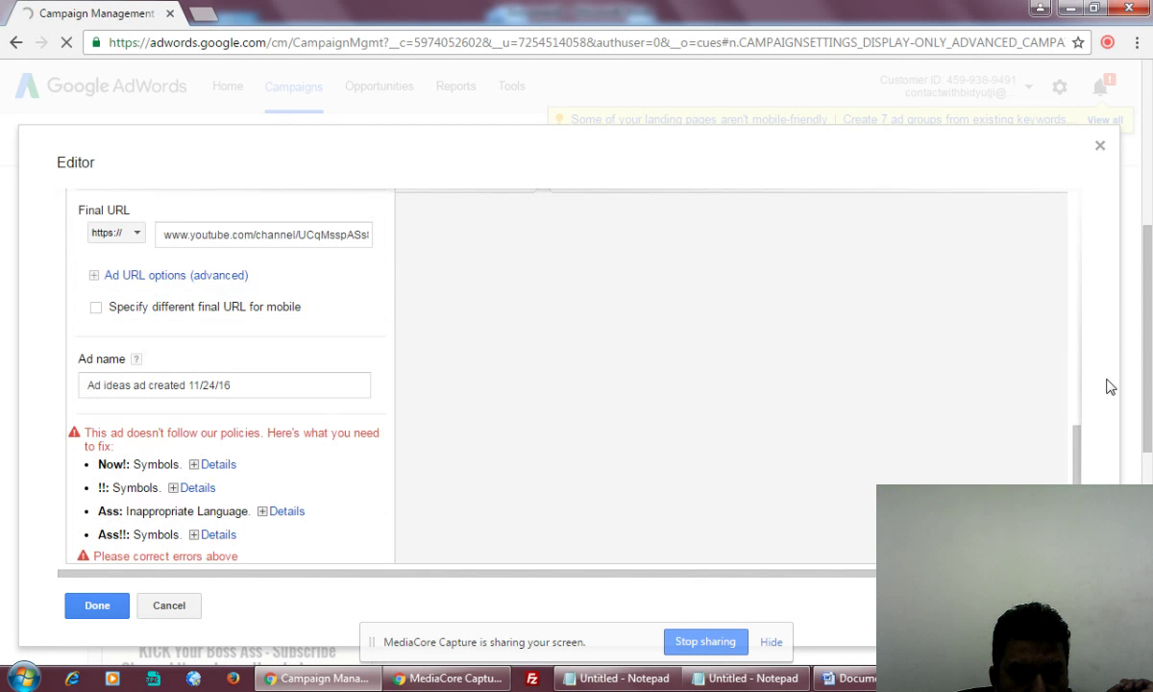
pyautogui.click(98, 608)
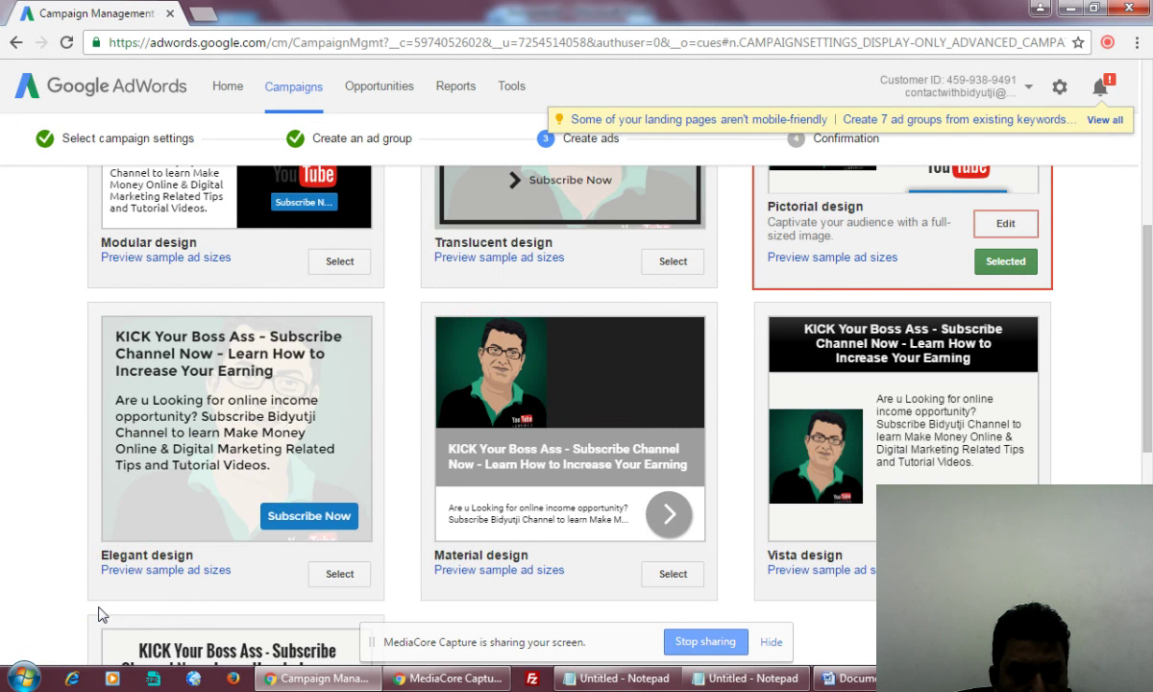
# Save the ad to complete the campaign and open the new campaign's list of ads
pyautogui.scroll(-5, 286, 559)
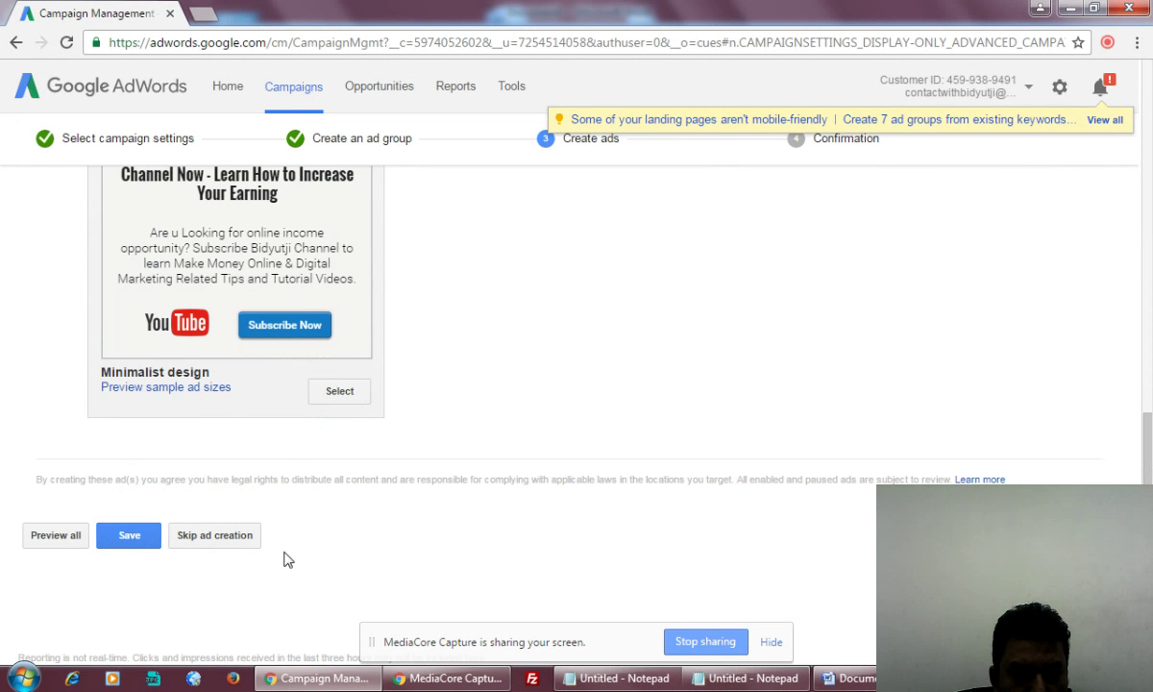
pyautogui.click(129, 535)
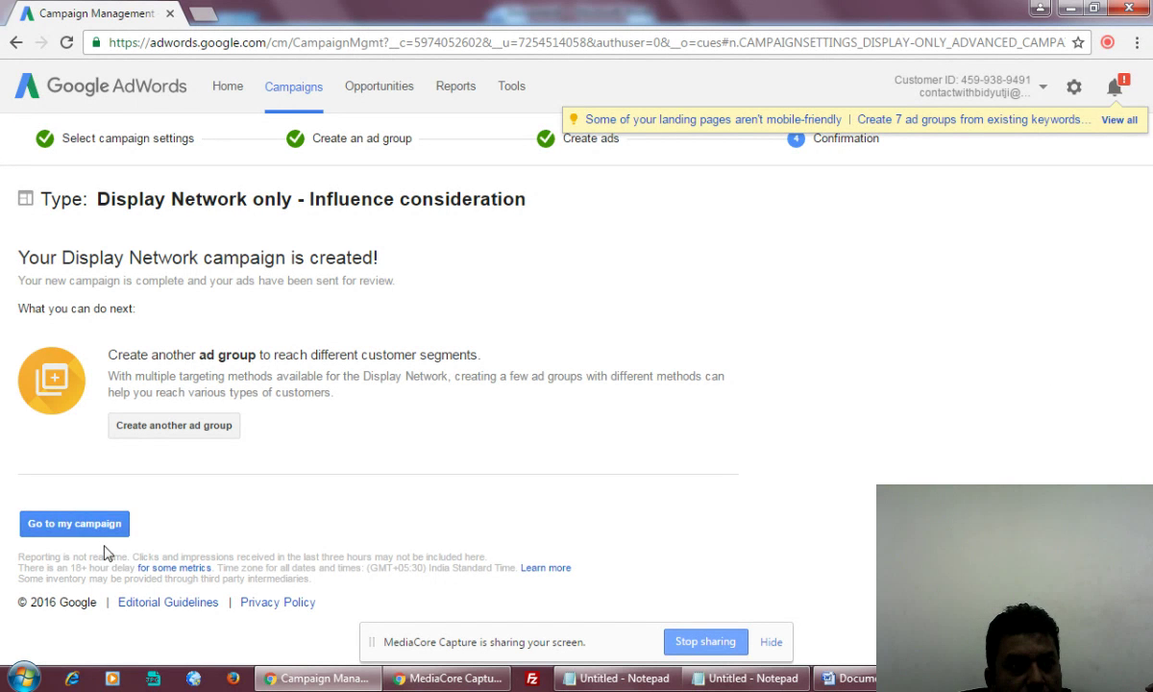
pyautogui.click(79, 523)
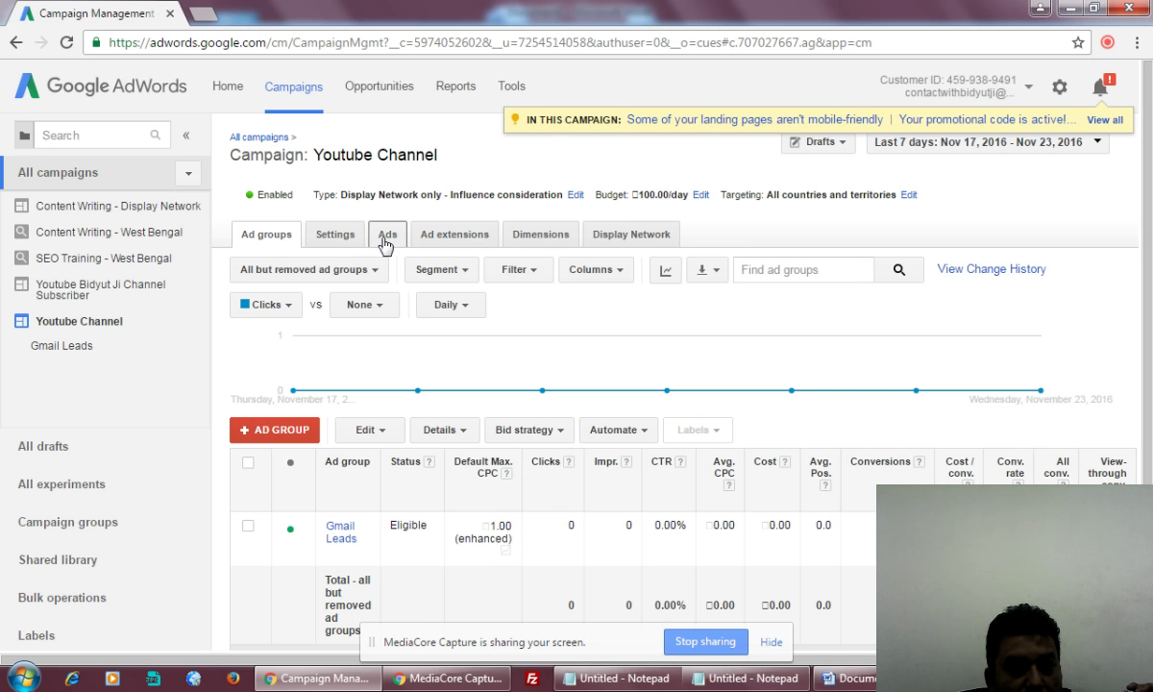
pyautogui.click(384, 241)
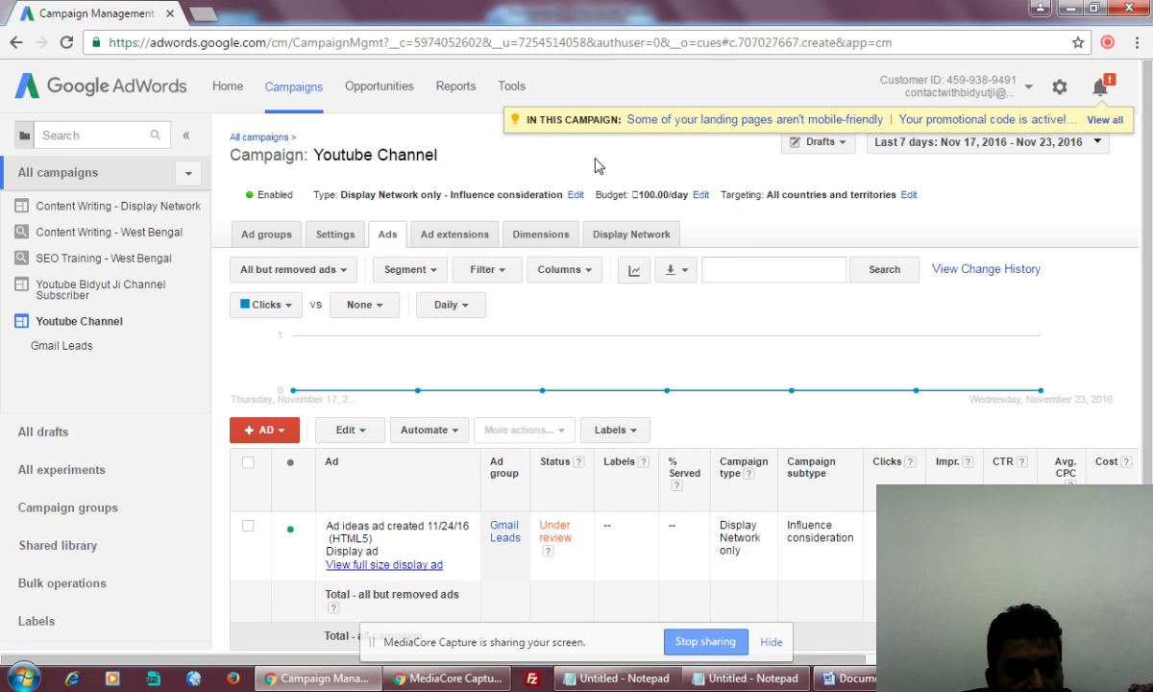
# Open the new responsive ad form, look over its fields and return to the ads list
pyautogui.click(278, 431)
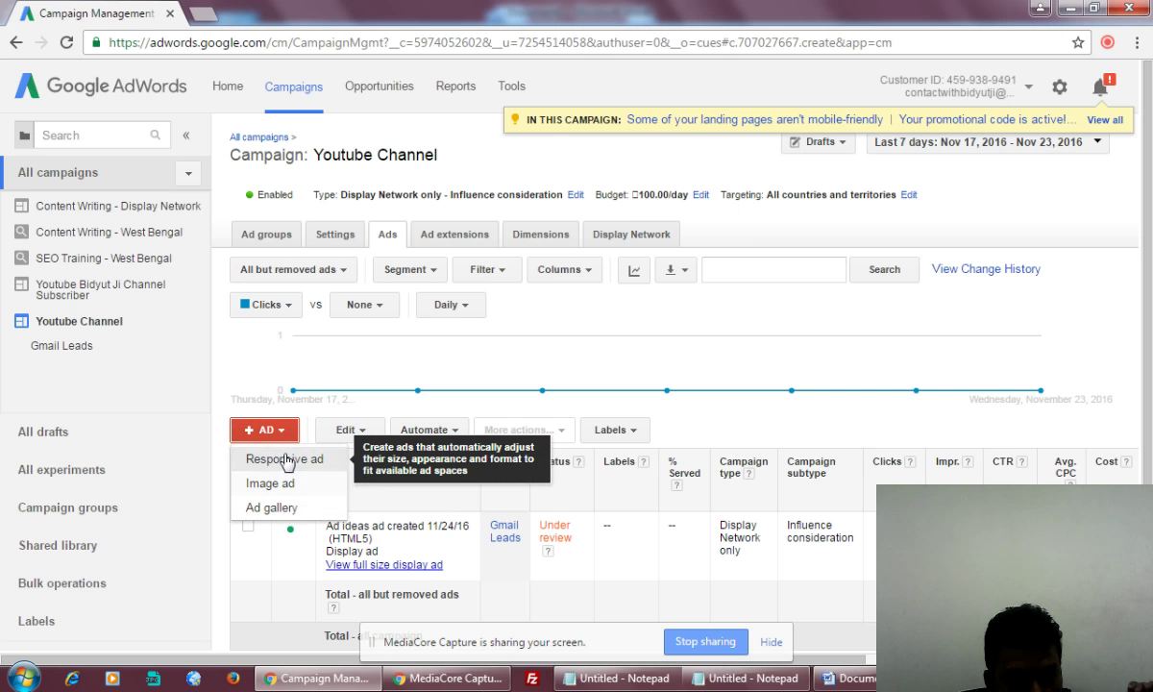
pyautogui.click(531, 462)
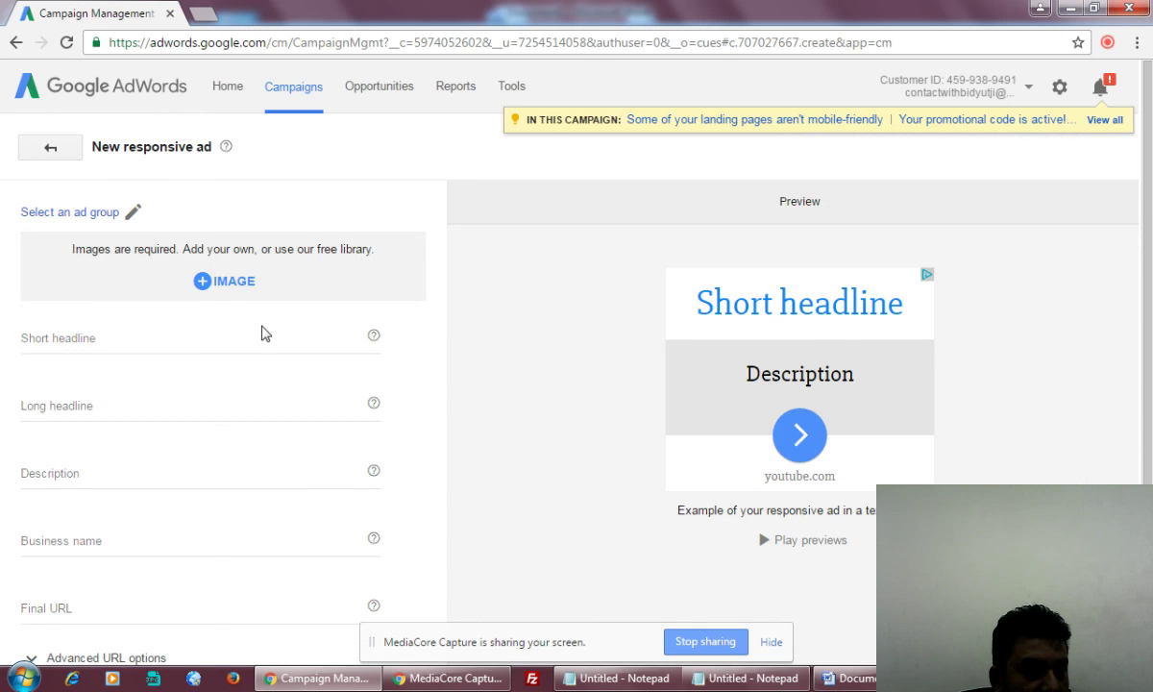
pyautogui.scroll(-2, 264, 350)
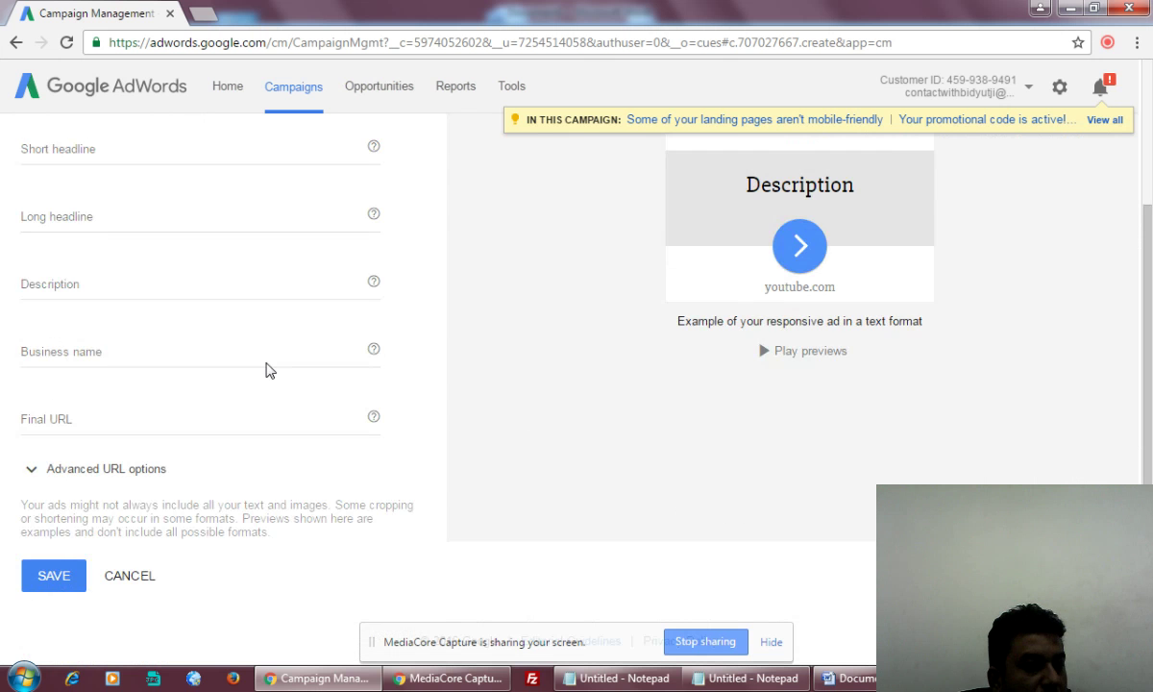
pyautogui.scroll(2, 264, 363)
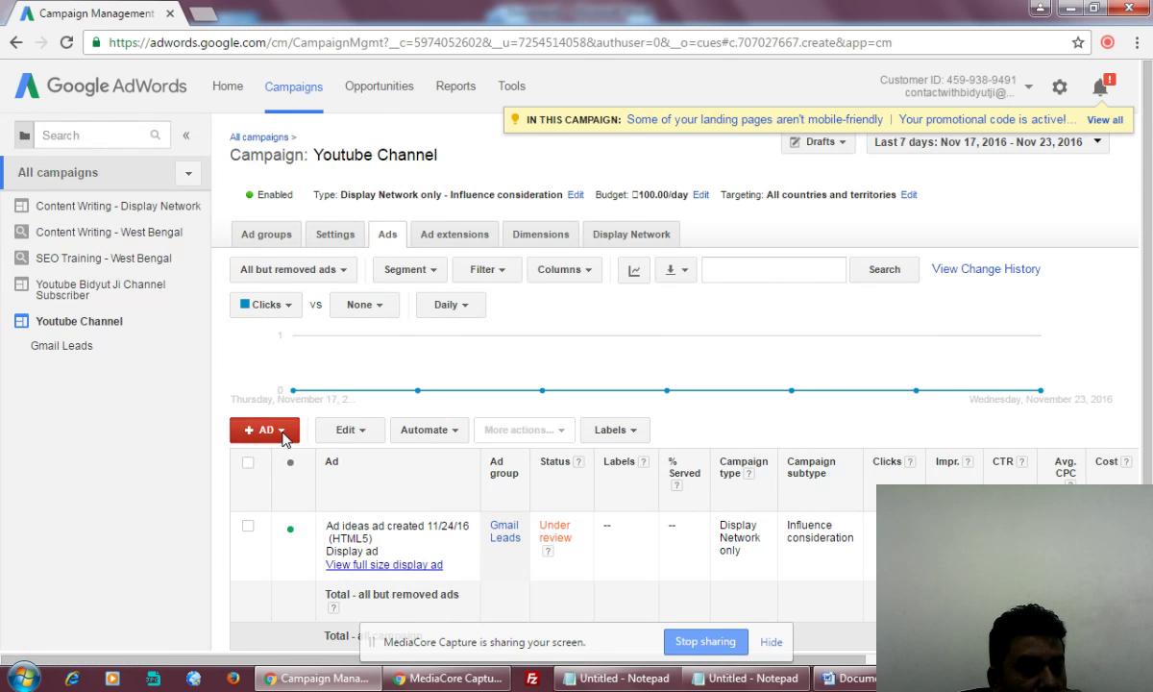
# Start a new image ad, view its upload page and return to the campaign's ads list
pyautogui.click(279, 431)
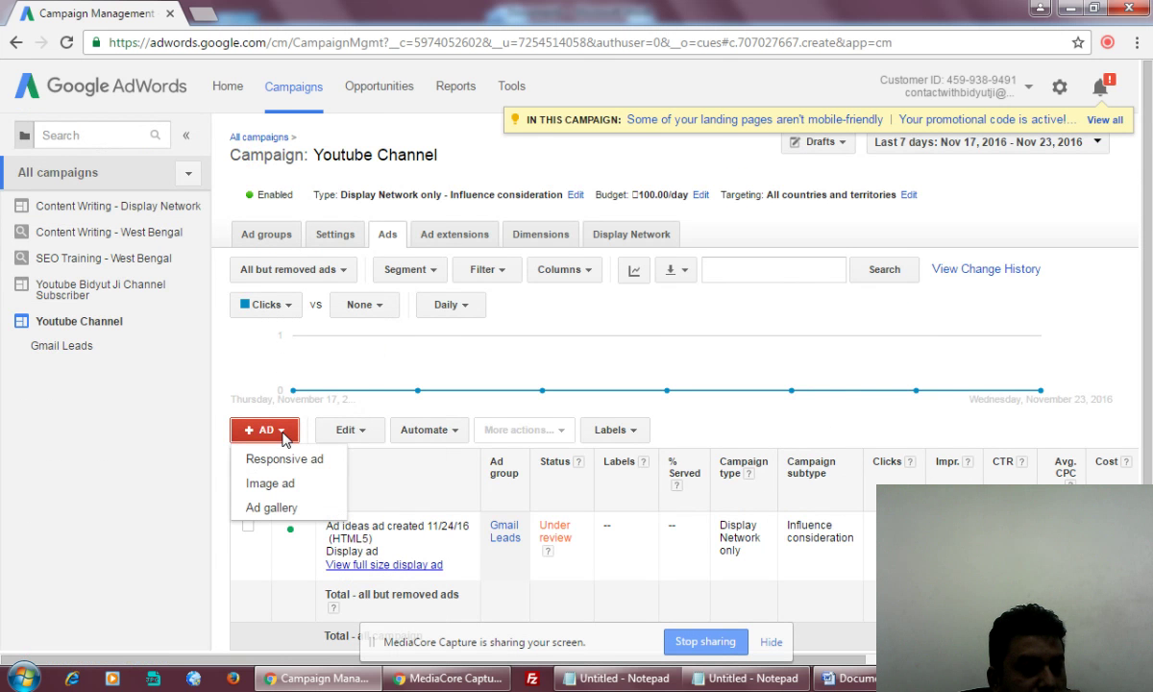
pyautogui.click(280, 486)
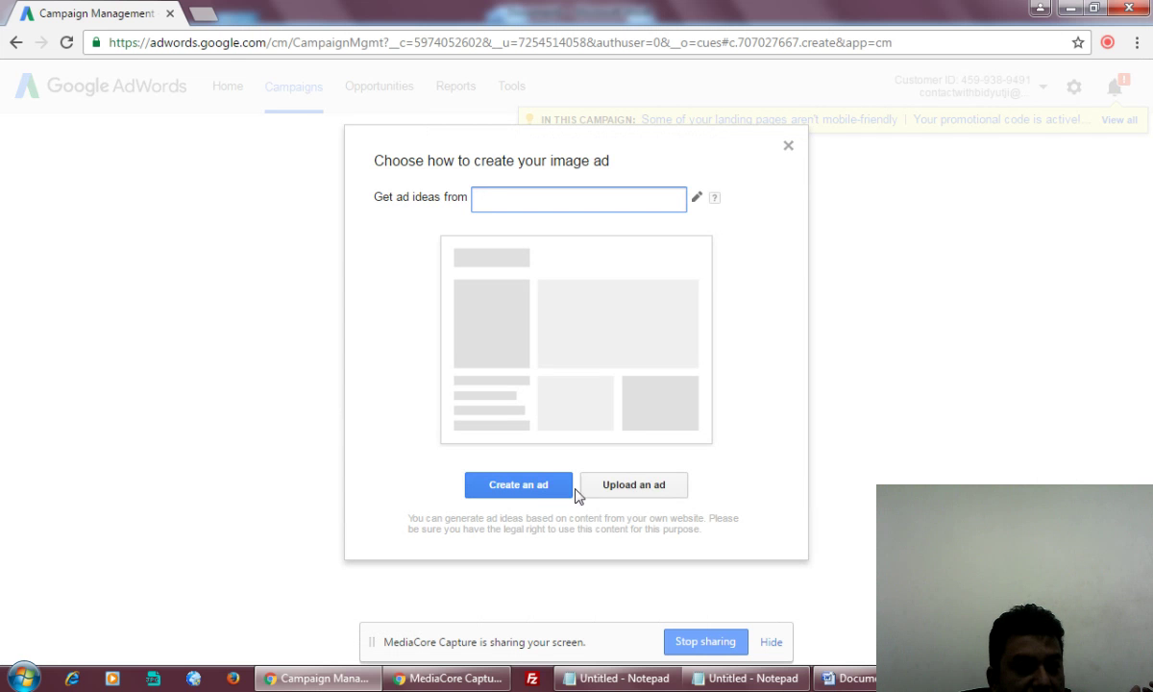
pyautogui.click(631, 488)
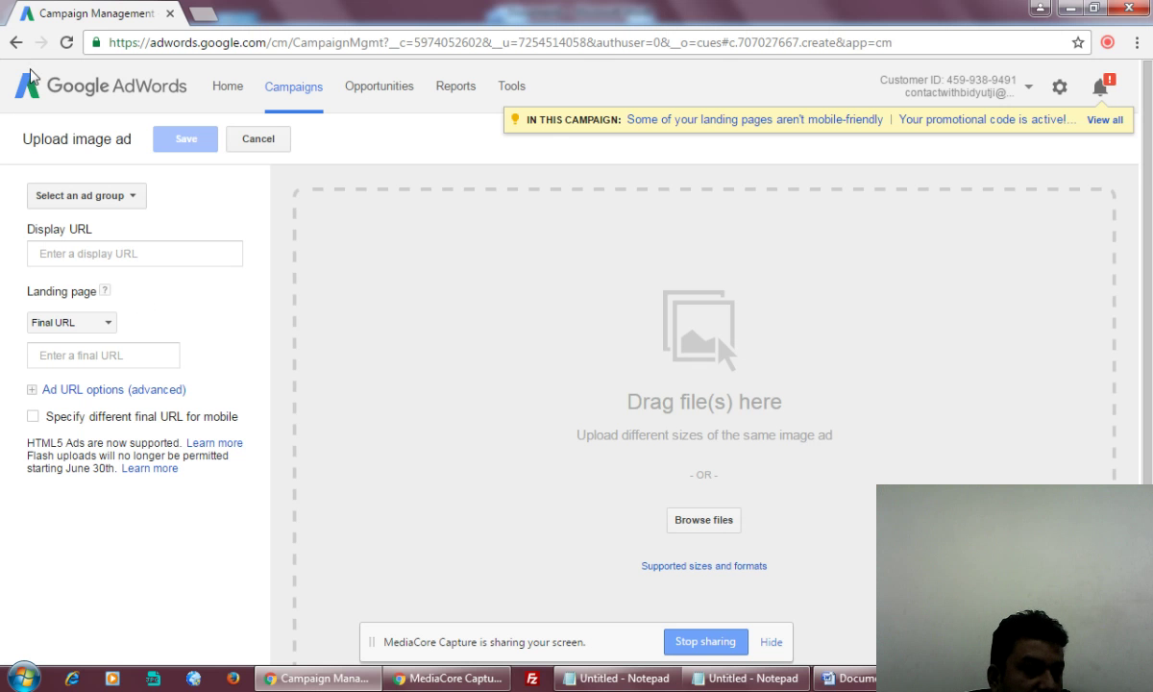
pyautogui.click(16, 43)
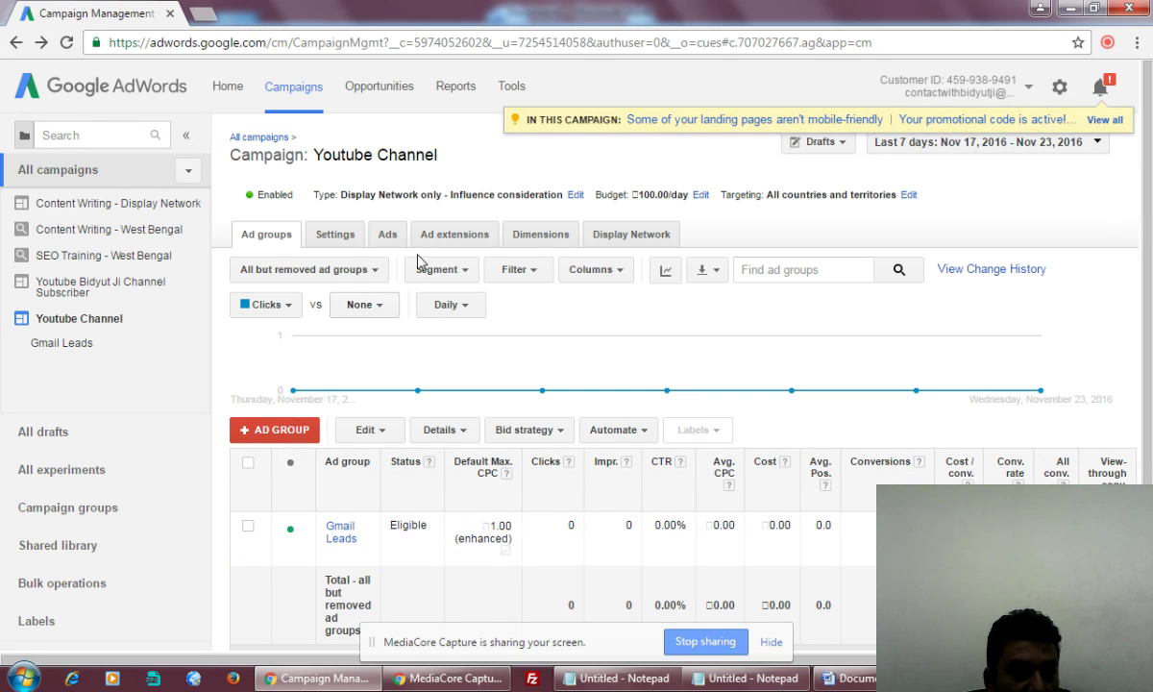
pyautogui.click(387, 242)
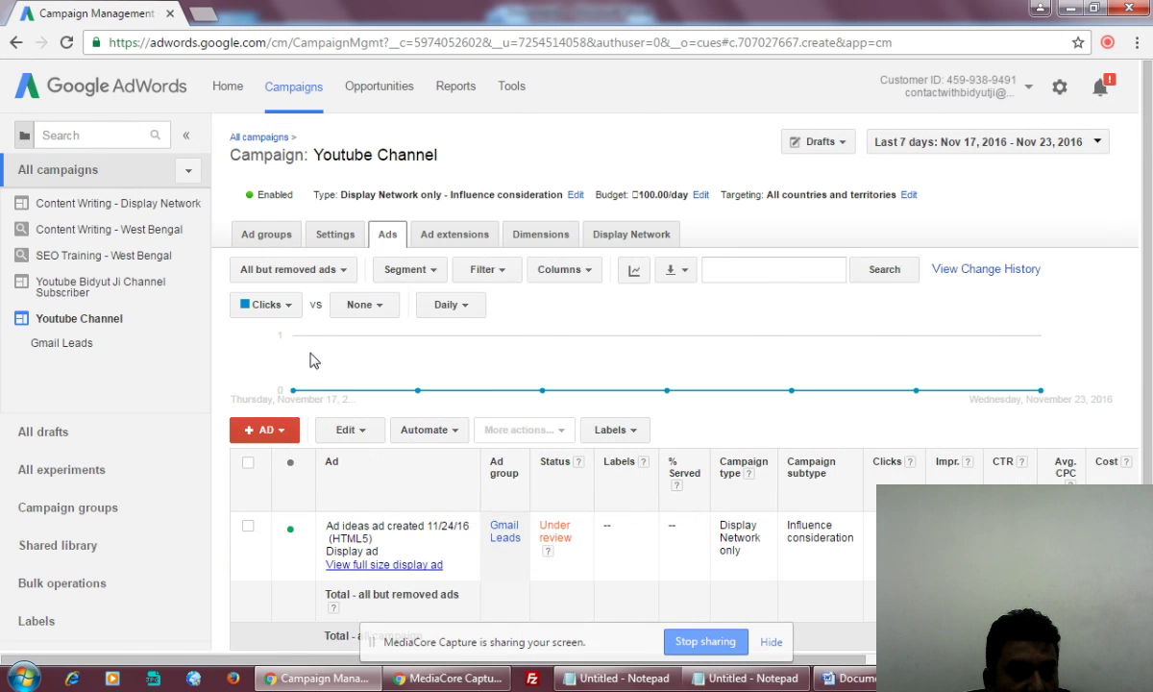
# Open the ad gallery for a new ad and look over the available ad types
pyautogui.click(268, 429)
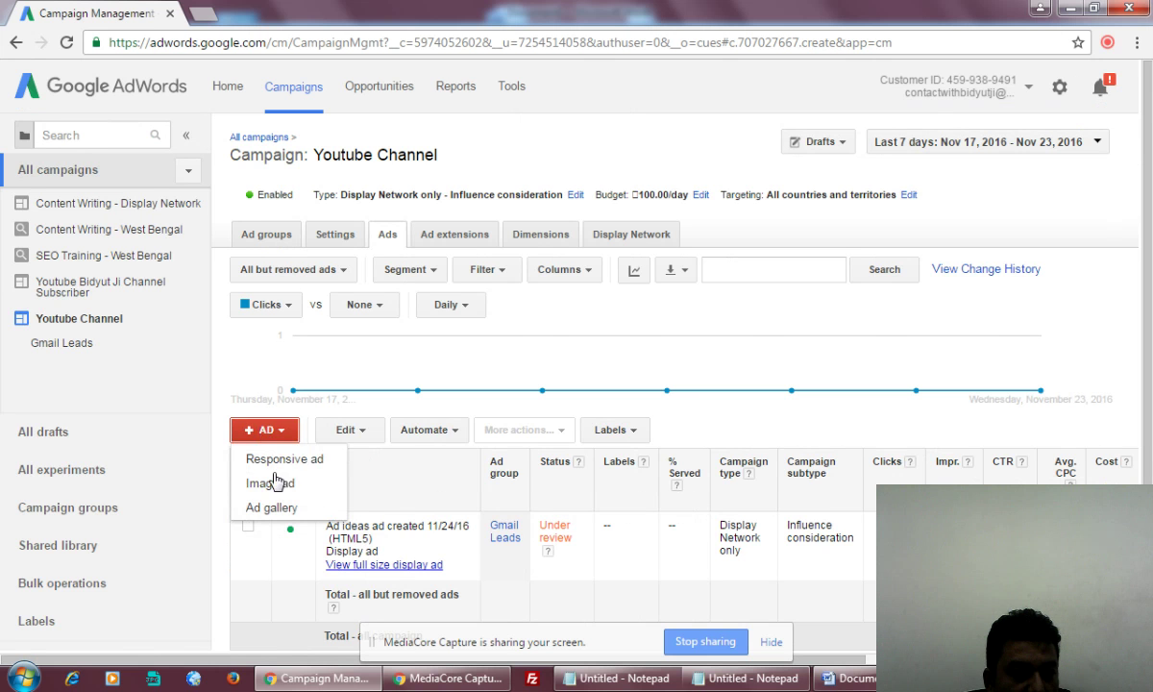
pyautogui.click(275, 508)
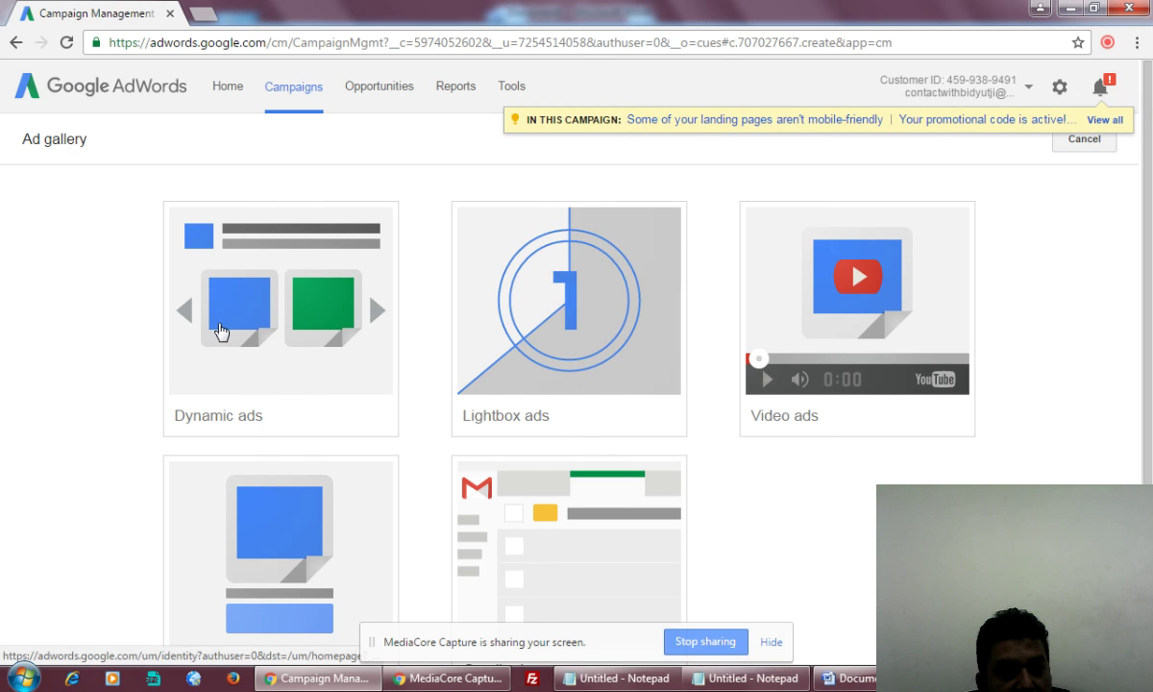
pyautogui.scroll(-1, 1015, 444)
pyautogui.scroll(-1, 1015, 444)
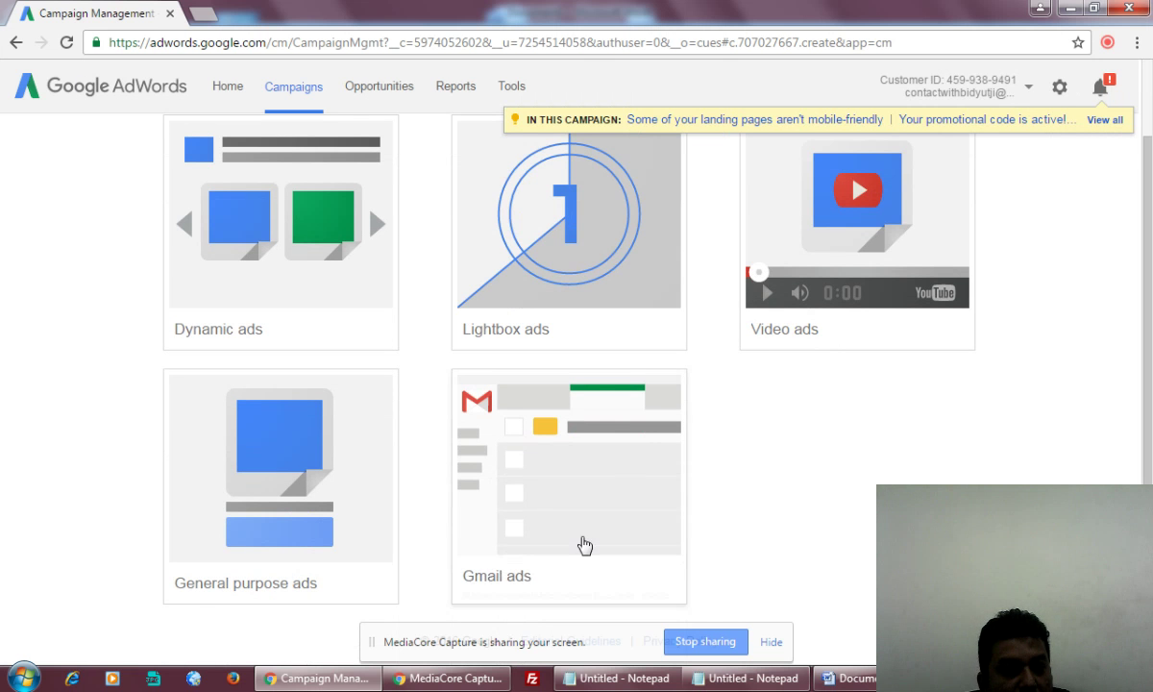
# Open the Gmail ads templates, look over the options and go back to the ad gallery
pyautogui.moveTo(483, 532)
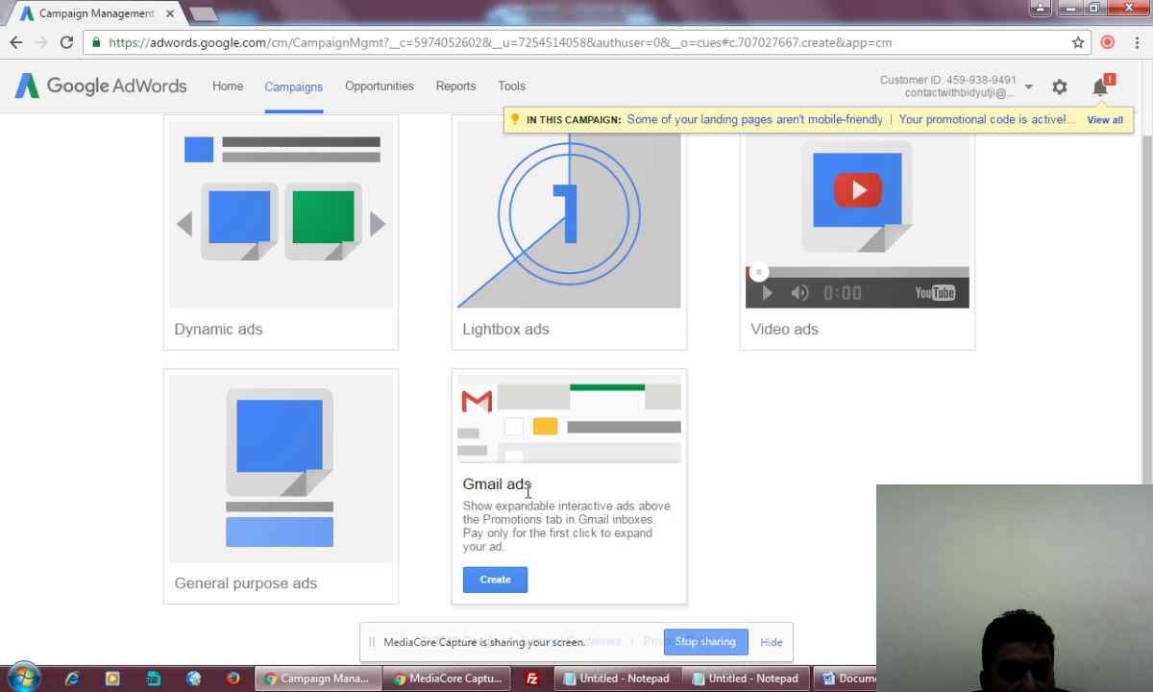
pyautogui.click(496, 580)
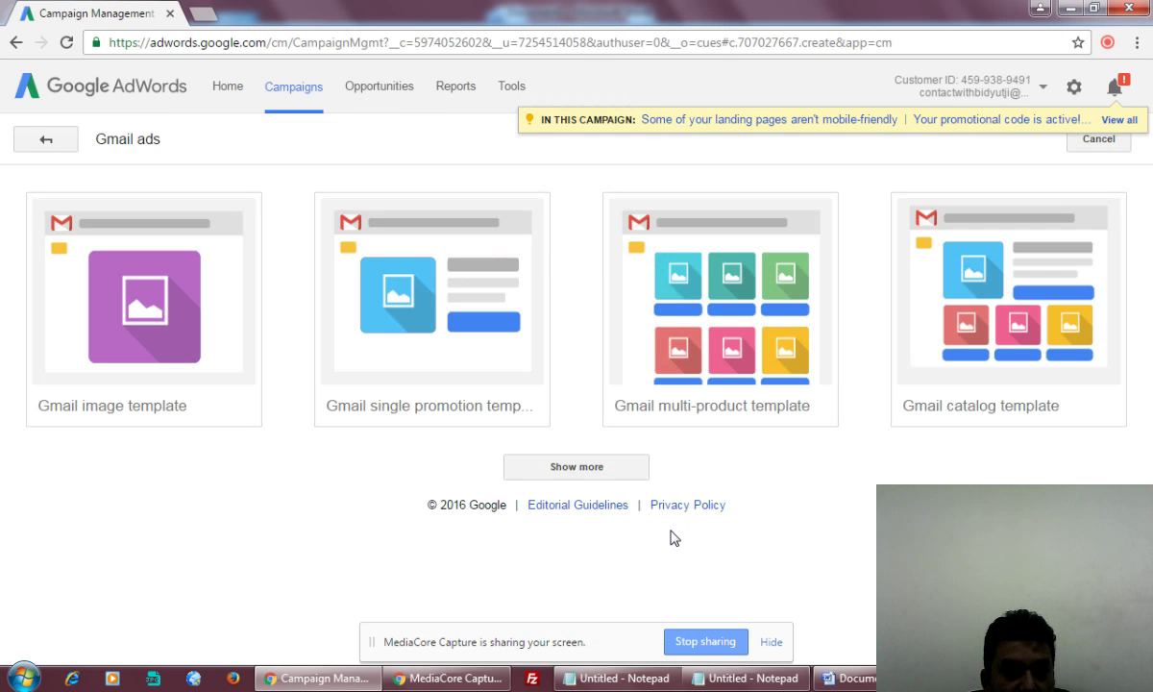
pyautogui.moveTo(129, 428)
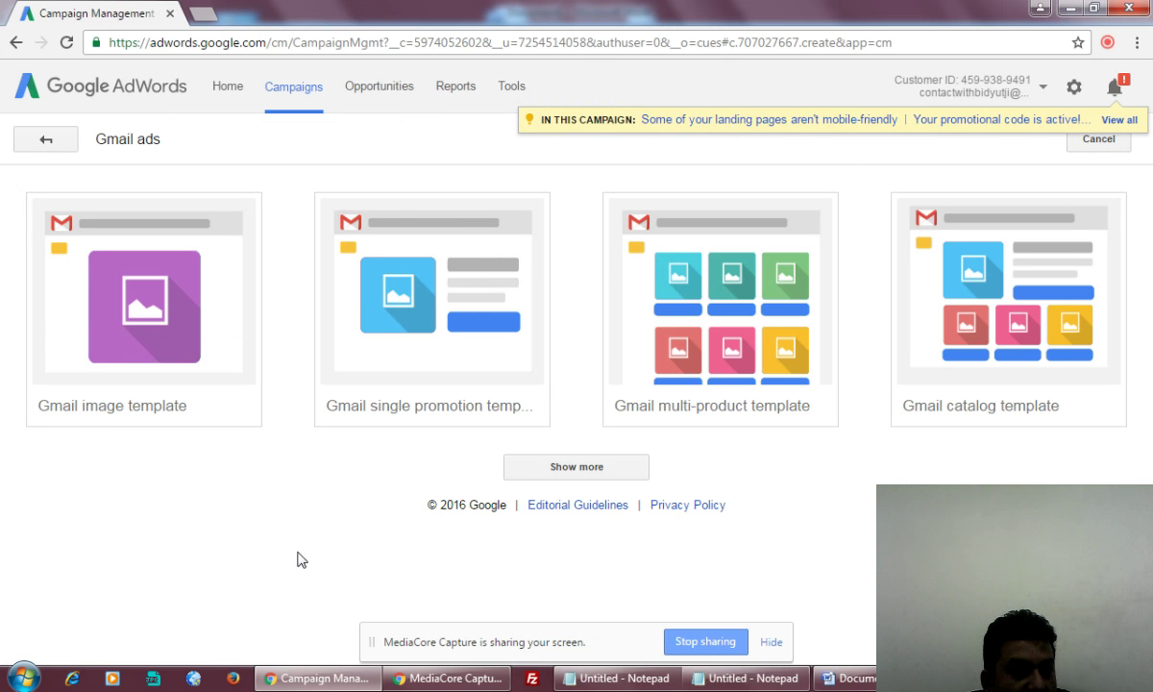
pyautogui.moveTo(360, 422)
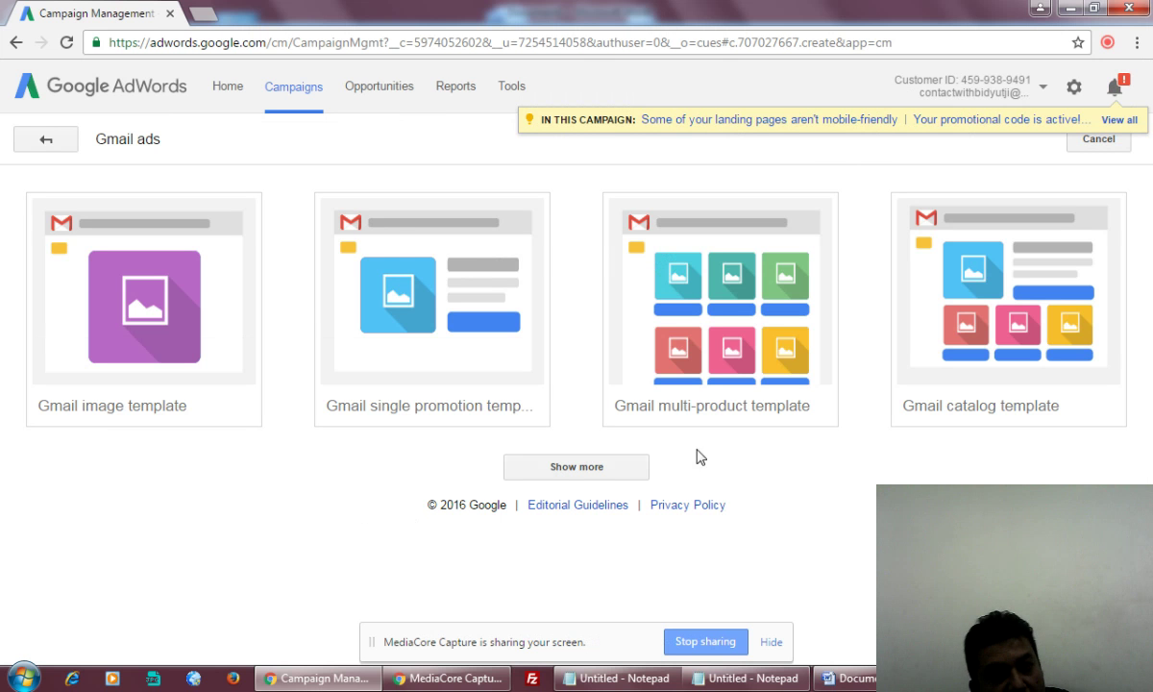
pyautogui.moveTo(981, 403)
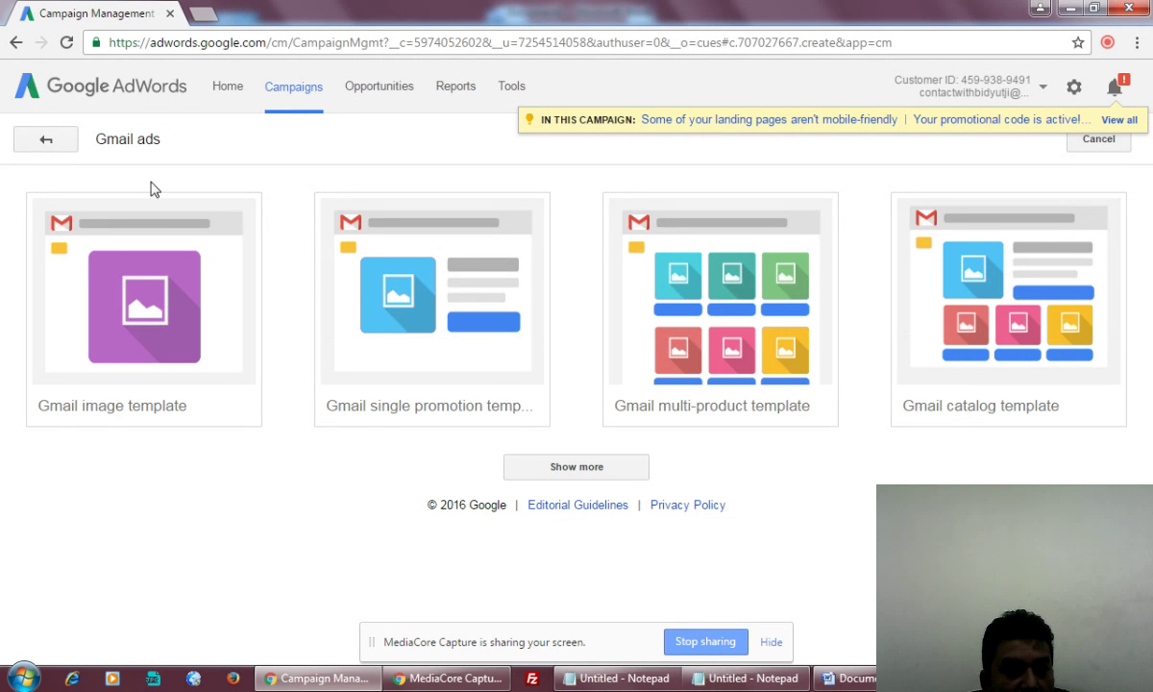
pyautogui.click(50, 140)
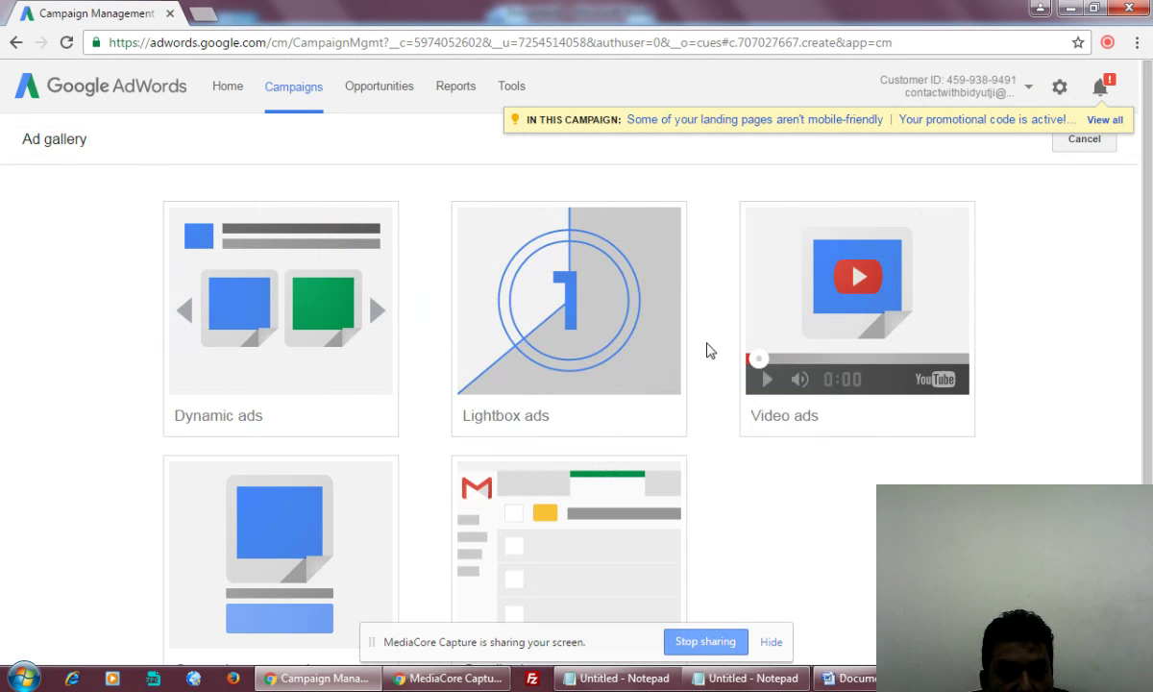